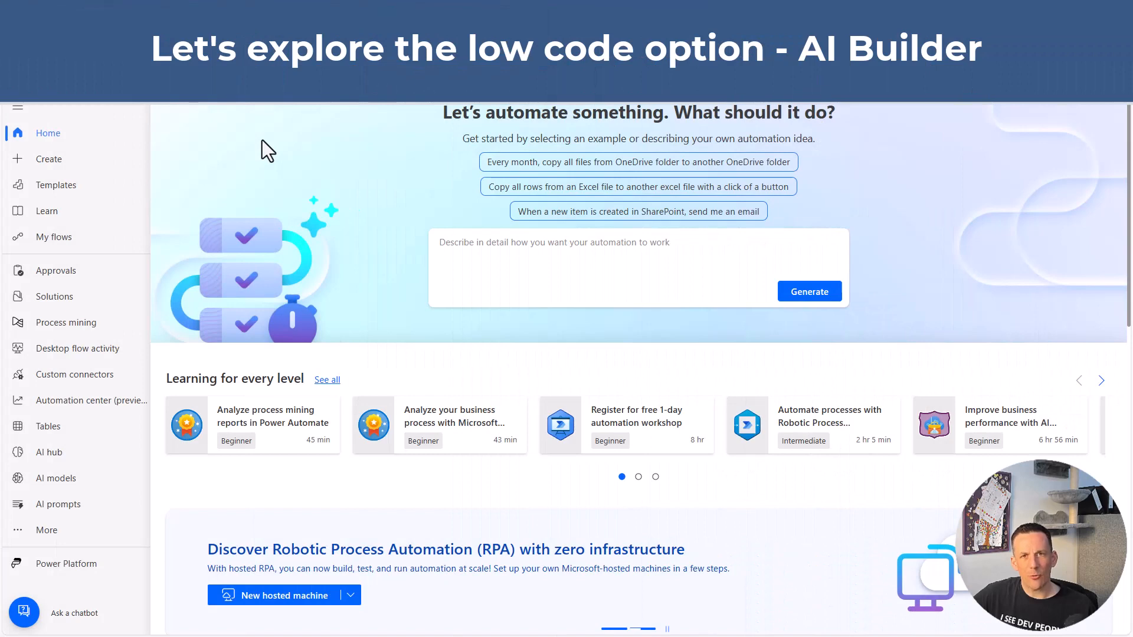
- Open the prebuilt model for extracting information from invoices, found among the document AI models
left_click(68, 481)
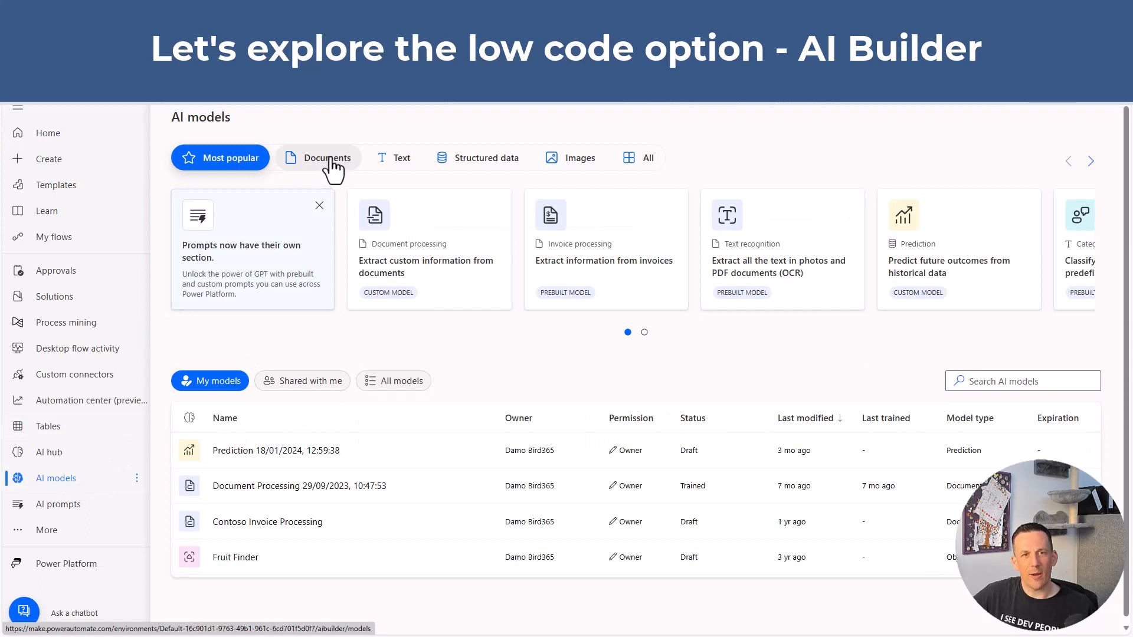
left_click(334, 158)
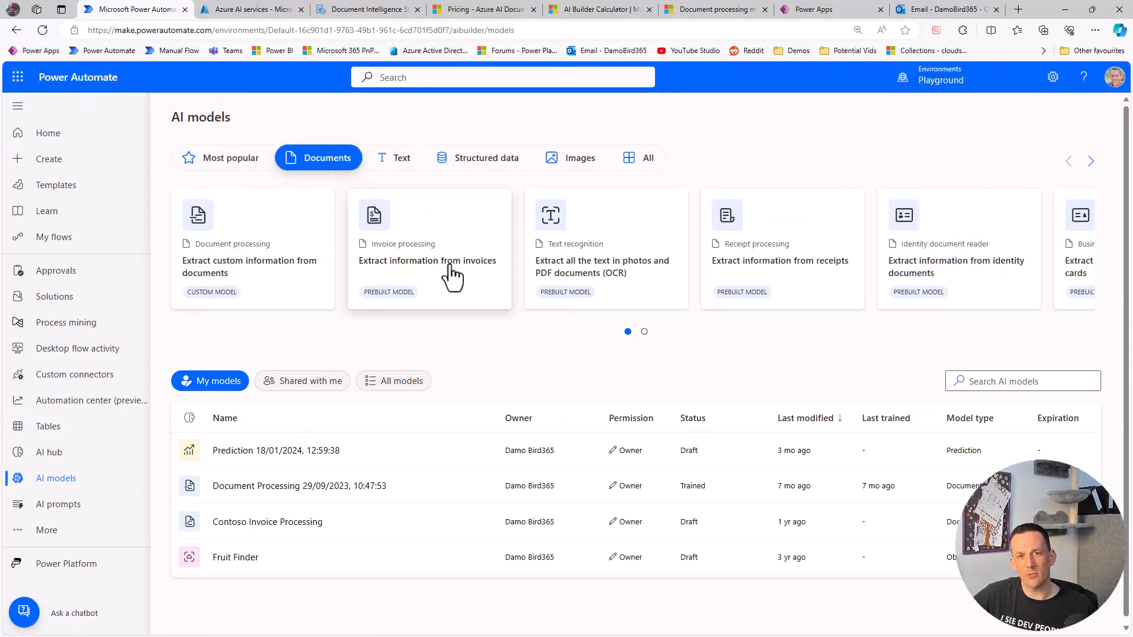
left_click(452, 278)
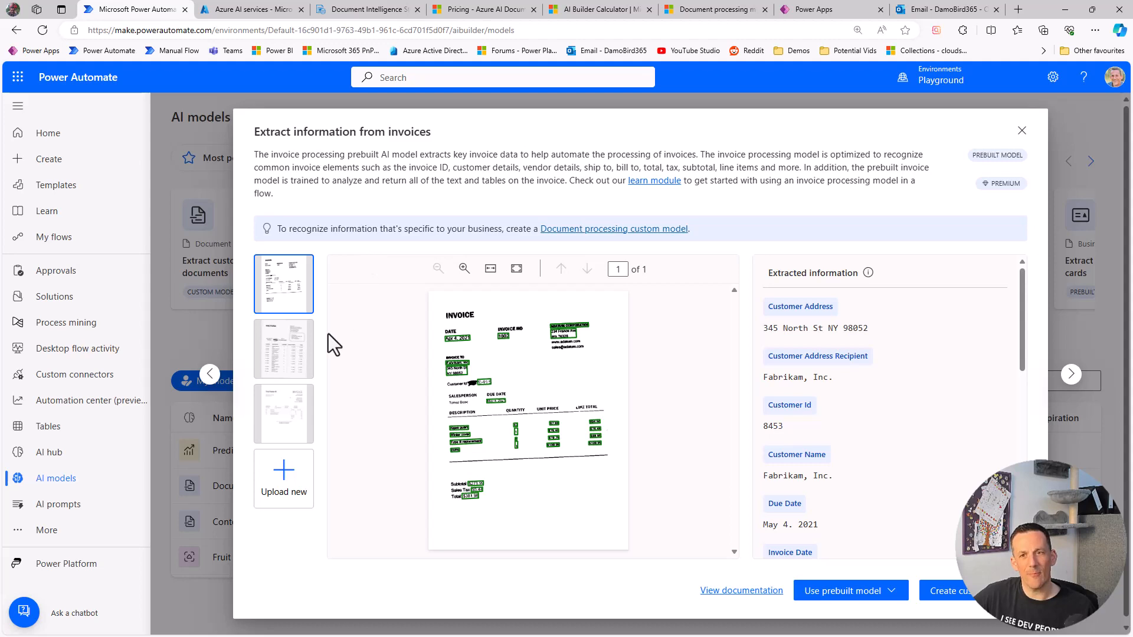
- Upload the ICU-9429-HTML PDF as a test invoice and review the extracted fields down to the line items
left_click(289, 483)
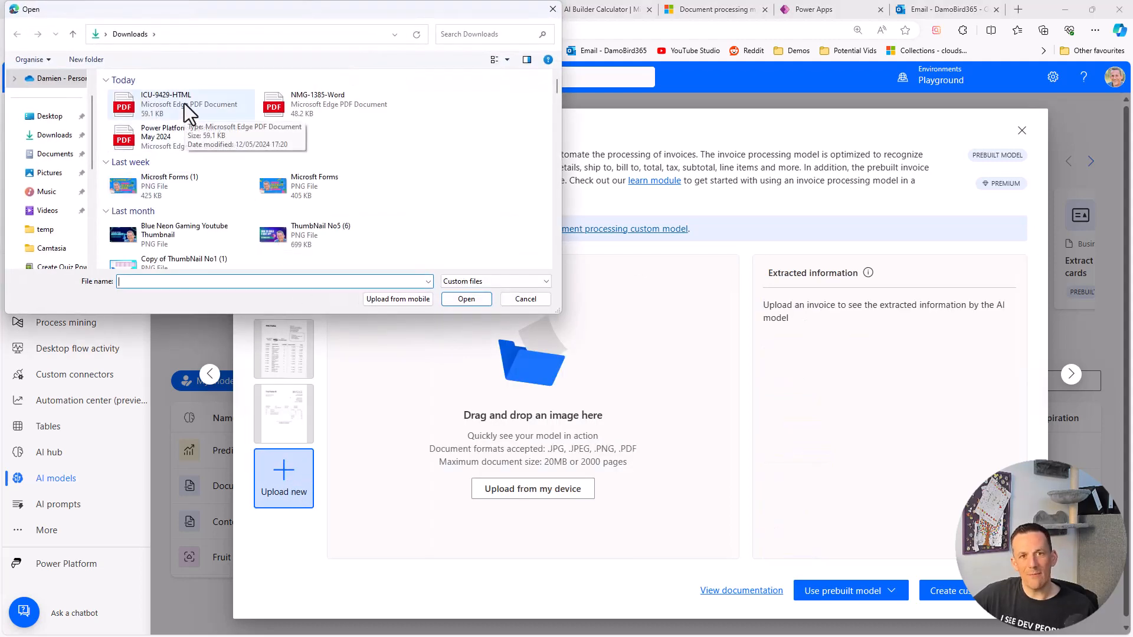
left_click(188, 109)
left_click(465, 300)
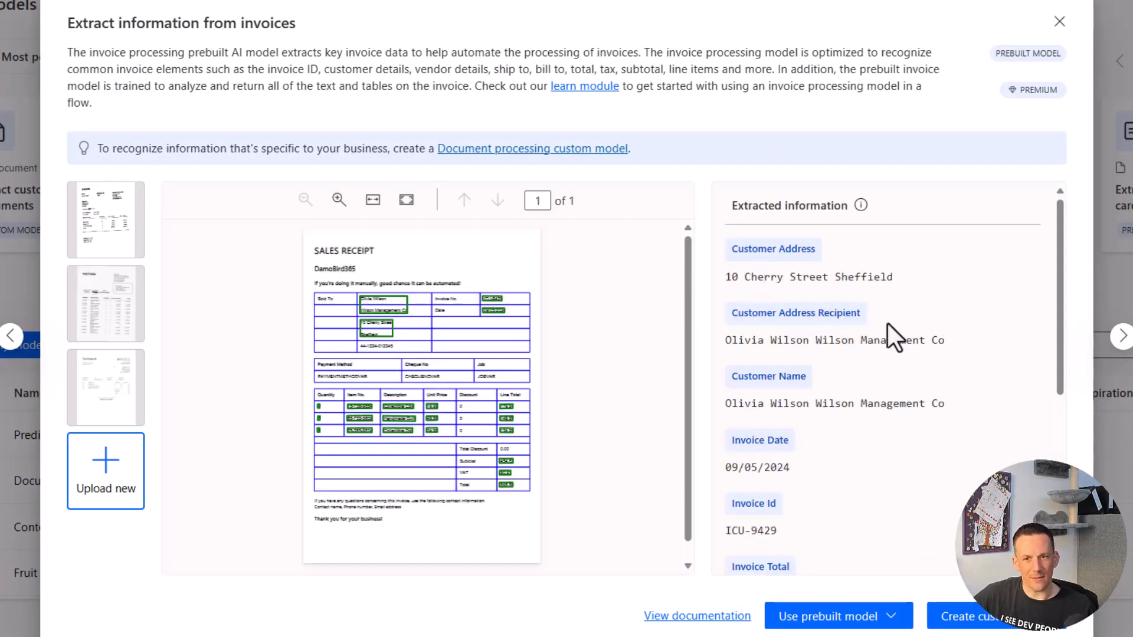
scroll(887, 337, "down", 4)
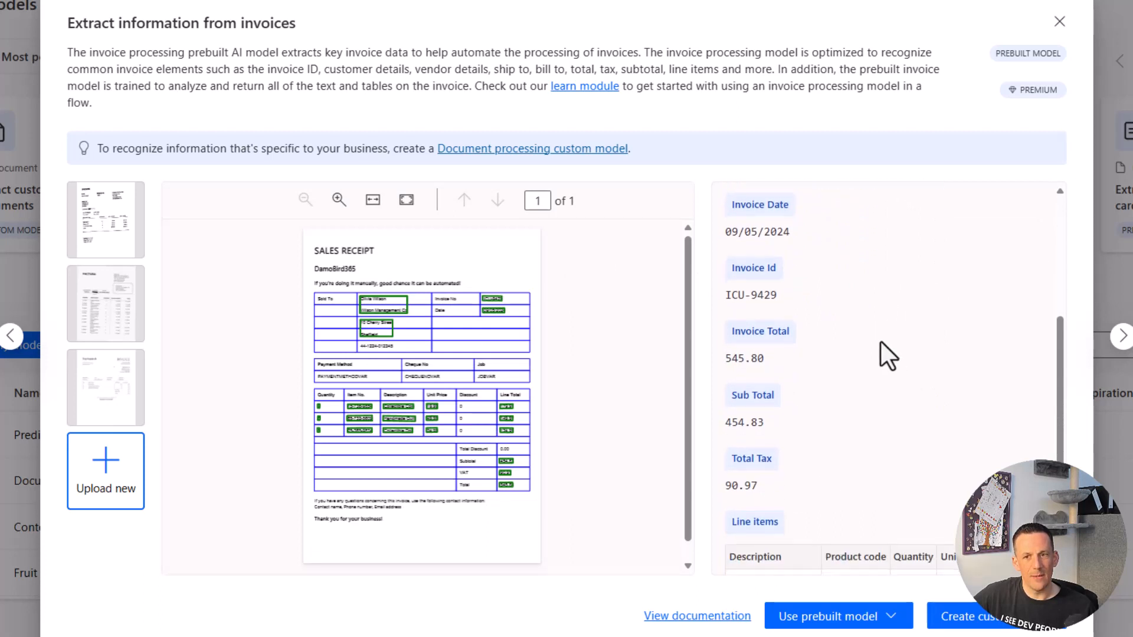
scroll(818, 350, "down", 2)
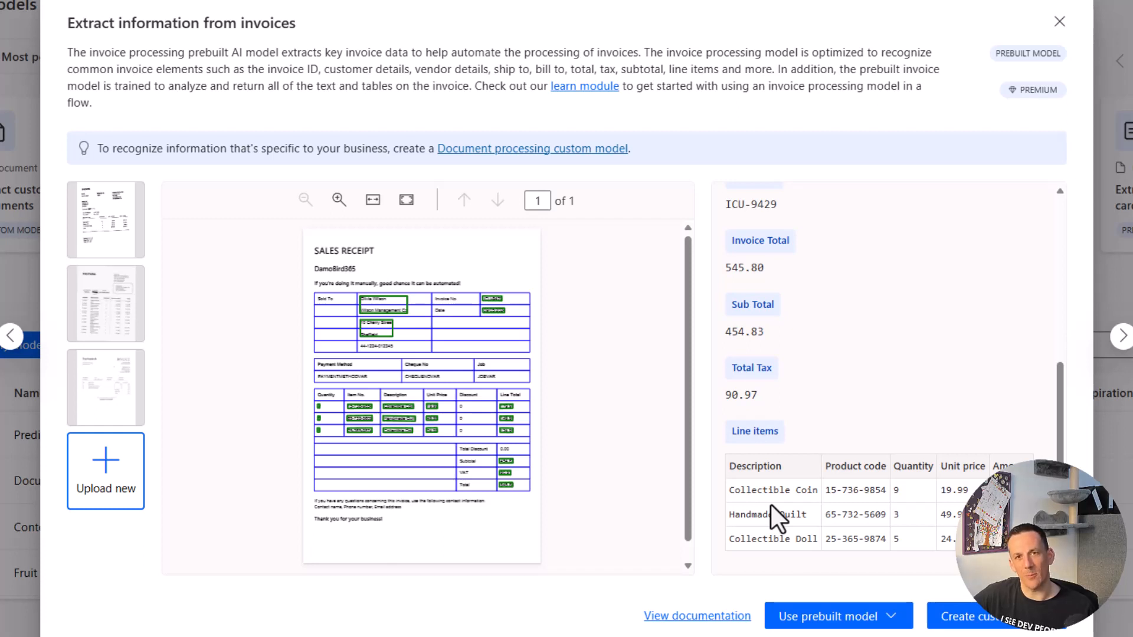
- Use the prebuilt invoice model in a flow and create the flow from the Read information from invoices template
left_click(878, 620)
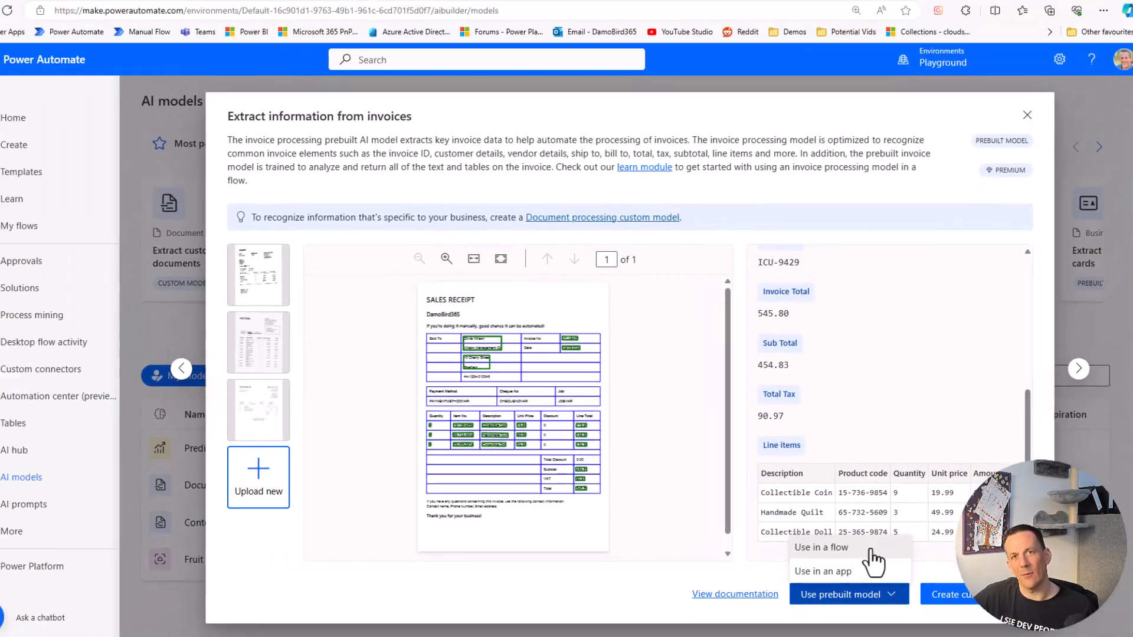
left_click(866, 559)
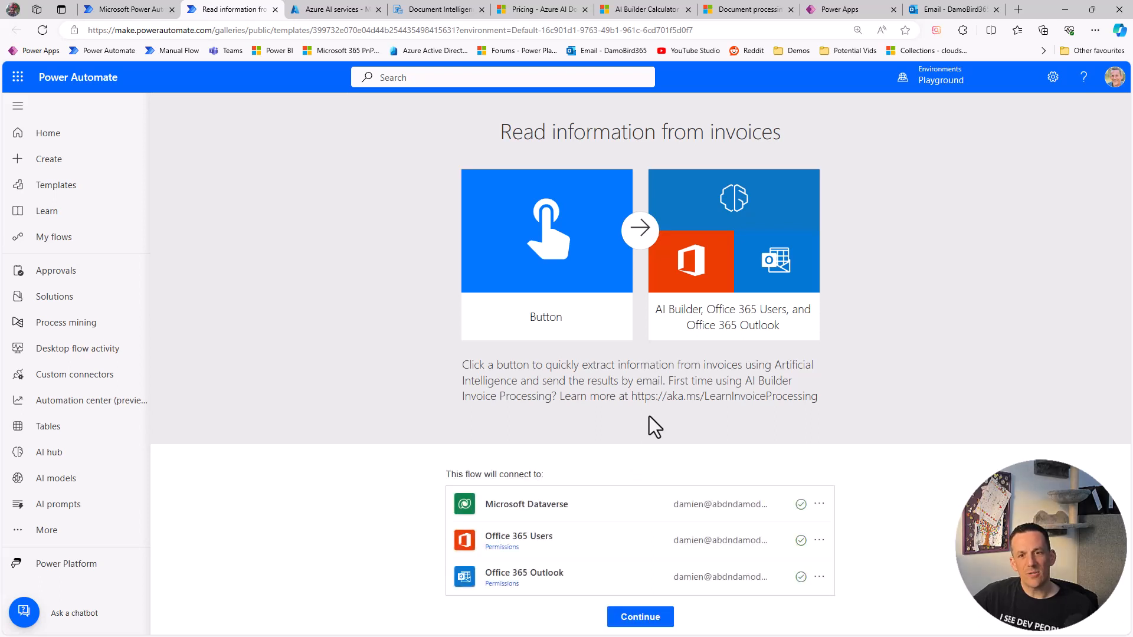
left_click(653, 625)
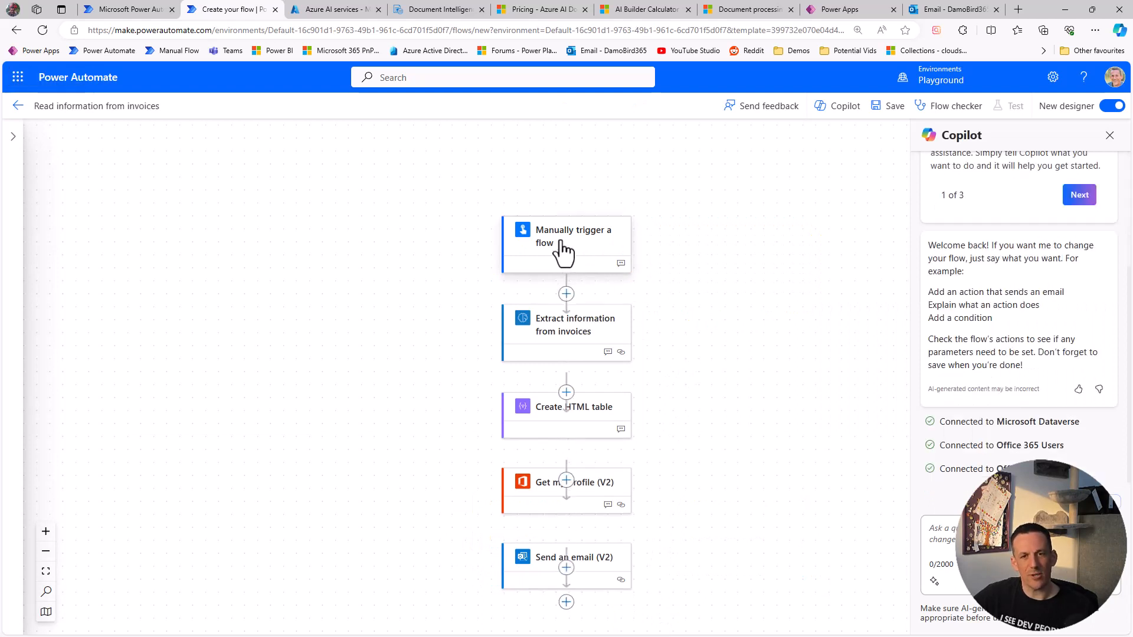
- Examine the configuration of the flow's trigger and each action, from the invoice file input to the body of the notification email
left_click(561, 242)
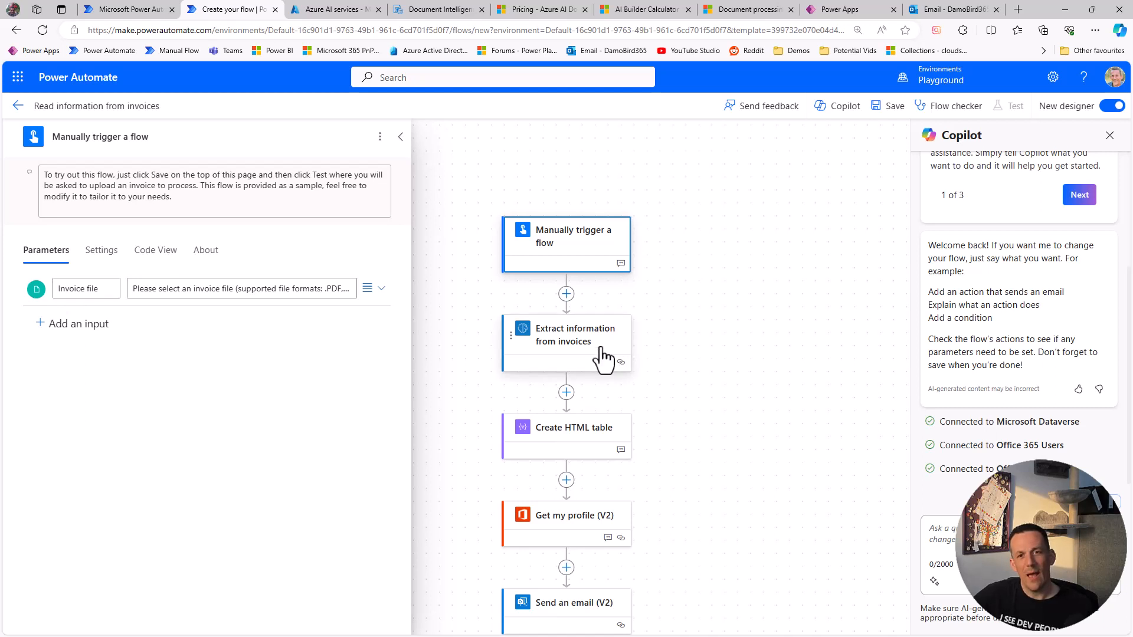
left_click(578, 352)
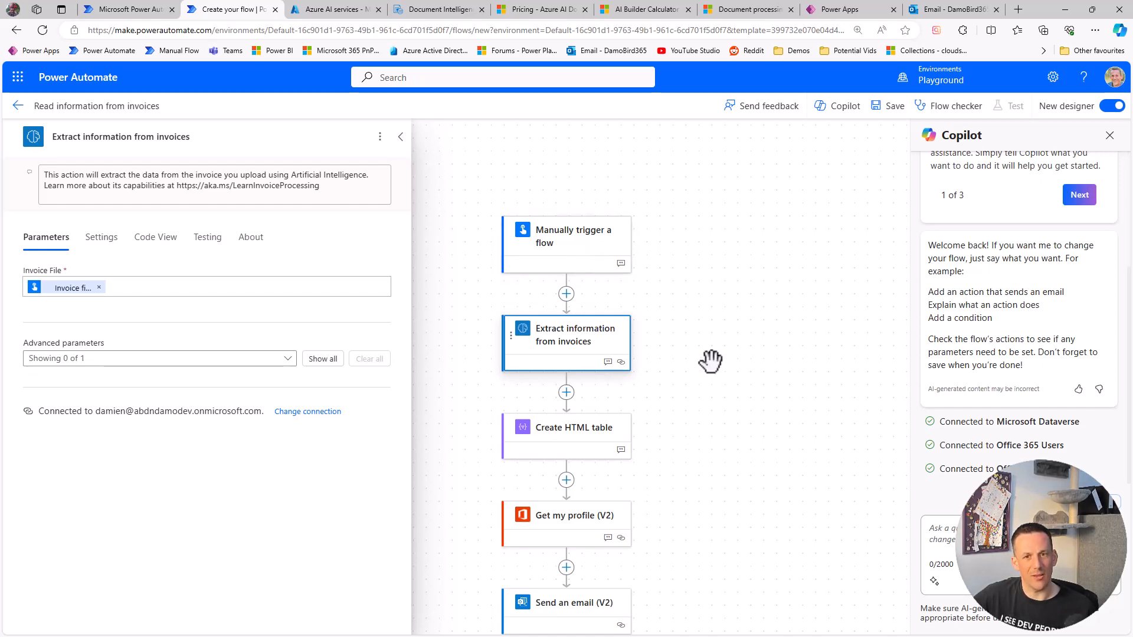
scroll(711, 360, "down", 2)
left_click(577, 382)
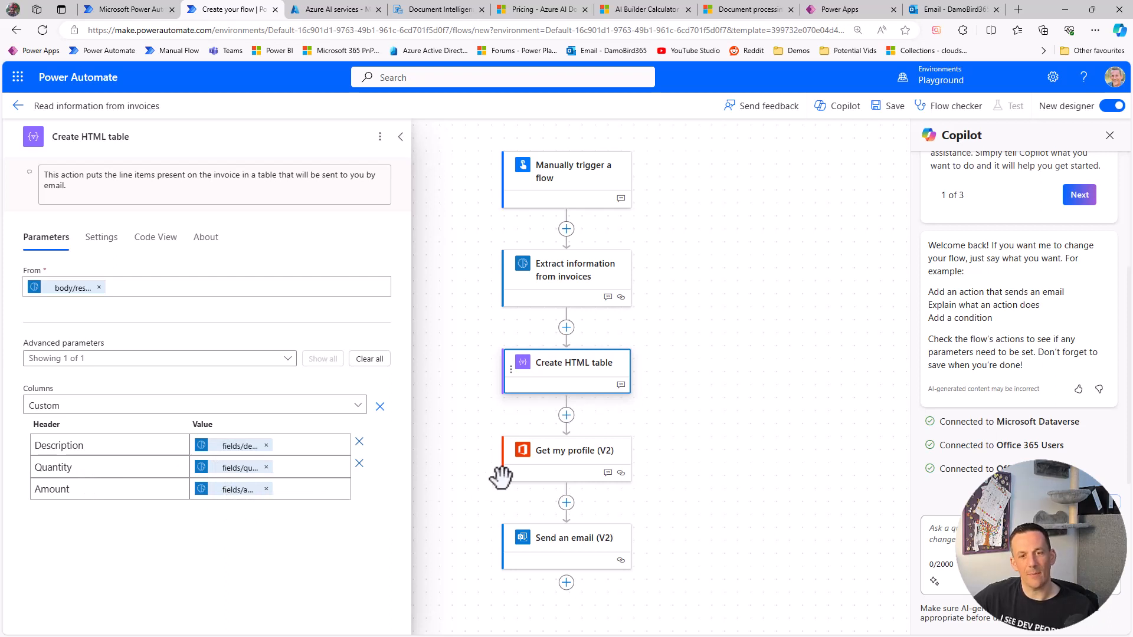
left_click(576, 464)
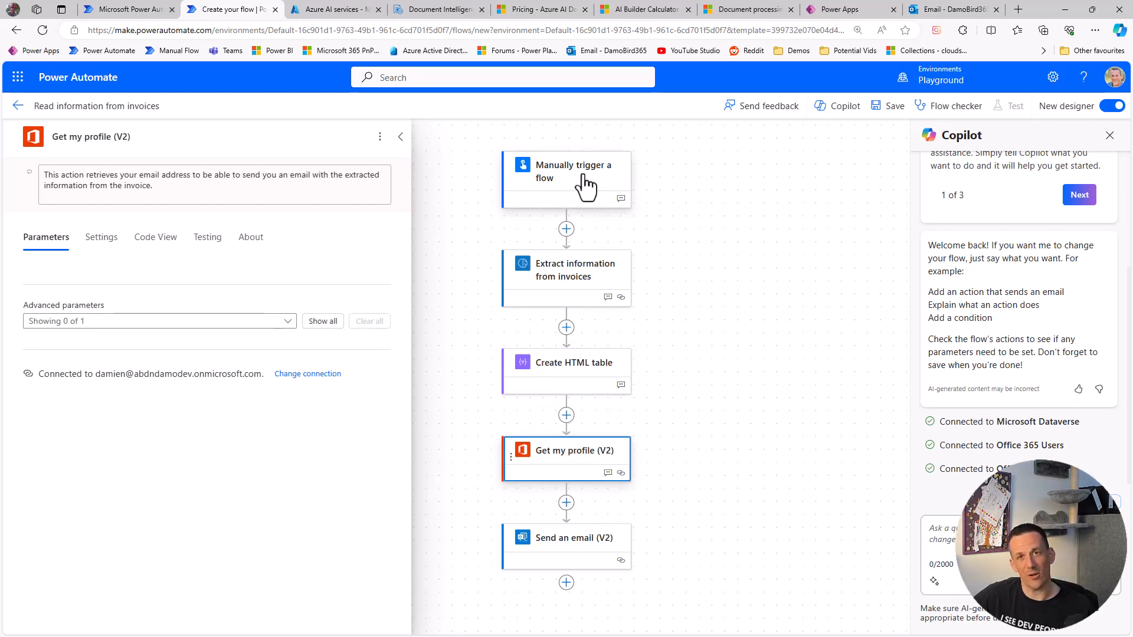
left_click(588, 568)
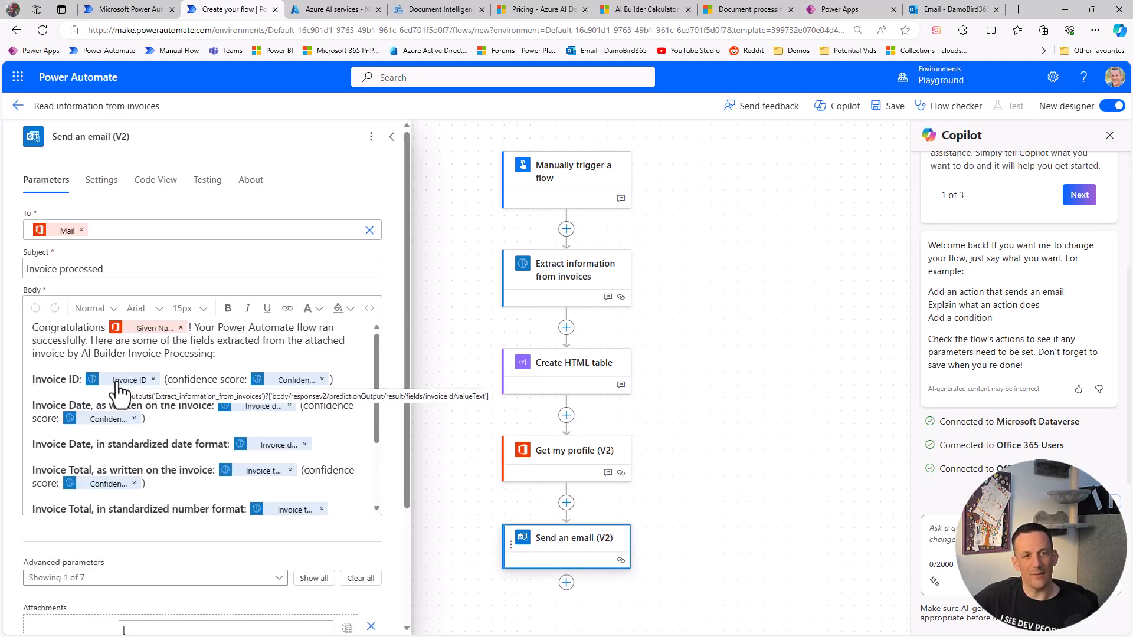
scroll(113, 386, "down", 2)
scroll(114, 386, "down", 2)
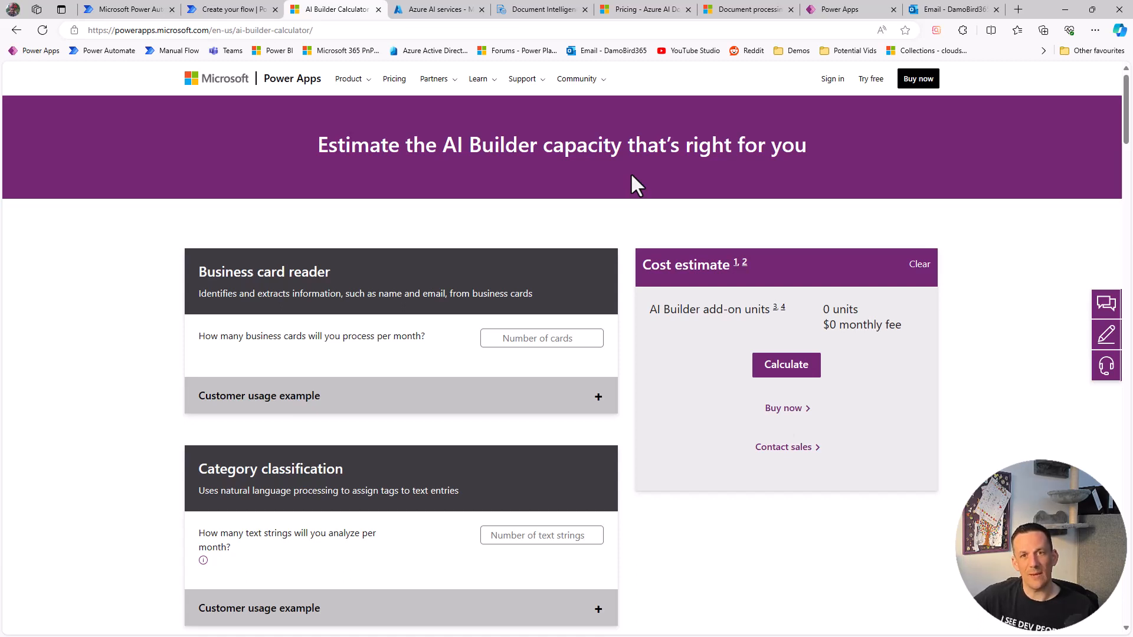
- Find the Invoice processing section in the AI Builder calculator and read its customer usage example
scroll(614, 199, "down", 6)
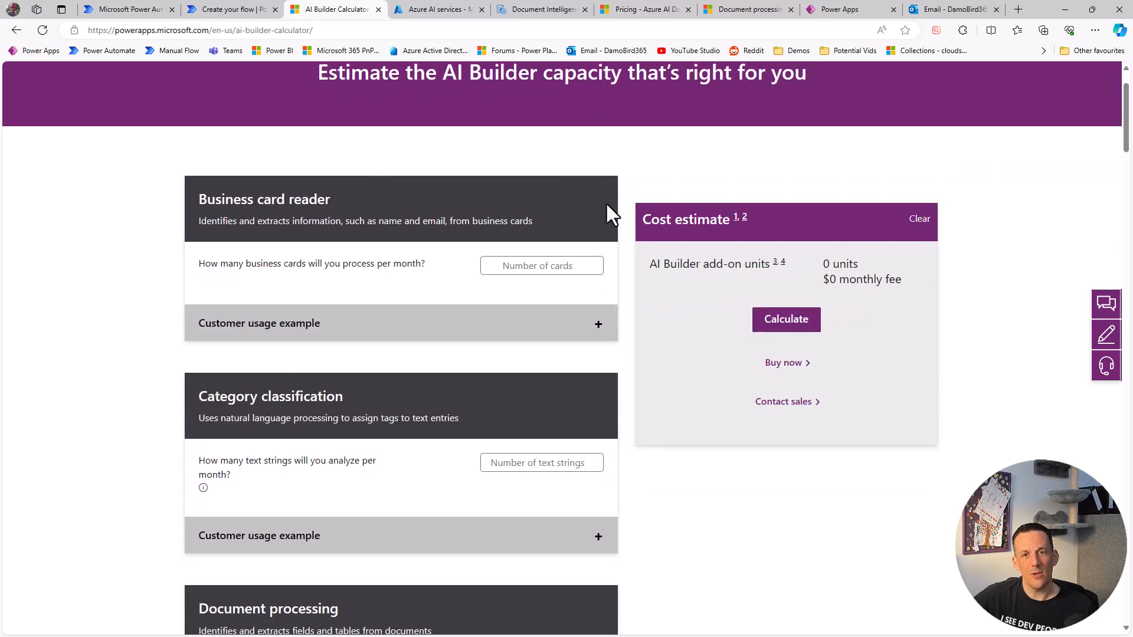
scroll(607, 211, "down", 12)
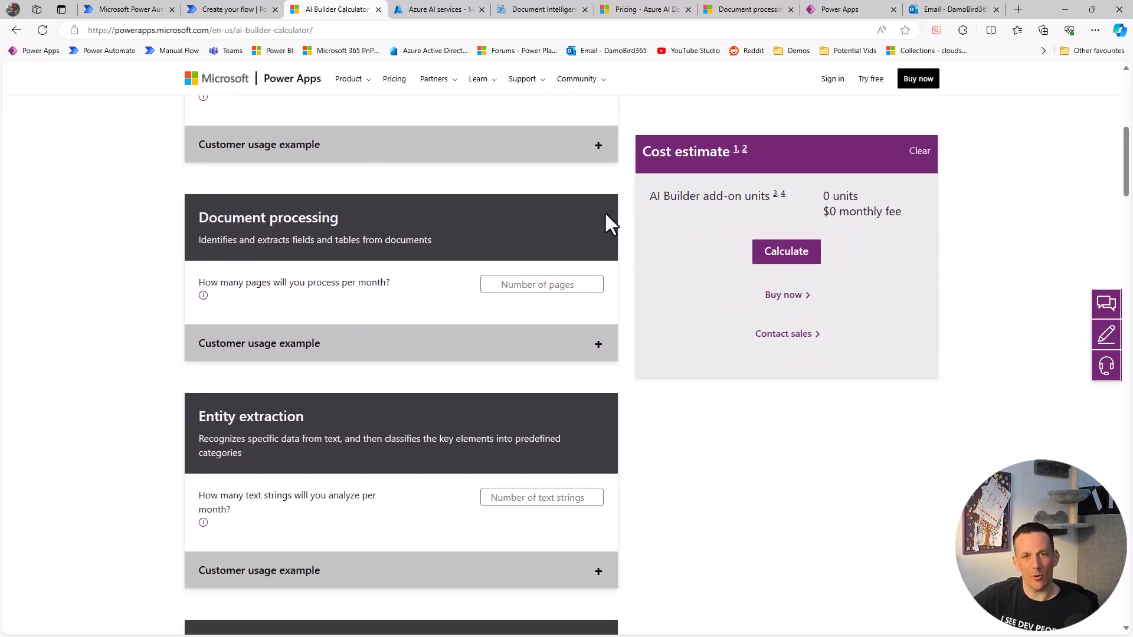
left_click(301, 304)
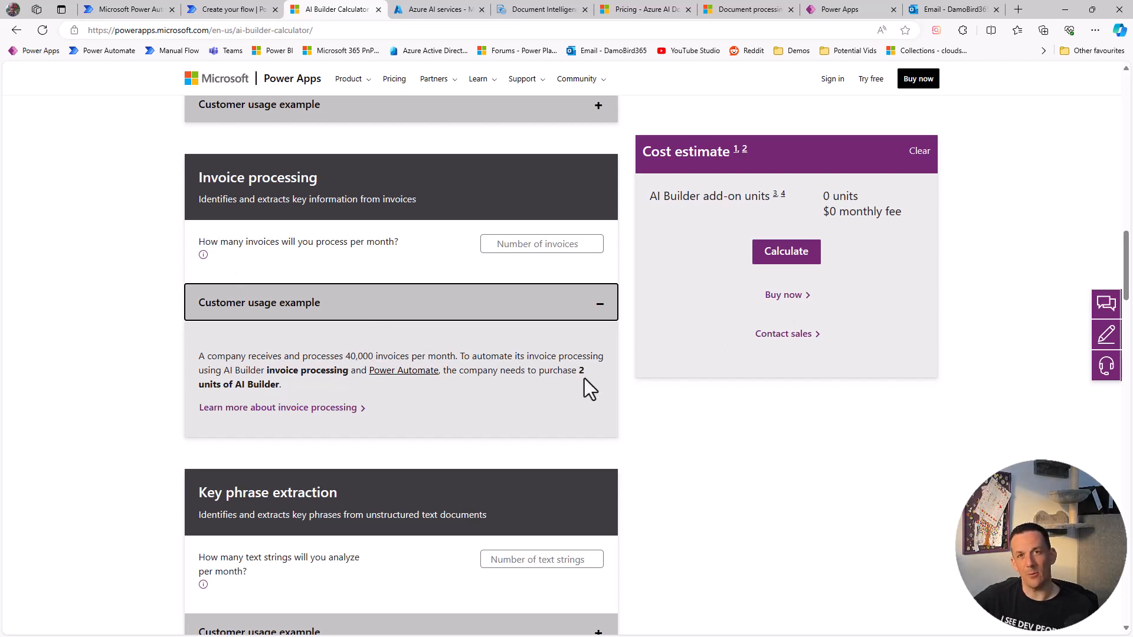
left_click(554, 378)
- Set the number of invoices processed per month to 31000 and calculate the AI Builder cost estimate
left_click(524, 248)
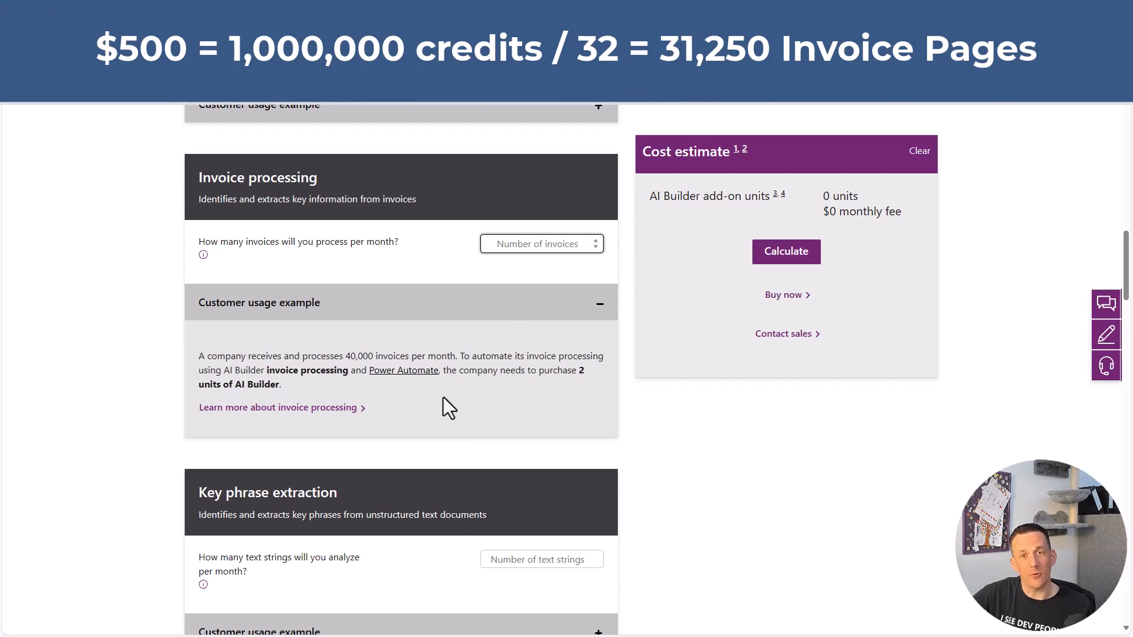
type("31000")
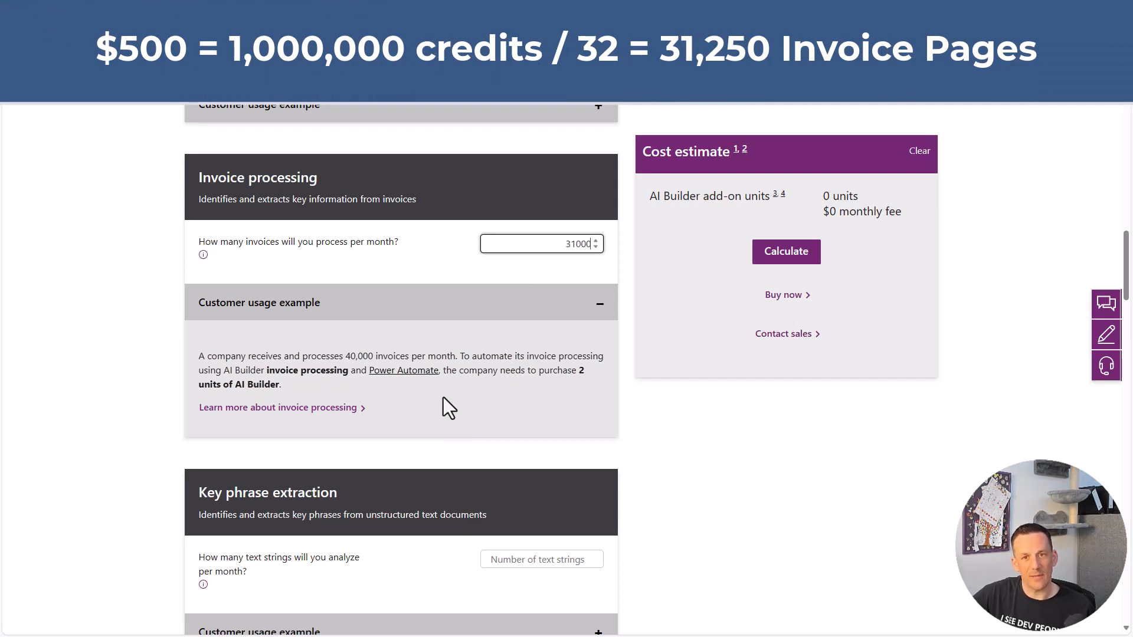
left_click(787, 254)
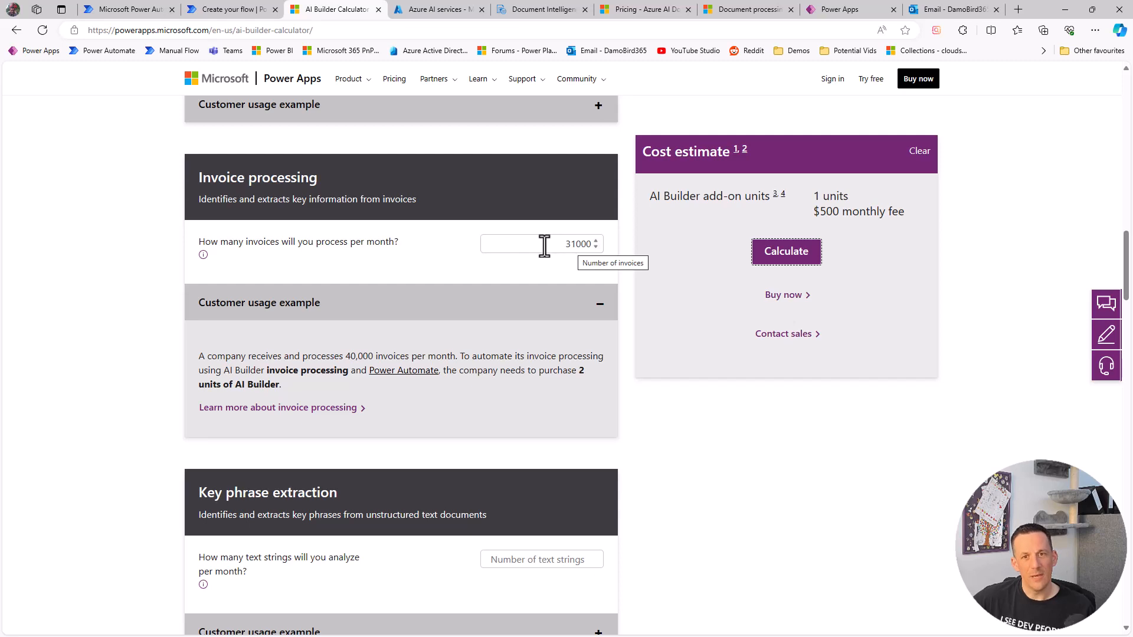
- Open the May 2024 Power Platform Licensing Guide and examine its AI Builder licensing and capacity pack pricing
scroll(543, 244, "down", 7)
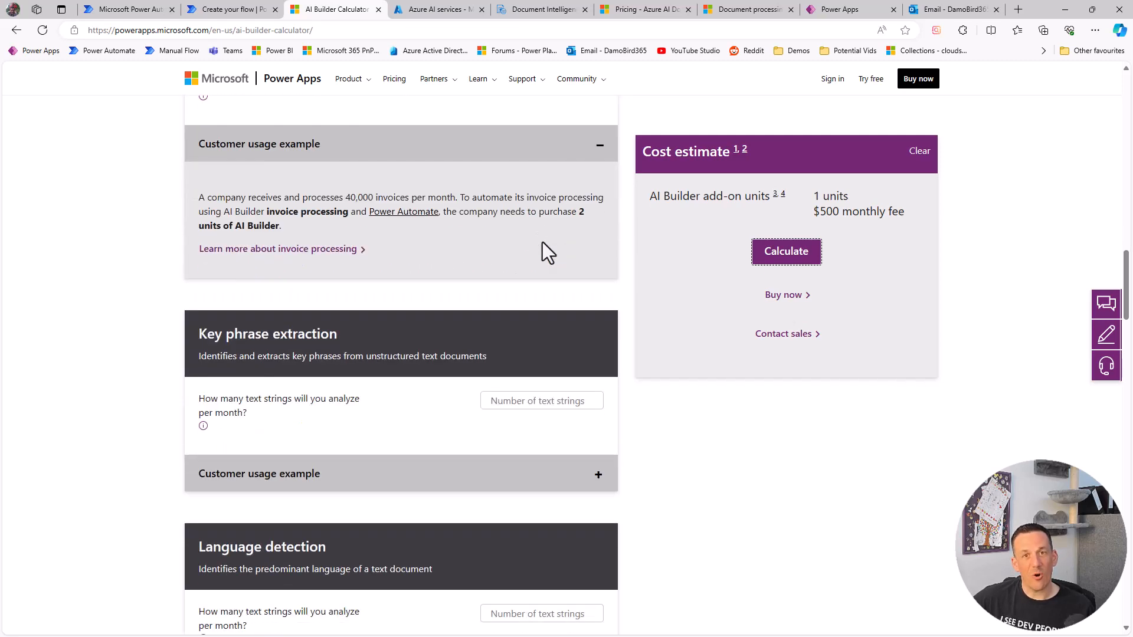
scroll(540, 242, "down", 6)
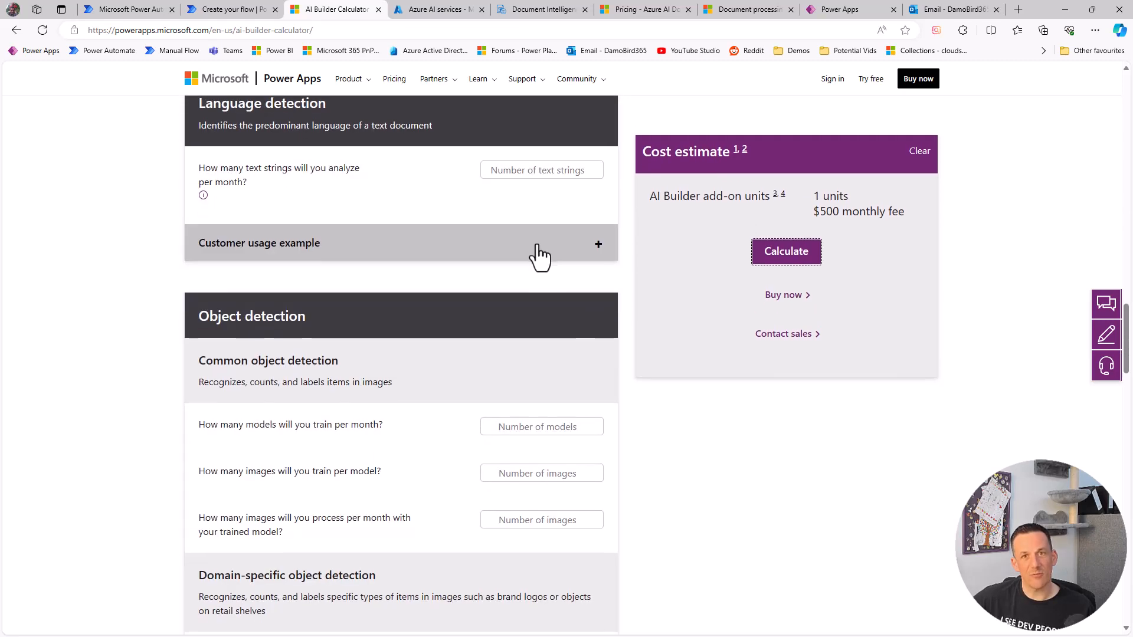
scroll(536, 247, "down", 6)
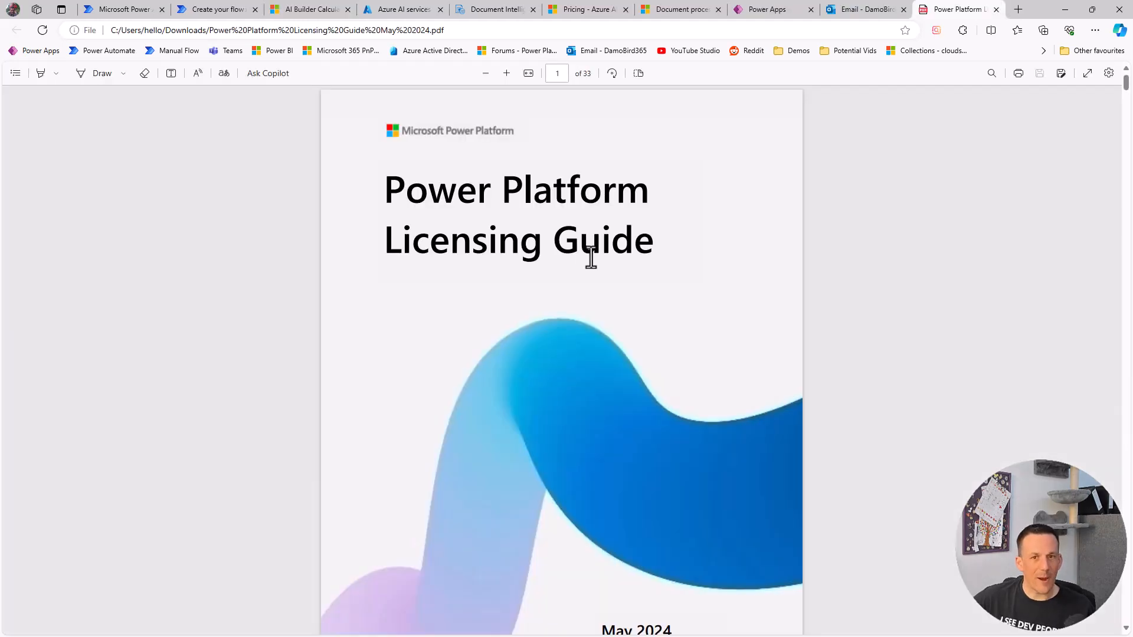
scroll(591, 257, "down", 8)
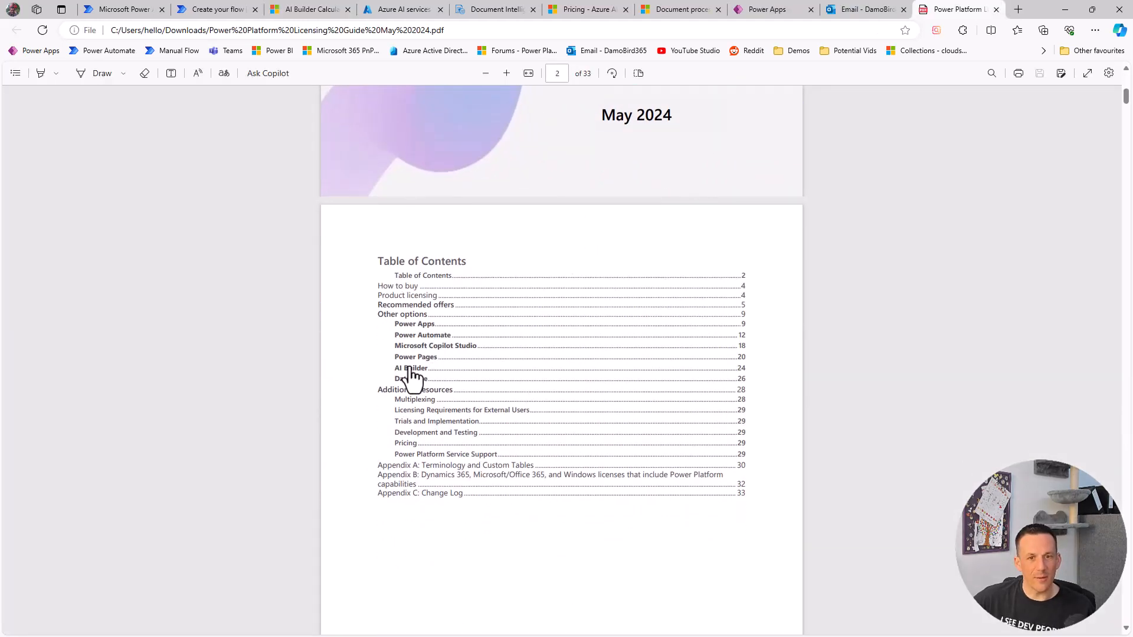
left_click(411, 369)
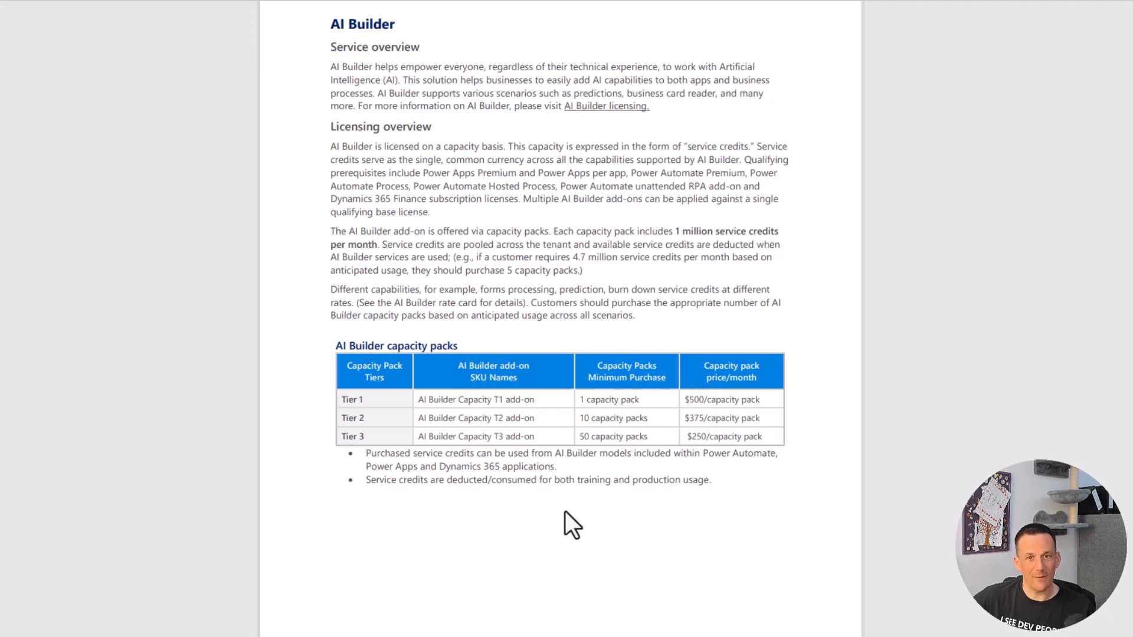
scroll(551, 504, "down", 12)
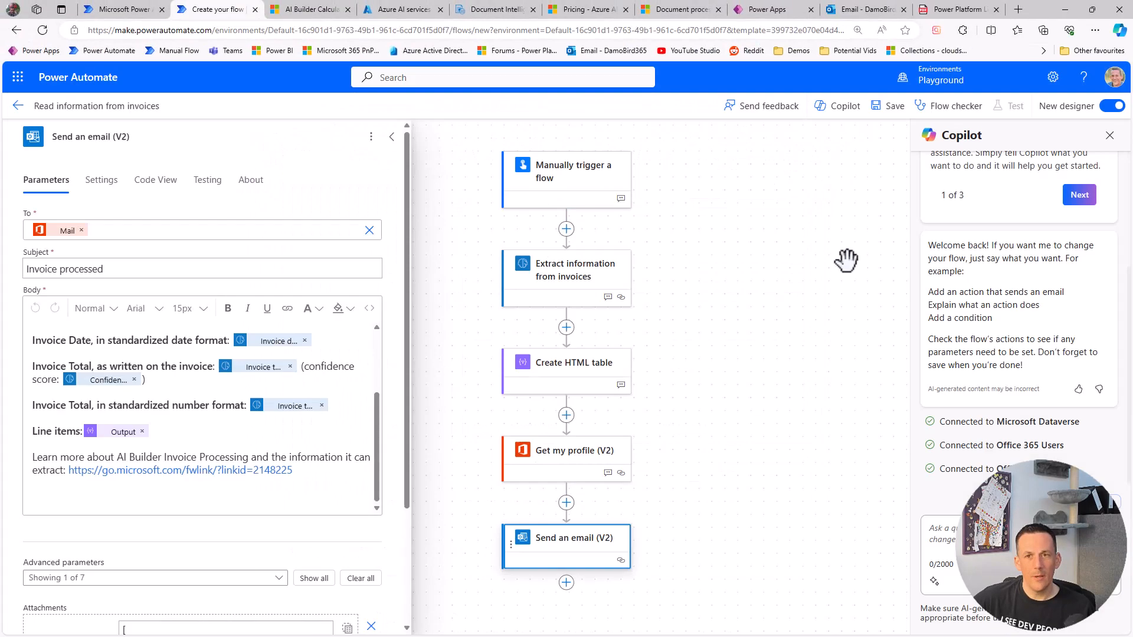
- Save the Read information from invoices flow and run a manual test with the ICU-9429-HTML PDF as the invoice file
left_click(885, 107)
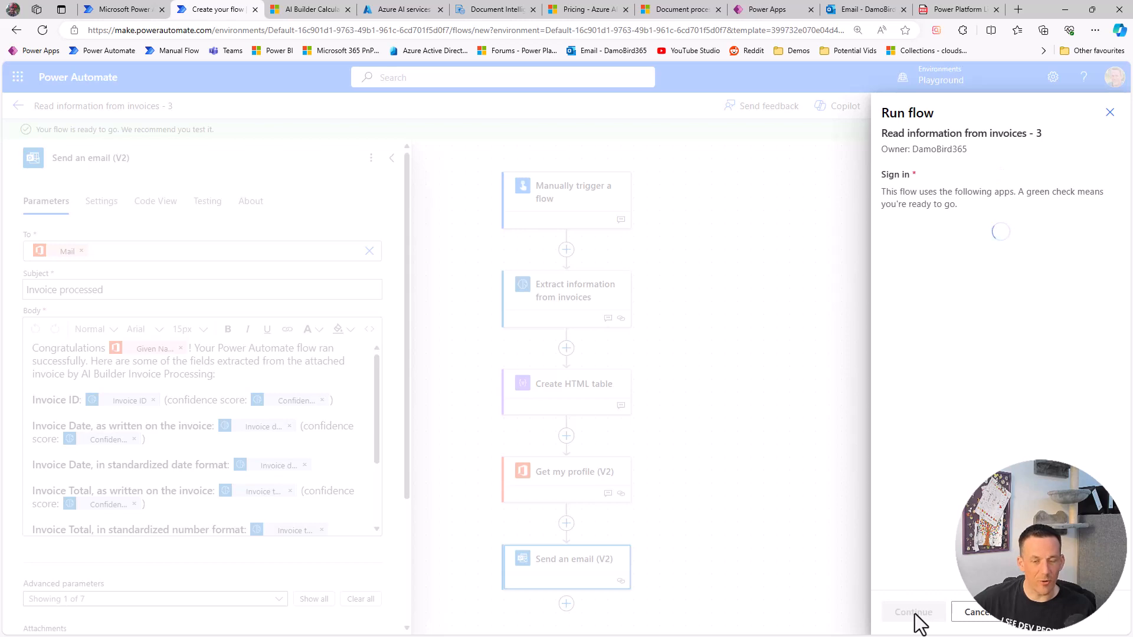
left_click(916, 610)
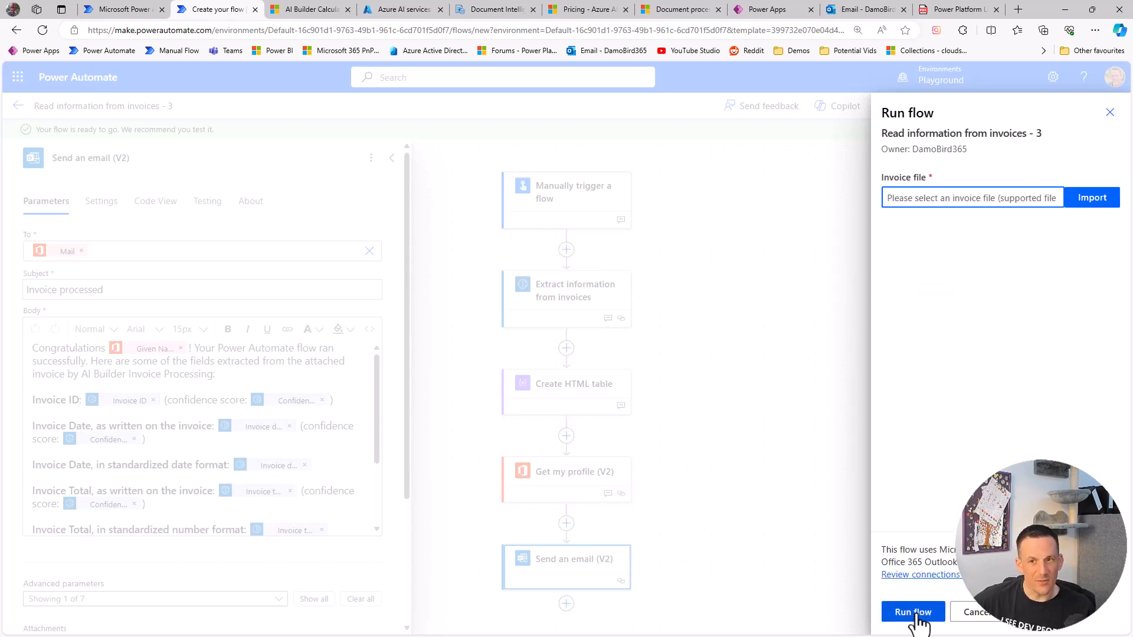
left_click(1099, 205)
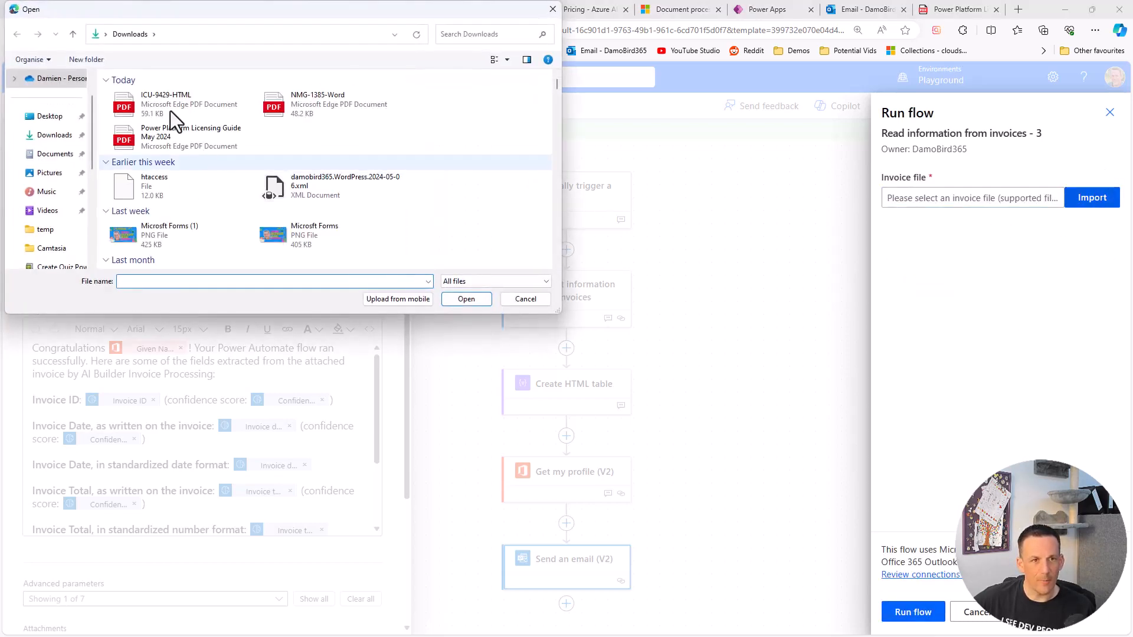
double_click(167, 105)
left_click(915, 615)
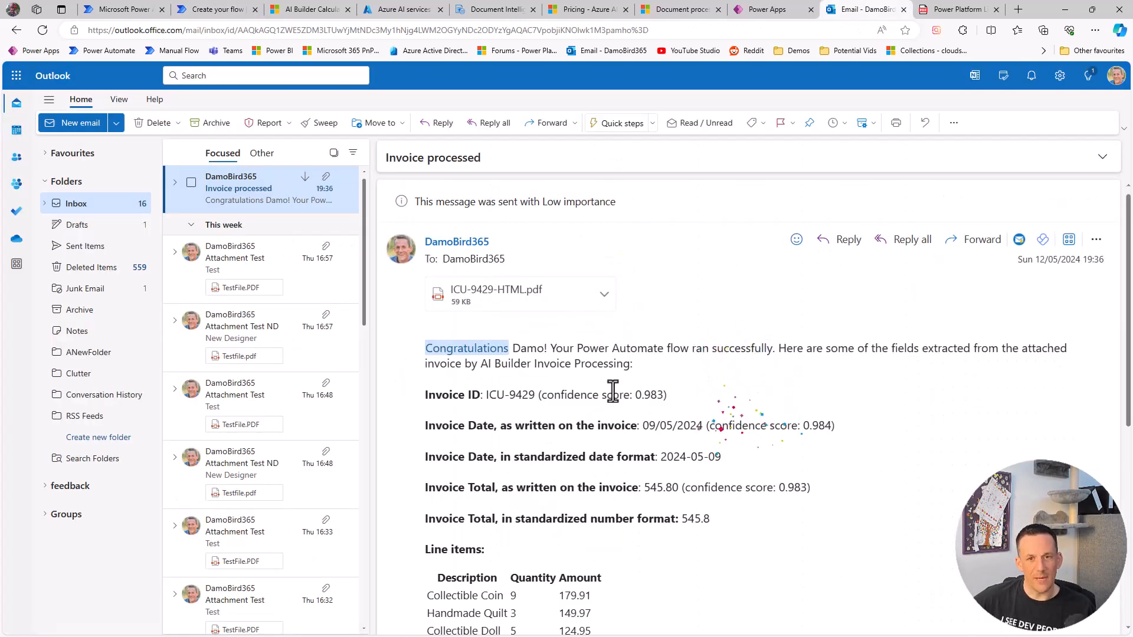
- Review the Invoice processed email in Outlook and open its attached PDF to compare the extracted values with the invoice
scroll(613, 391, "down", 1)
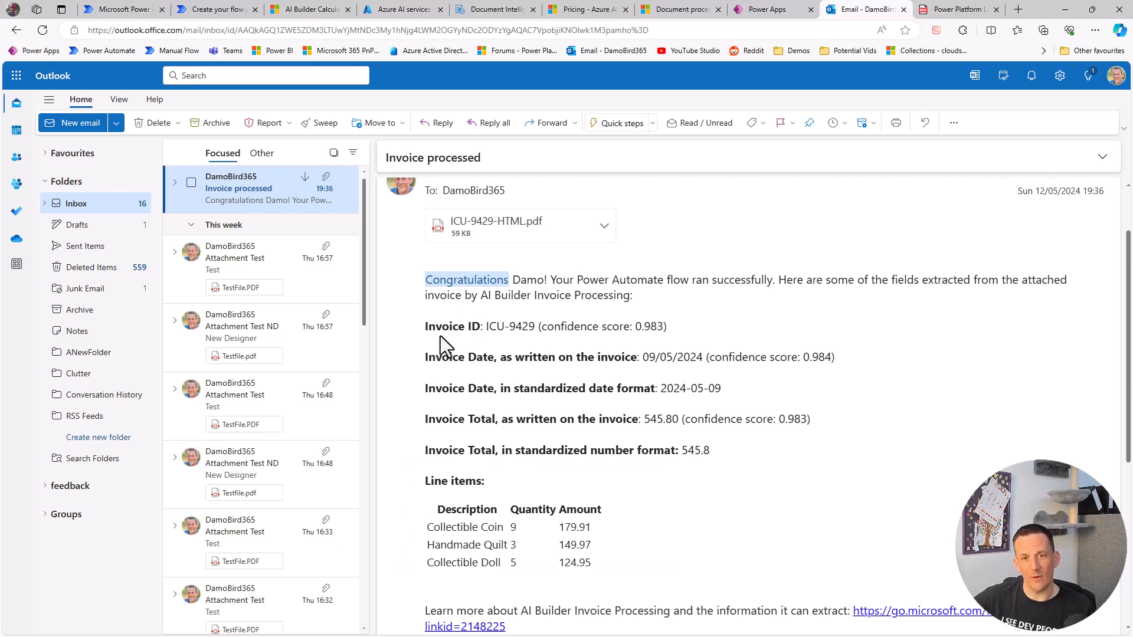
scroll(540, 380, "up", 1)
left_click(497, 295)
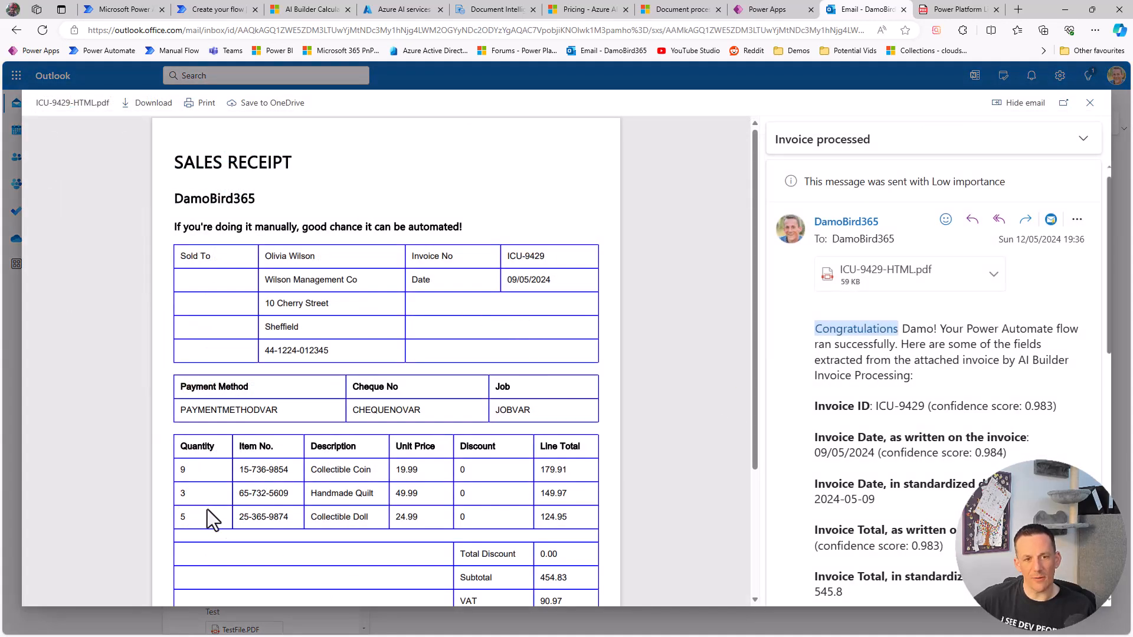
scroll(945, 435, "down", 5)
scroll(944, 435, "down", 3)
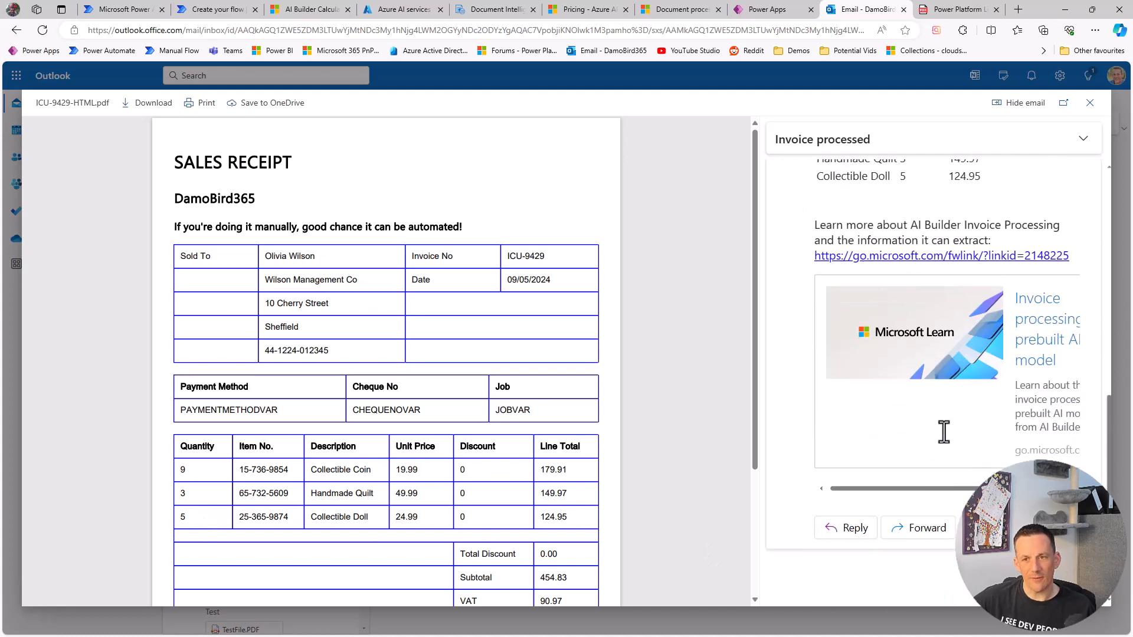
scroll(943, 437, "up", 2)
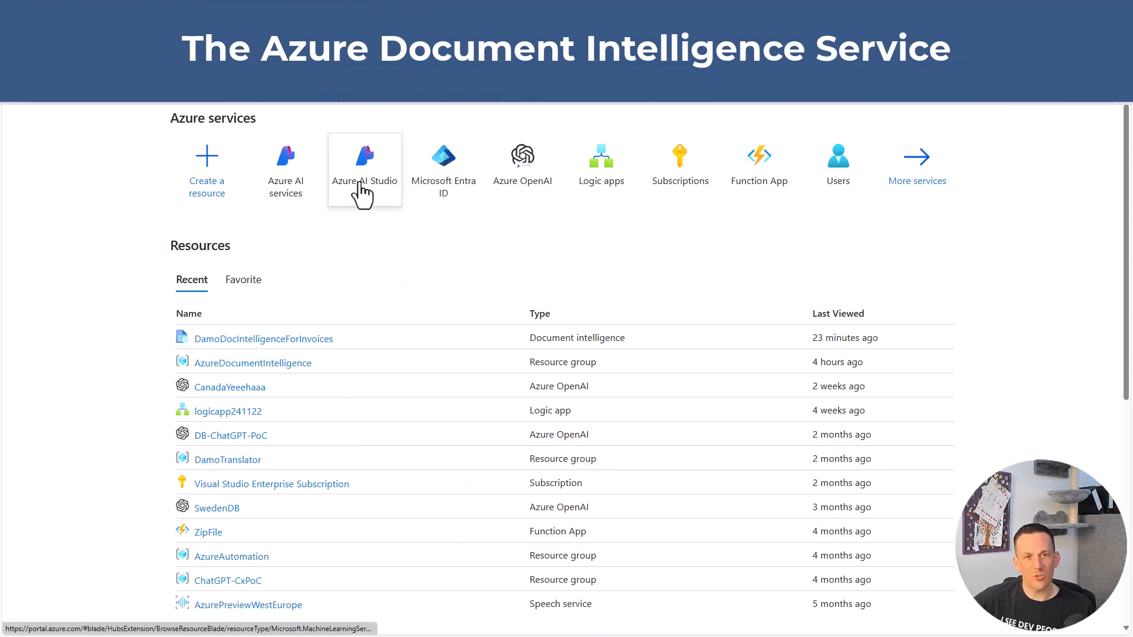
- In the Azure portal, open the DamoDocIntelligenceForInvoices Document intelligence resource and view its keys and endpoint
left_click(302, 189)
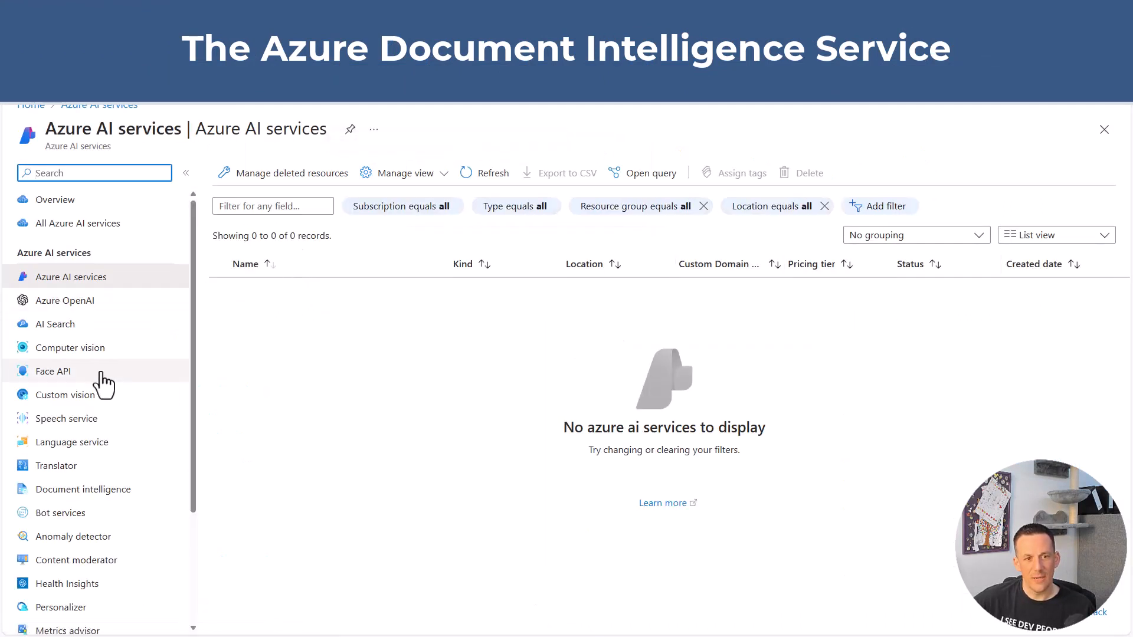
left_click(110, 493)
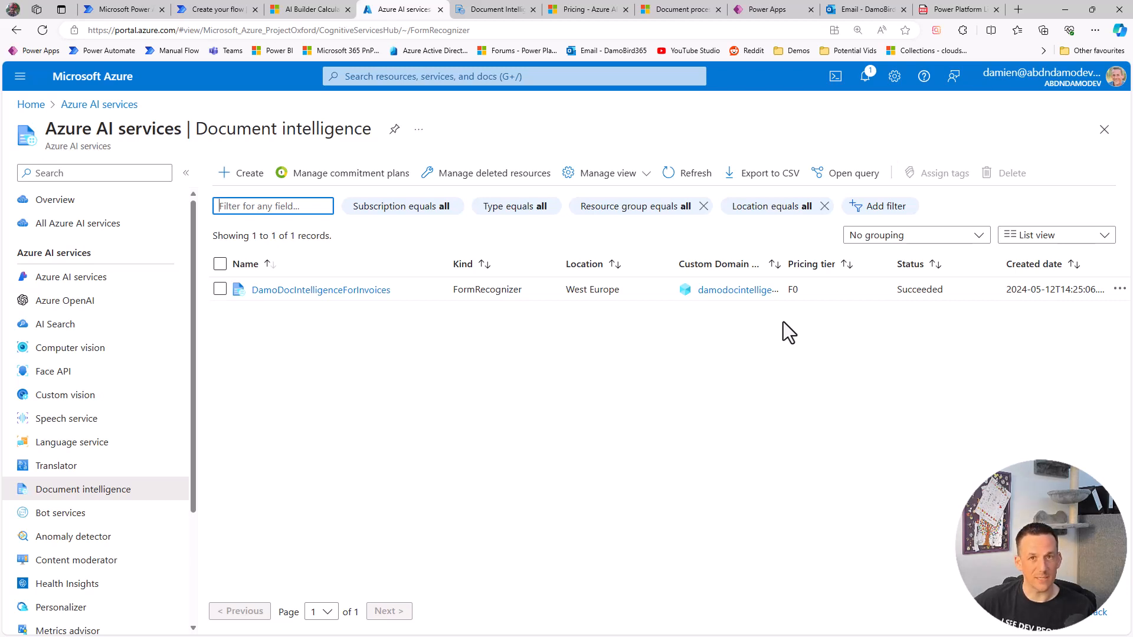
left_click(329, 291)
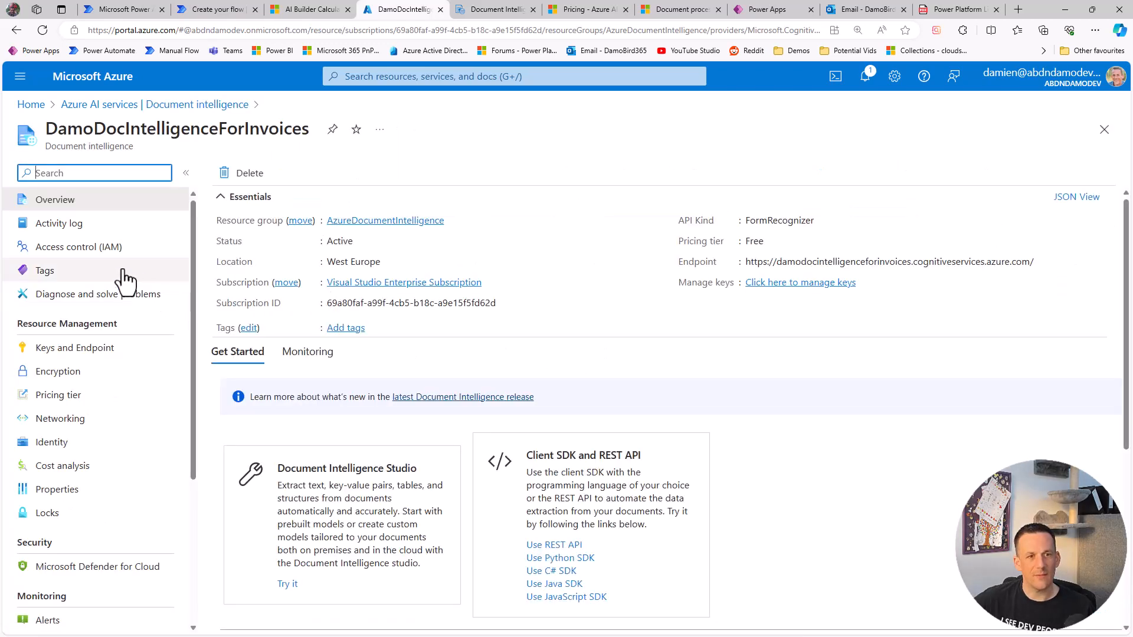
left_click(83, 350)
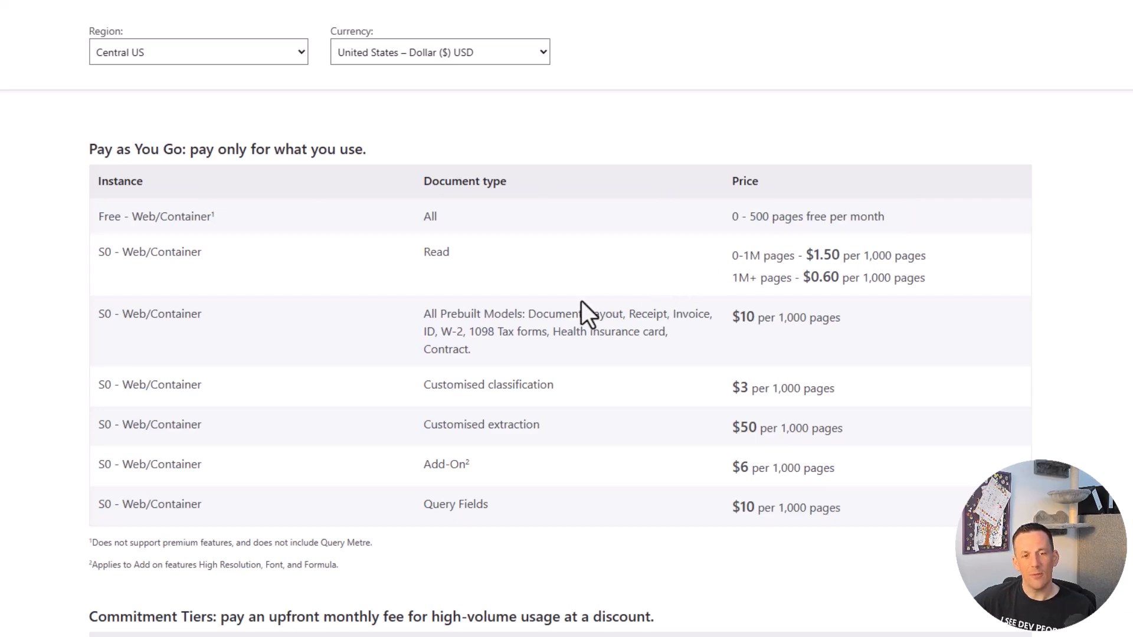
- Examine the Document Intelligence pay-as-you-go and commitment tier prices for Central US in US dollars
scroll(580, 303, "down", 7)
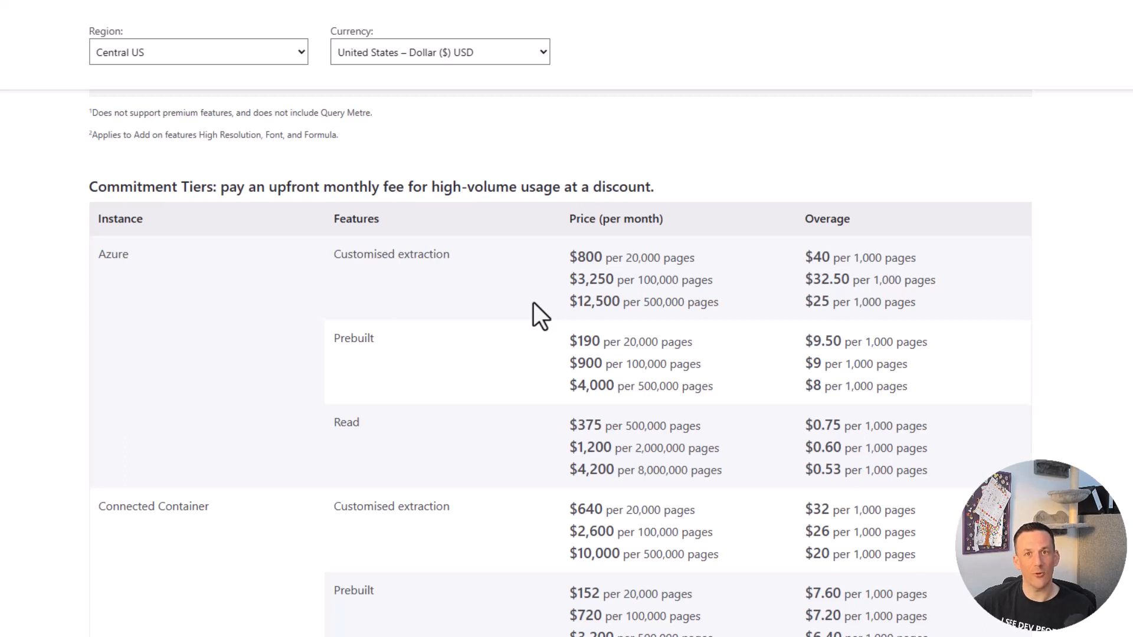
scroll(540, 315, "up", 7)
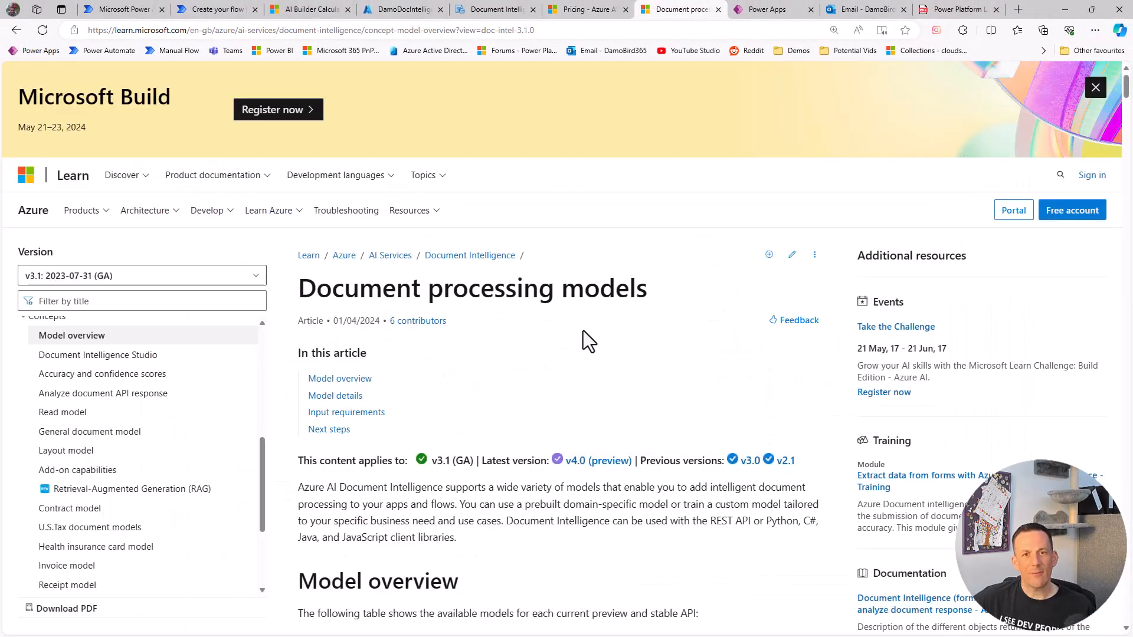
- Examine the model overview table in the Document processing models article for the available prebuilt models and API versions
scroll(583, 331, "down", 9)
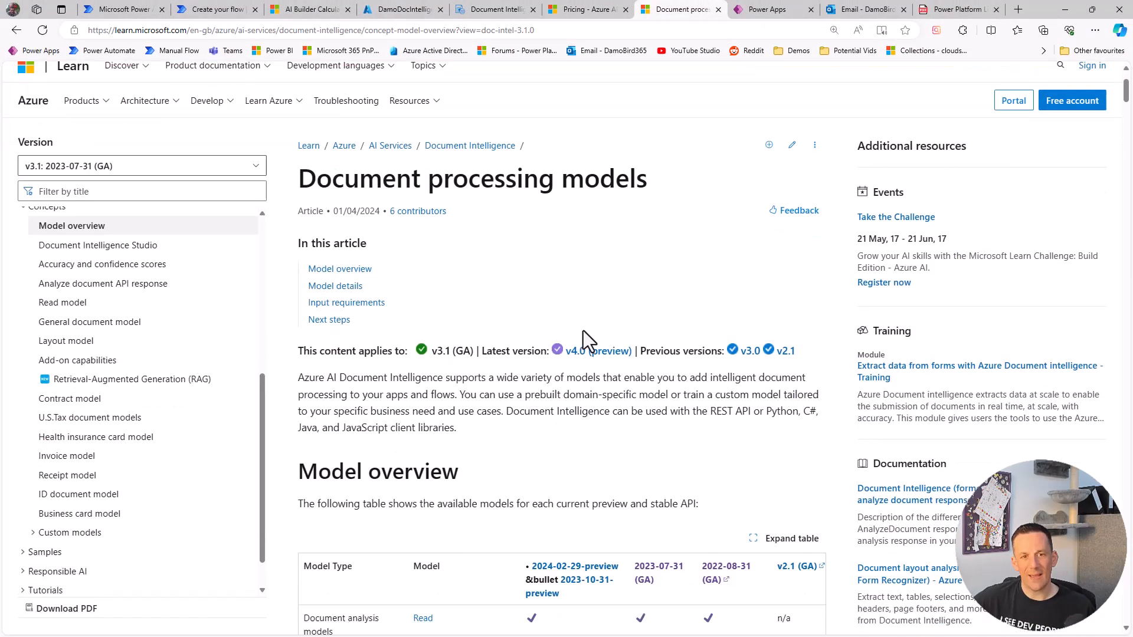
scroll(581, 334, "down", 1)
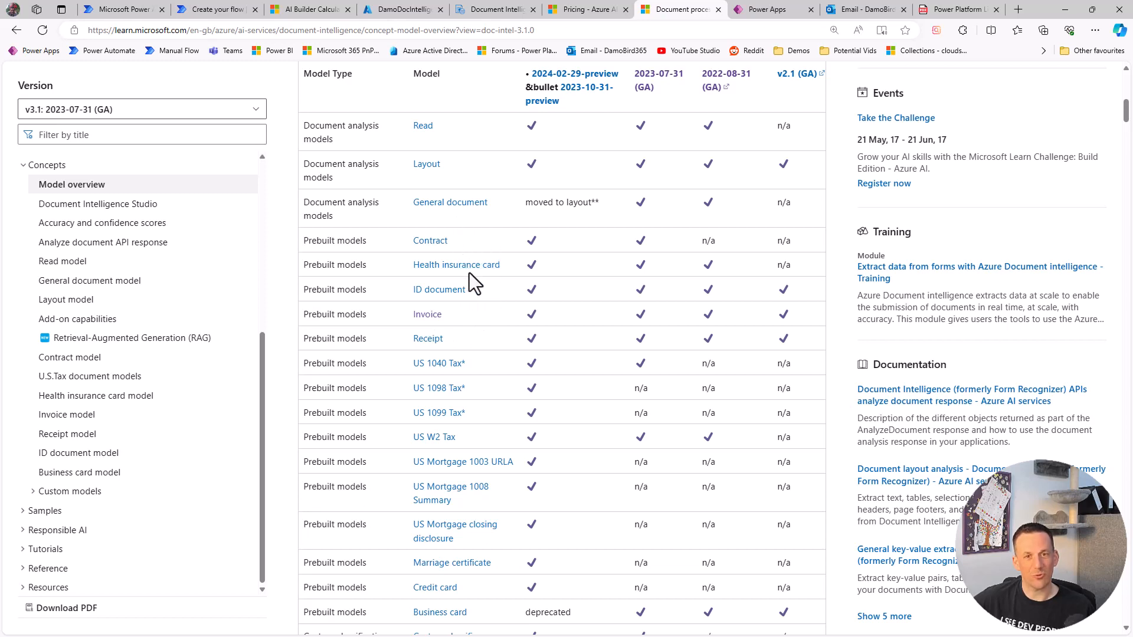
scroll(487, 341, "down", 10)
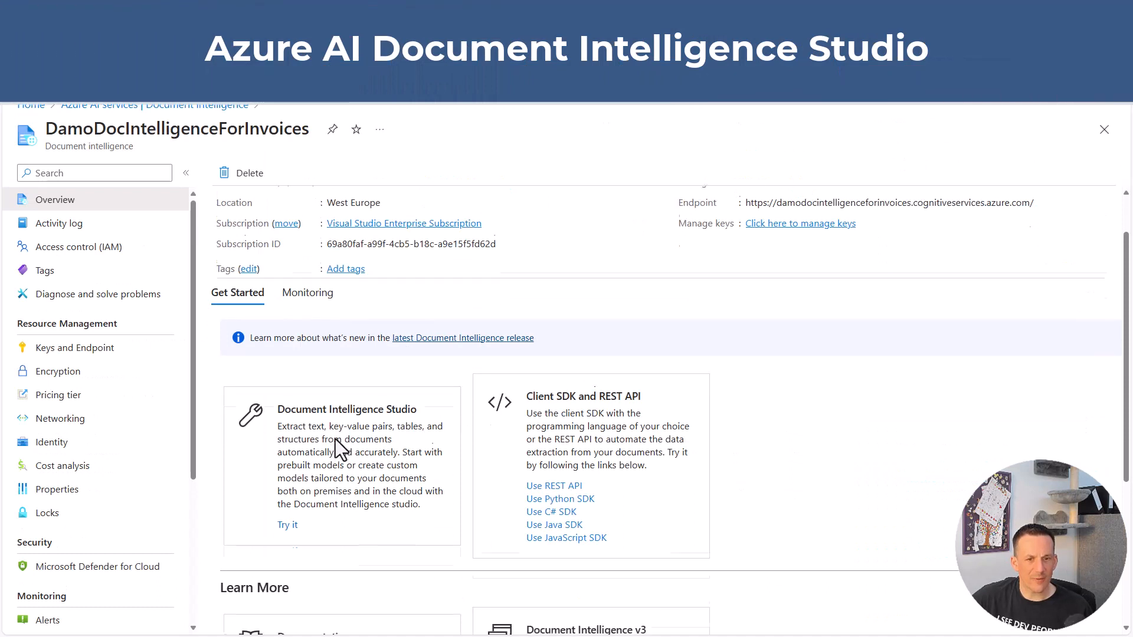
- Launch Document Intelligence Studio from the DamoDocIntelligenceForInvoices overview and open the prebuilt Invoices model
scroll(335, 439, "down", 1)
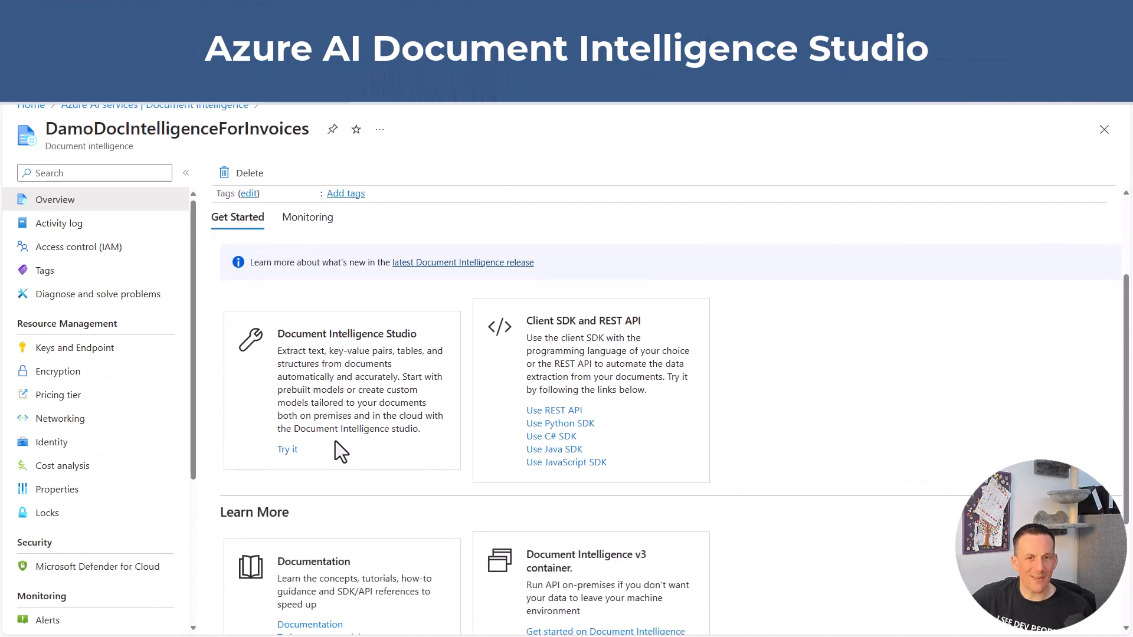
left_click(283, 450)
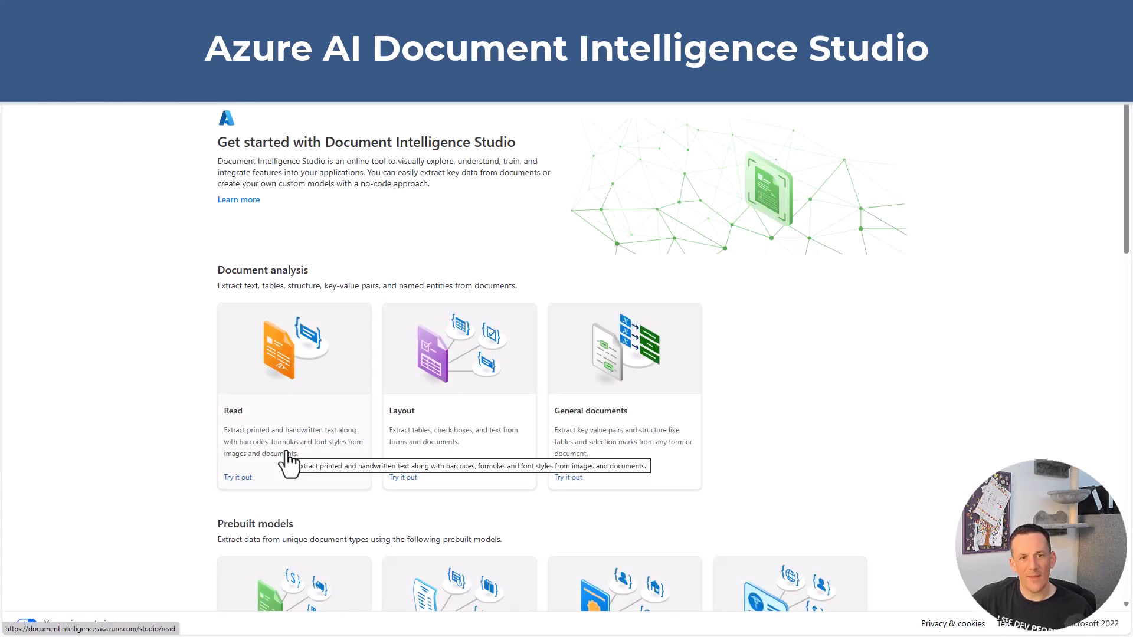
scroll(288, 464, "down", 3)
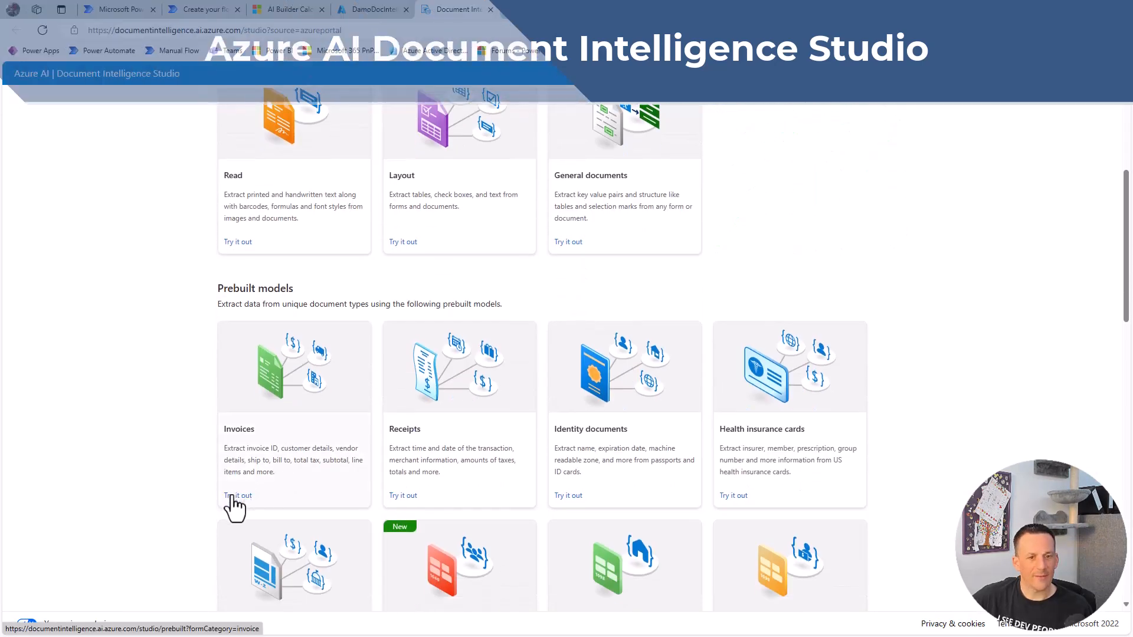
left_click(232, 498)
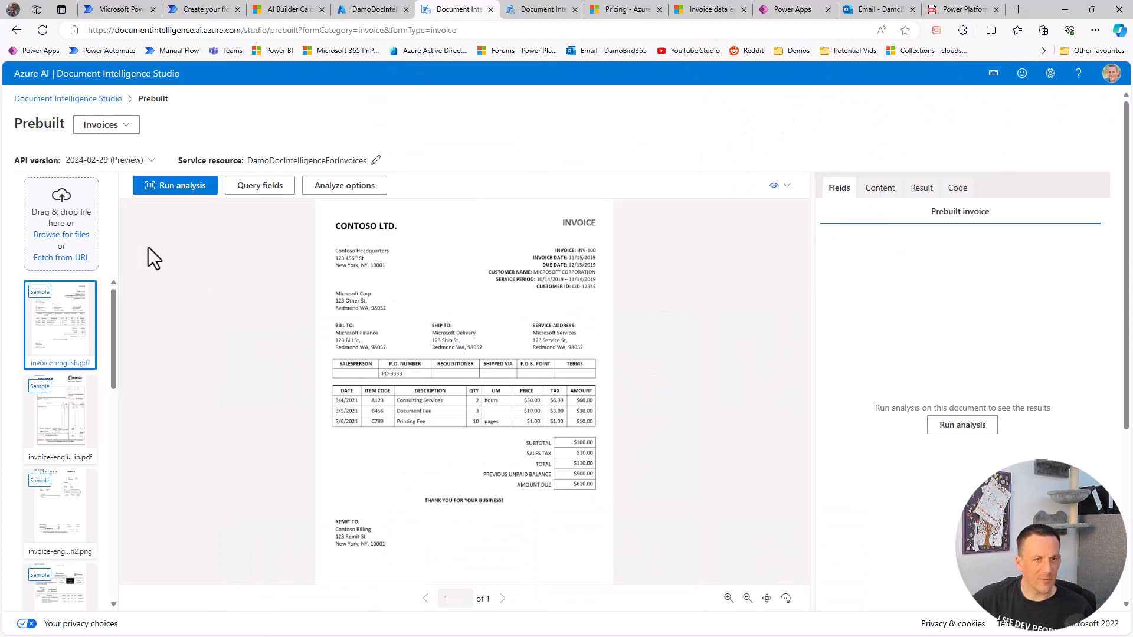
- Upload the ICU-9429-HTML PDF to the prebuilt Invoices model and run the analysis on it
left_click(68, 234)
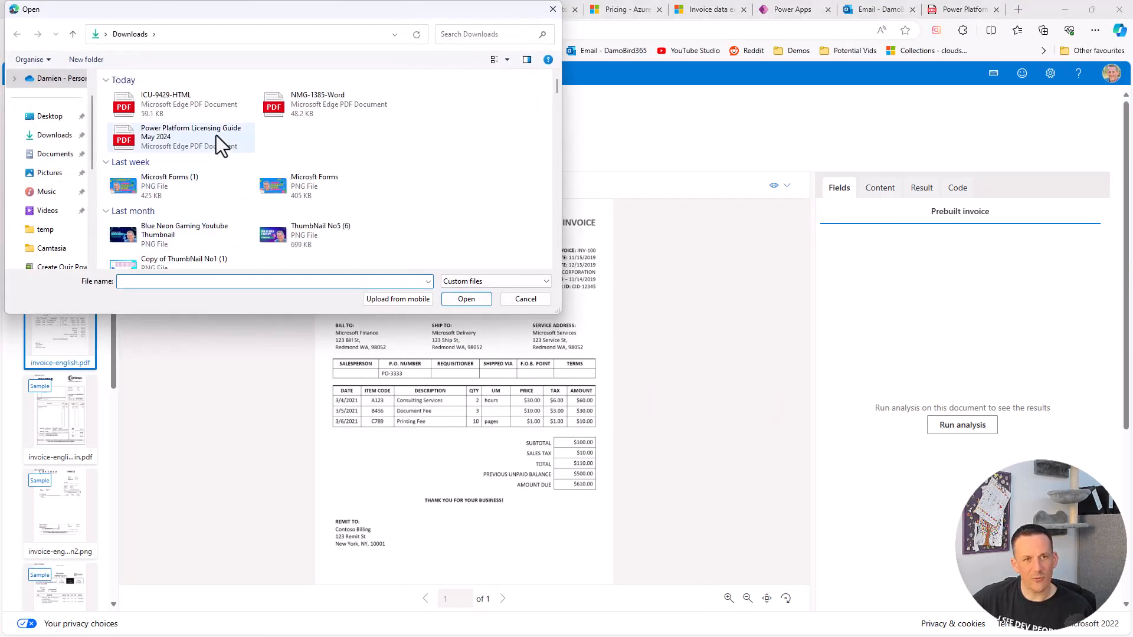
left_click(163, 103)
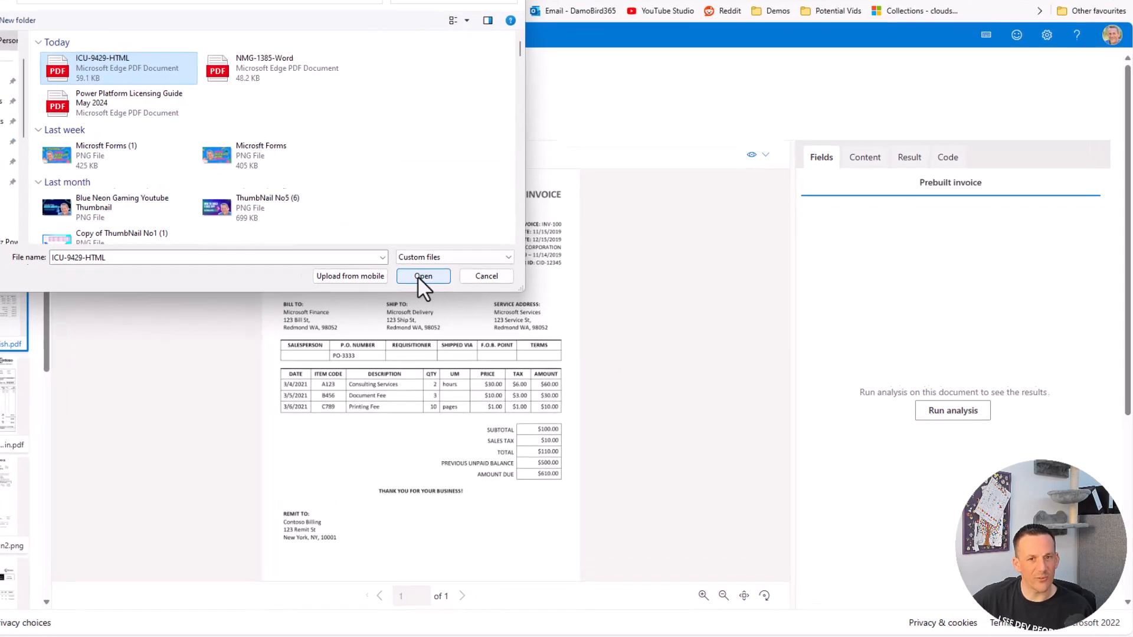
left_click(465, 299)
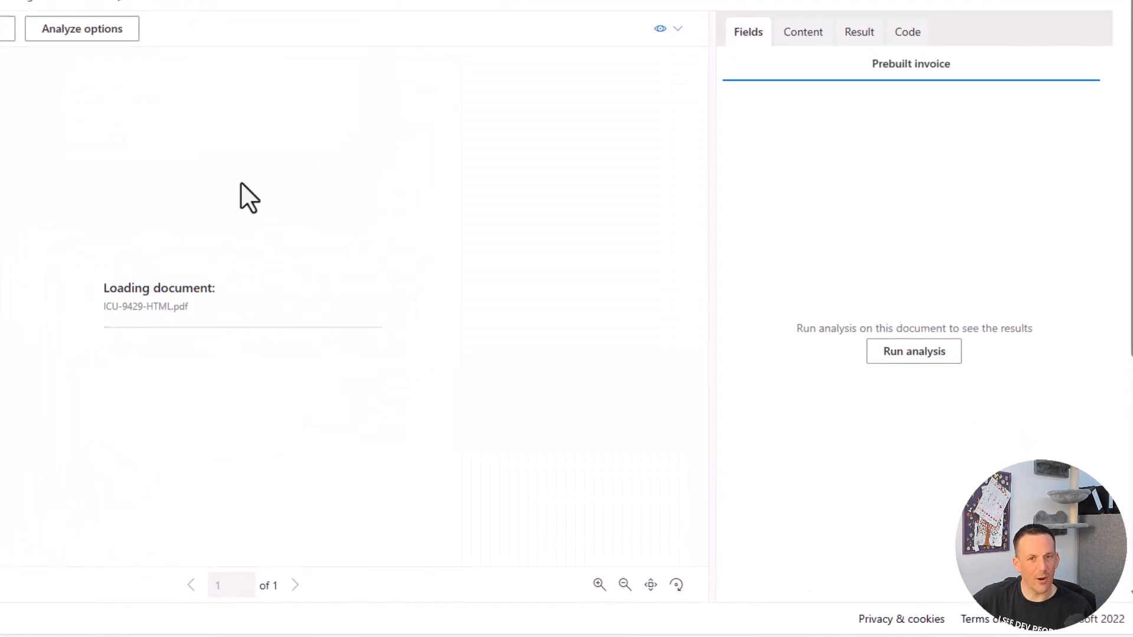
left_click(916, 353)
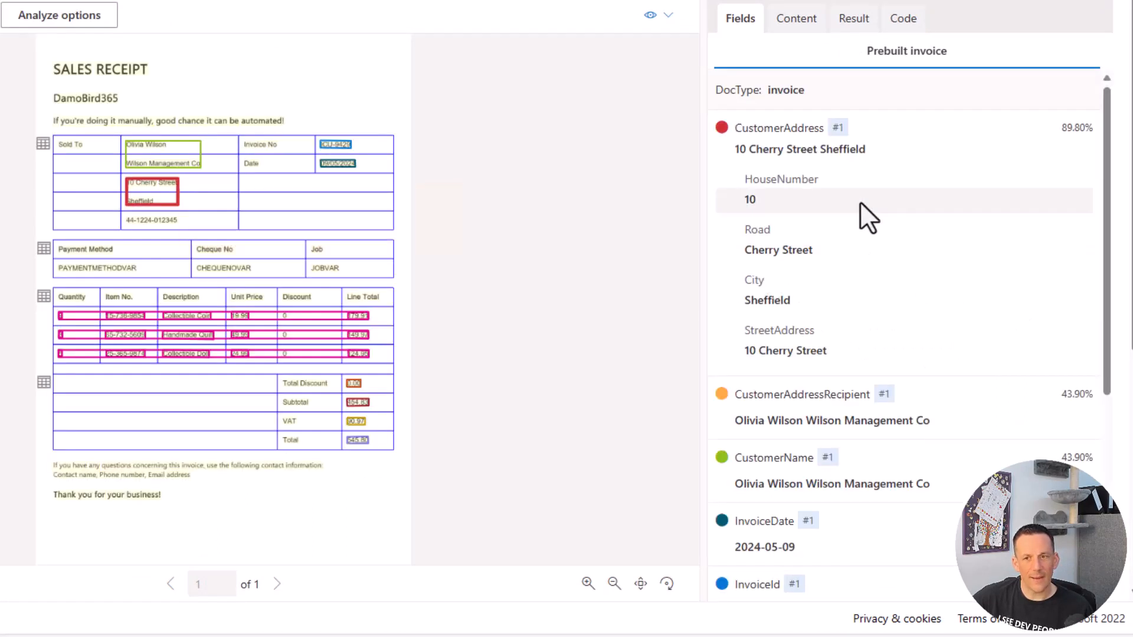
- Review the fields extracted from the sales receipt with their confidence scores, including the table of line items
scroll(806, 322, "down", 3)
scroll(807, 333, "down", 2)
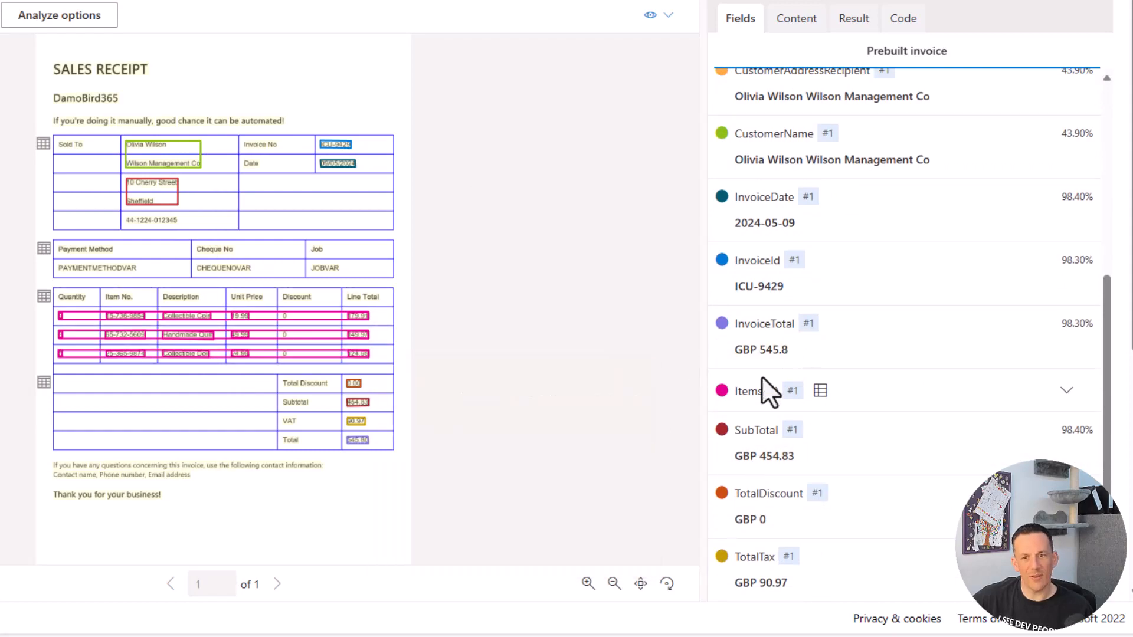
left_click(819, 392)
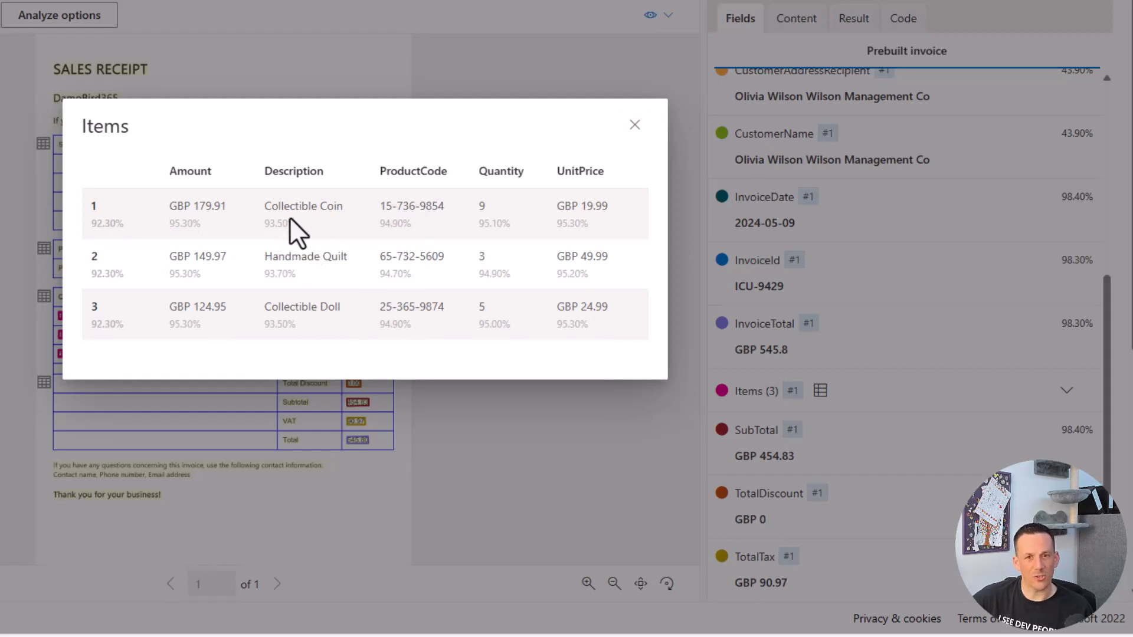
left_click(852, 20)
- Examine the JSON result of the invoice analysis, including each word's content, polygon and confidence
left_click(850, 20)
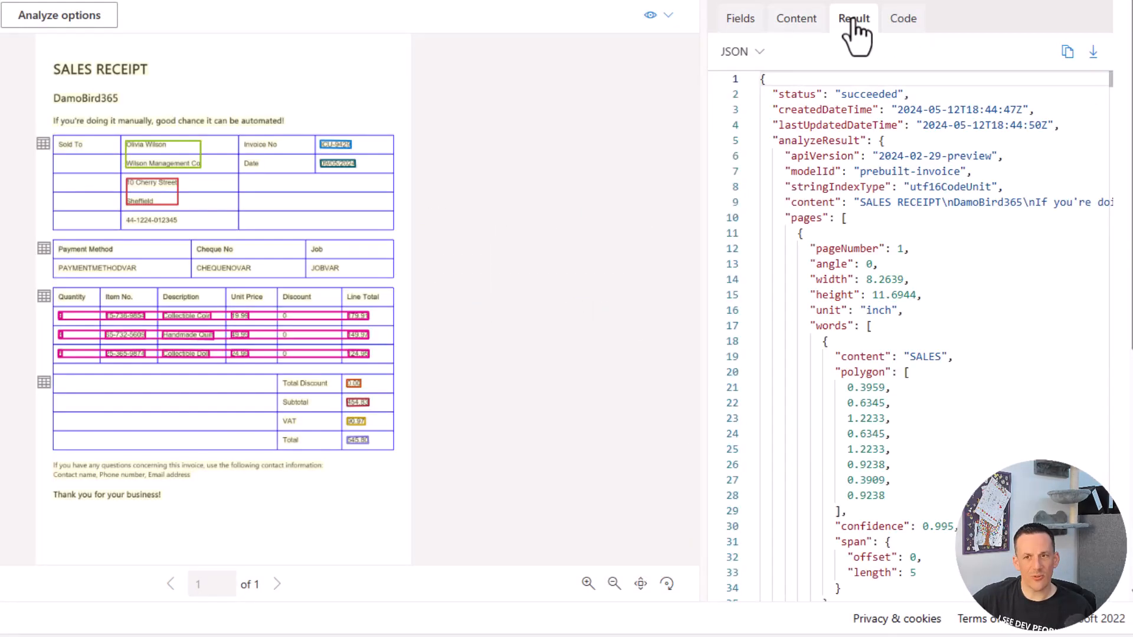
scroll(891, 283, "down", 3)
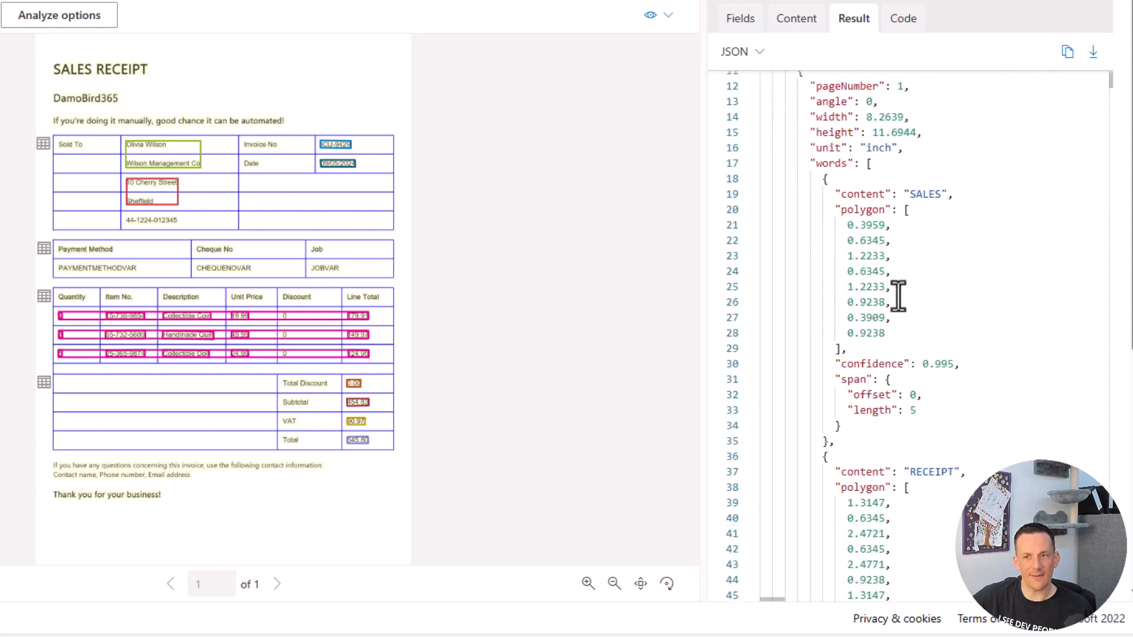
scroll(898, 313, "up", 3)
scroll(835, 235, "down", 10)
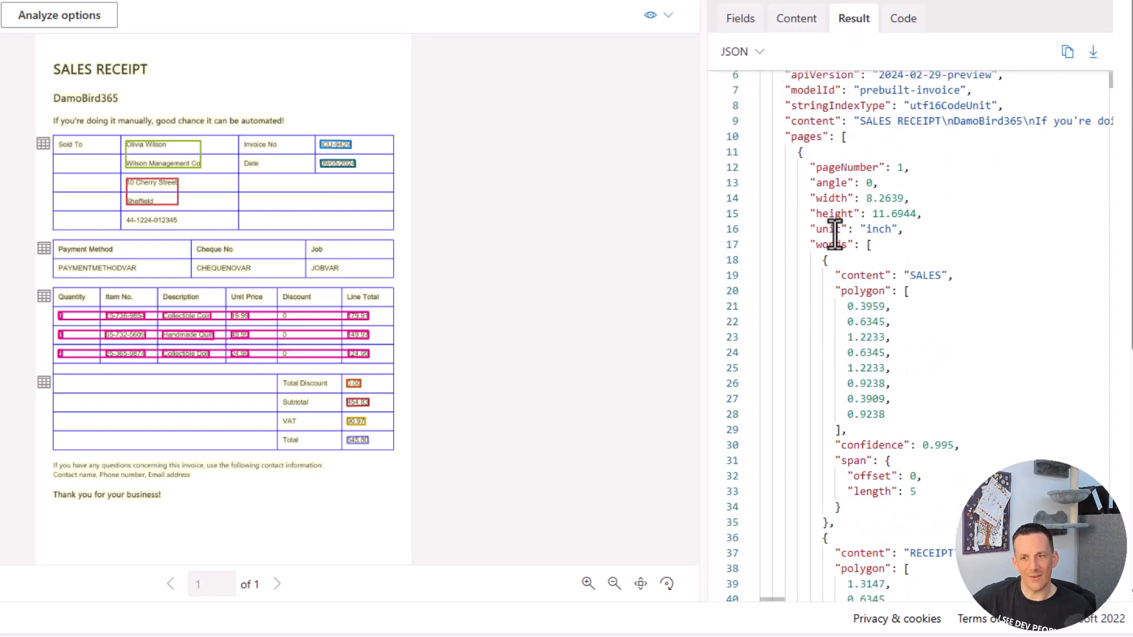
scroll(839, 241, "down", 8)
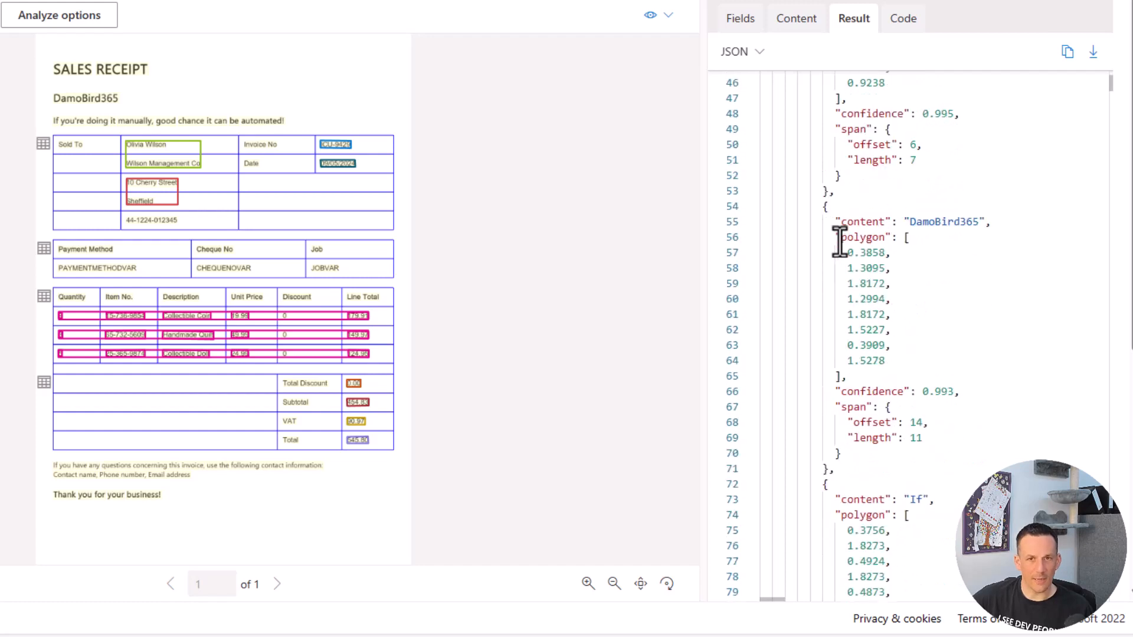
scroll(839, 241, "down", 10)
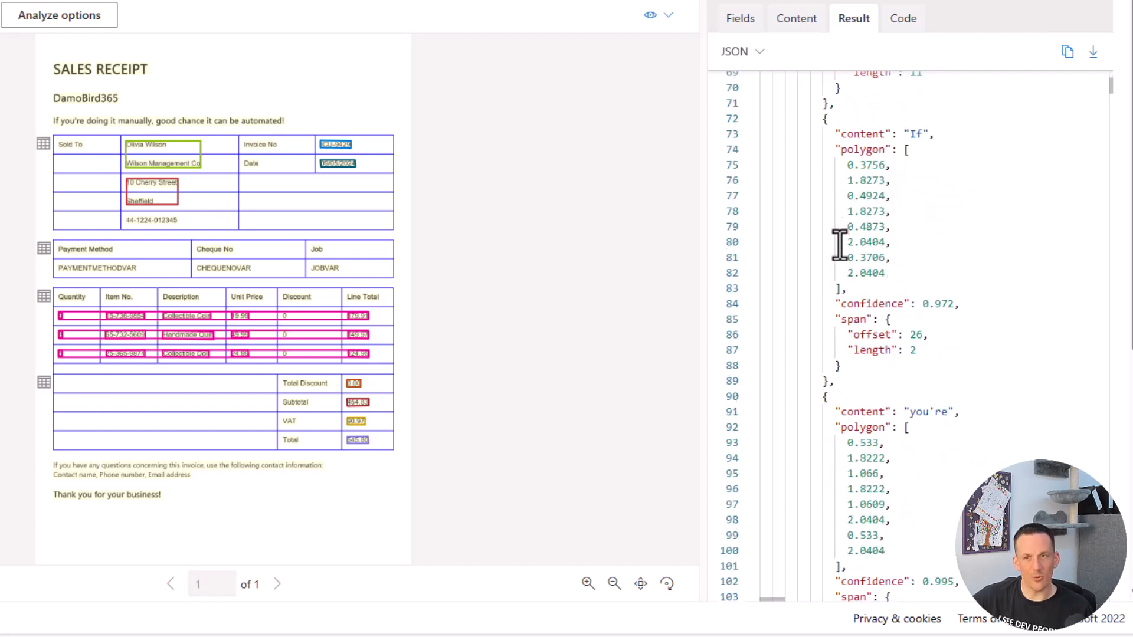
scroll(839, 245, "down", 11)
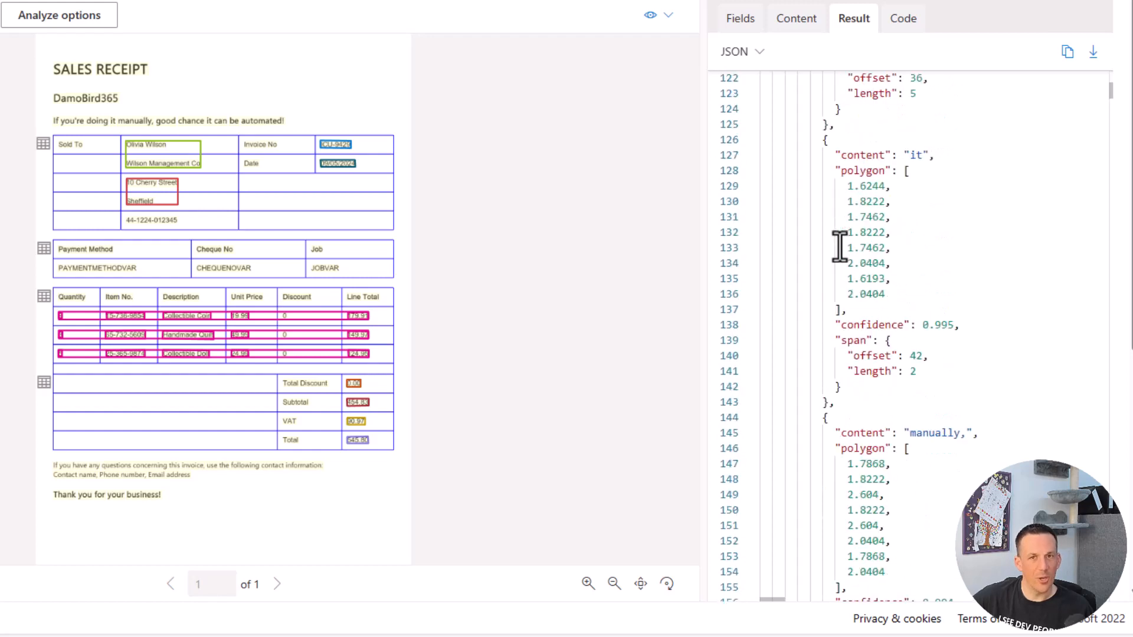
scroll(839, 245, "down", 11)
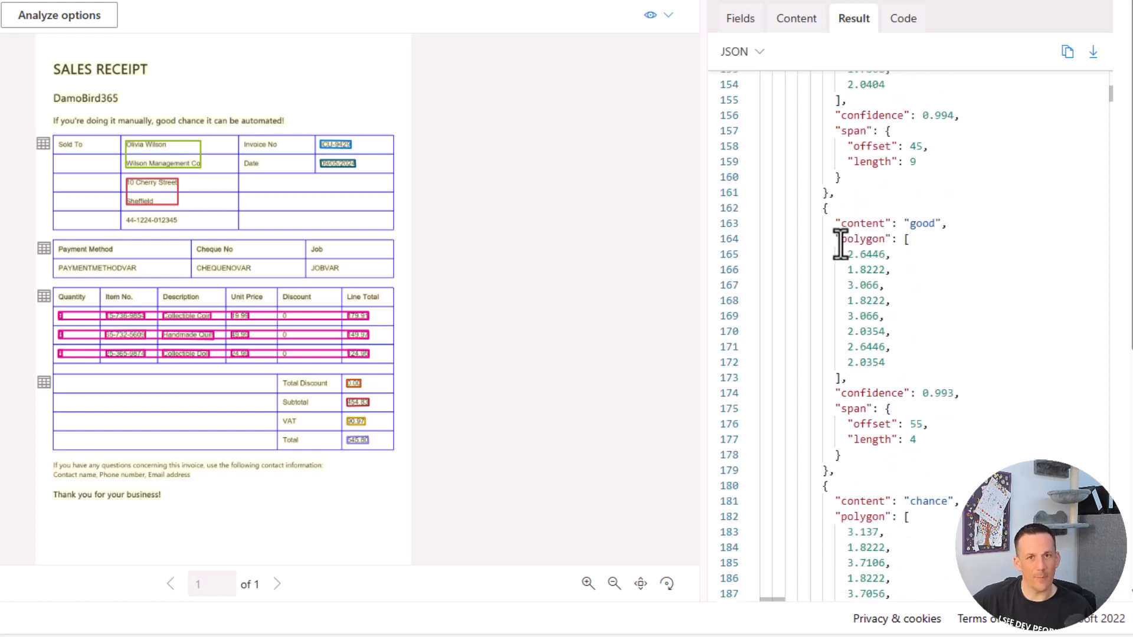
scroll(840, 244, "down", 10)
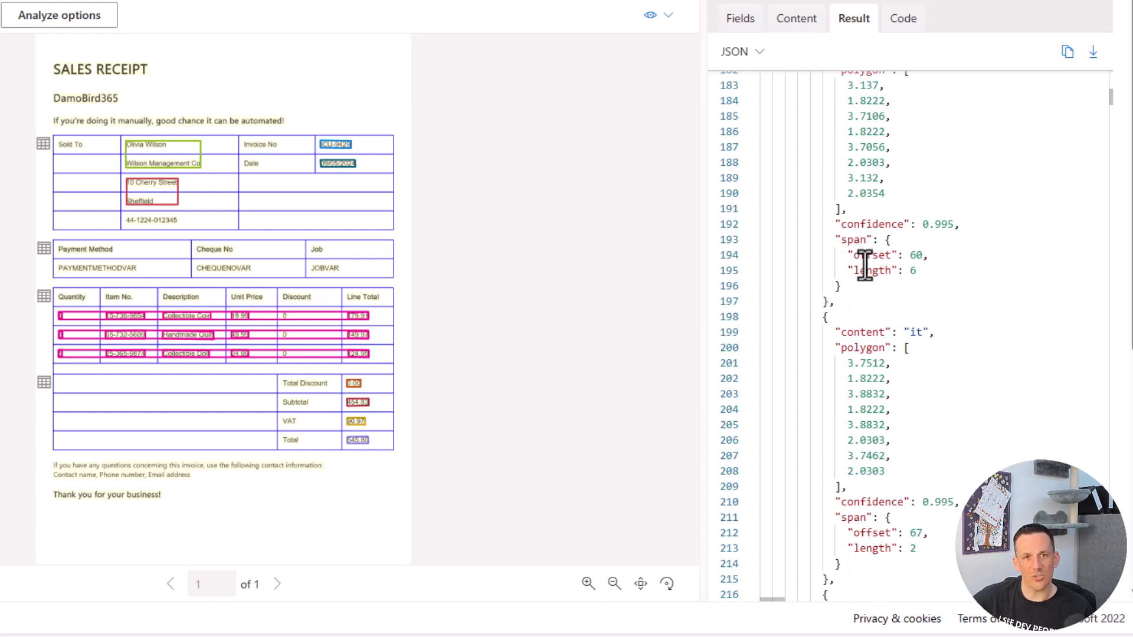
- Limit the analysis to page range 1, enable key-value pairs detection, and save the analyze options
left_click(67, 24)
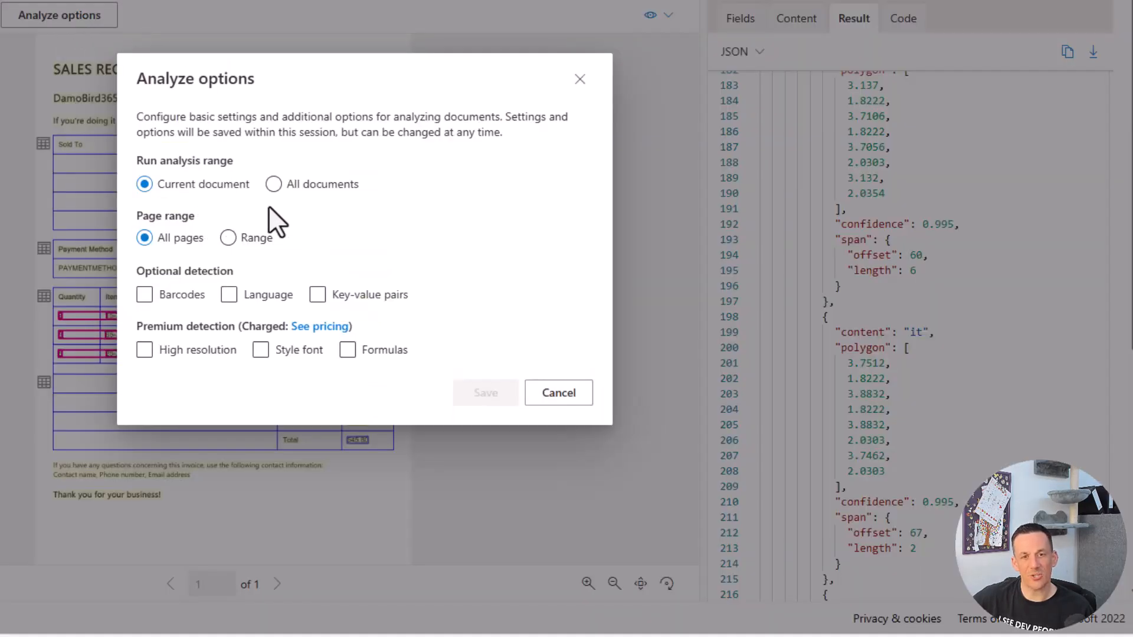
left_click(241, 246)
left_click(343, 241)
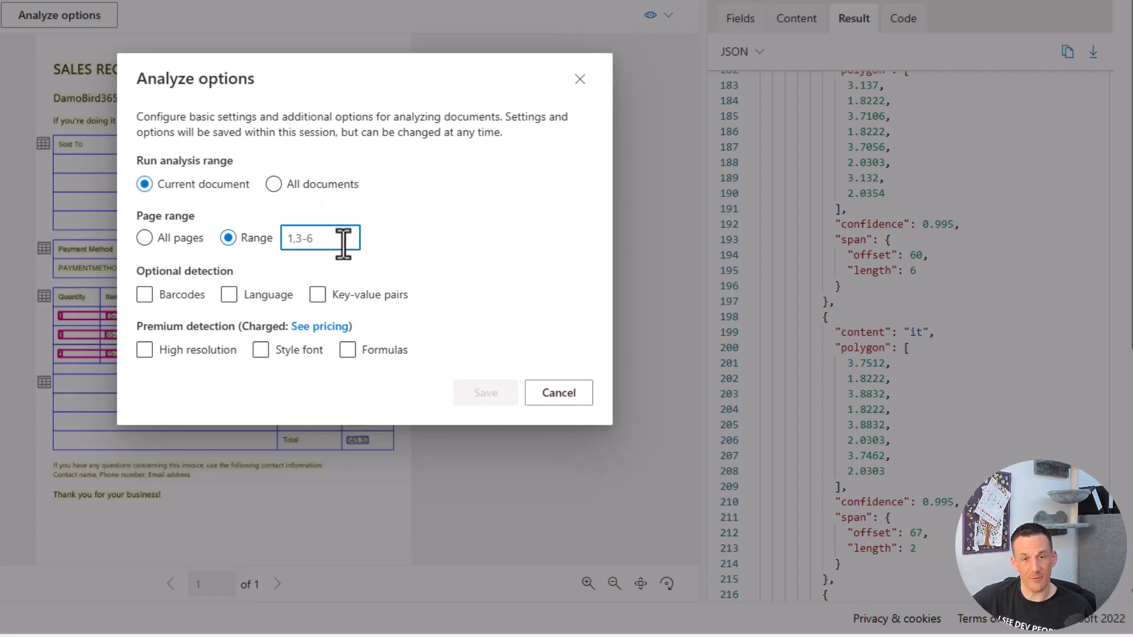
type("1")
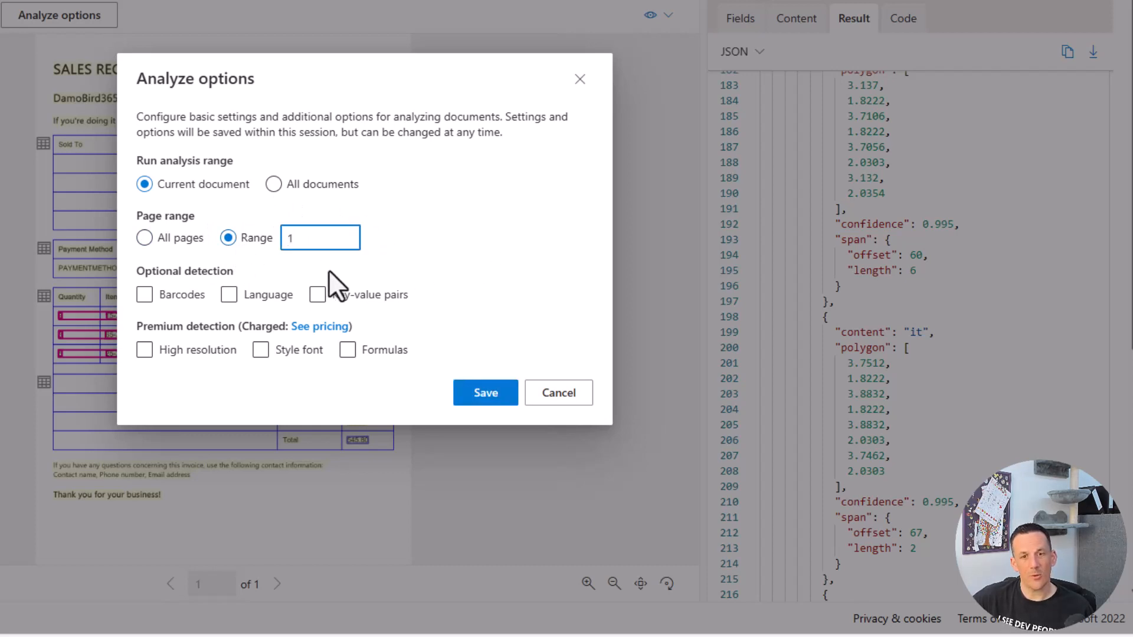
left_click(315, 296)
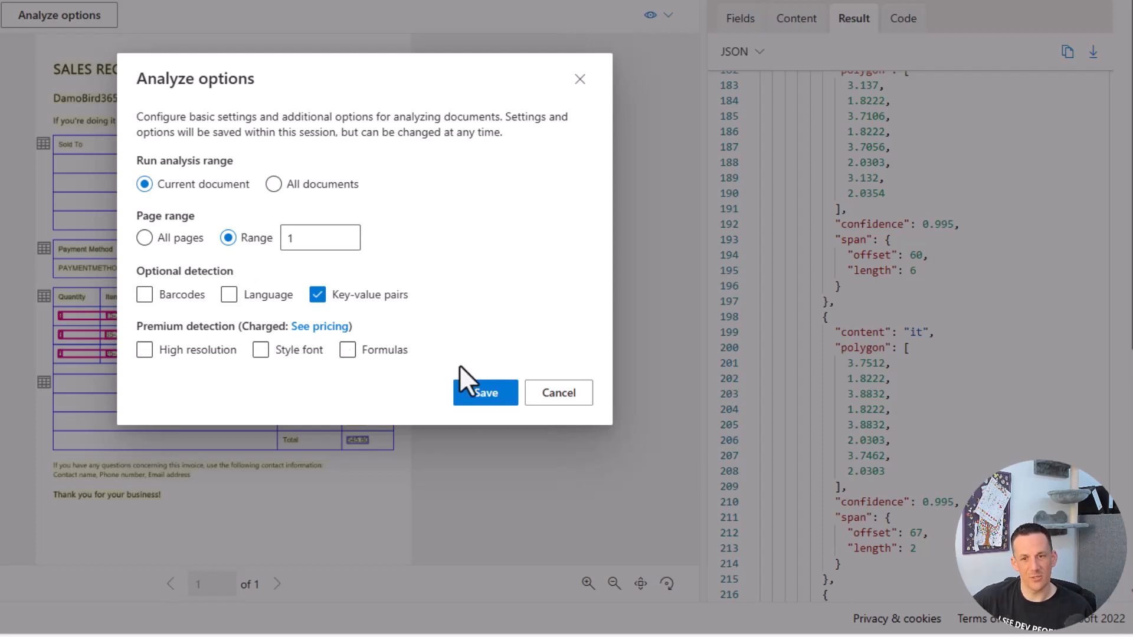
left_click(487, 393)
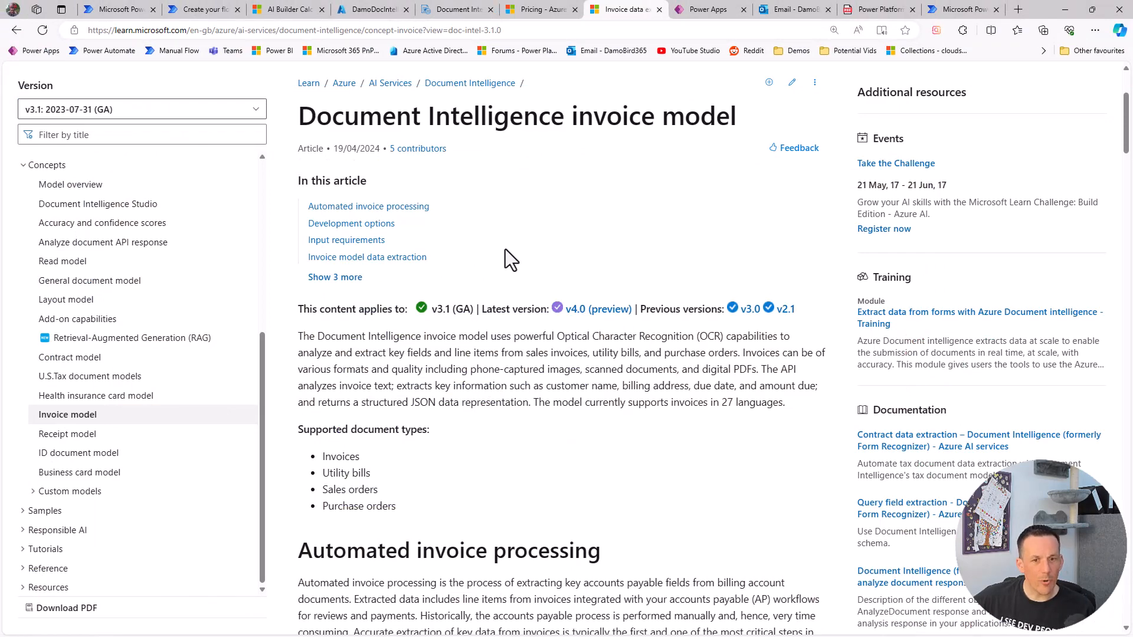
- Examine the Document Intelligence invoice model article, from the automated processing sample to the input requirements and supported file formats
scroll(505, 249, "down", 10)
scroll(472, 260, "up", 3)
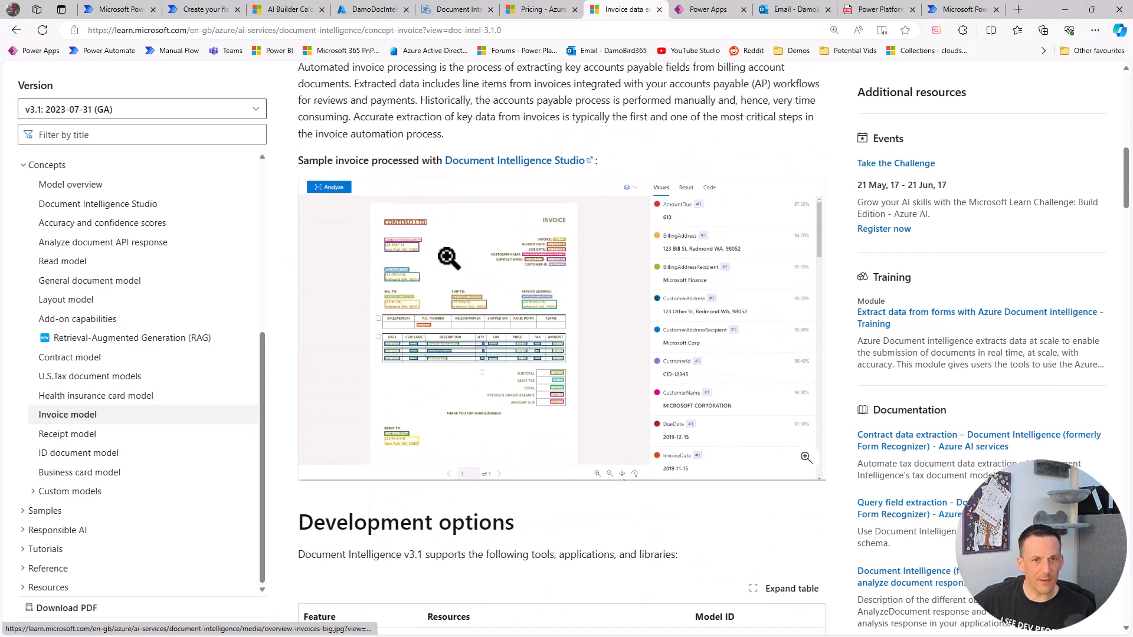
scroll(447, 258, "down", 5)
scroll(444, 260, "down", 4)
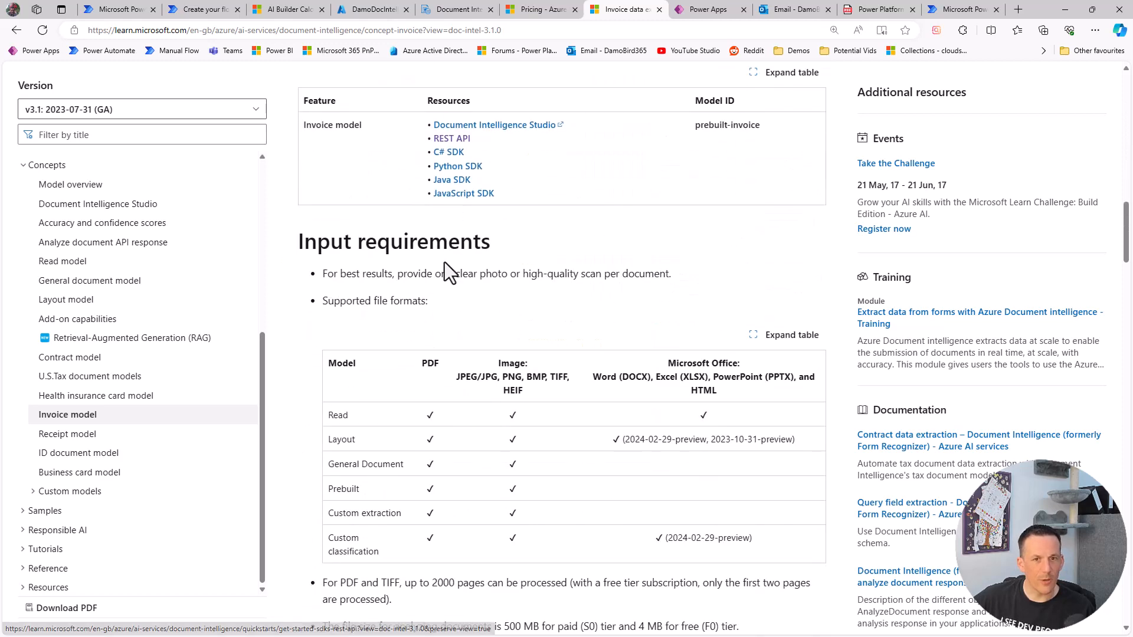
- Open the invoice model's REST API reference and examine the Analyze Document request, its parameters, responses, security and the Base64 and URL examples
scroll(444, 262, "up", 2)
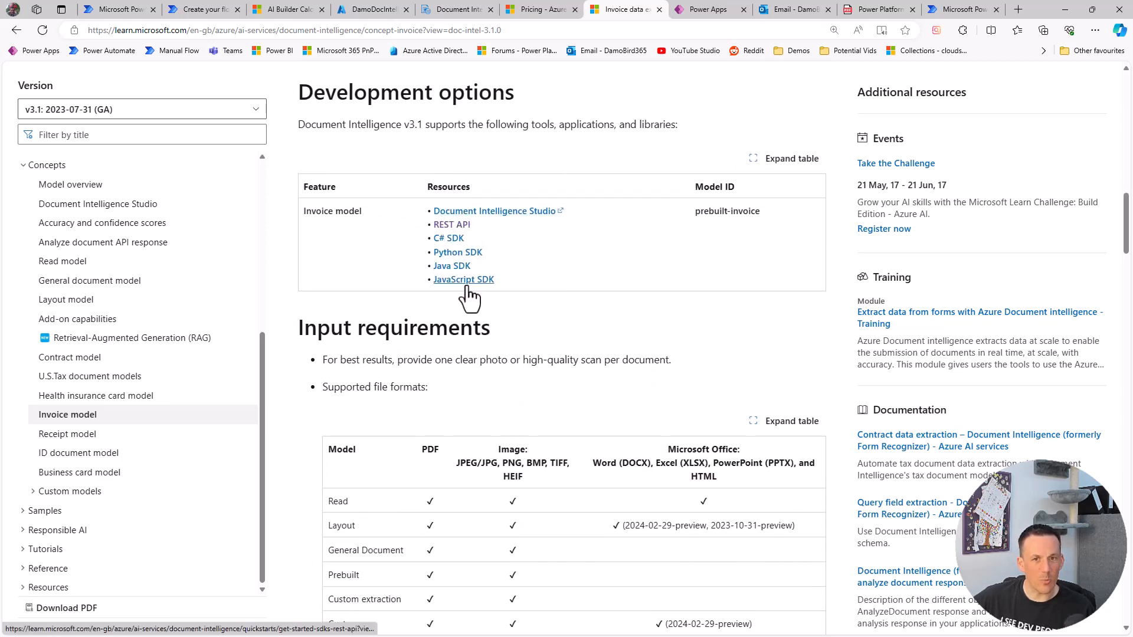
left_click(453, 227)
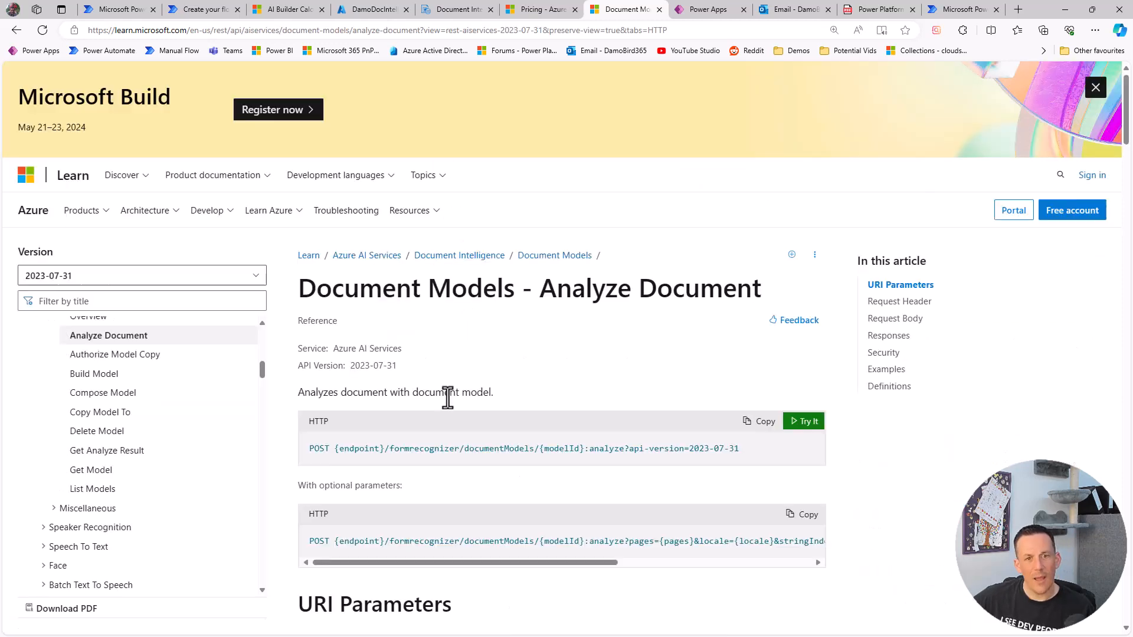
scroll(448, 399, "down", 4)
scroll(441, 405, "down", 2)
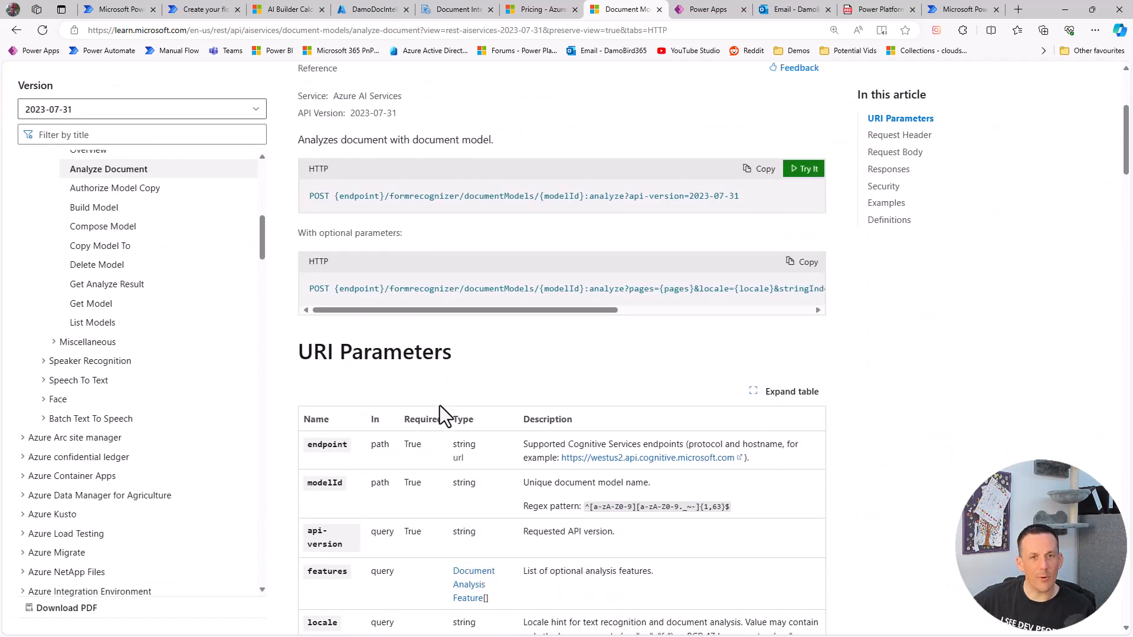
scroll(413, 366, "down", 15)
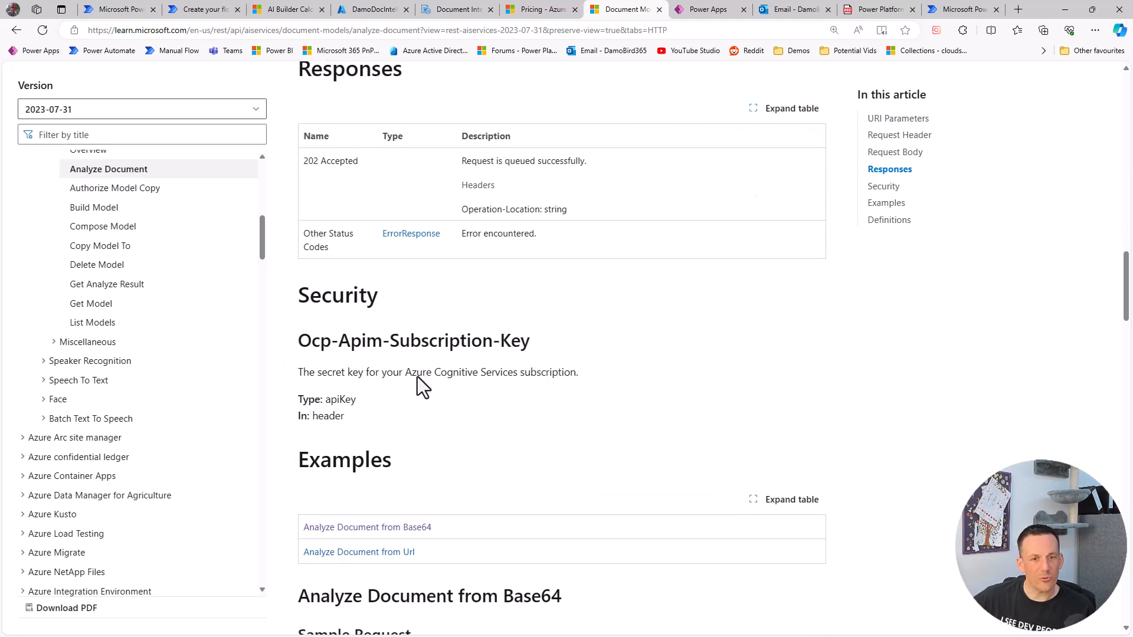
scroll(417, 380, "down", 3)
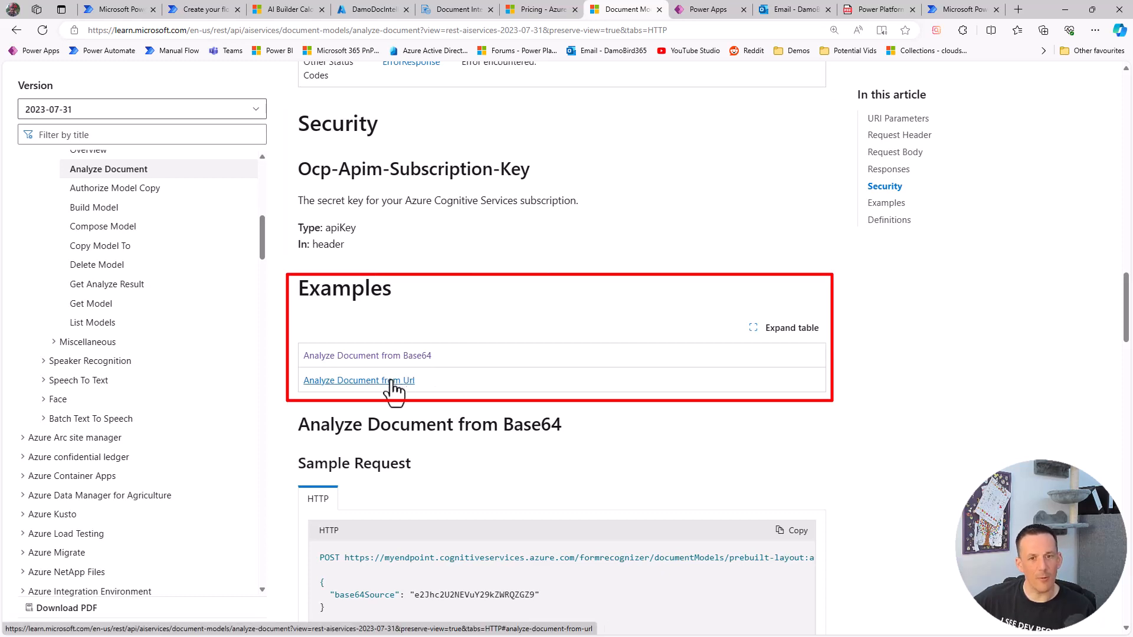
scroll(392, 381, "down", 4)
scroll(391, 380, "down", 1)
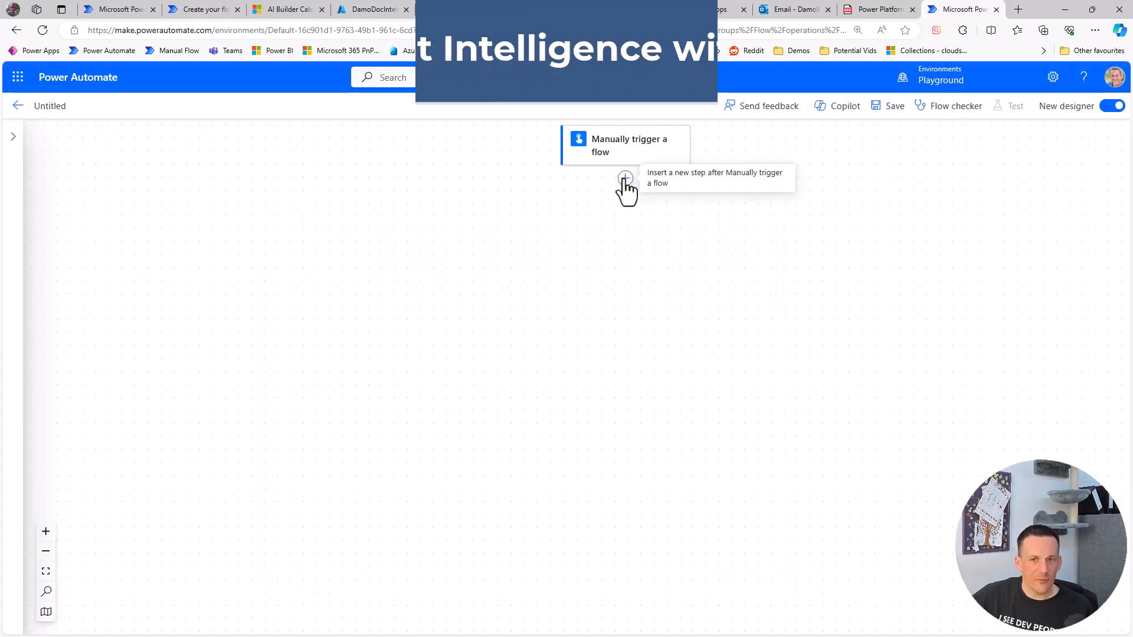
- Switch to the Power Automate flow and add an HTTP action after the manual trigger
left_click(625, 179)
left_click(673, 165)
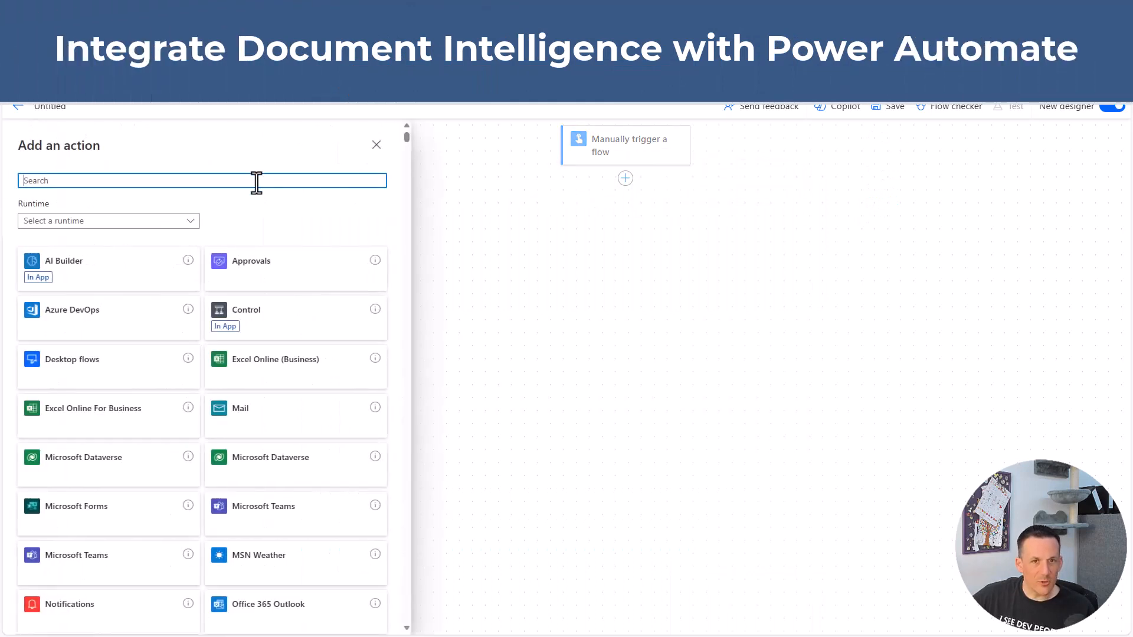
type("http")
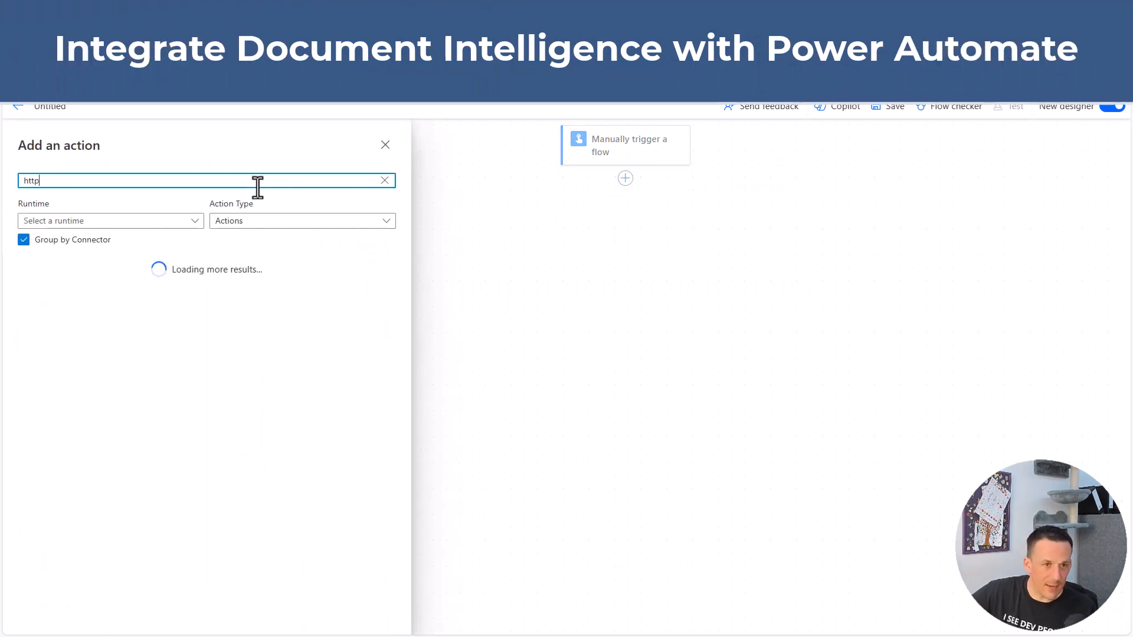
scroll(159, 348, "down", 5)
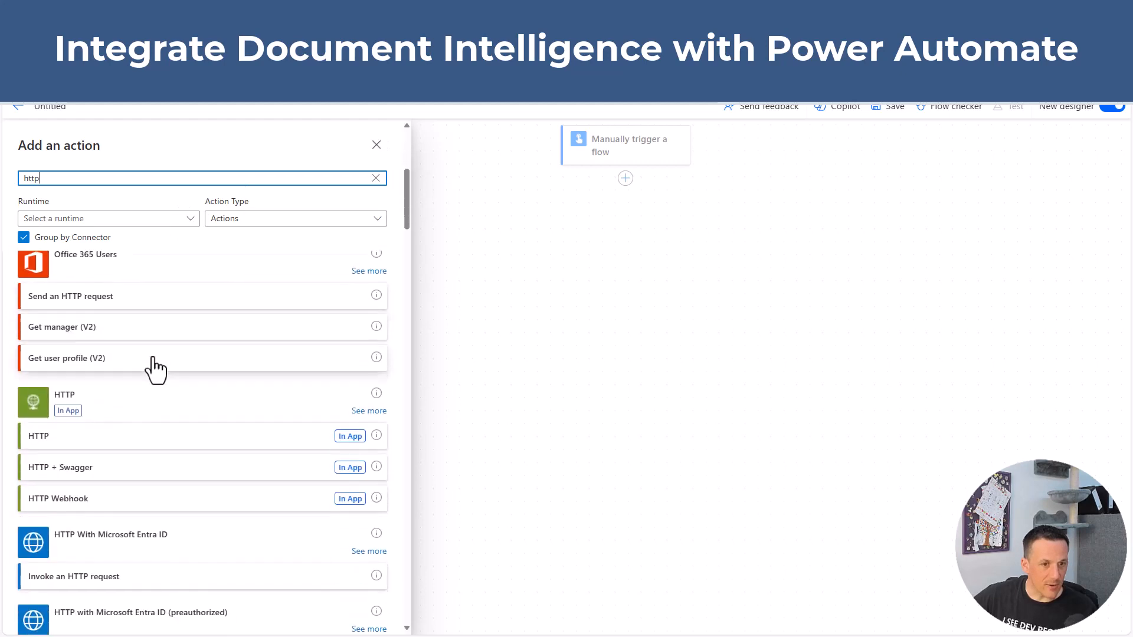
left_click(65, 440)
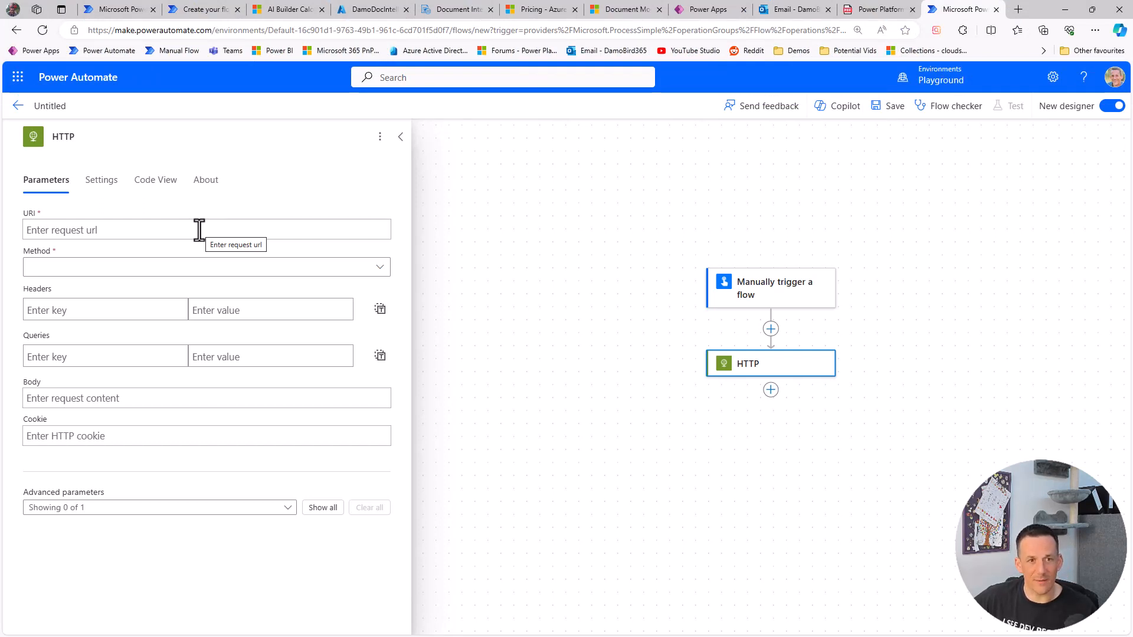
- Copy the endpoint URL from the Document Intelligence resource in the Azure portal and enter it as the HTTP action's URI in Power Automate
left_click(199, 229)
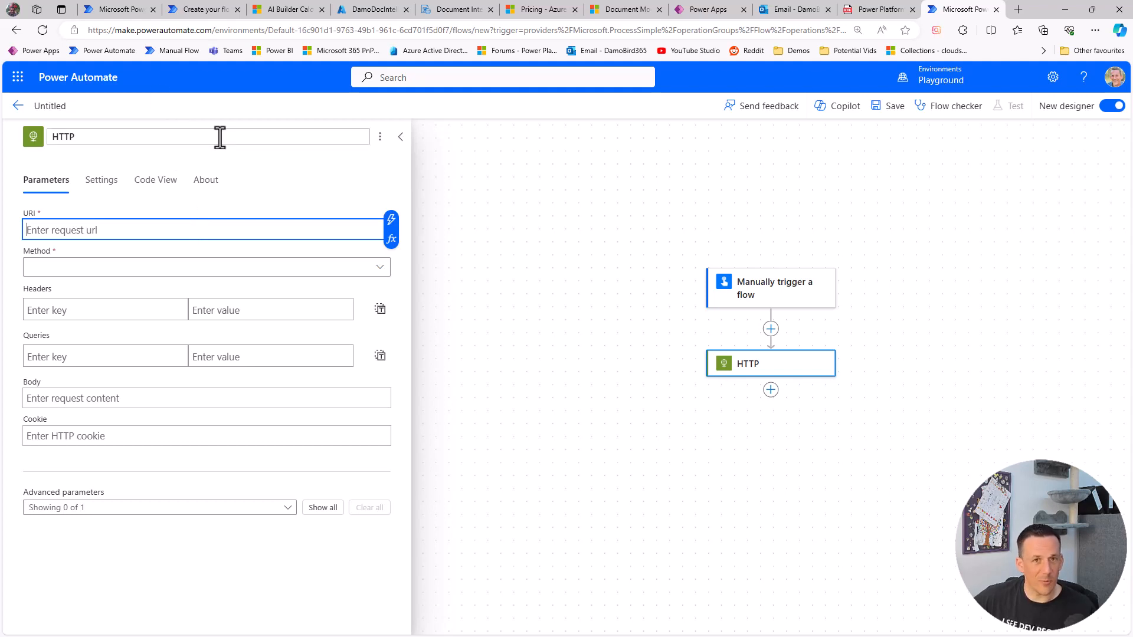
left_click(369, 9)
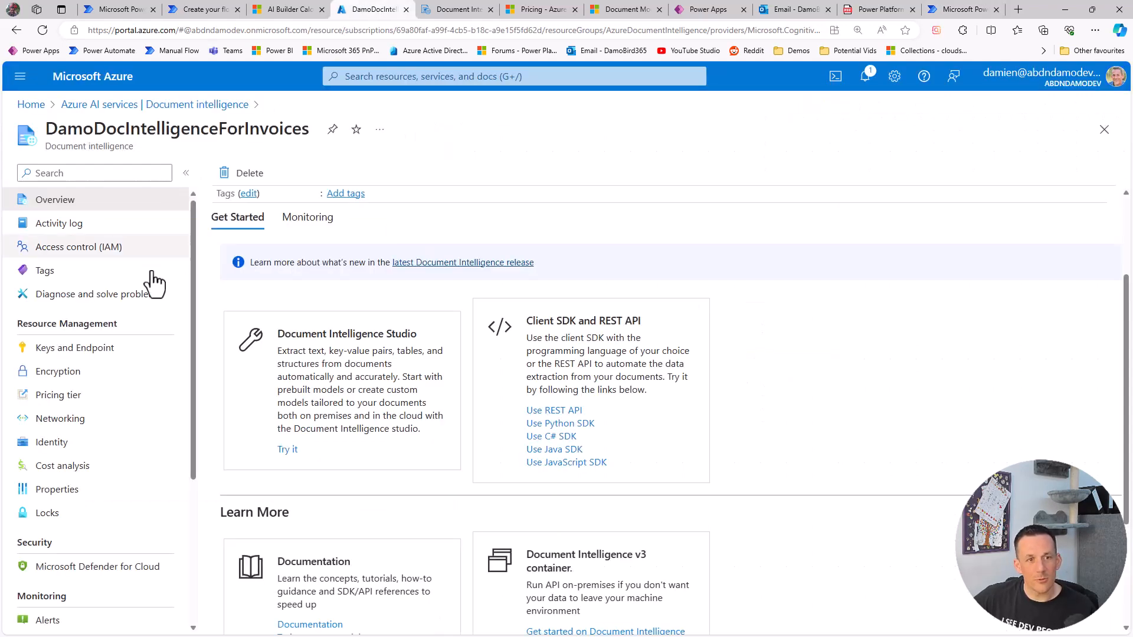
left_click(96, 353)
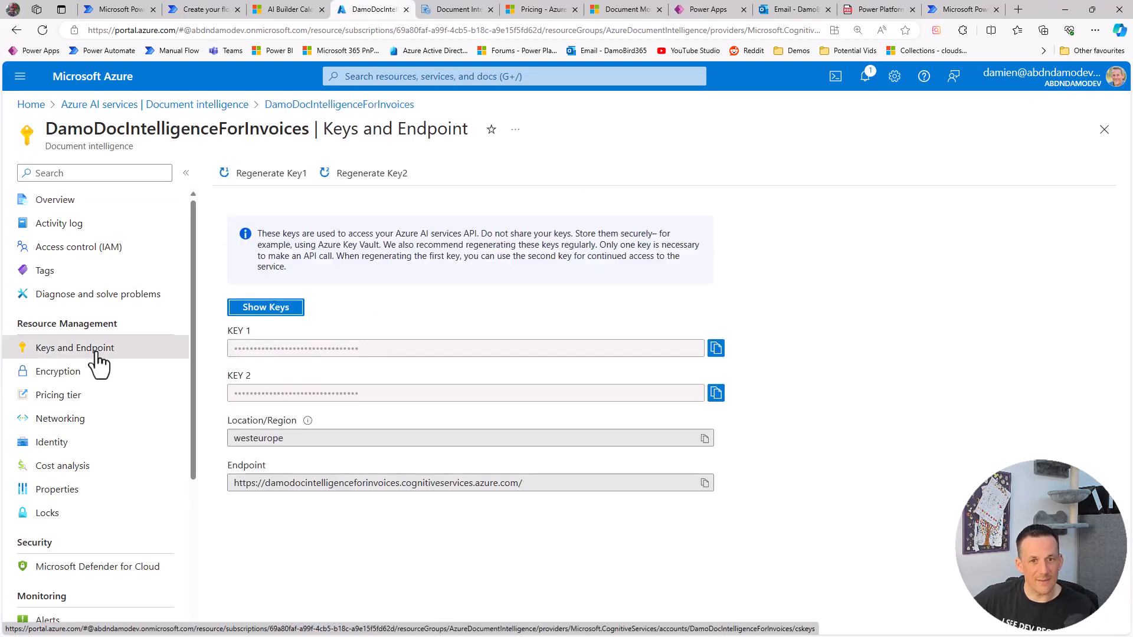
left_click(703, 484)
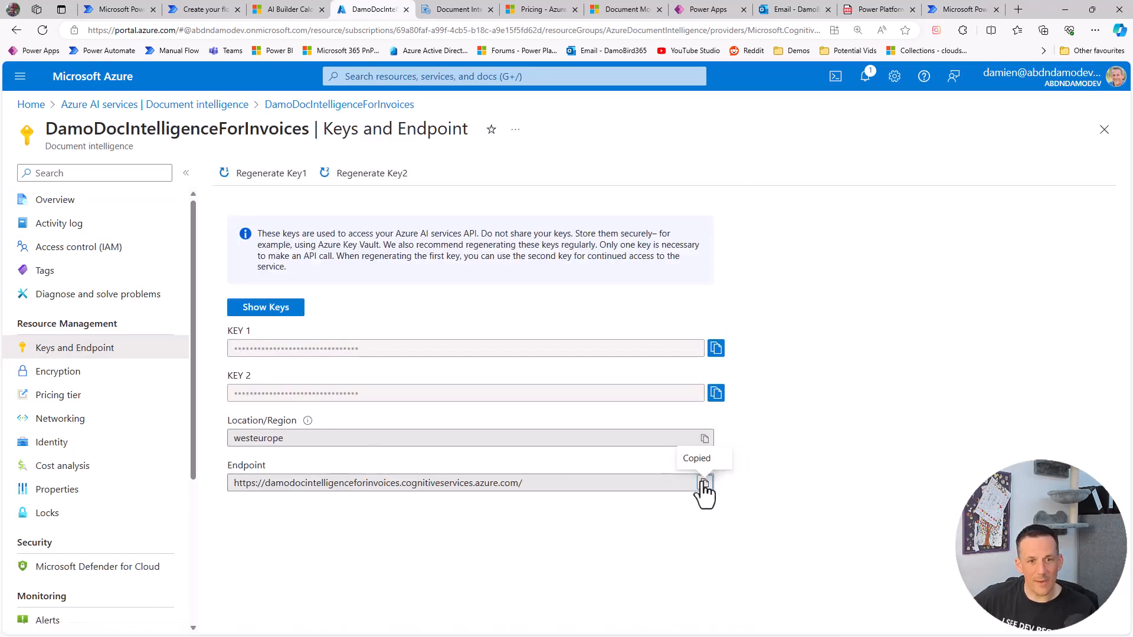
left_click(956, 10)
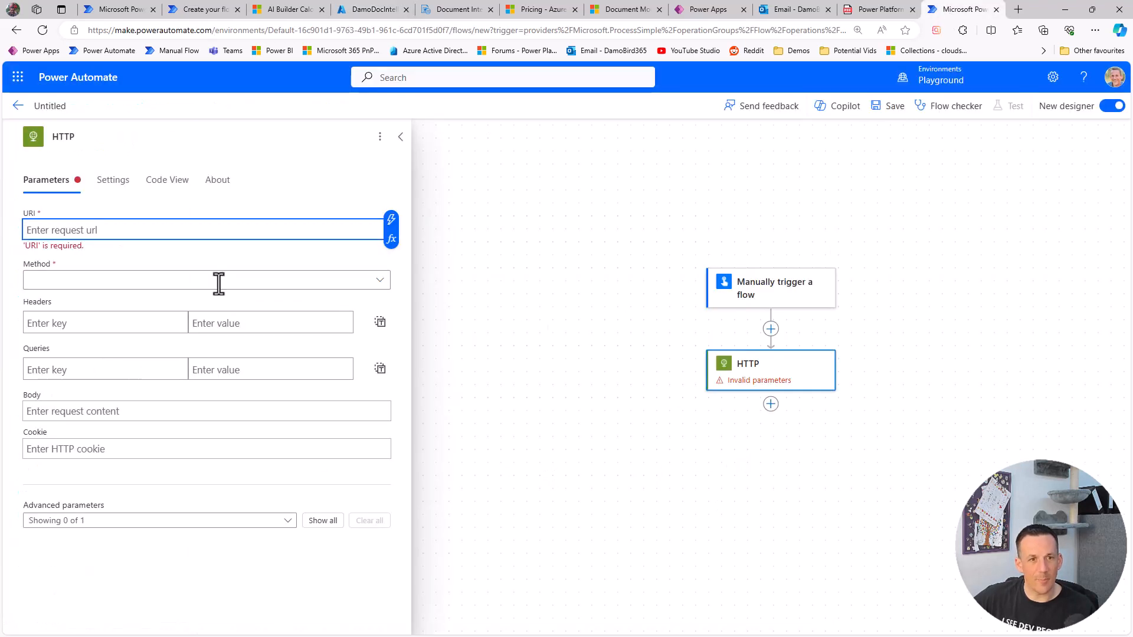
key("ctrl+v")
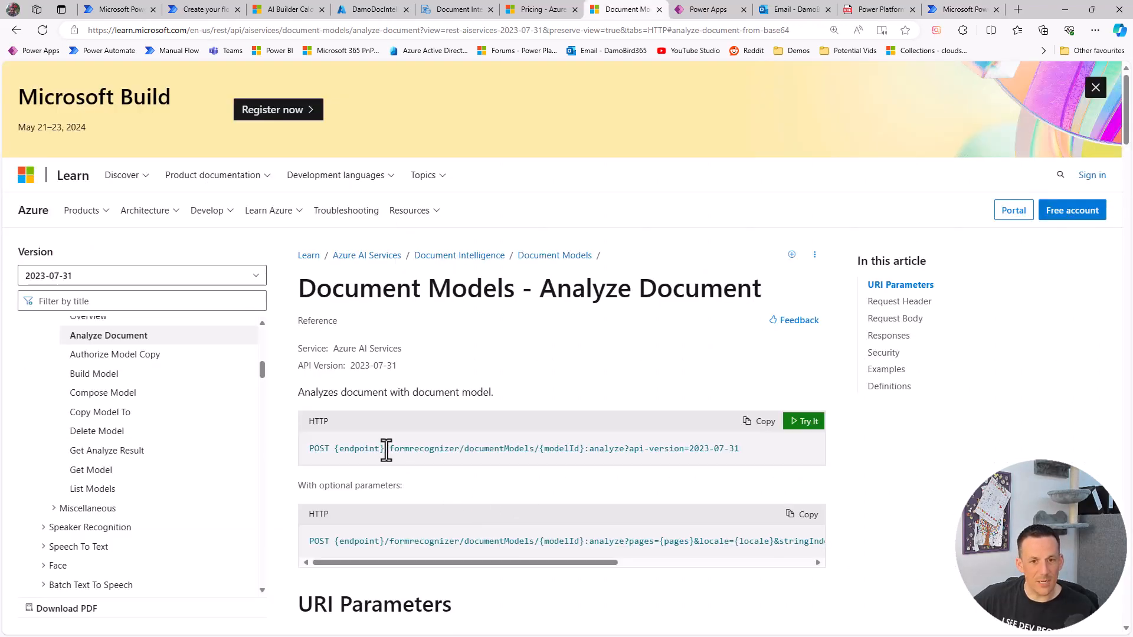
- Append /formrecognizer/documentModels/{modelId}:analyze?api-version=2023-07-31 from the Analyze Document reference to the HTTP URI, keeping a single slash after the endpoint
left_click_drag(385, 448, 745, 449)
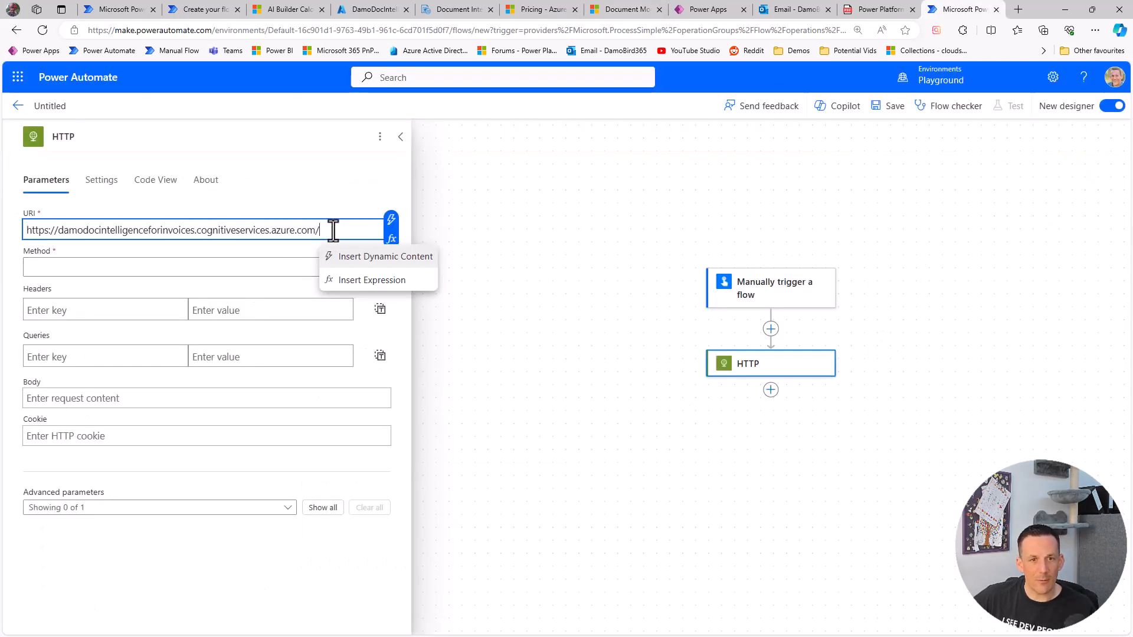
key("ctrl+v")
left_click(324, 230)
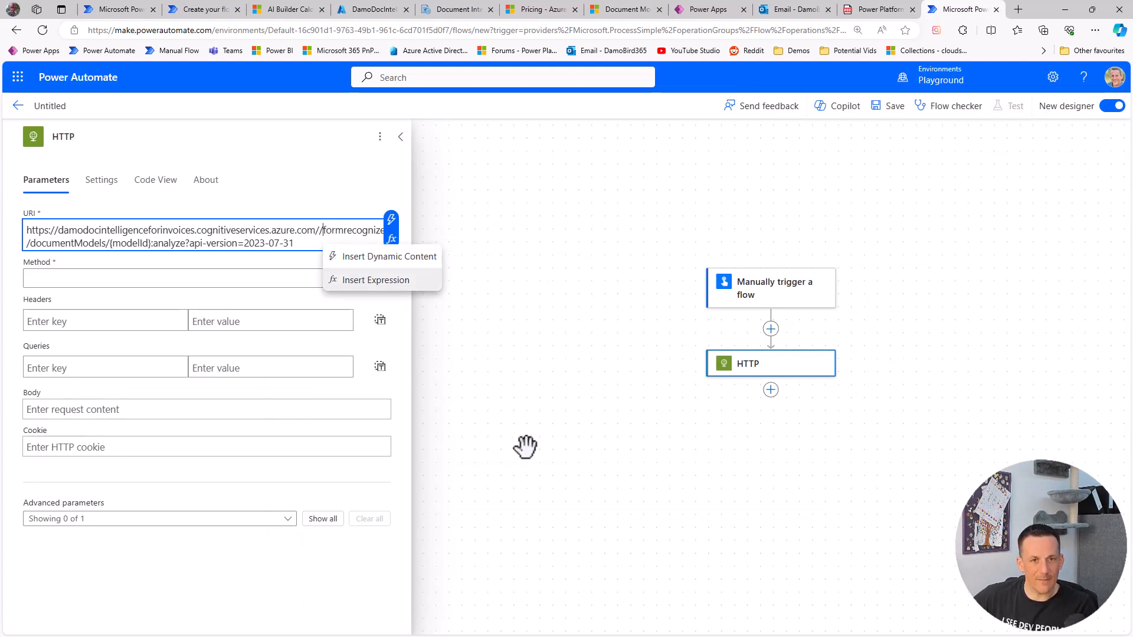
key("BackSpace")
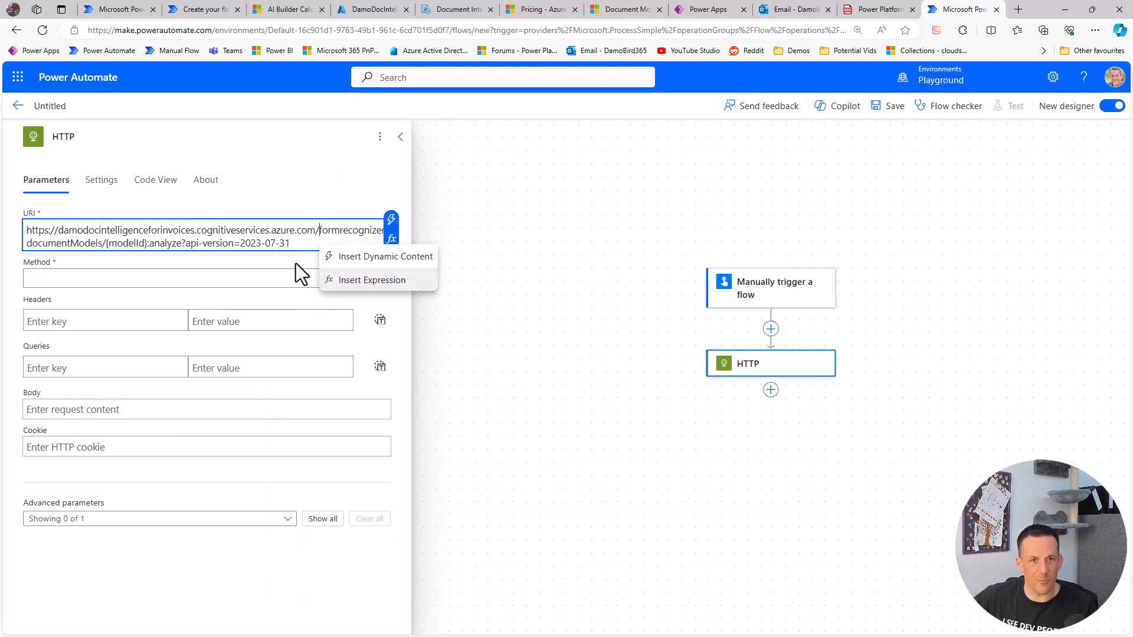
- Replace the {modelId} placeholder in the HTTP URI with the model ID prebuilt-invoice, copied from the invoice model article
left_click(110, 244)
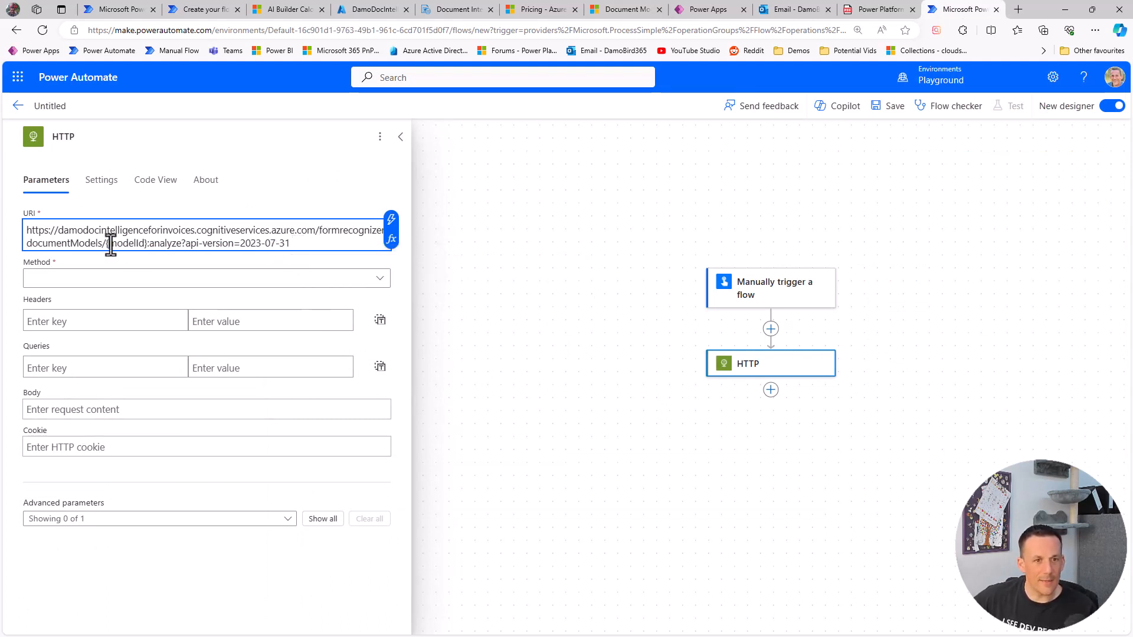
left_click_drag(110, 244, 147, 243)
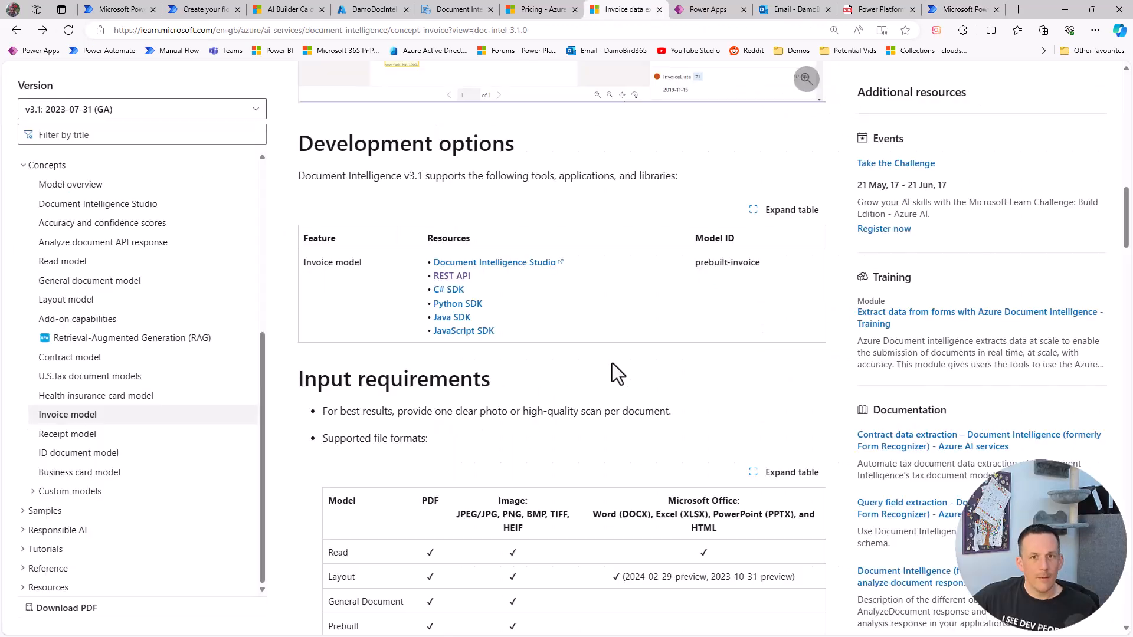
left_click_drag(764, 263, 692, 263)
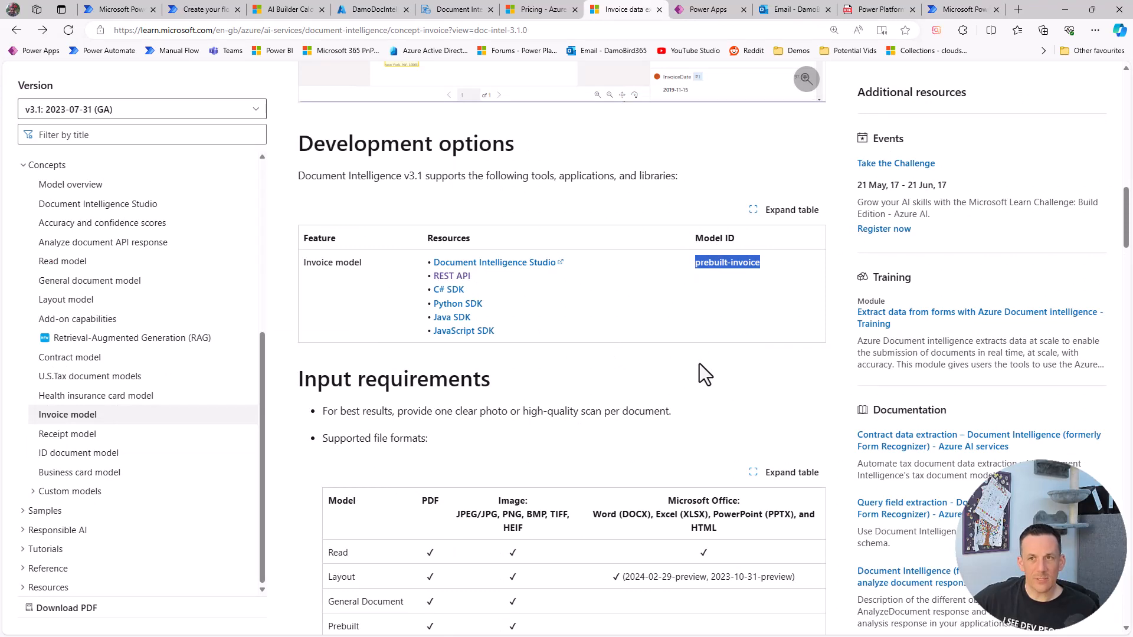
left_click(937, 10)
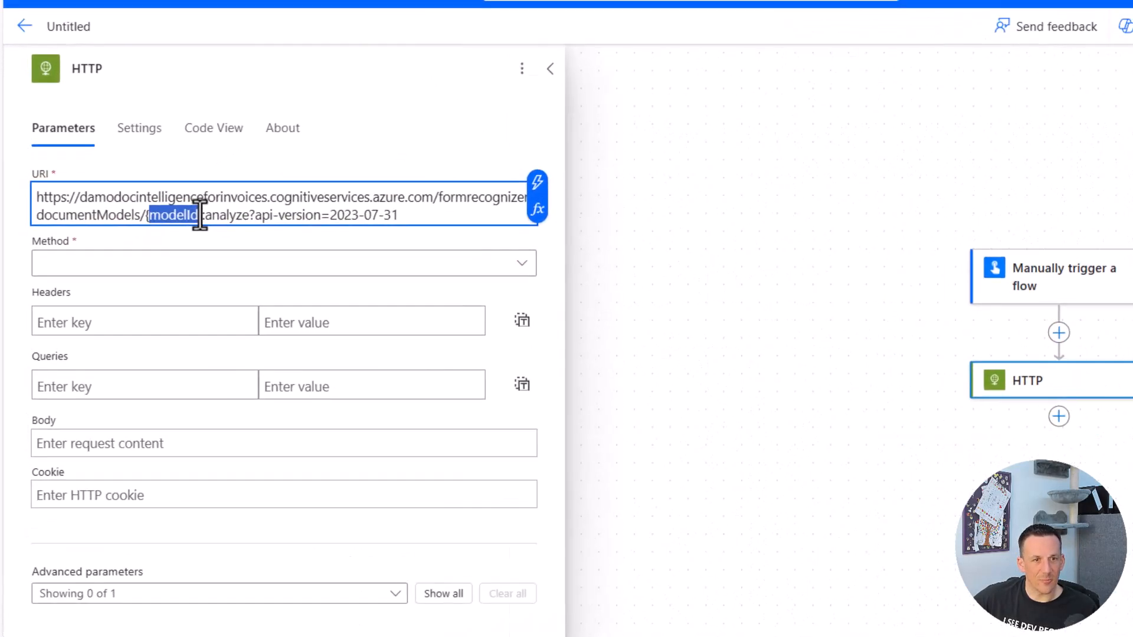
left_click_drag(199, 216, 145, 217)
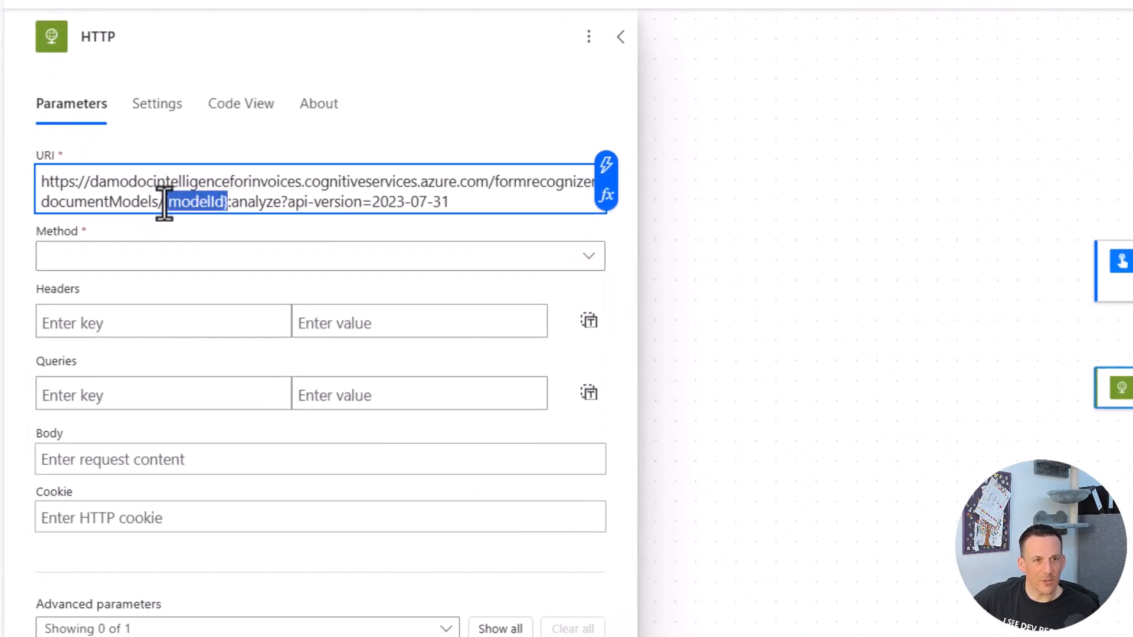
key("ctrl+v")
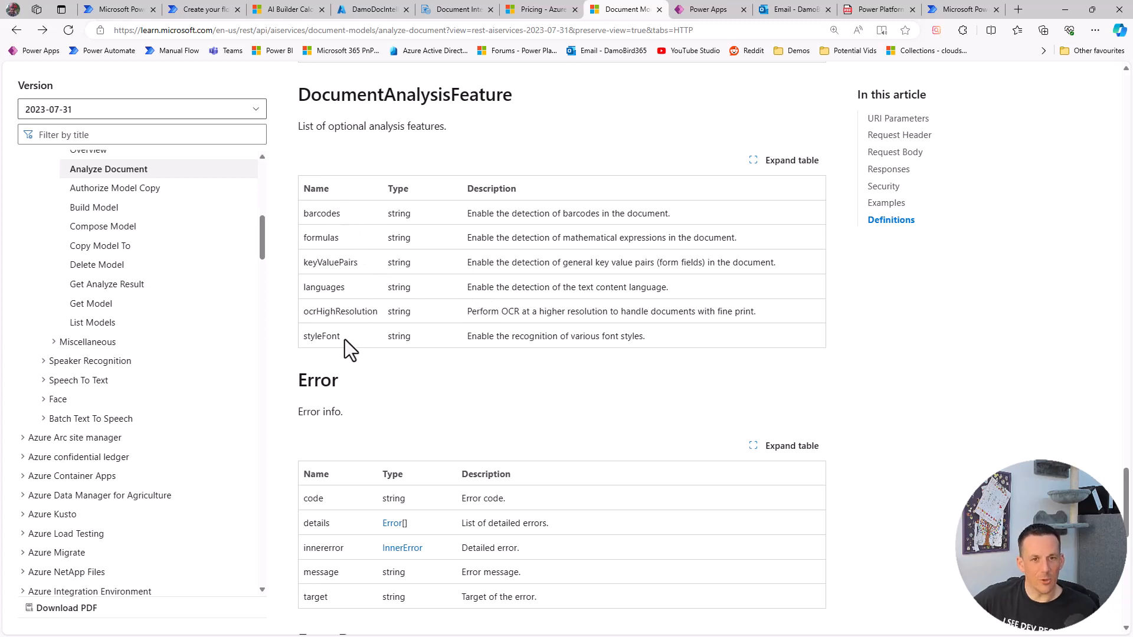
- Append &features=keyValuePairs to the HTTP action's URI, taking the feature name from the API reference, and set the method to POST
left_click_drag(358, 262, 300, 262)
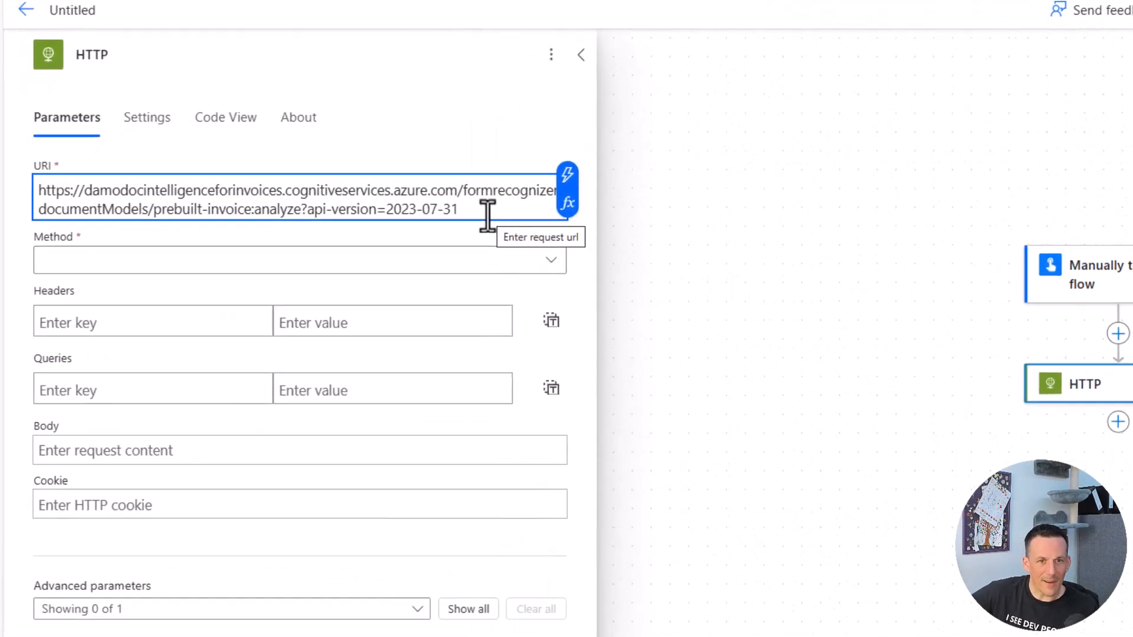
type("&")
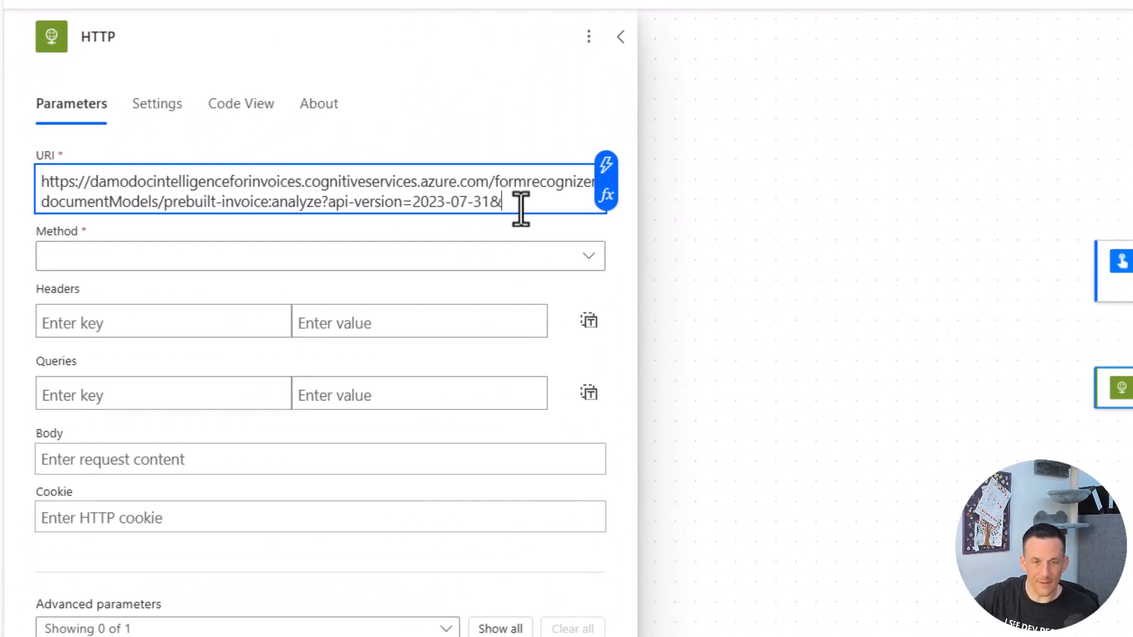
type("features")
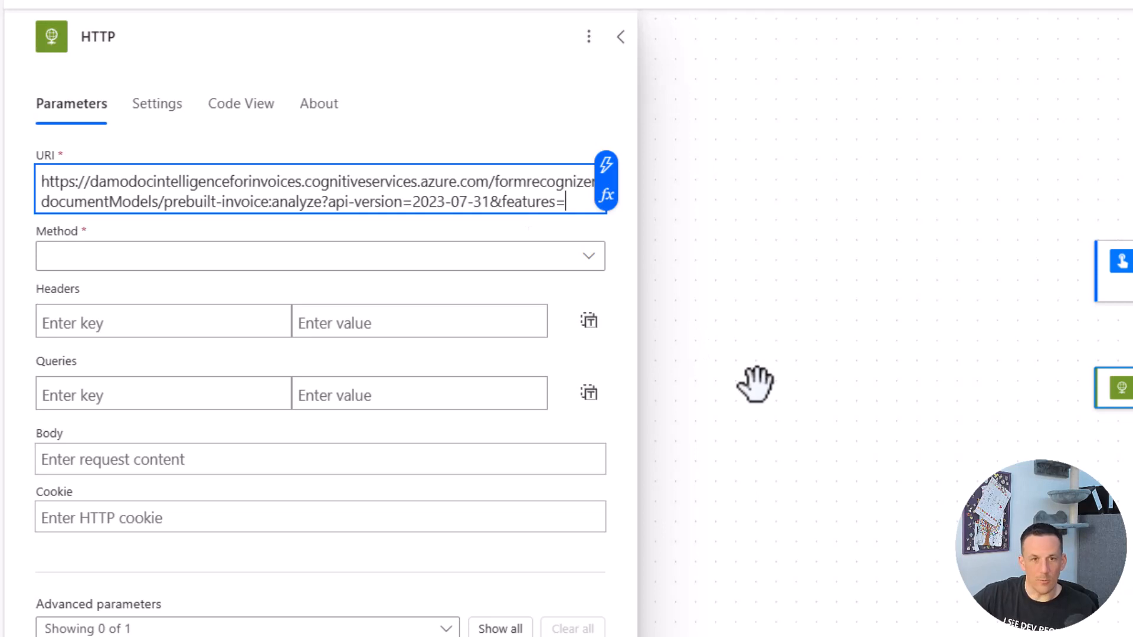
type("=keyValuePairs")
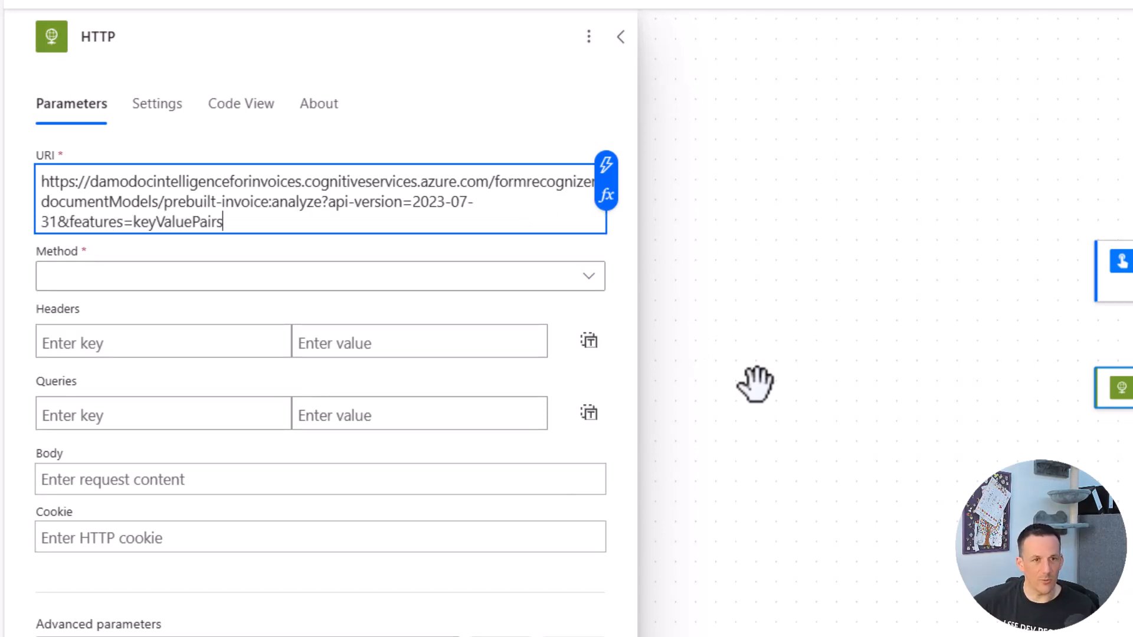
left_click(583, 280)
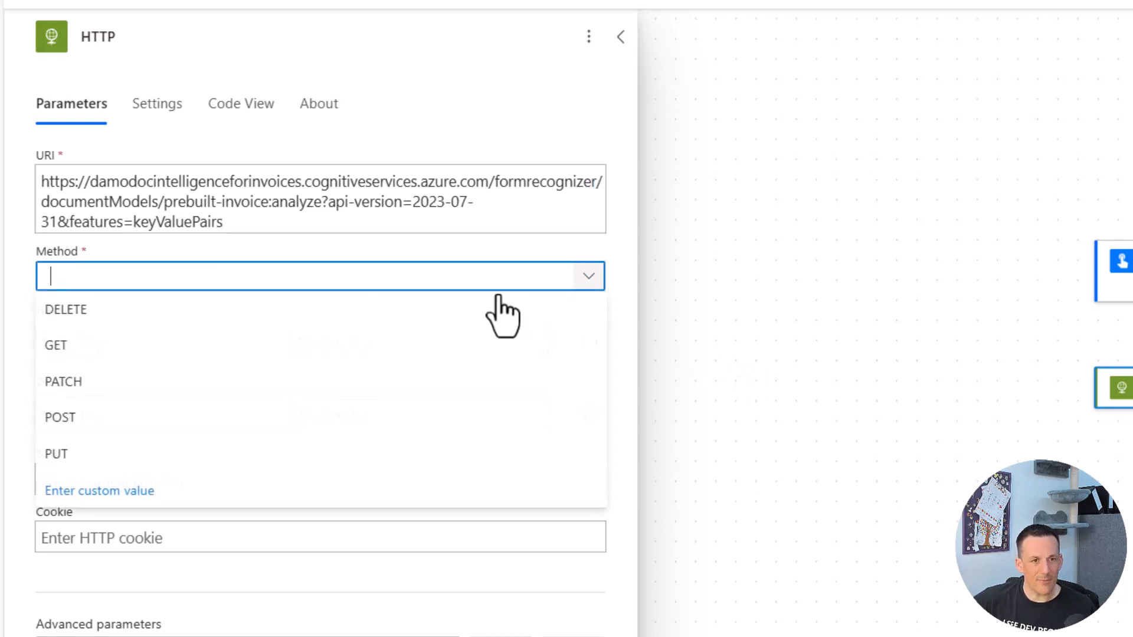
left_click(88, 420)
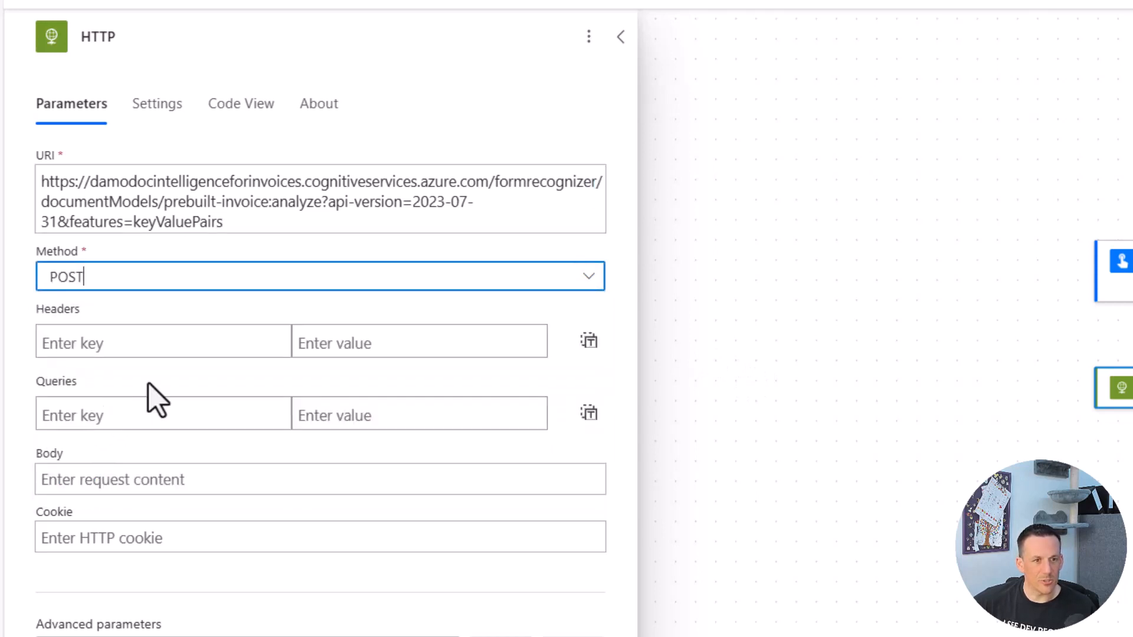
- Add a header to the HTTP action with the key Ocp-Apim-Subscription-Key, copied from the Request Header section of the Analyze Document reference
left_click(135, 345)
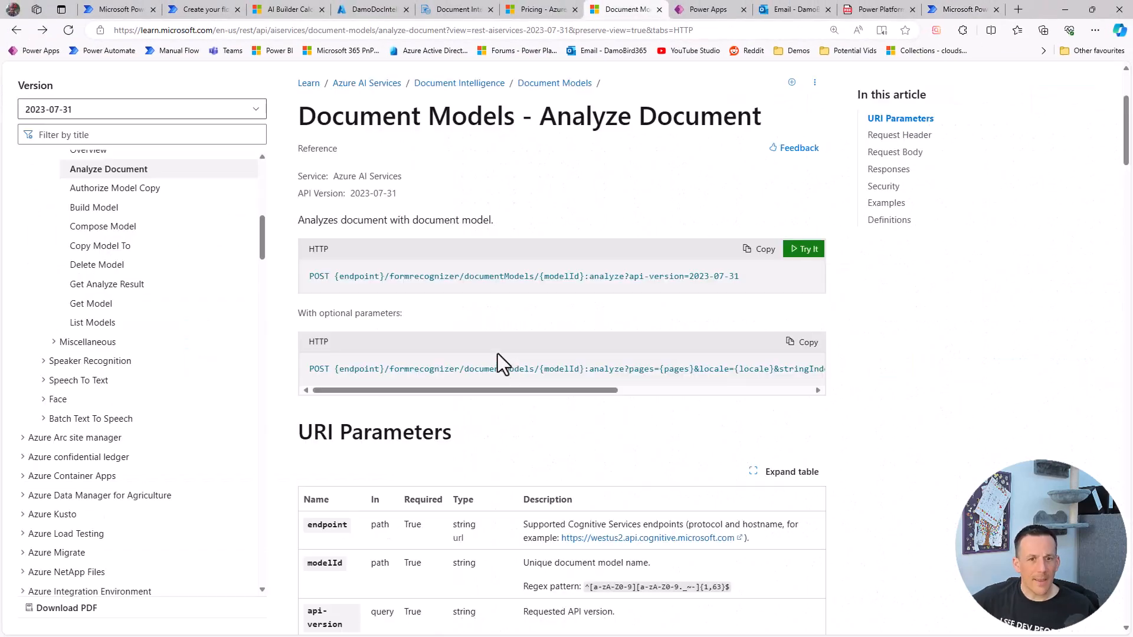
scroll(497, 353, "down", 15)
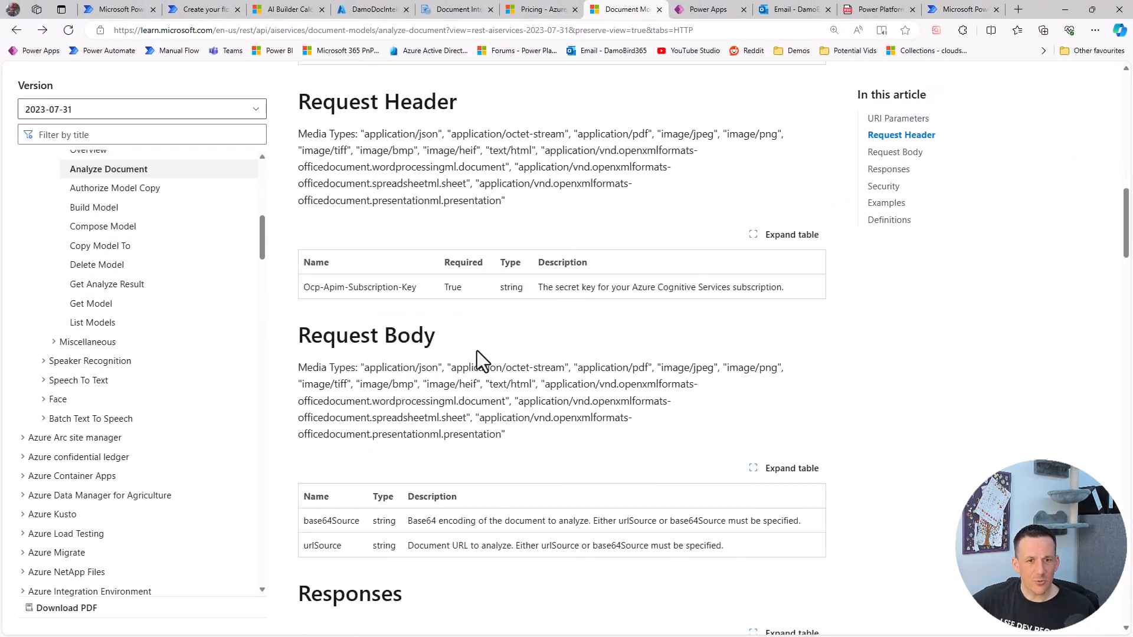
left_click_drag(417, 193, 301, 192)
key("ctrl+c")
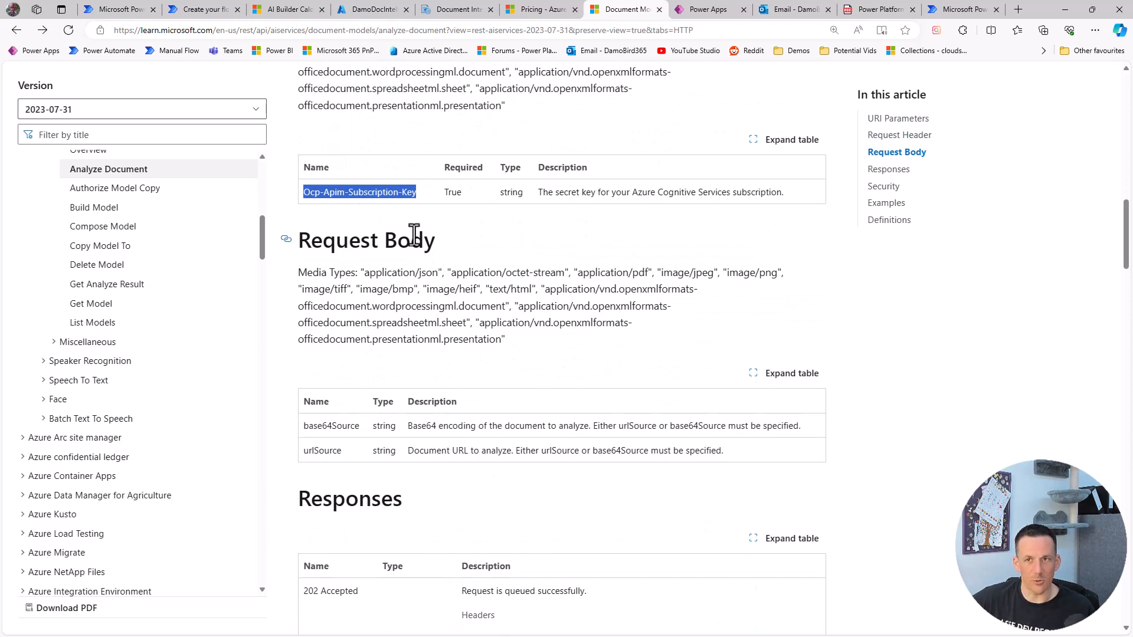
left_click(958, 10)
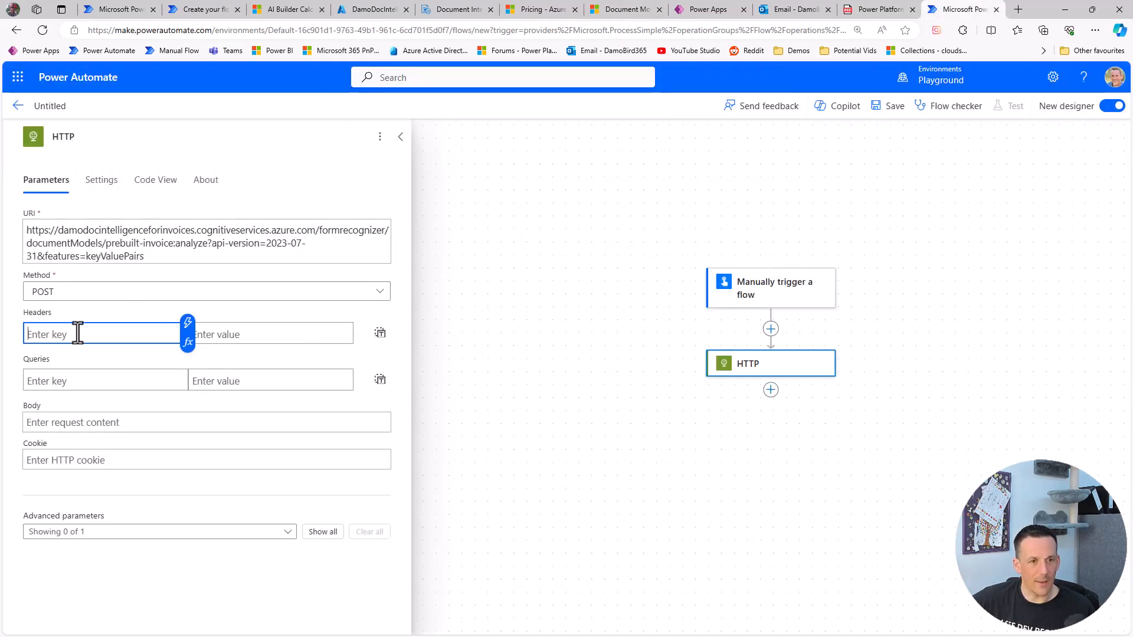
key("ctrl+v")
- Copy KEY 1 from the Document Intelligence resource in the Azure portal and paste the API key as the Ocp-Apim-Subscription-Key header value in Power Automate
left_click(374, 10)
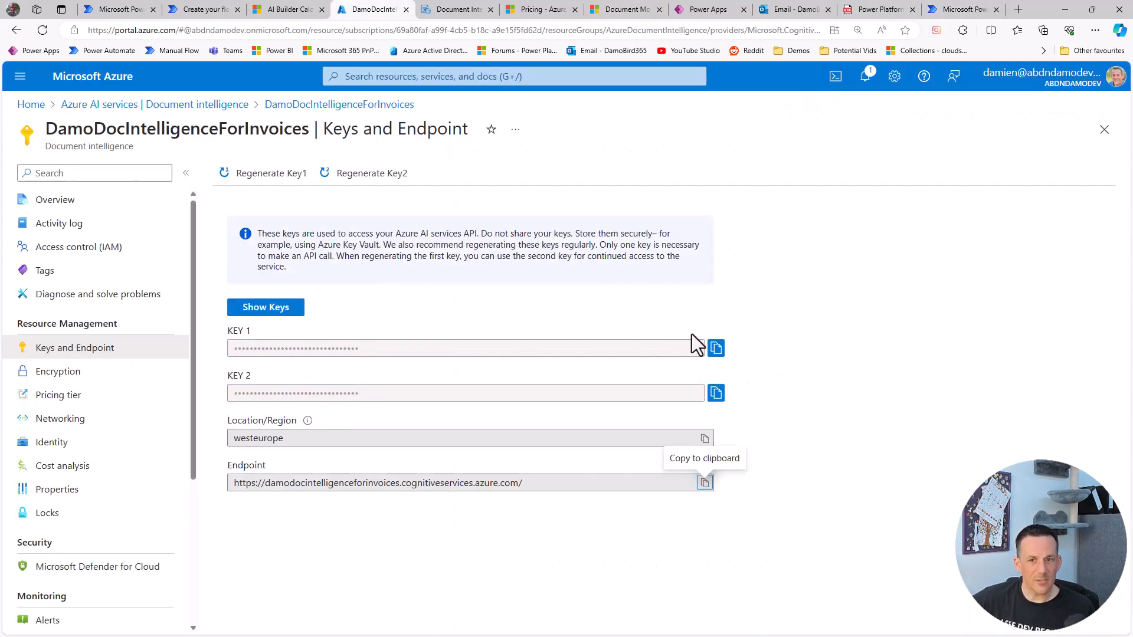
left_click(715, 349)
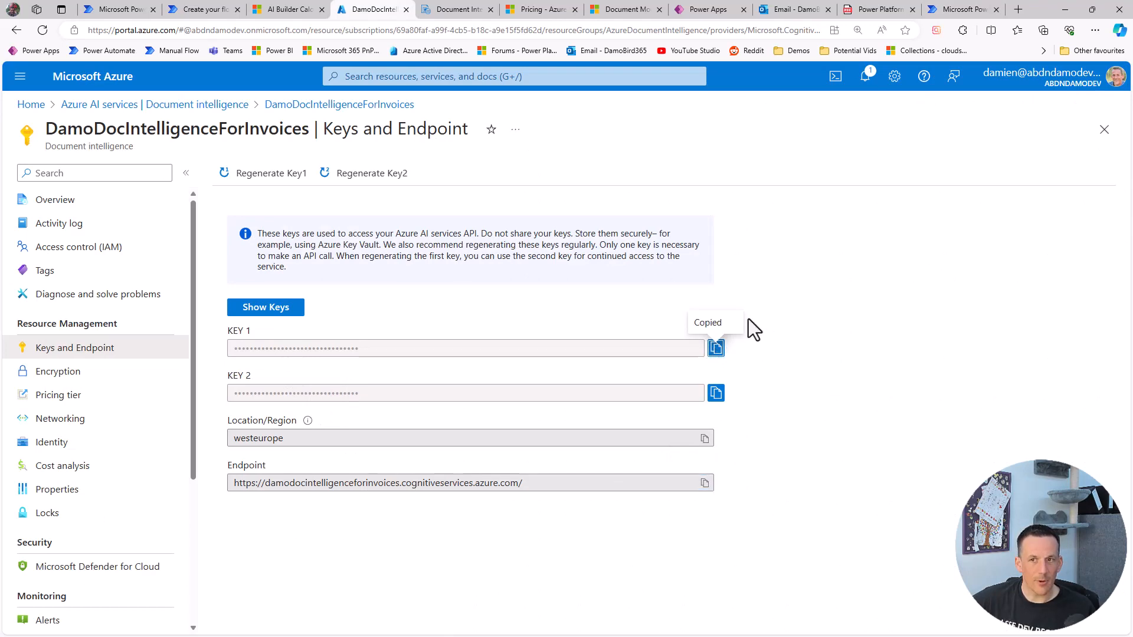
left_click(962, 10)
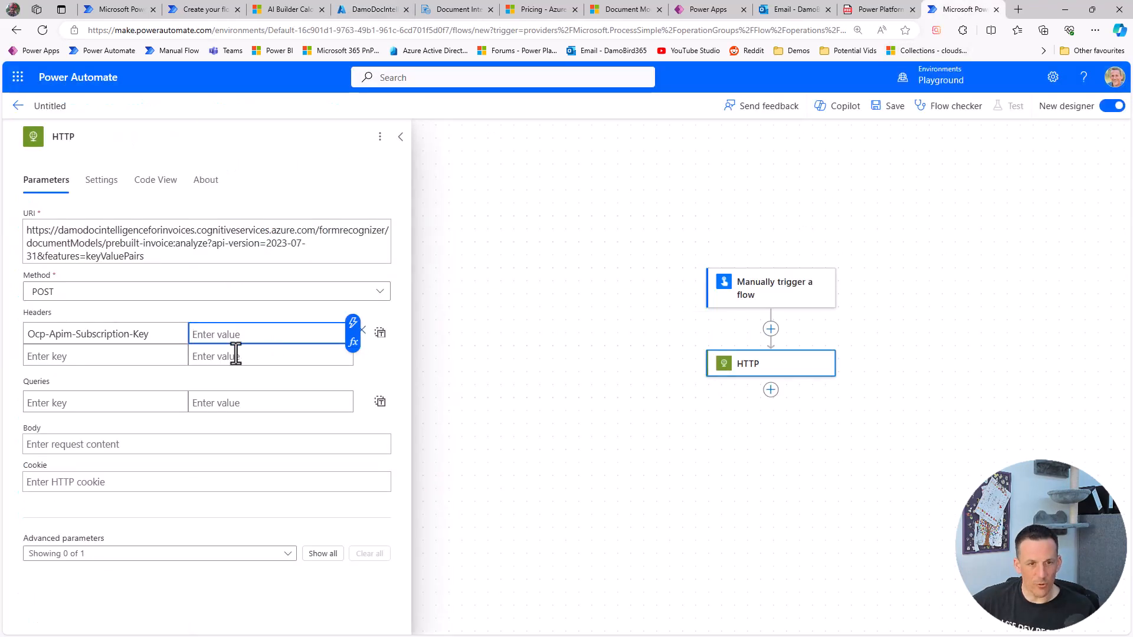
key("ctrl+v")
left_click(280, 371)
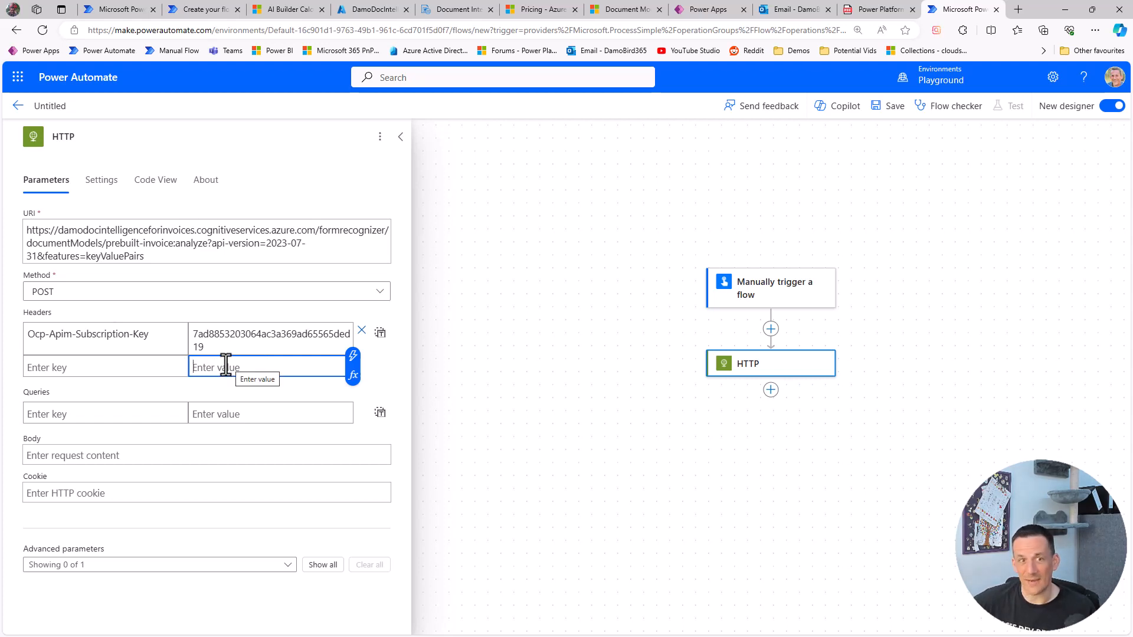
- Copy the base64Source JSON from the Analyze Document from Base64 sample request and paste it as the HTTP action's body
left_click(627, 10)
scroll(466, 170, "down", 3)
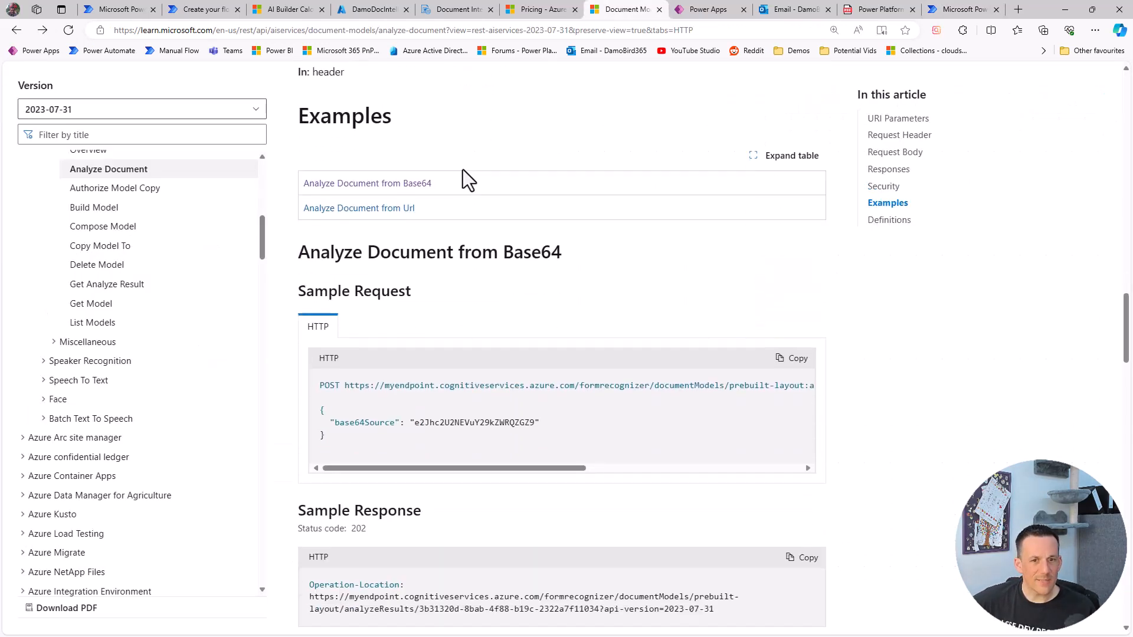
scroll(449, 224, "down", 1)
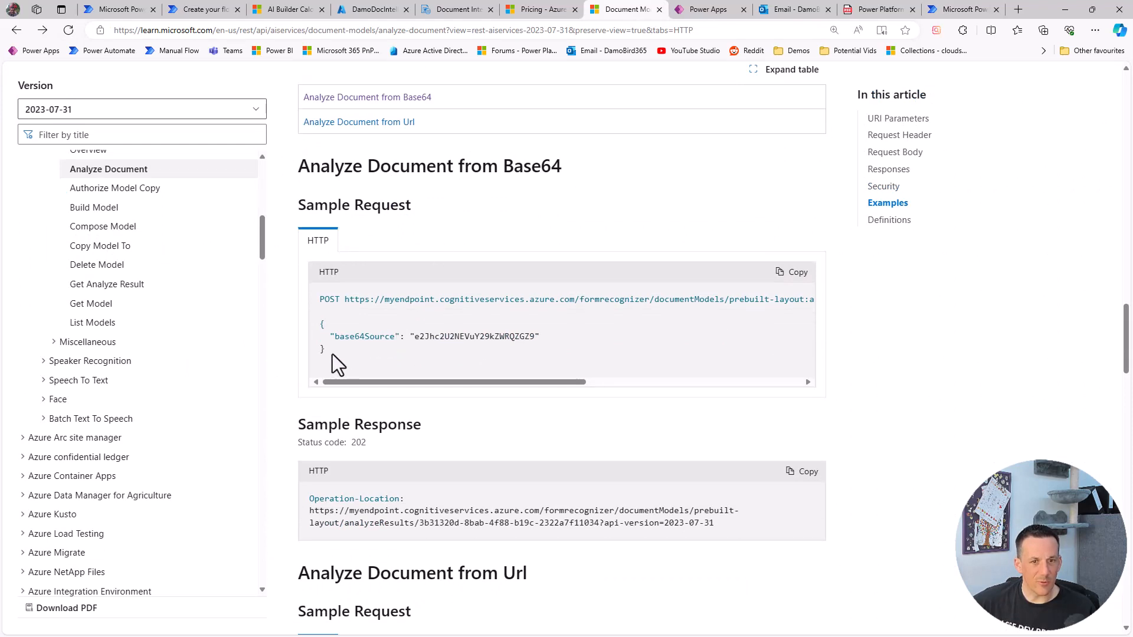
left_click_drag(331, 355, 321, 324)
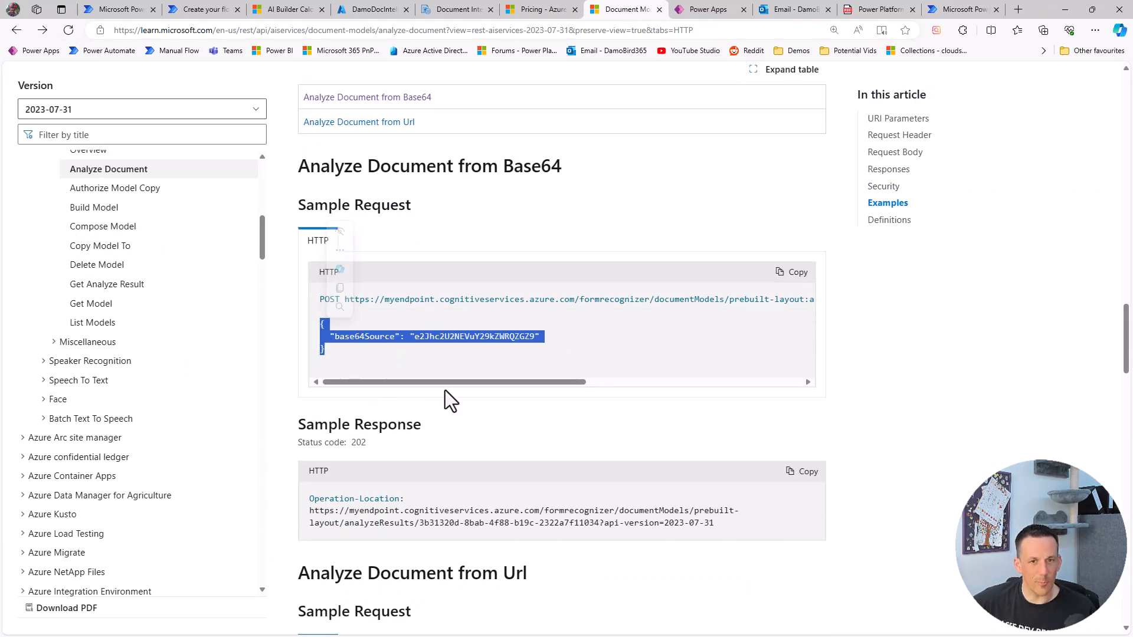
left_click(956, 10)
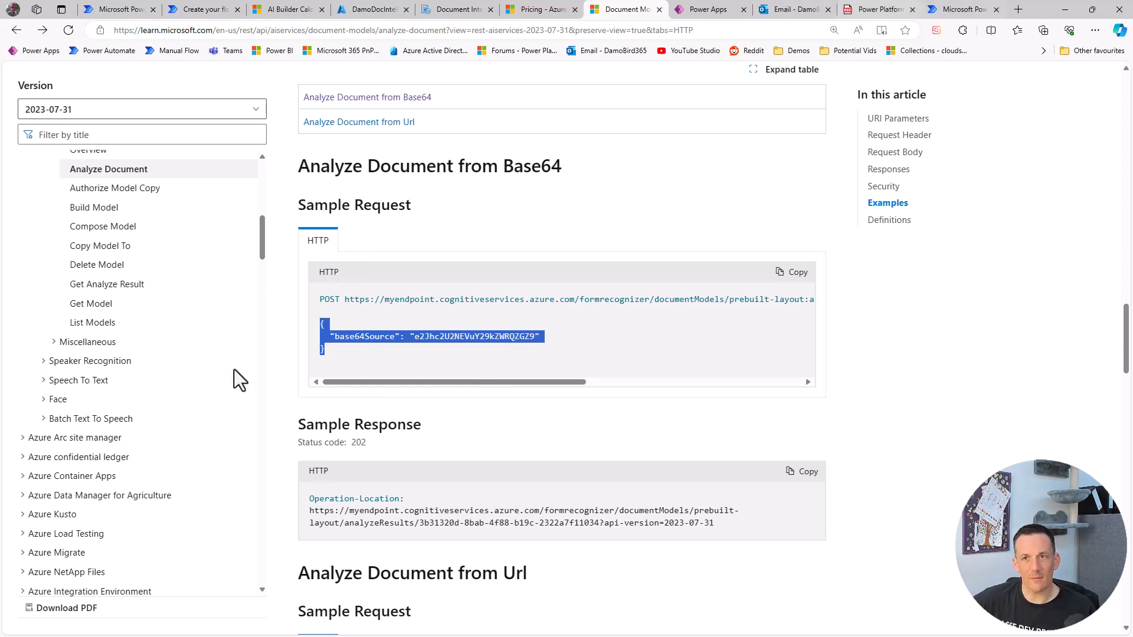
left_click(55, 459)
key("ctrl+v")
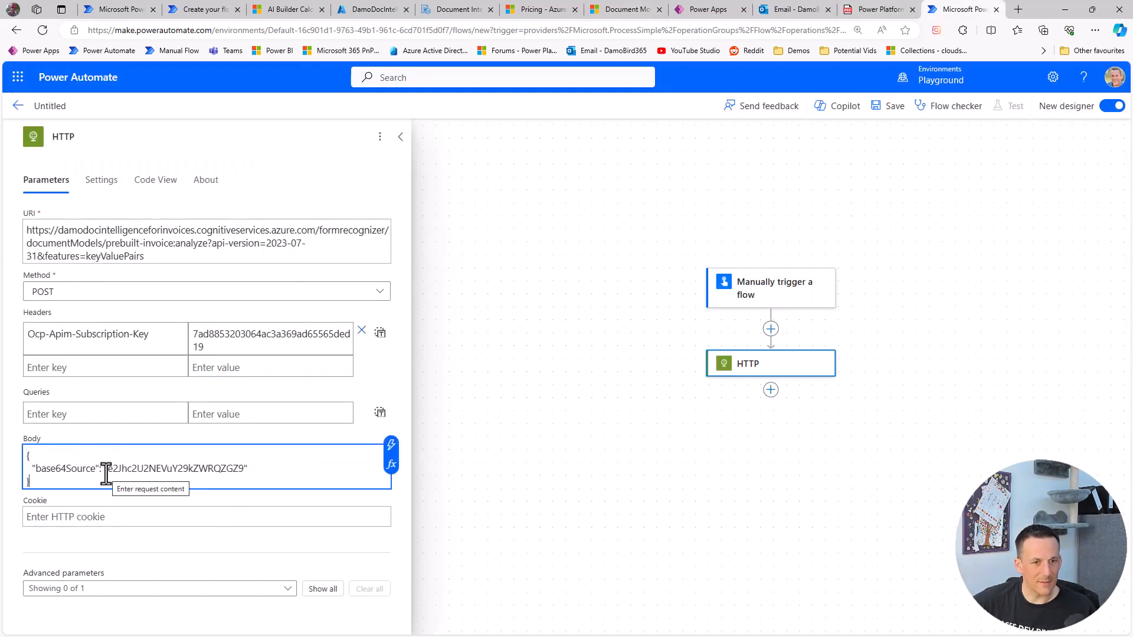
left_click_drag(108, 468, 244, 469)
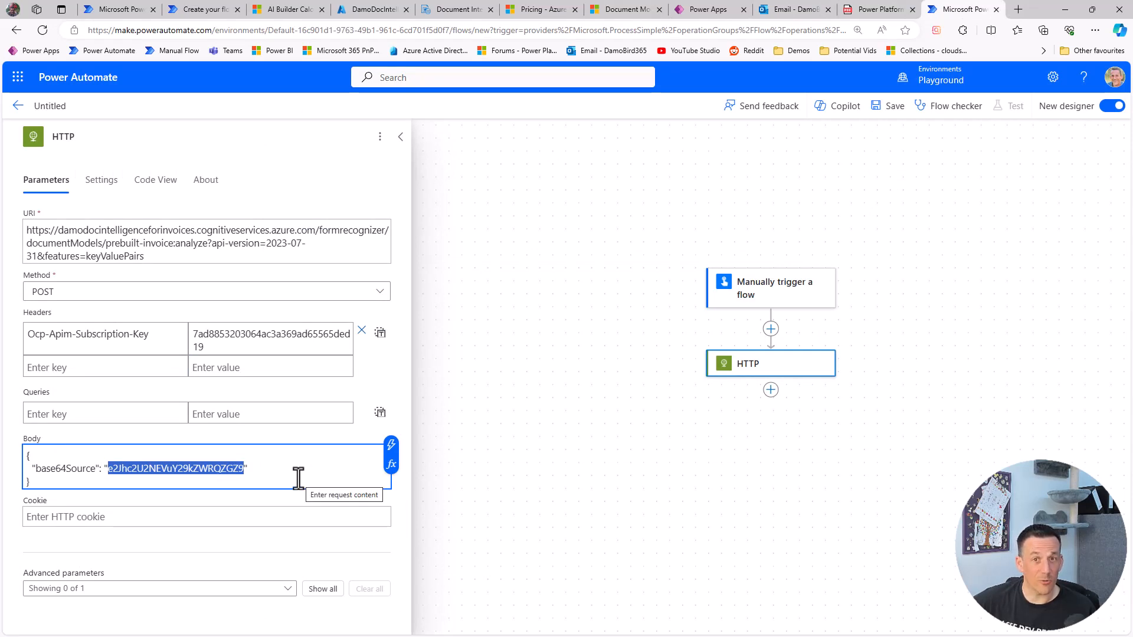
- Add a File input to the Manually trigger a flow trigger
left_click(747, 299)
left_click(62, 220)
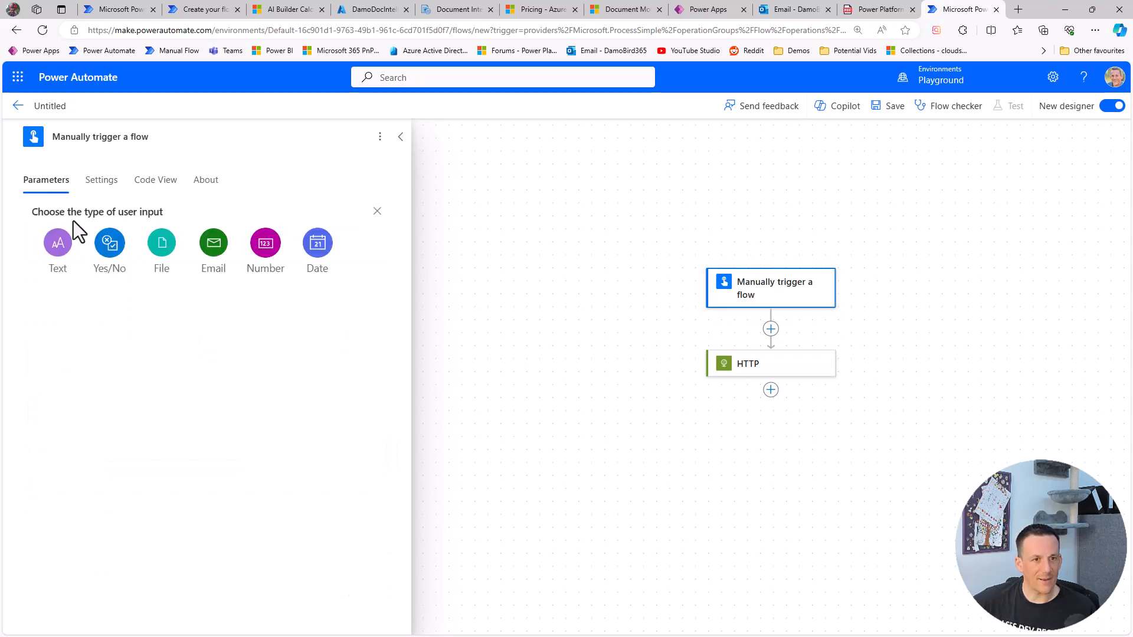
left_click(160, 242)
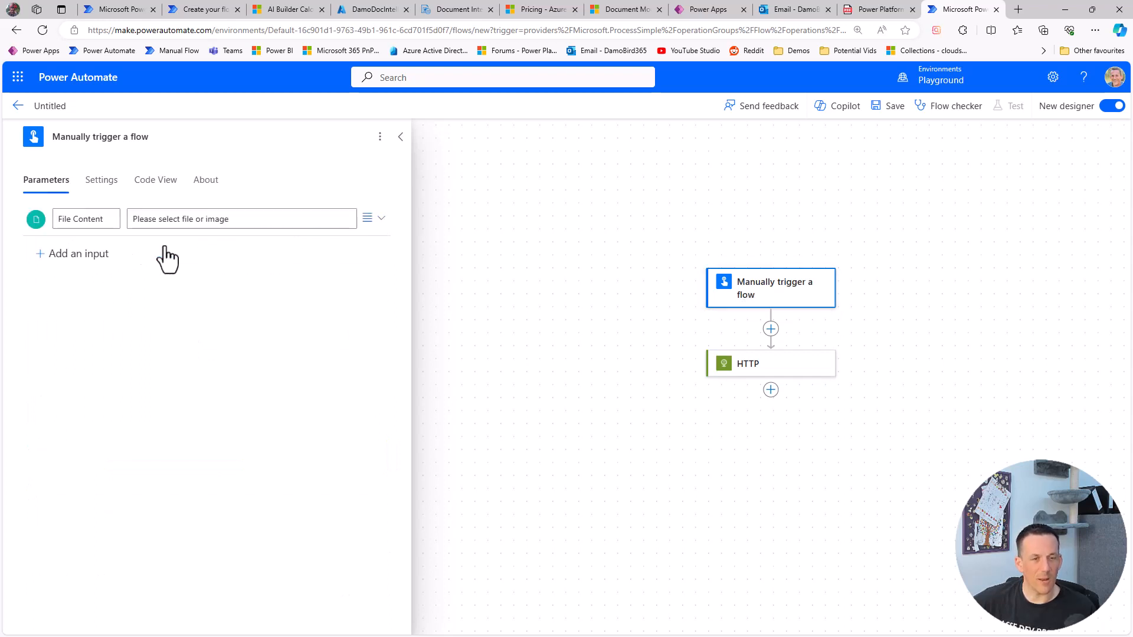
- Replace the quoted sample base64Source value in the HTTP body with the trigger's File Content contentBytes dynamic content
left_click(768, 378)
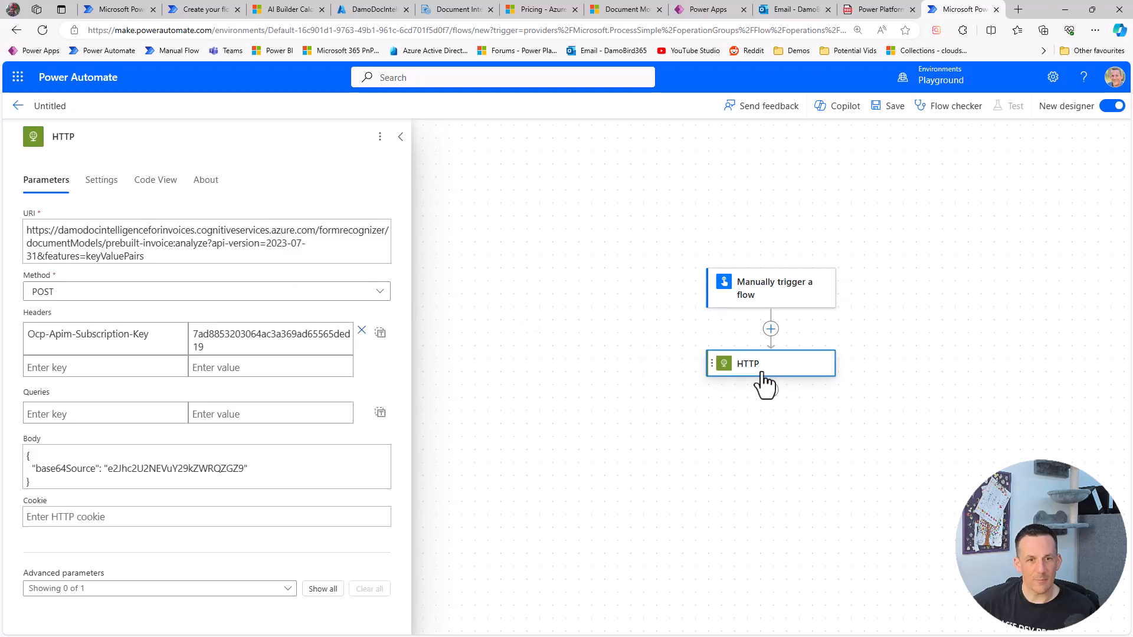
left_click(185, 472)
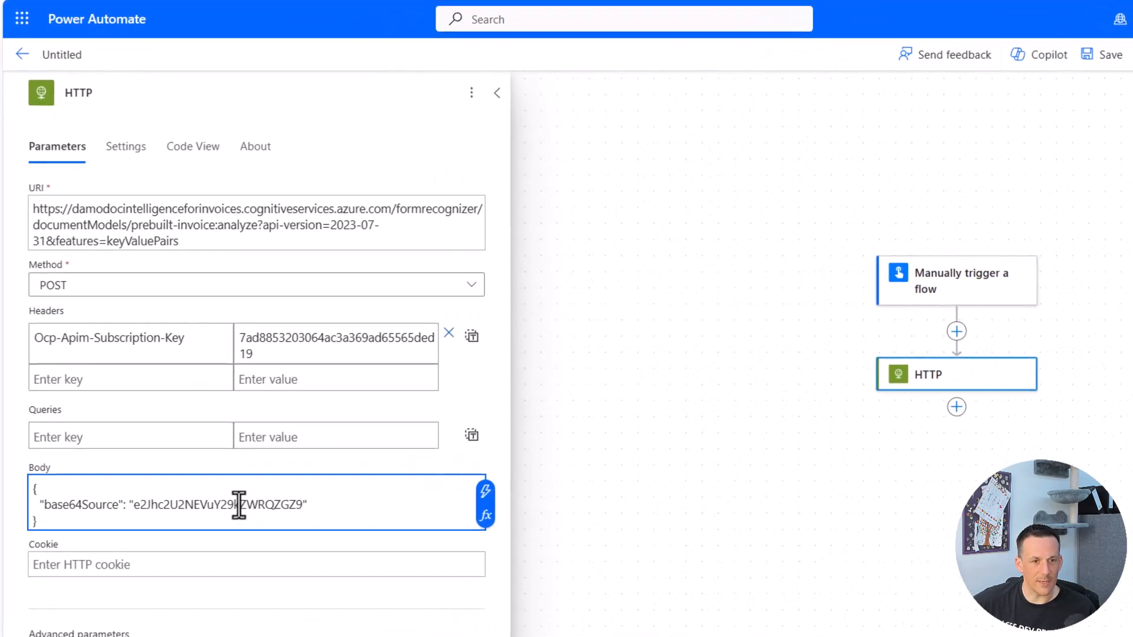
left_click_drag(247, 468, 130, 506)
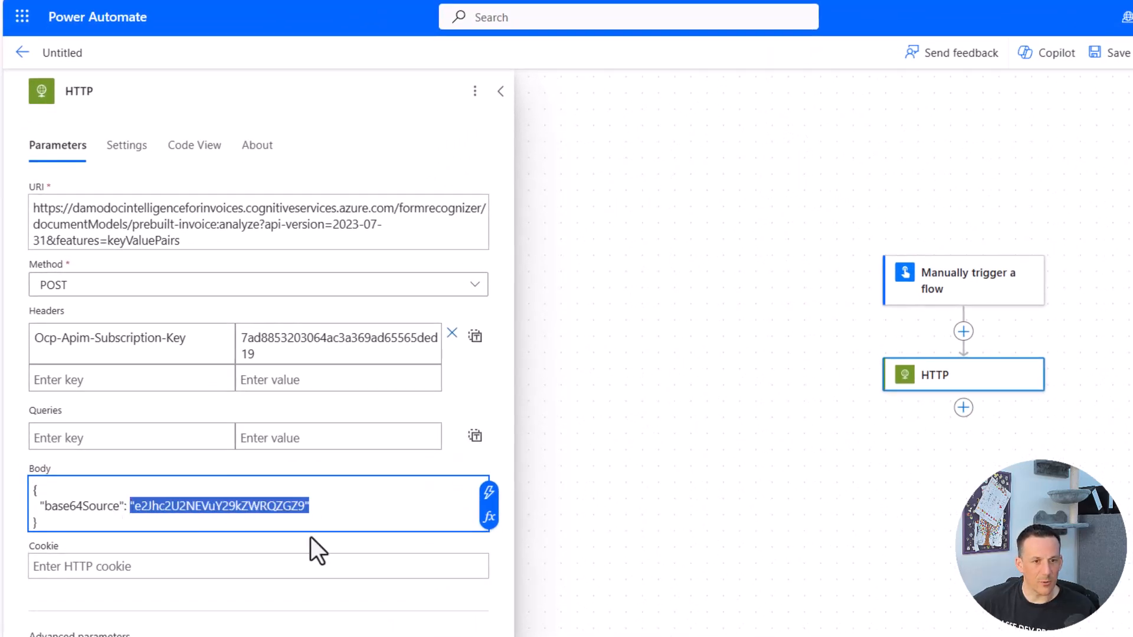
left_click(488, 492)
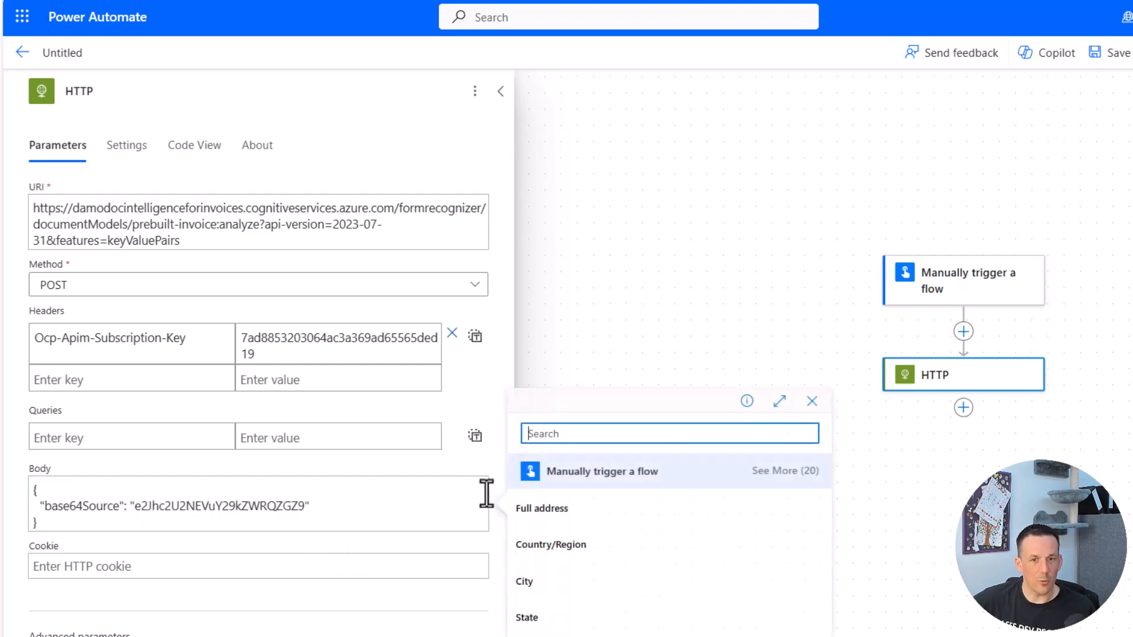
left_click(785, 471)
scroll(683, 499, "down", 5)
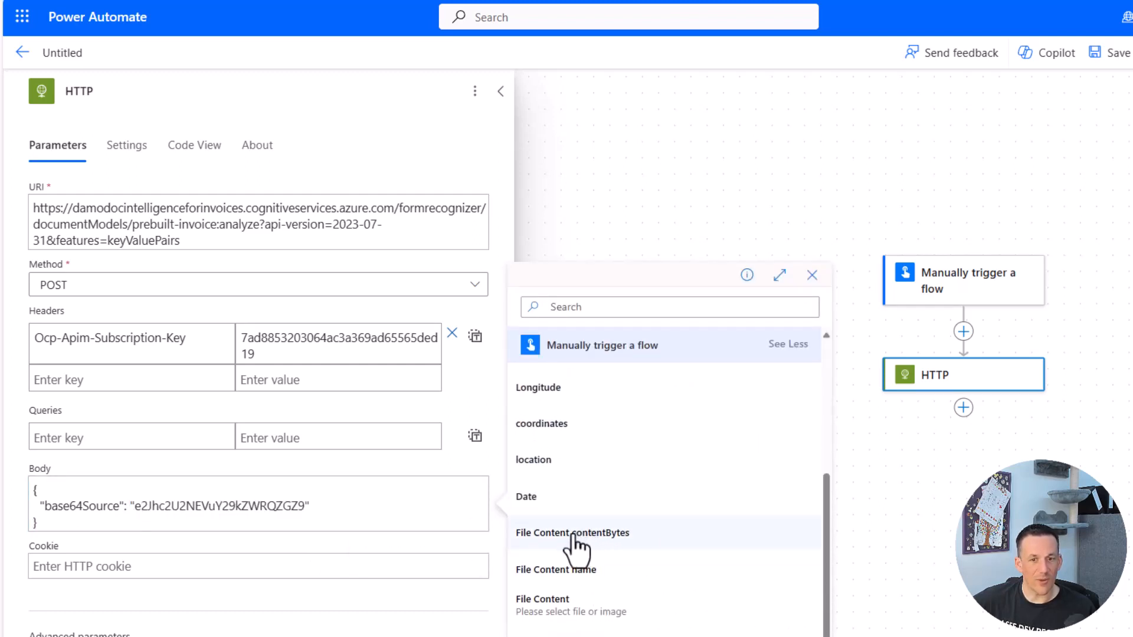
left_click(610, 540)
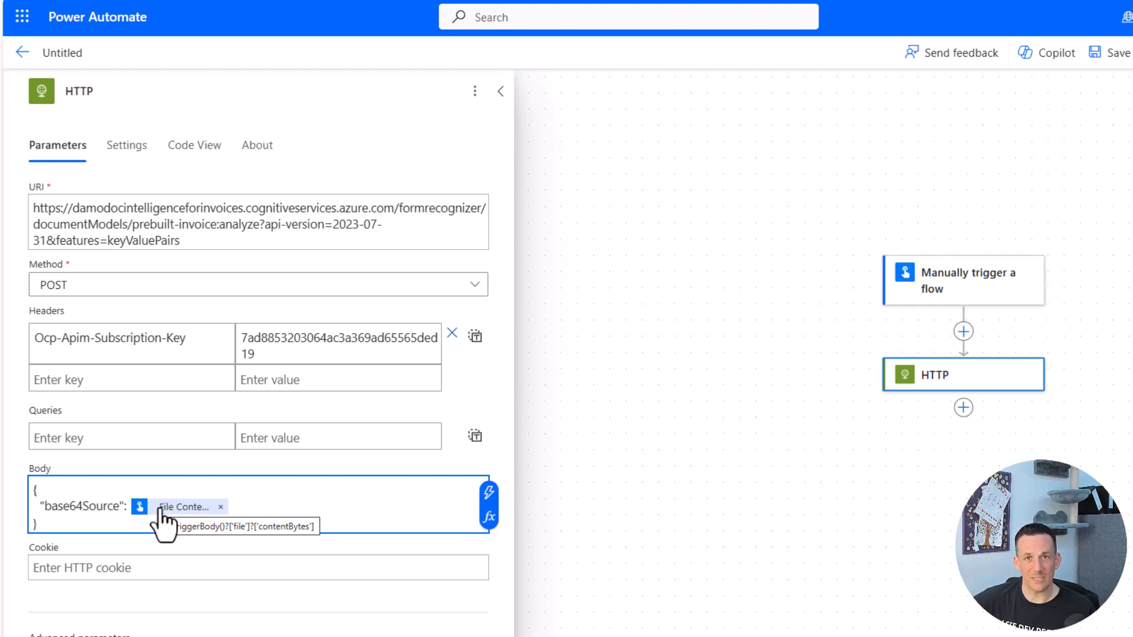
- Save the flow and run a manual test with ICU-9429-HTML.pdf from Downloads as the file content
left_click(1110, 53)
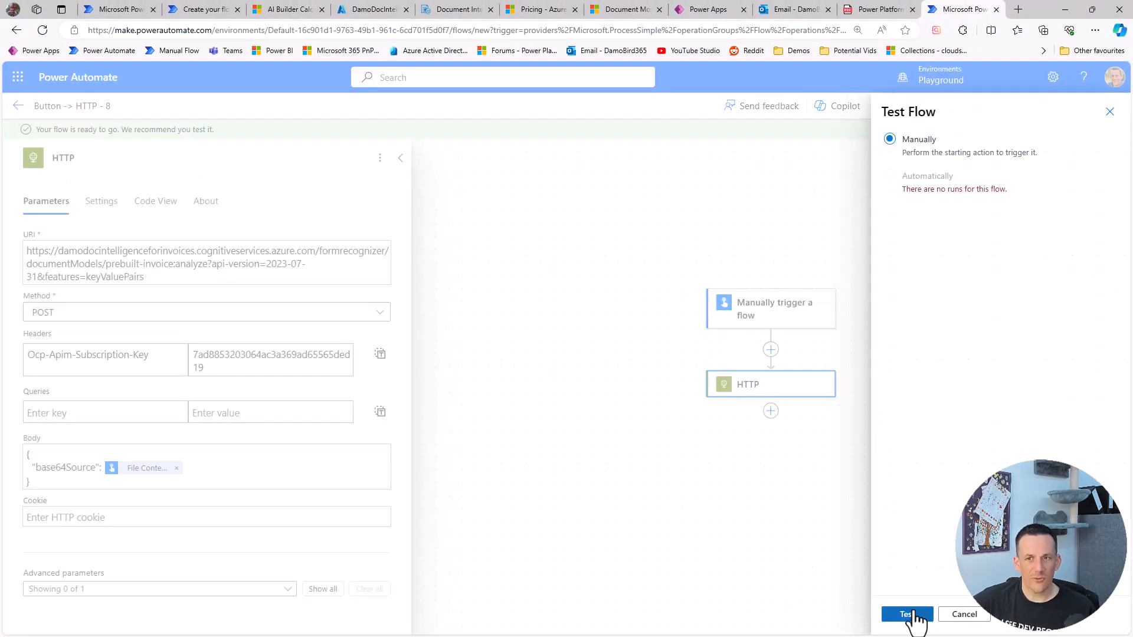
left_click(912, 614)
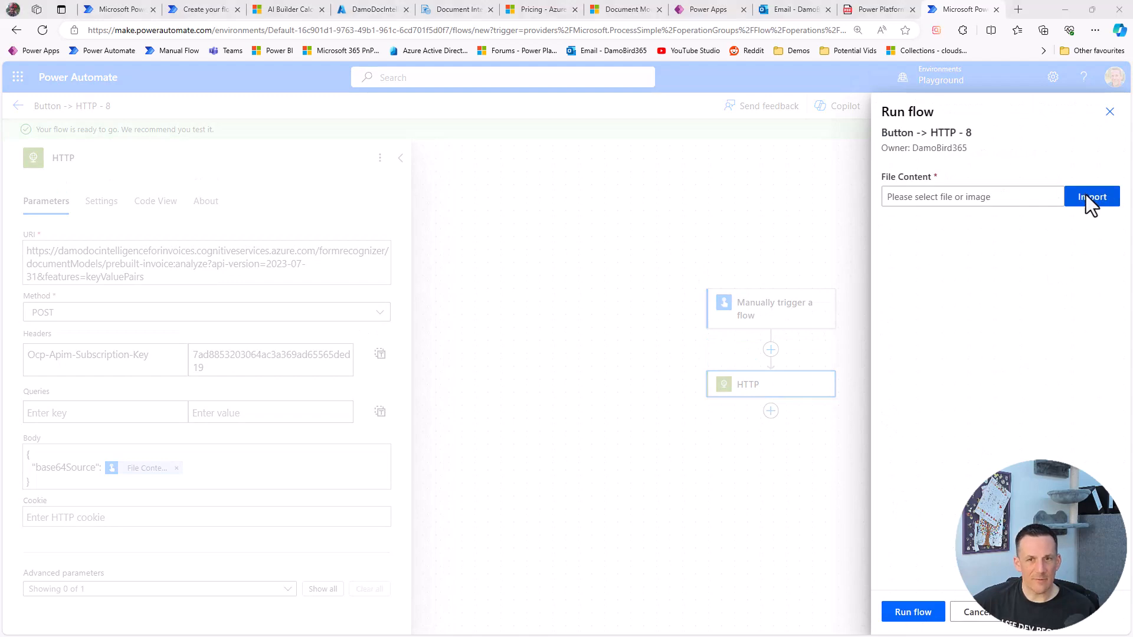
left_click(1086, 194)
left_click(177, 104)
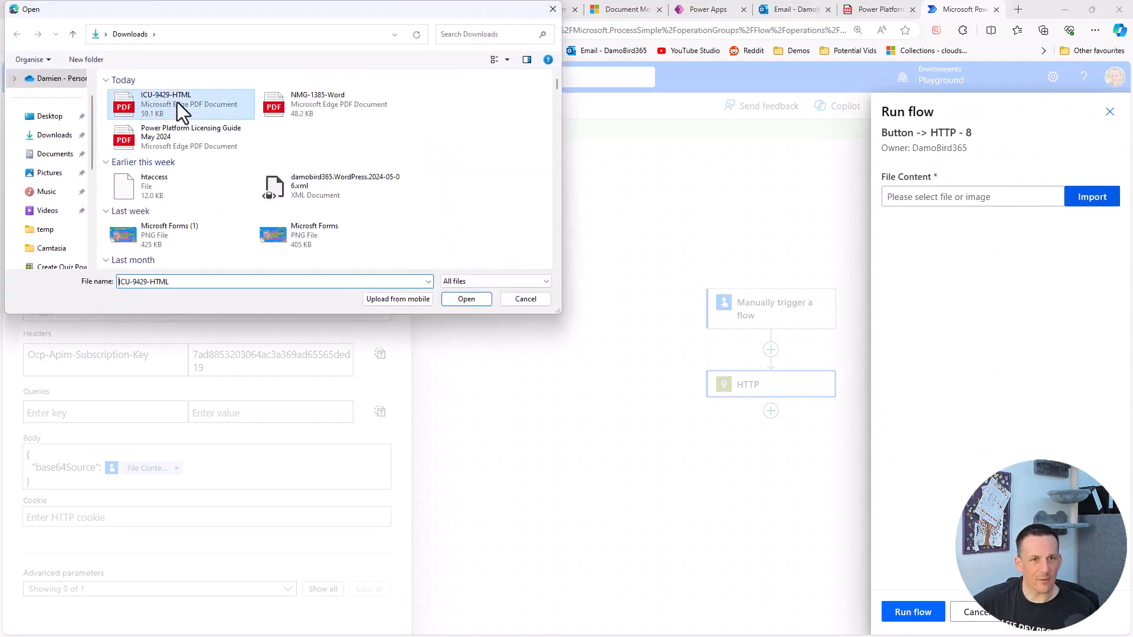
left_click(465, 299)
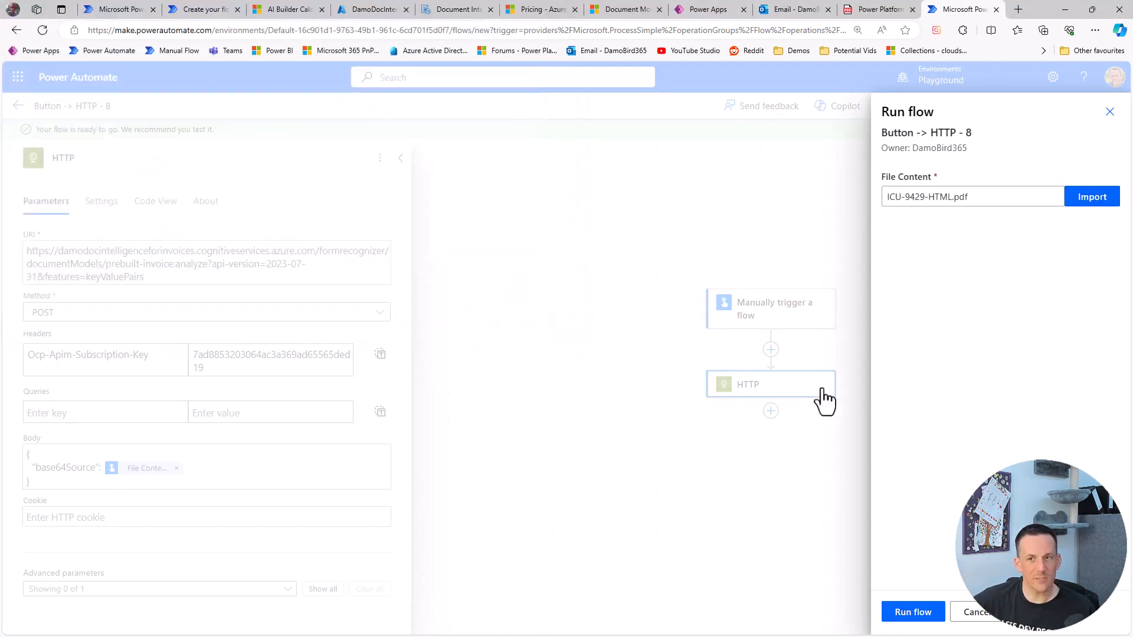
left_click(913, 612)
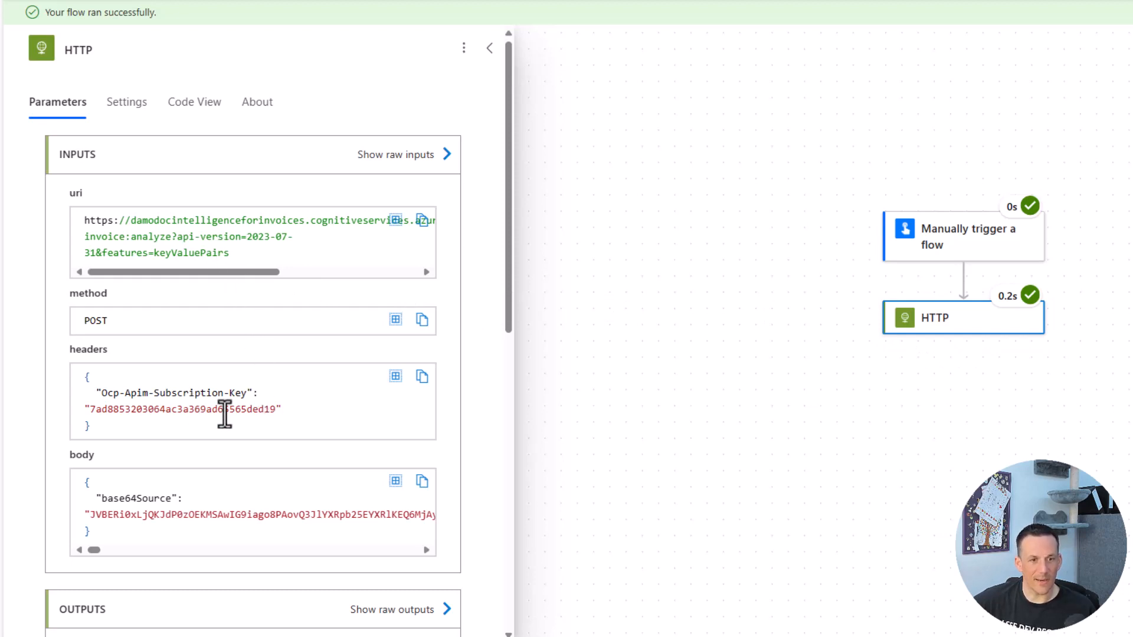
- Examine the HTTP action's run inputs, output status code and the Operation-Location URL in the response headers
scroll(222, 410, "down", 2)
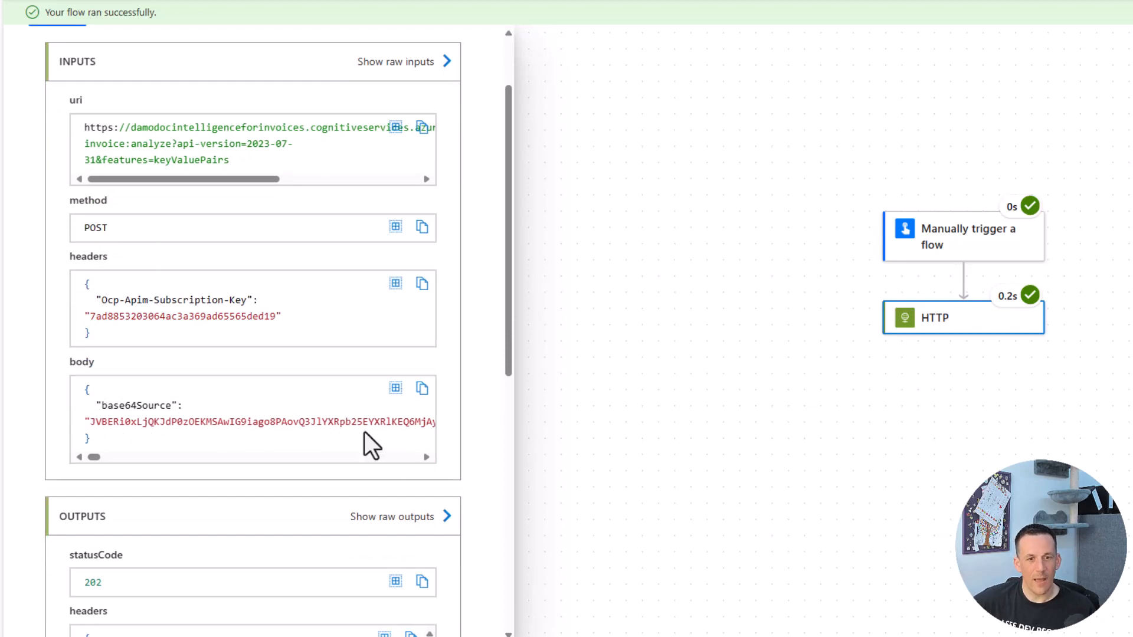
scroll(284, 407, "down", 6)
left_click_drag(134, 306, 56, 306)
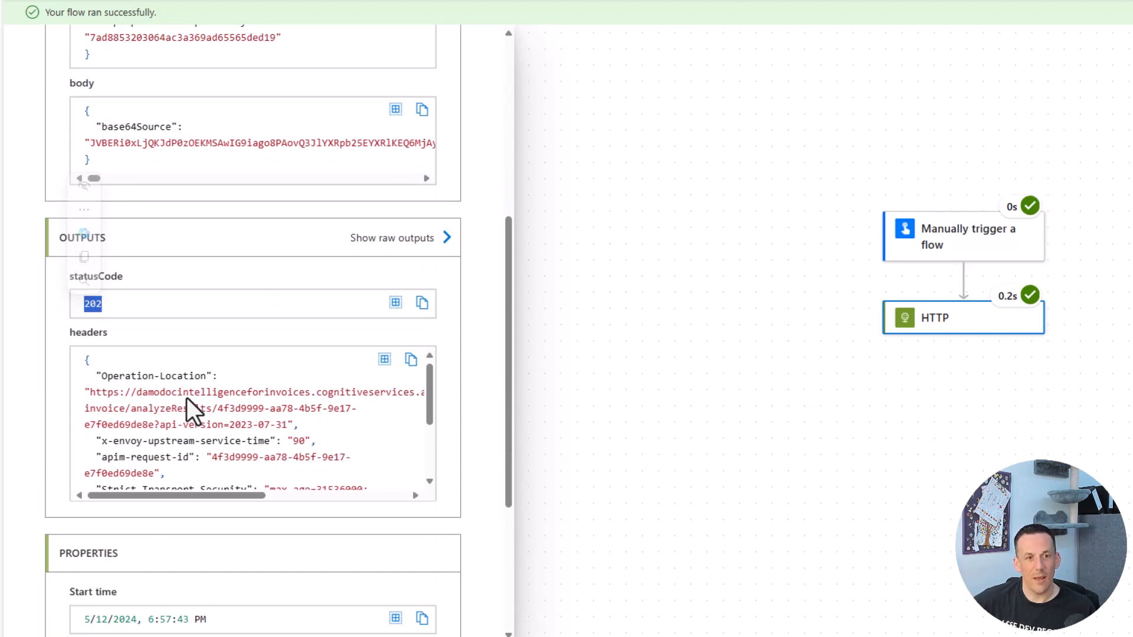
left_click_drag(90, 392, 288, 425)
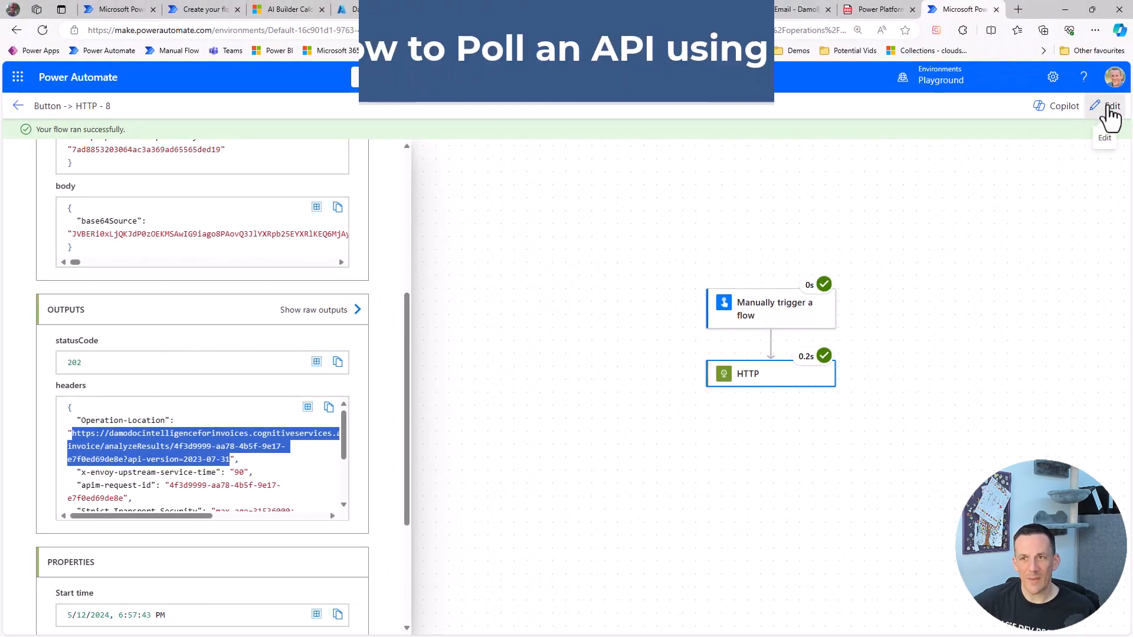
- Return to editing the flow and add an Initialize variable action after the HTTP action
left_click(1111, 111)
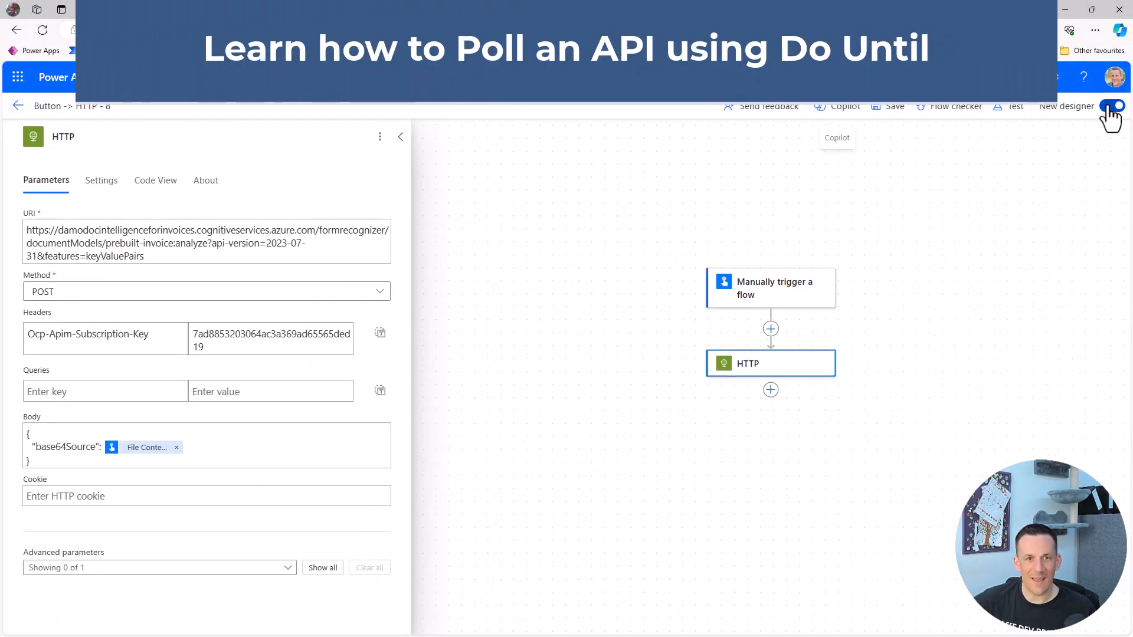
left_click(771, 390)
left_click(836, 381)
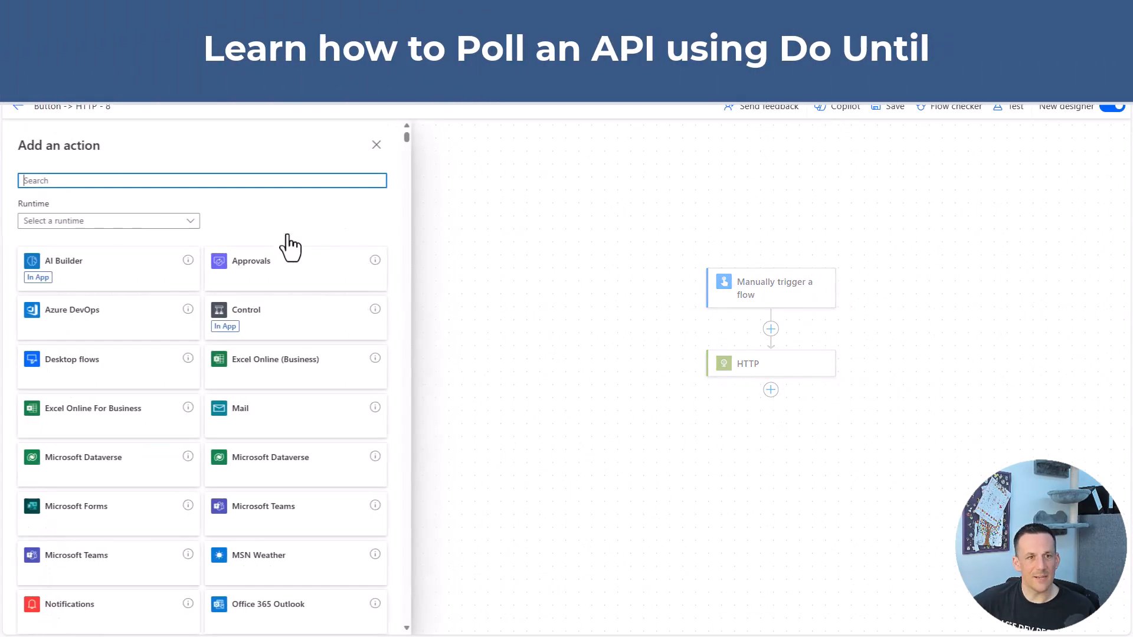
type("ini")
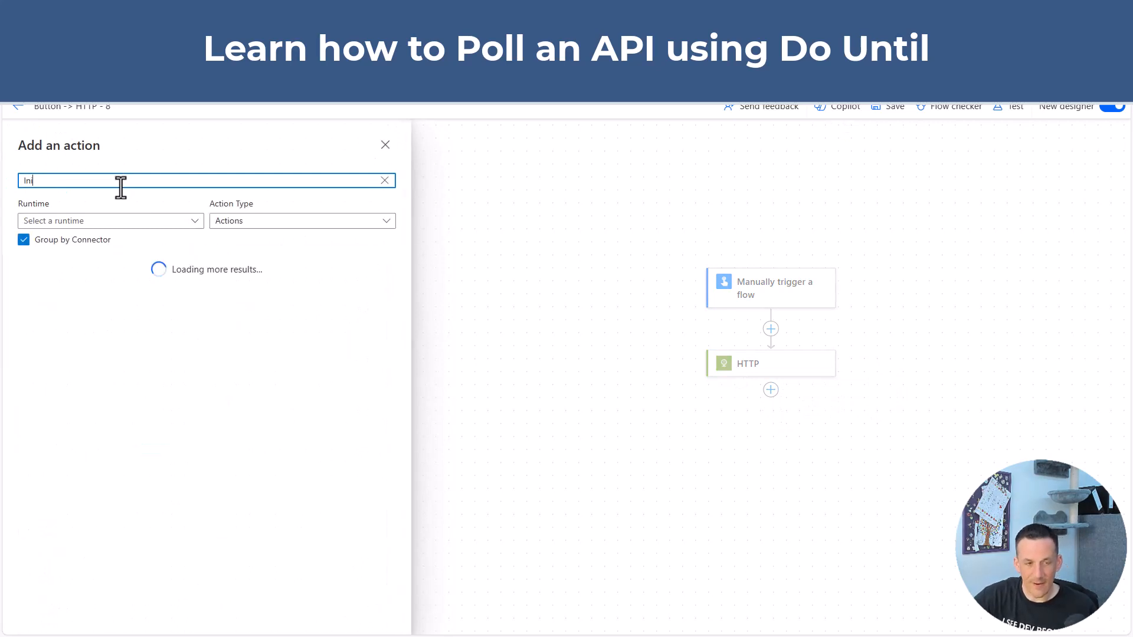
type("ti")
left_click(74, 315)
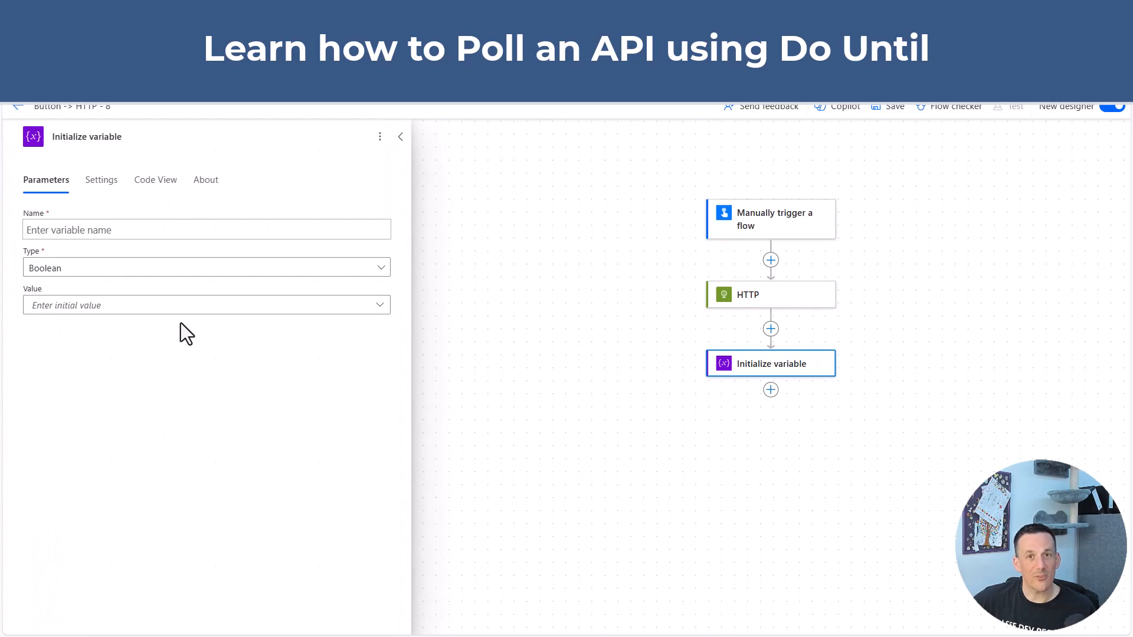
- Name the variable Status, set its type to String and give it the initial value Started
left_click(95, 231)
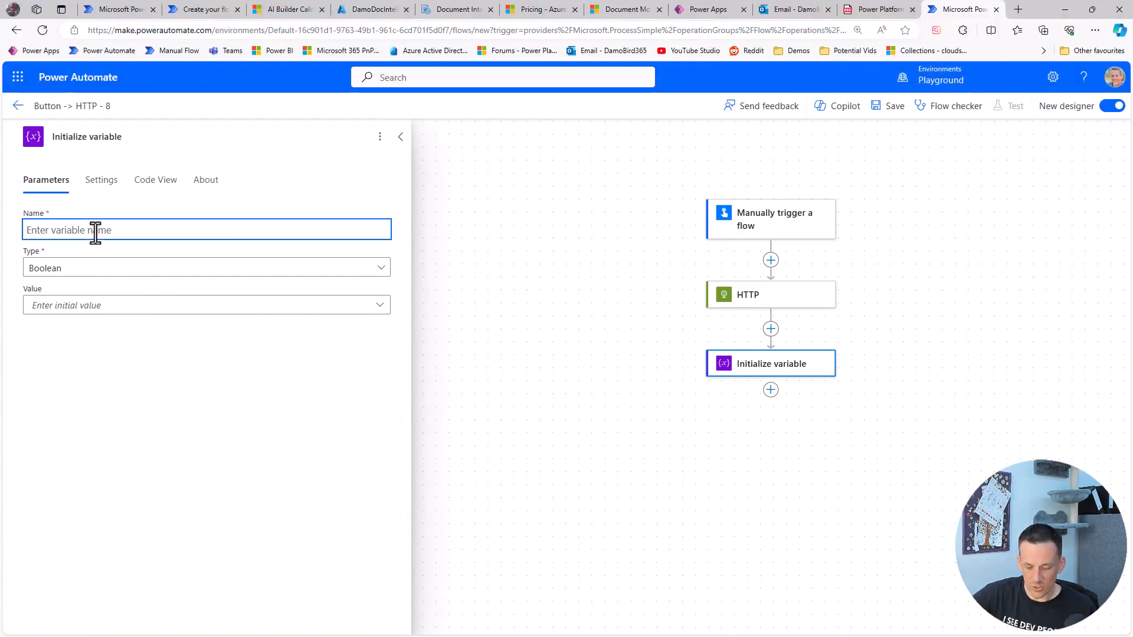
type("Status")
left_click(97, 268)
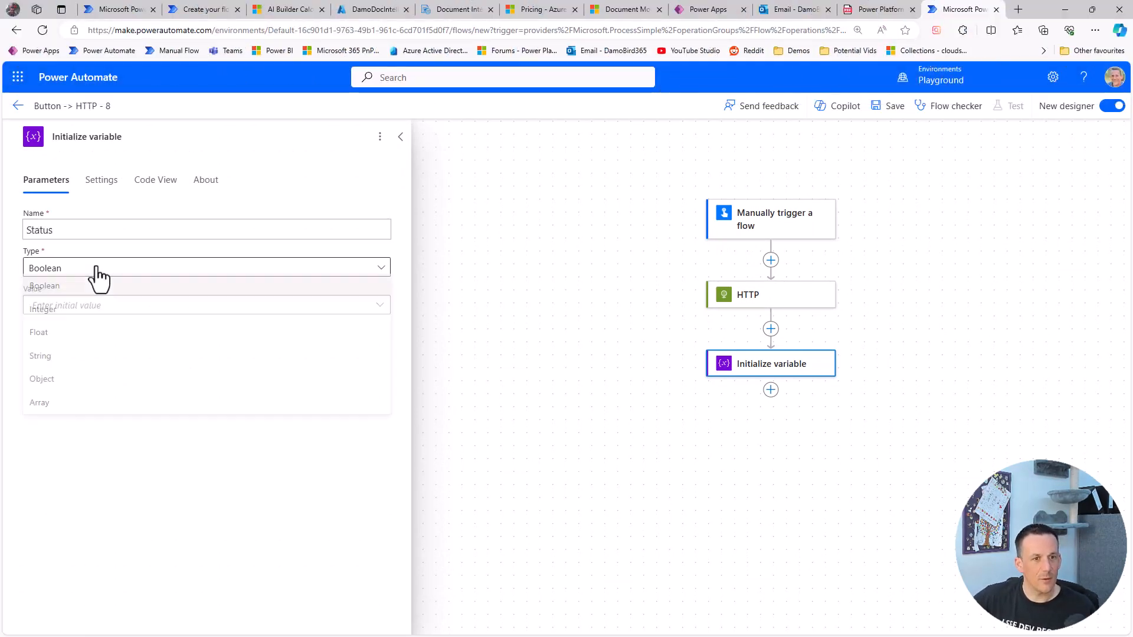
left_click(80, 349)
left_click(88, 310)
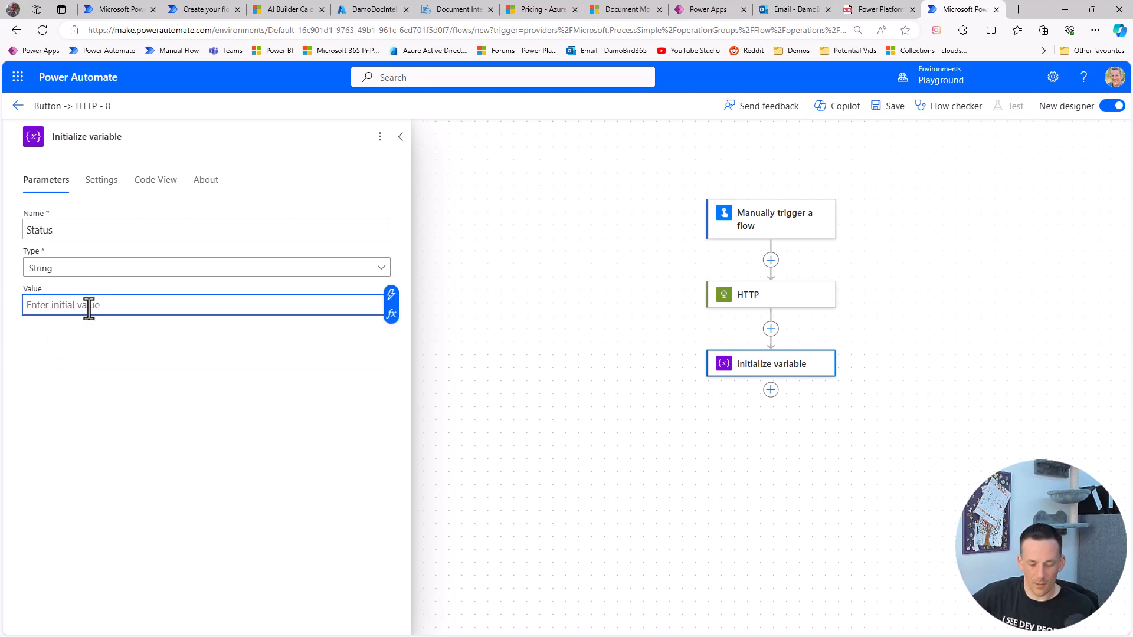
type("Started")
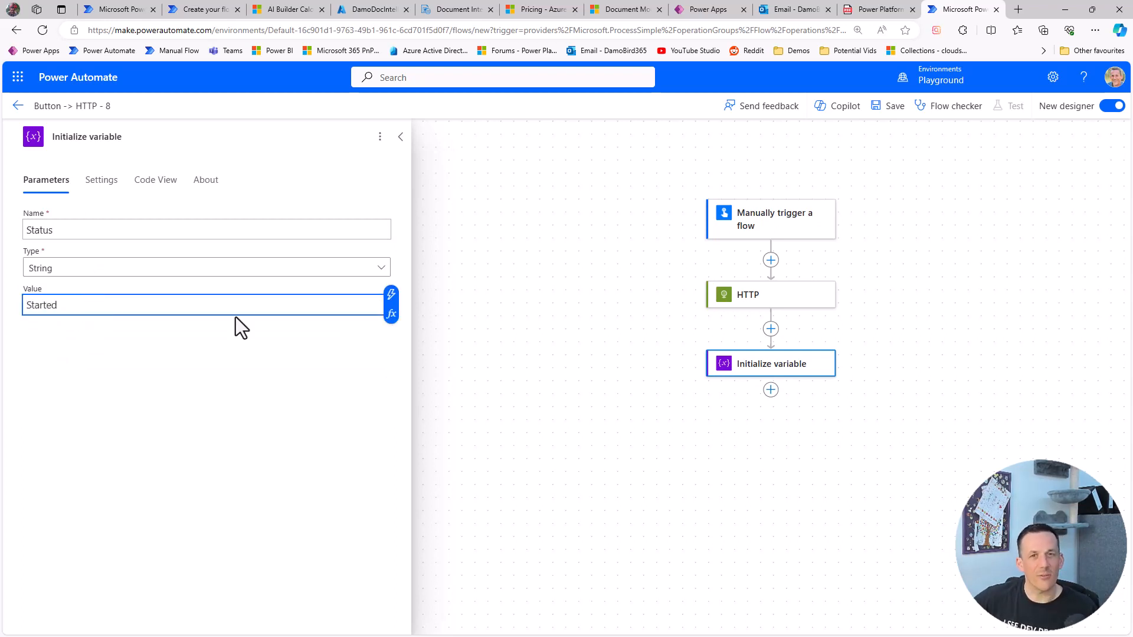
- Add a Do until loop after the Initialize variable action
left_click(771, 390)
left_click(805, 374)
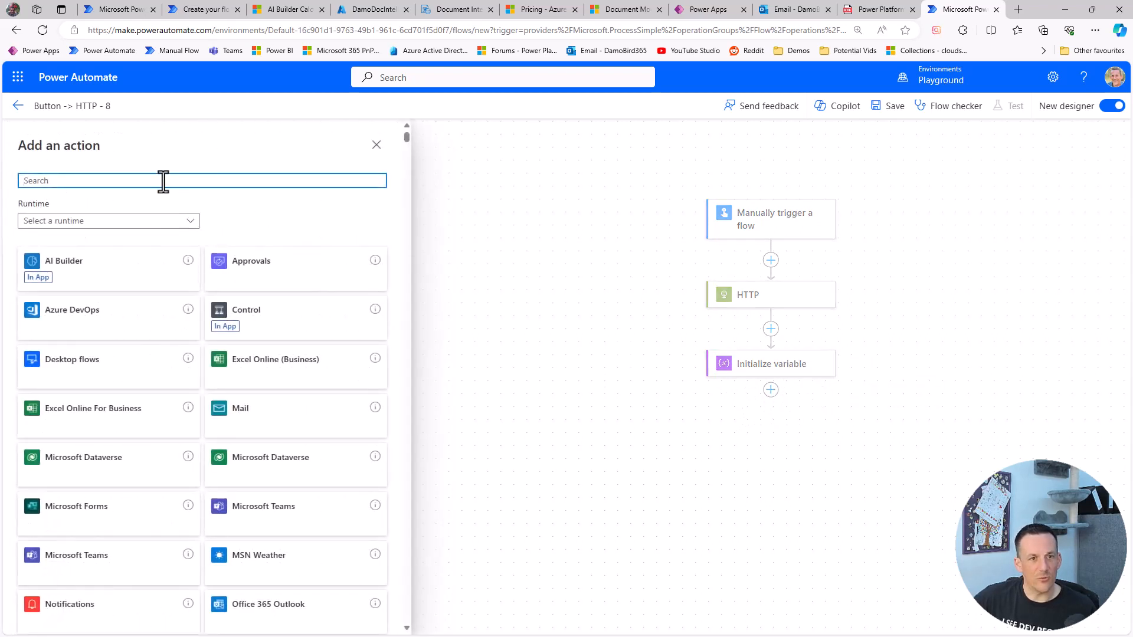
type("do unitl")
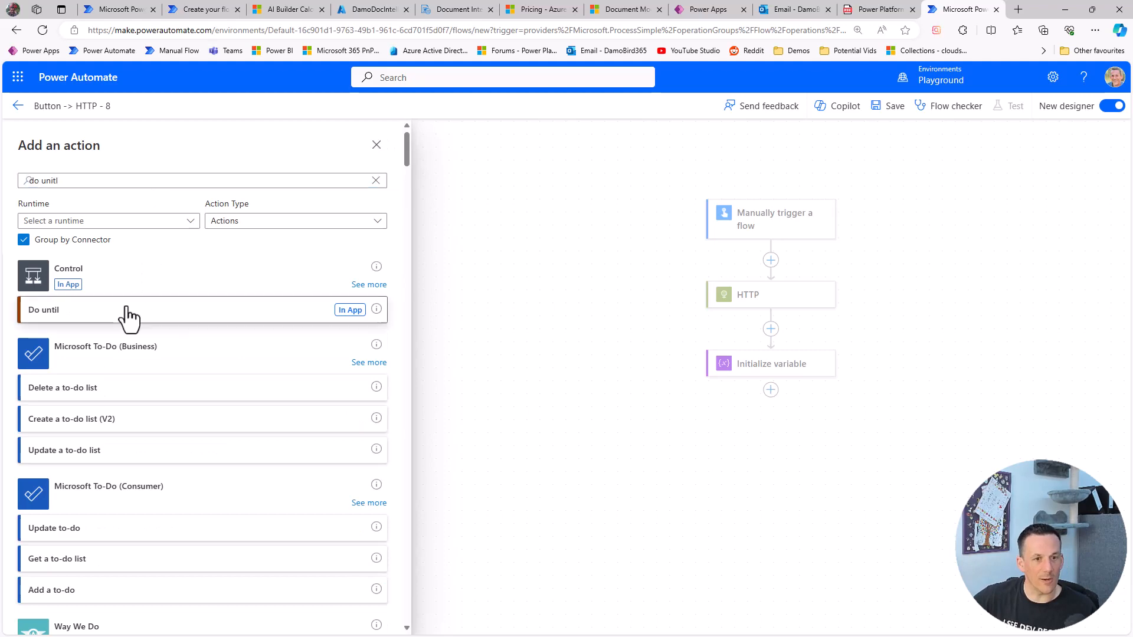
left_click(123, 313)
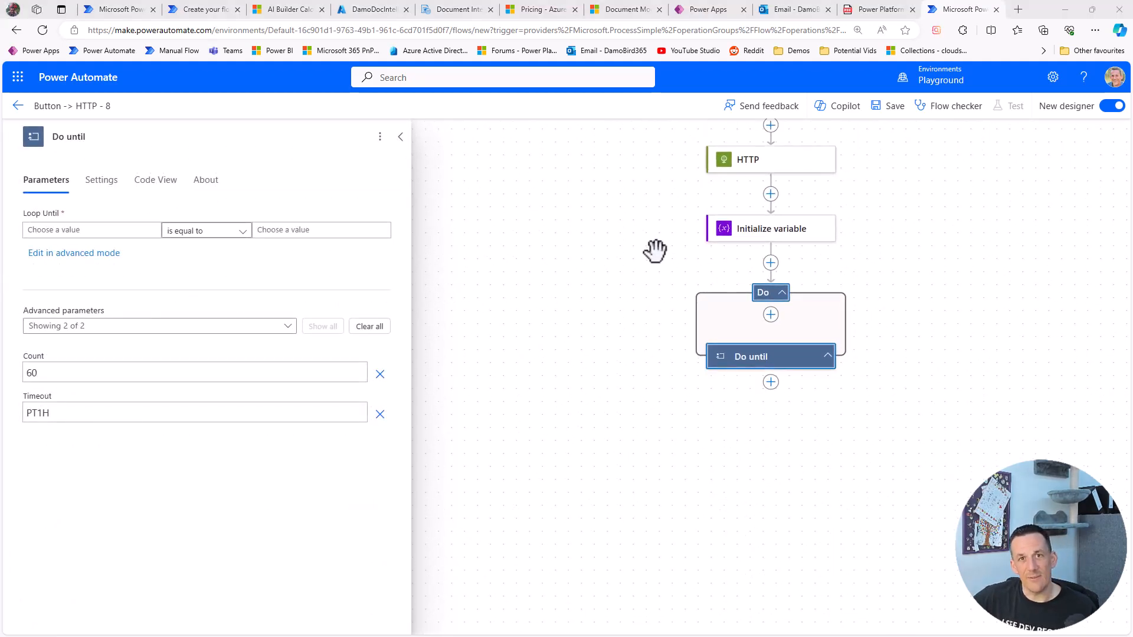
- Set the Do until loop to run until the Status variable is equal to succeeded, with a count of 5
left_click(120, 231)
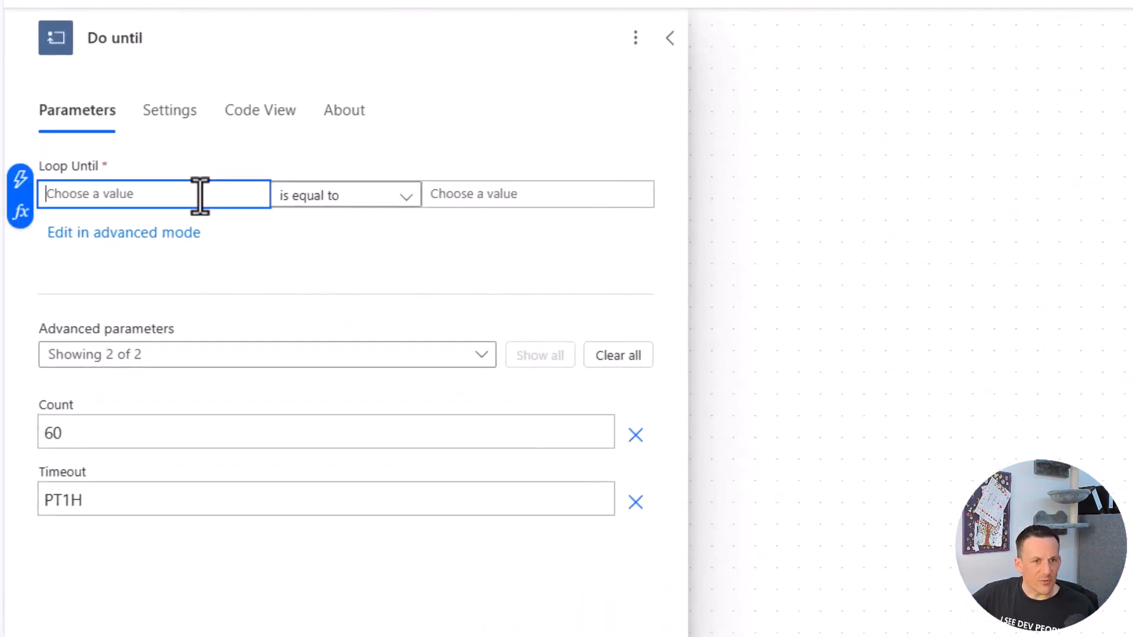
left_click(21, 181)
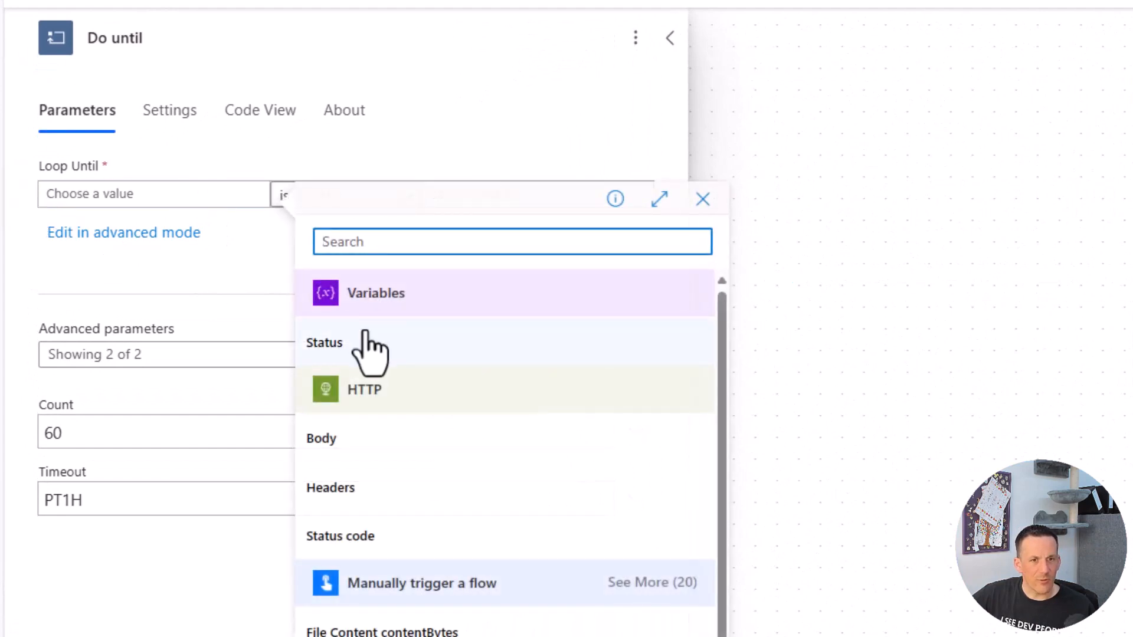
left_click(364, 345)
left_click(501, 194)
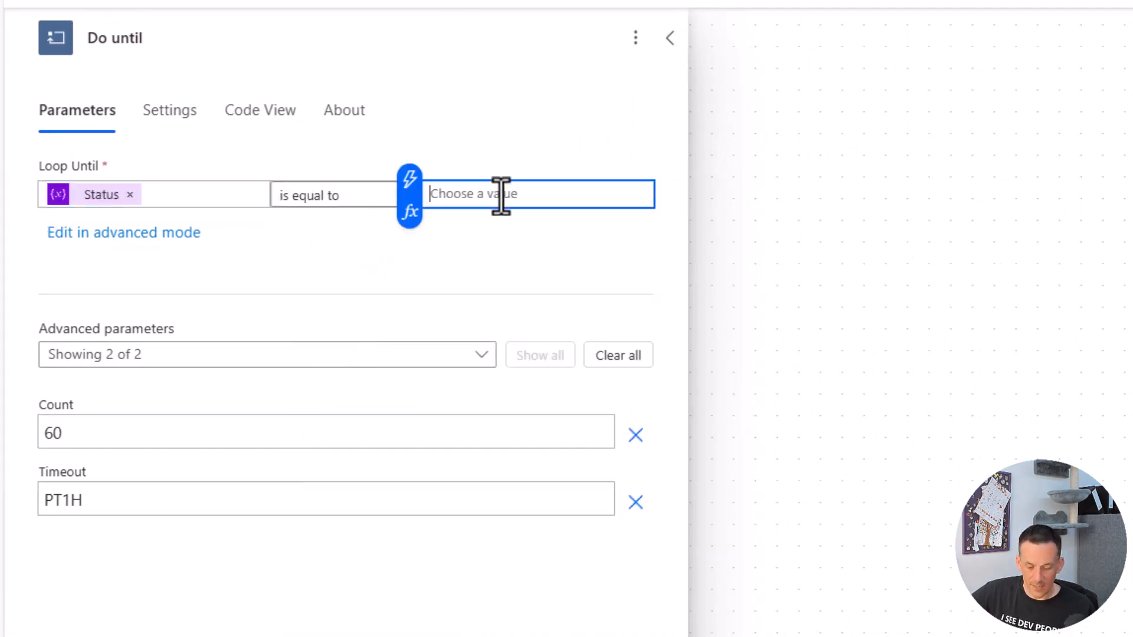
type("succee")
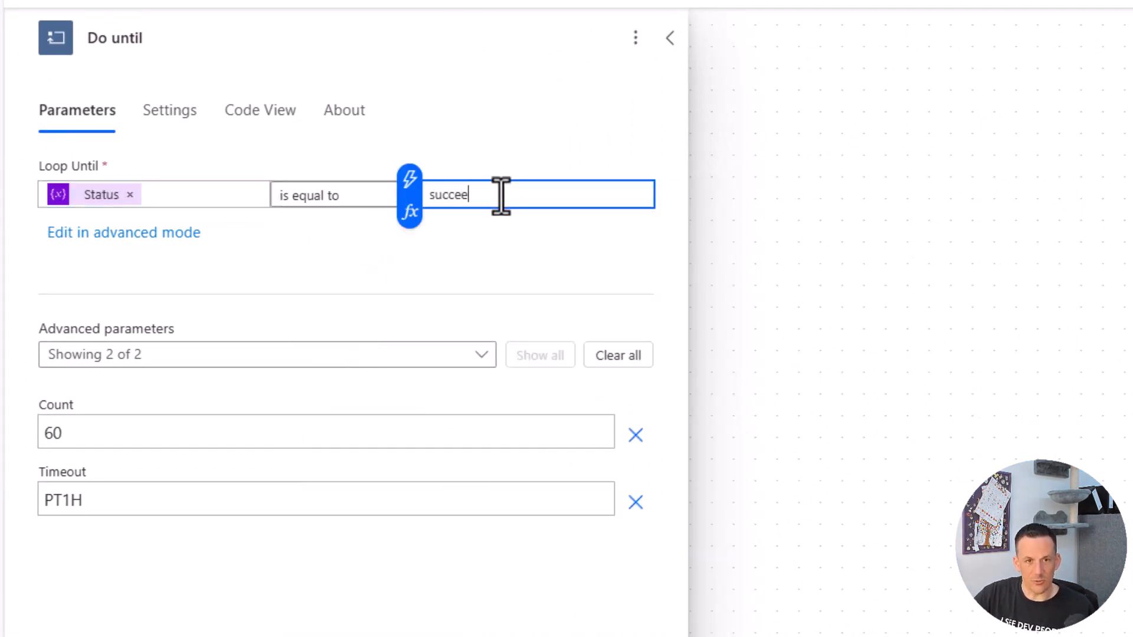
type("ded")
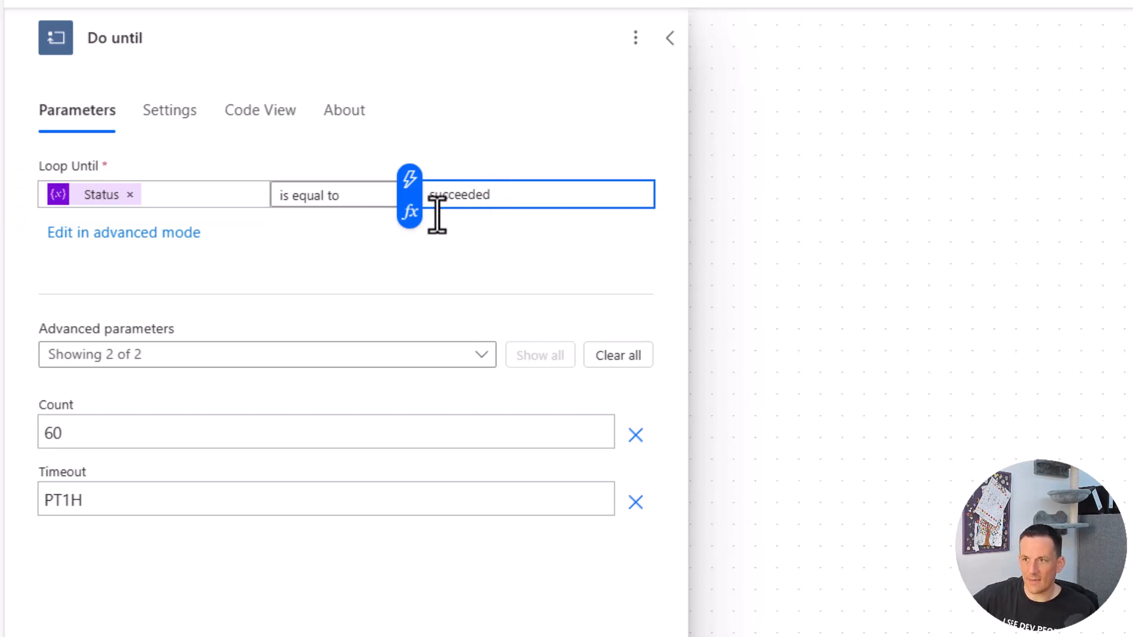
left_click_drag(101, 432, 2, 418)
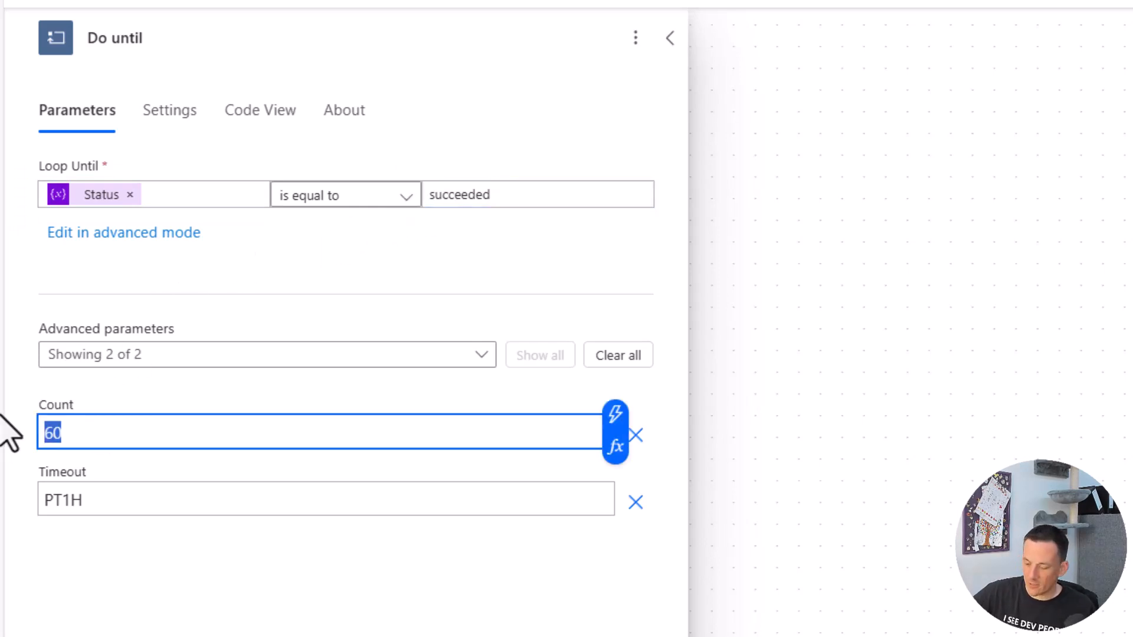
type("5")
- Add a Delay action inside the Do until loop
left_click_drag(759, 372, 764, 177)
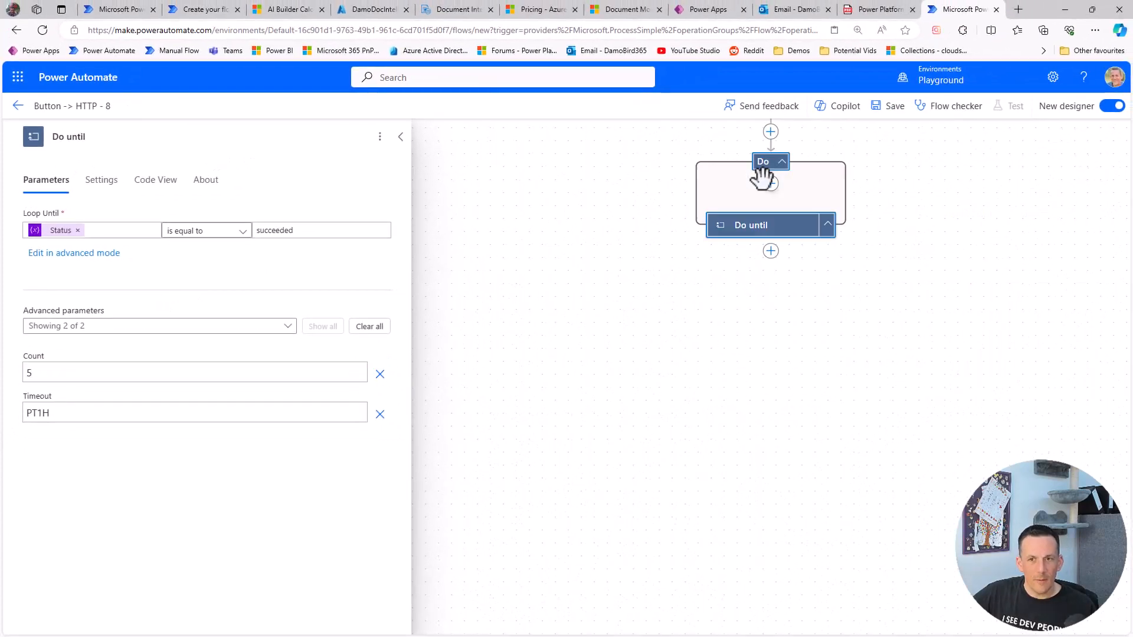
left_click(771, 184)
left_click(811, 168)
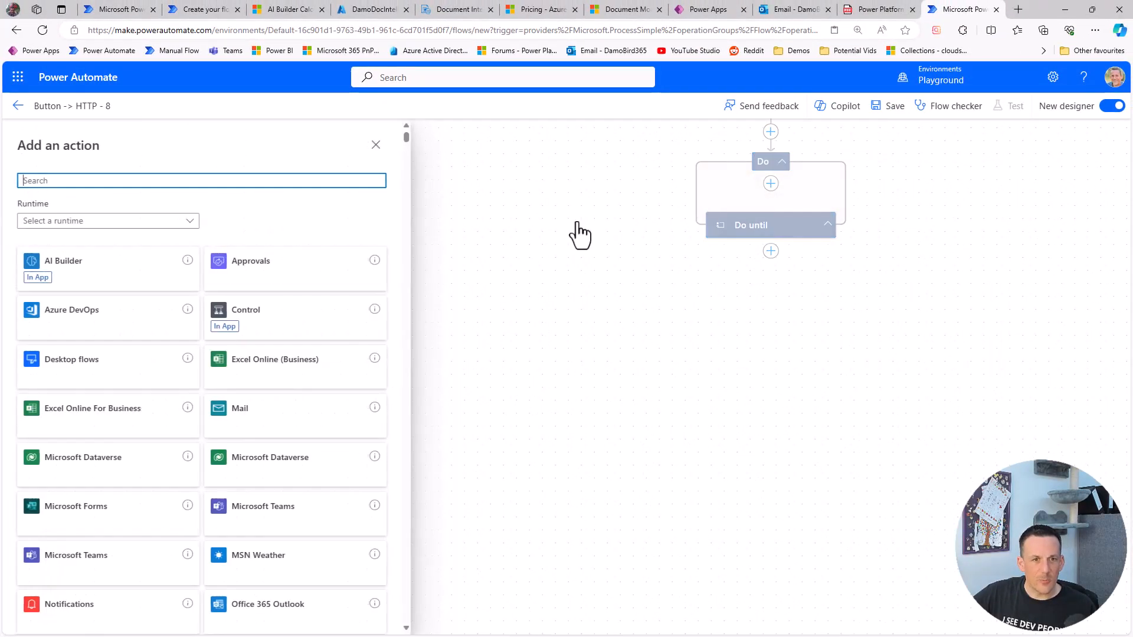
type("delay")
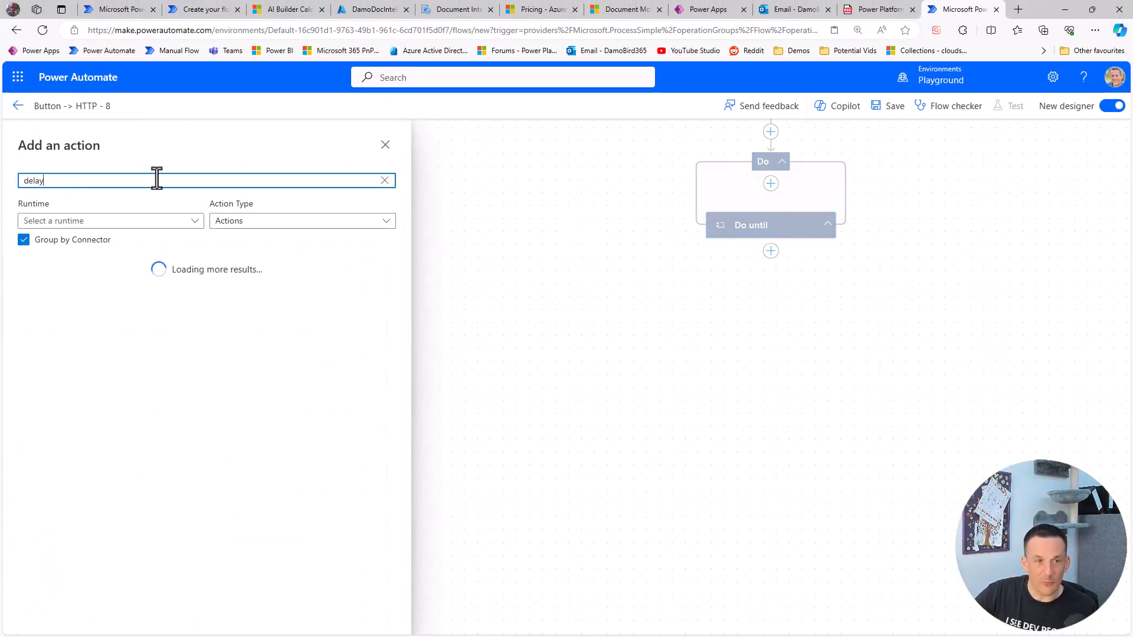
left_click(84, 316)
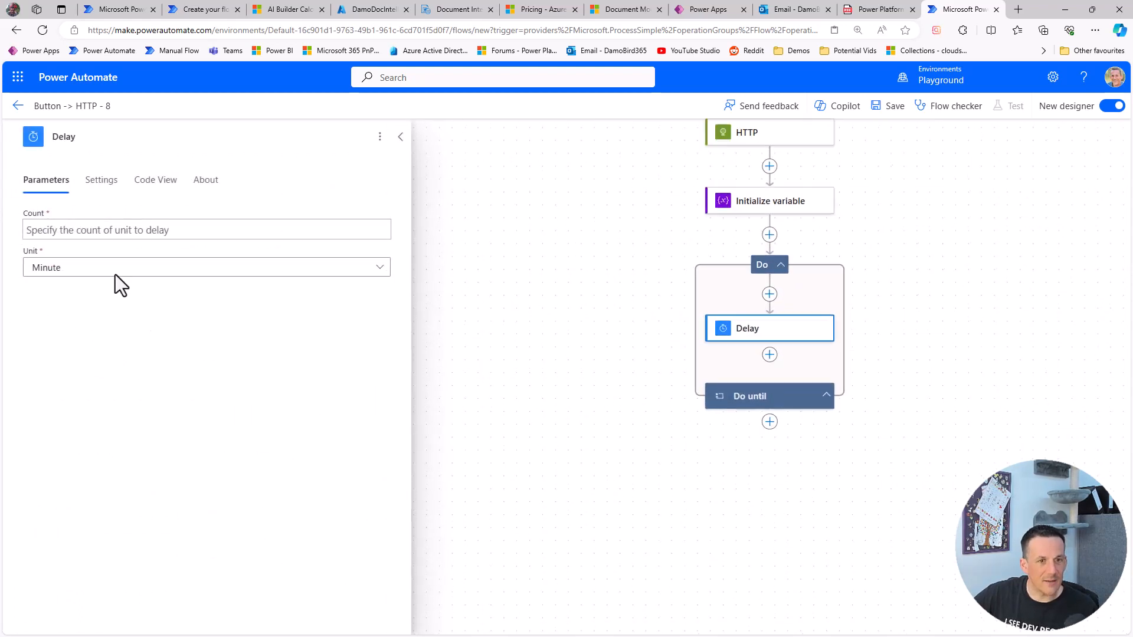
- Set the Delay action to a count of 10 with the unit Second
left_click(73, 230)
type("10")
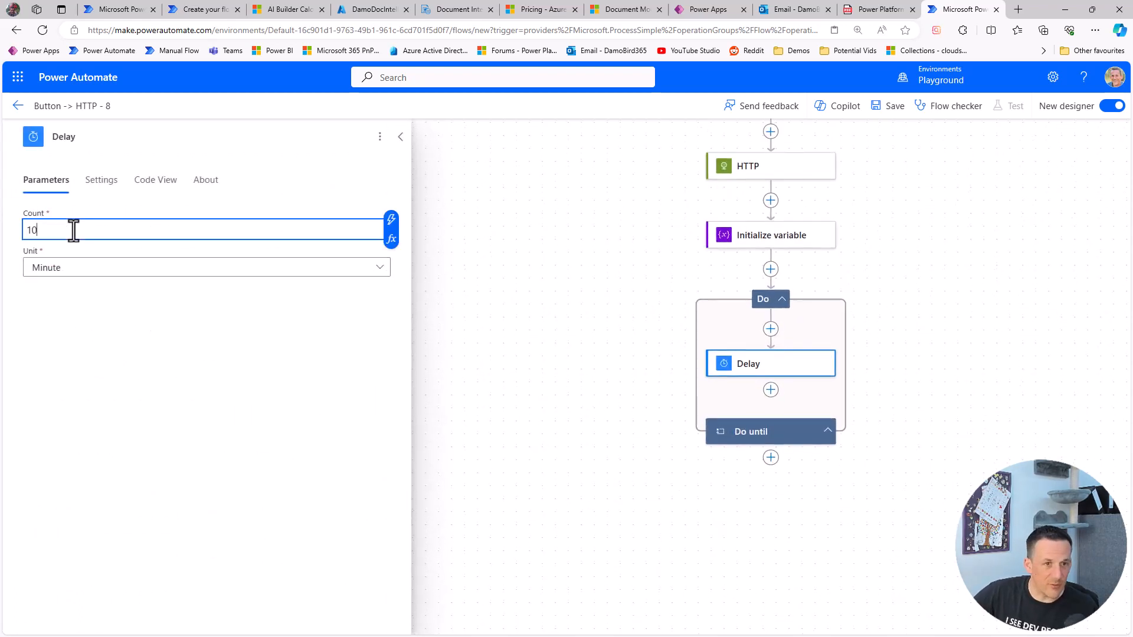
left_click(155, 269)
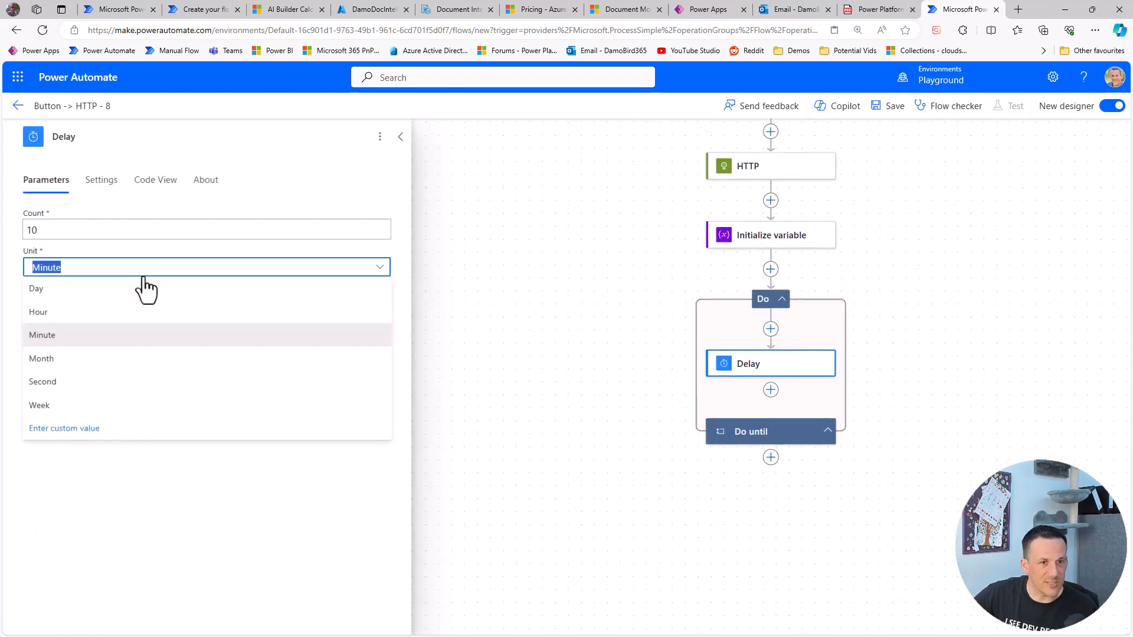
left_click(62, 383)
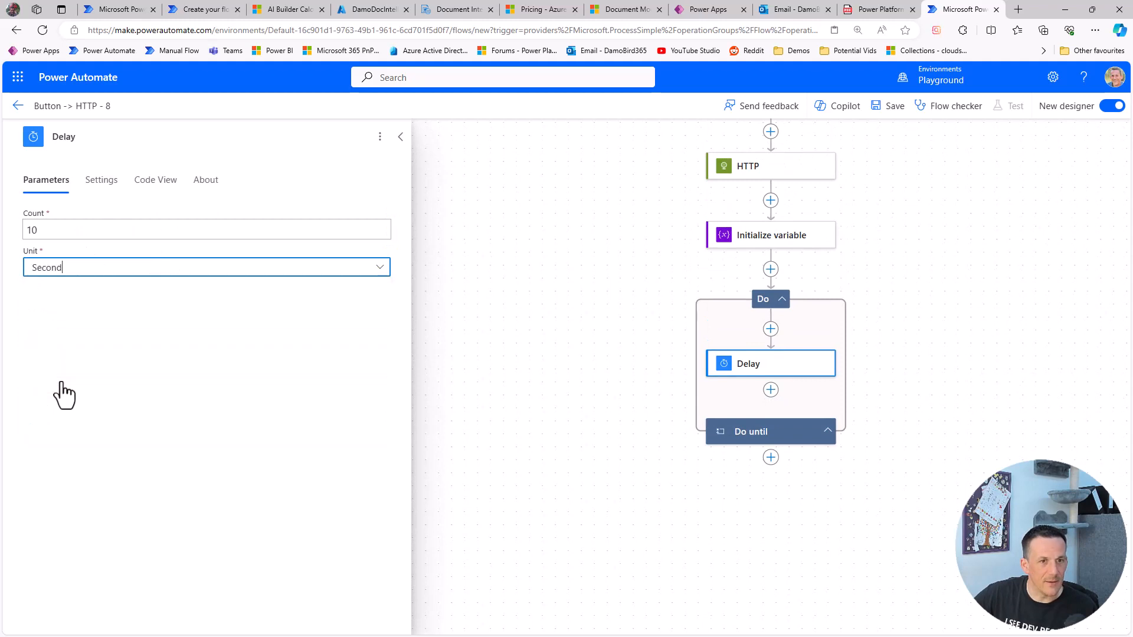
- Add a second HTTP action below the Delay inside the Do until loop
left_click(771, 390)
left_click(829, 376)
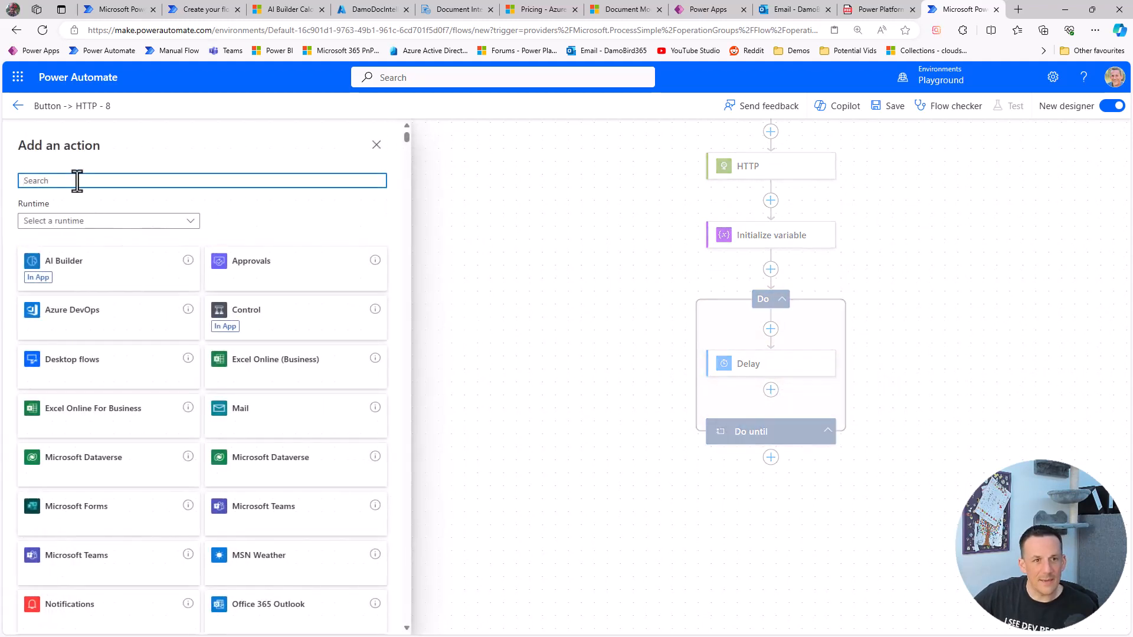
type("http")
scroll(144, 411, "down", 5)
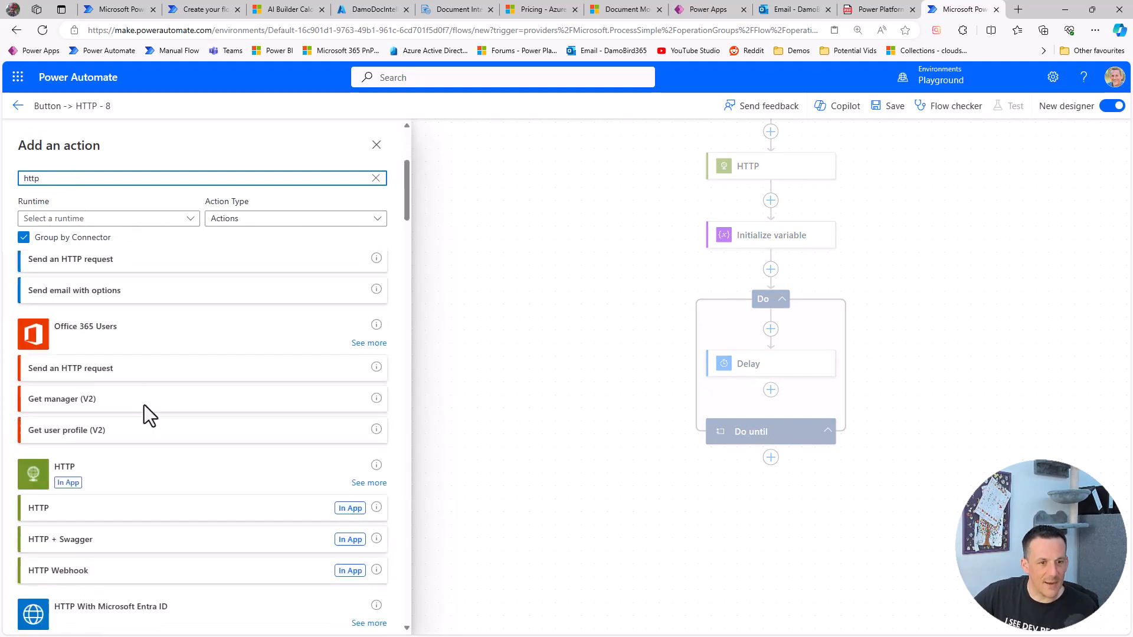
left_click(88, 436)
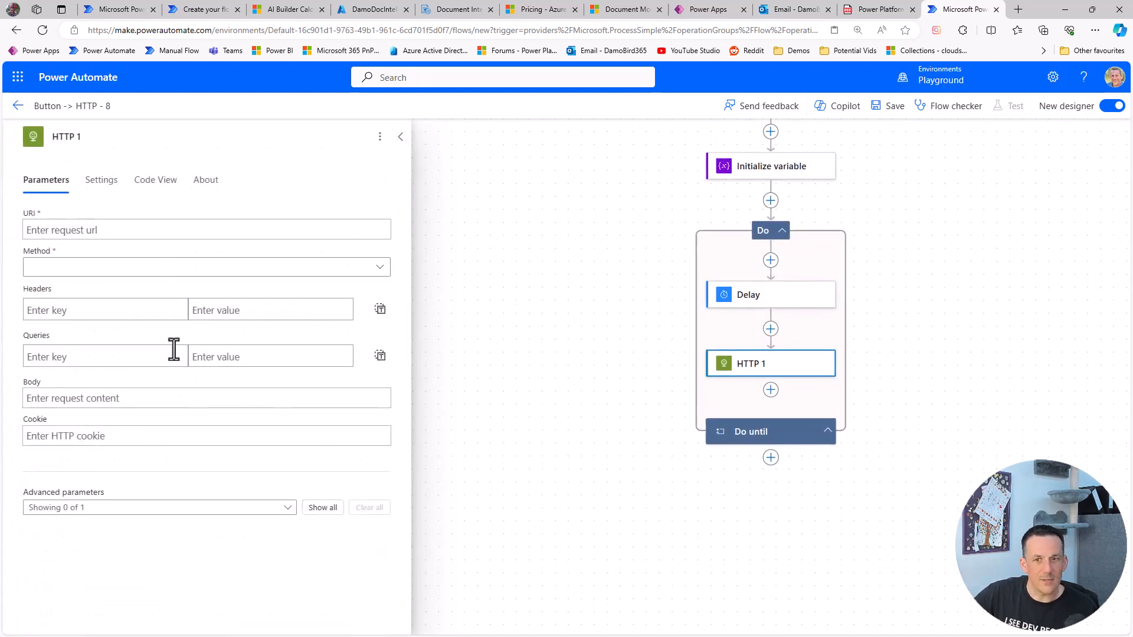
- Write the expression outputs('HTTP')?['headers']?['Operation-Location'] for the URI of the HTTP 1 action
scroll(745, 157, "up", 1)
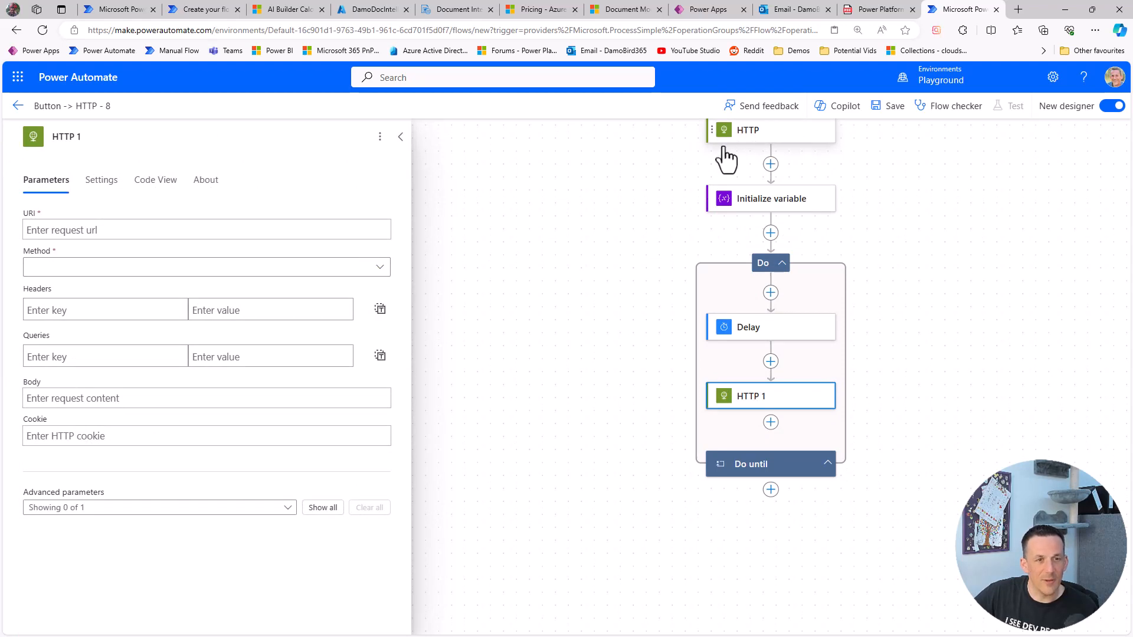
left_click(97, 230)
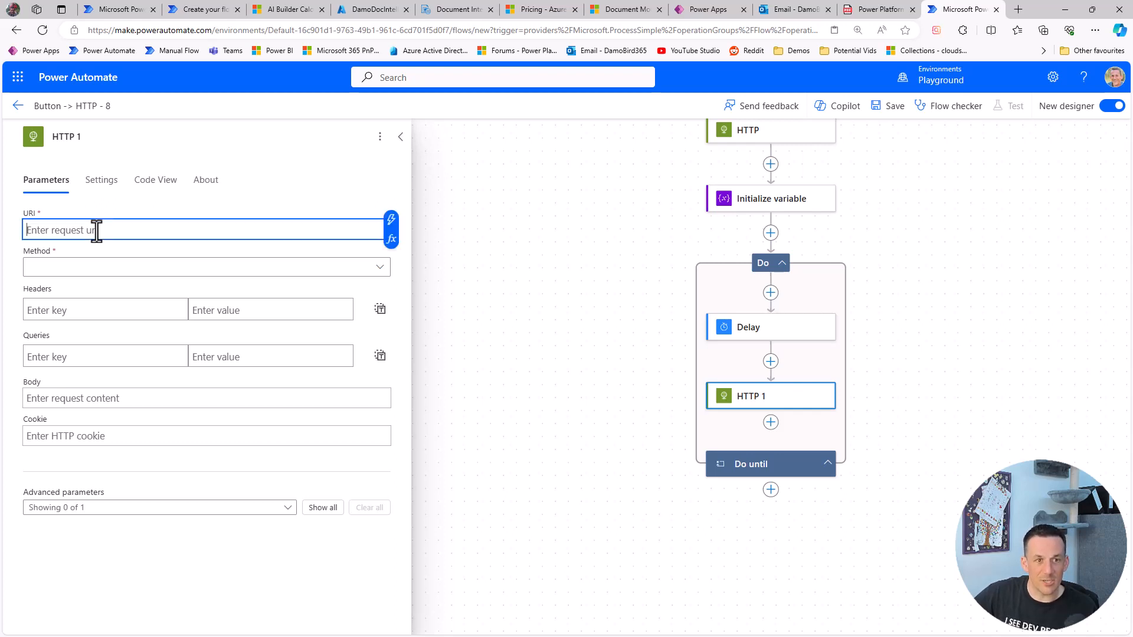
left_click(392, 239)
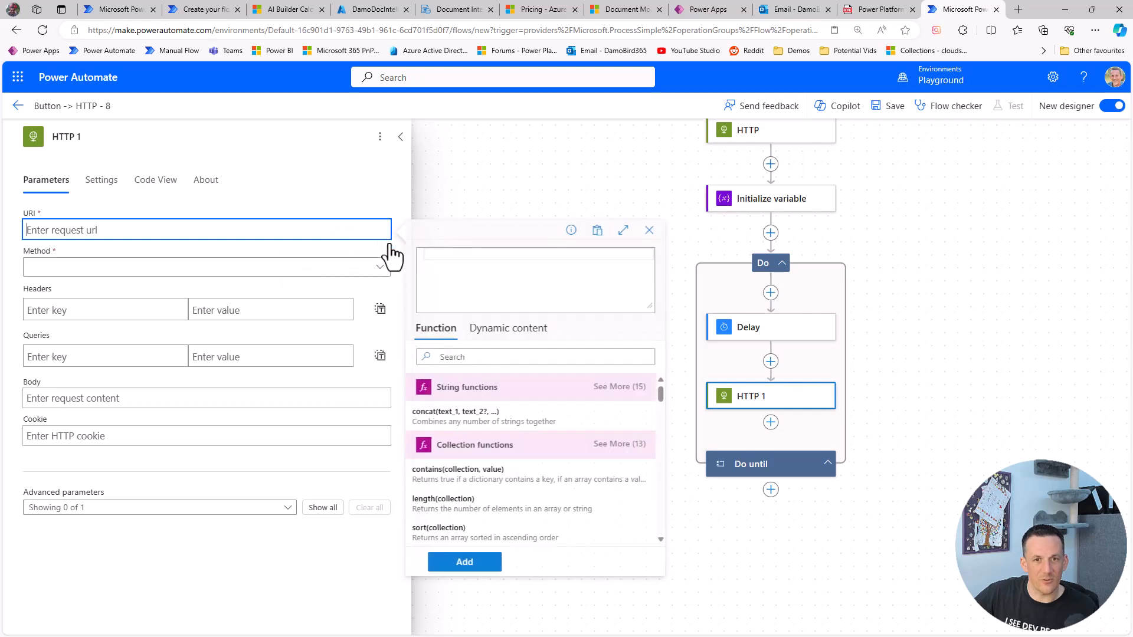
left_click(496, 329)
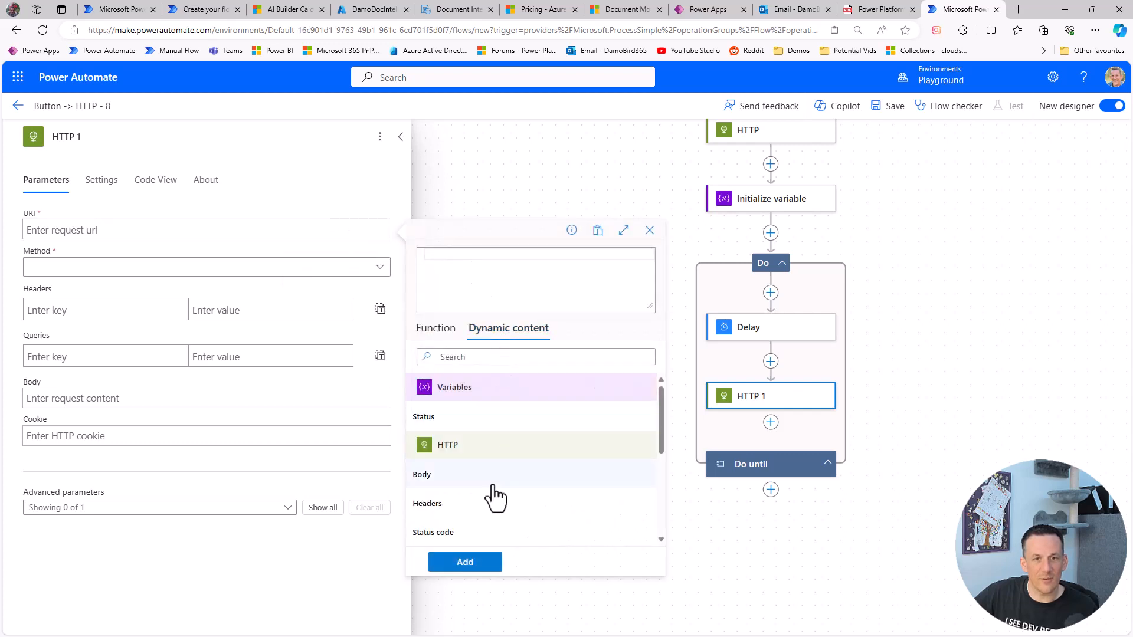
left_click(469, 508)
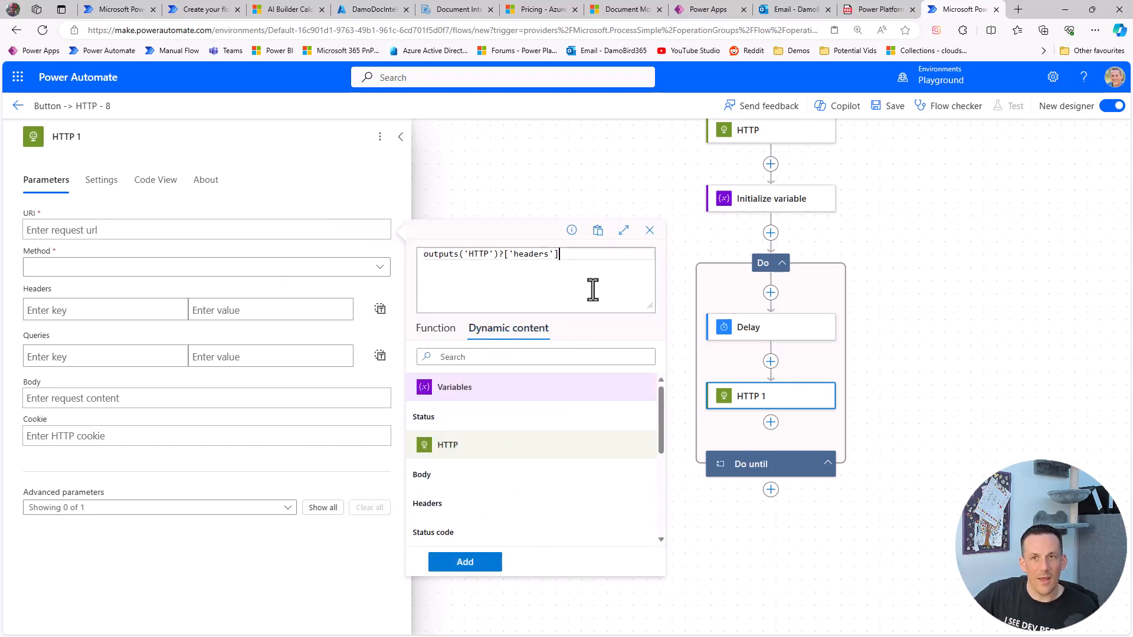
left_click(619, 9)
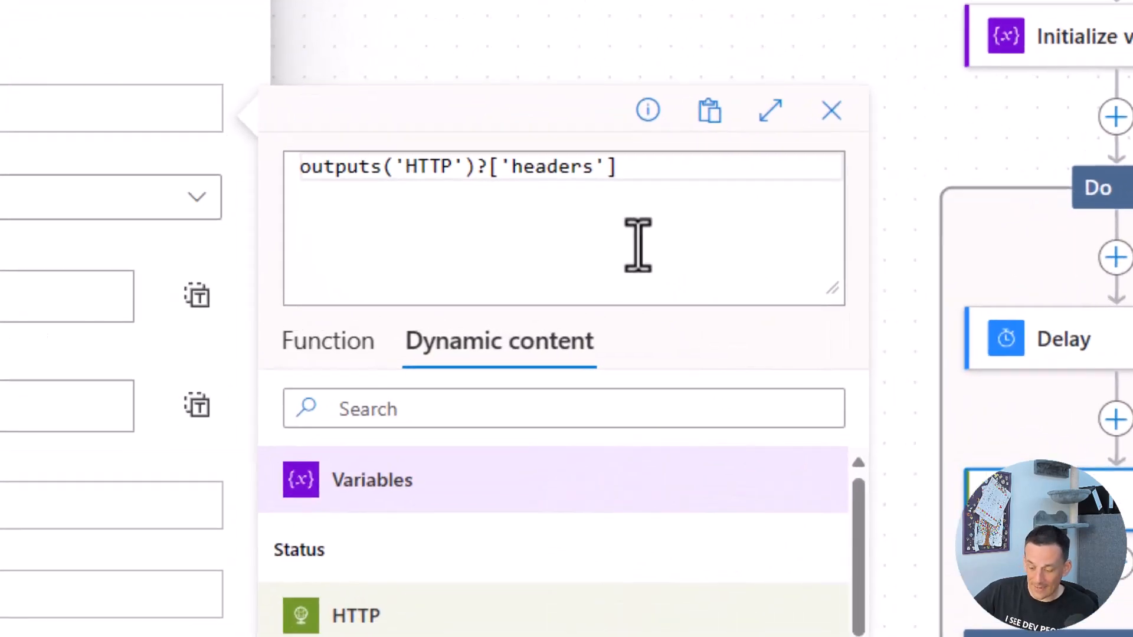
type("?[")
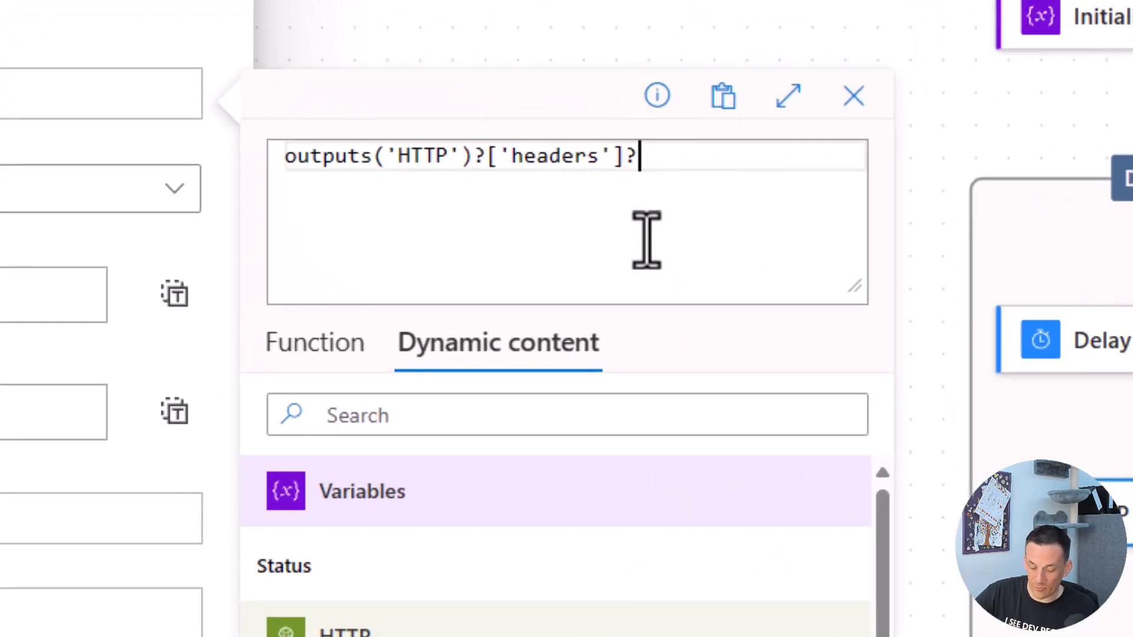
type("'")
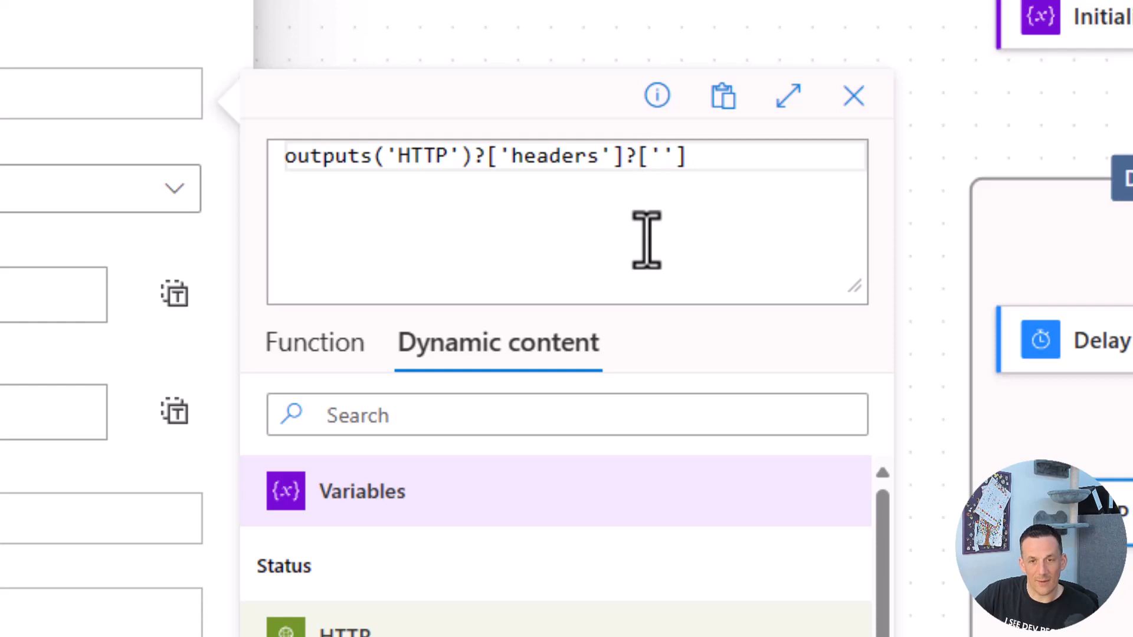
type("Operation-Location")
left_click(809, 418)
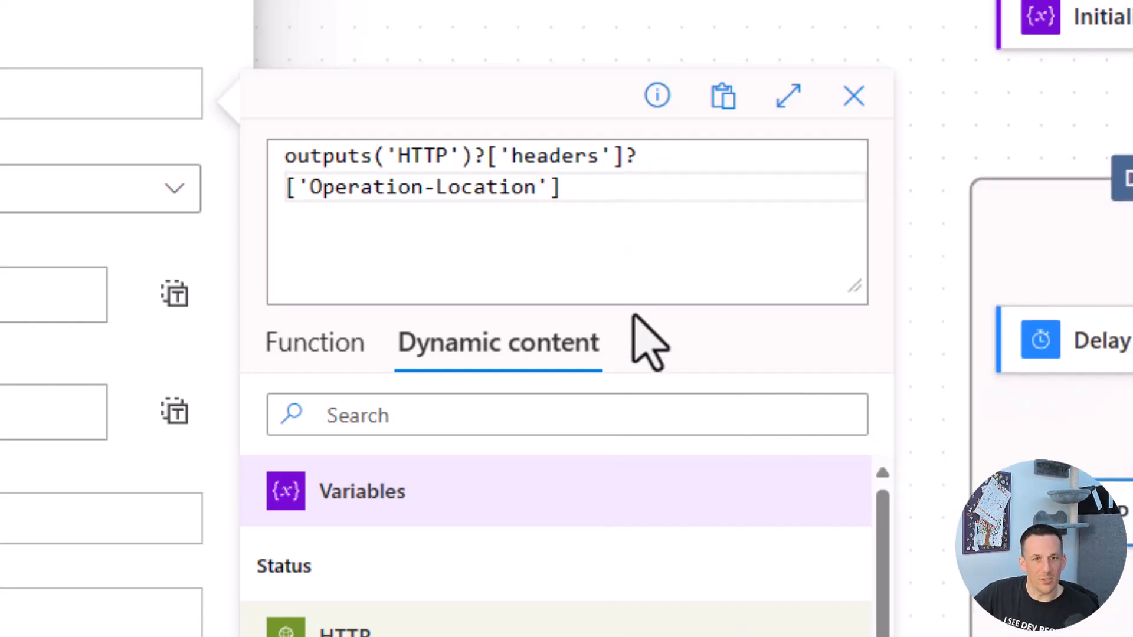
- Rewrite the expression as outputs('HTTP')?['headers/Operation-Location'] and insert it as the HTTP 1 action's URI
left_click_drag(311, 190, 615, 158)
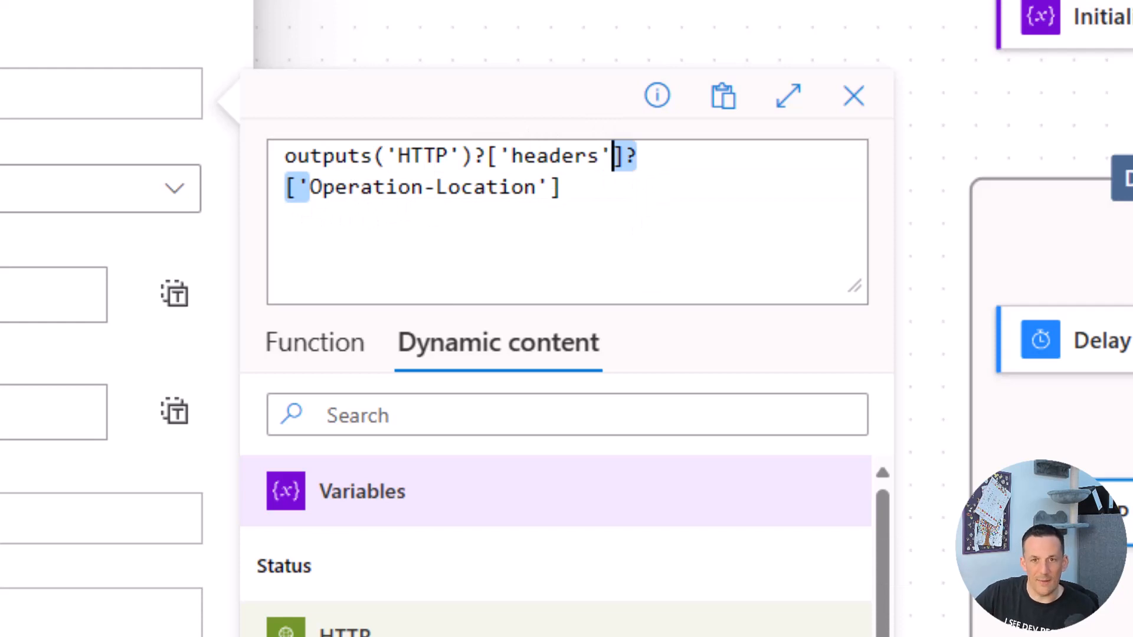
key("BackSpace")
key("BackSpace")
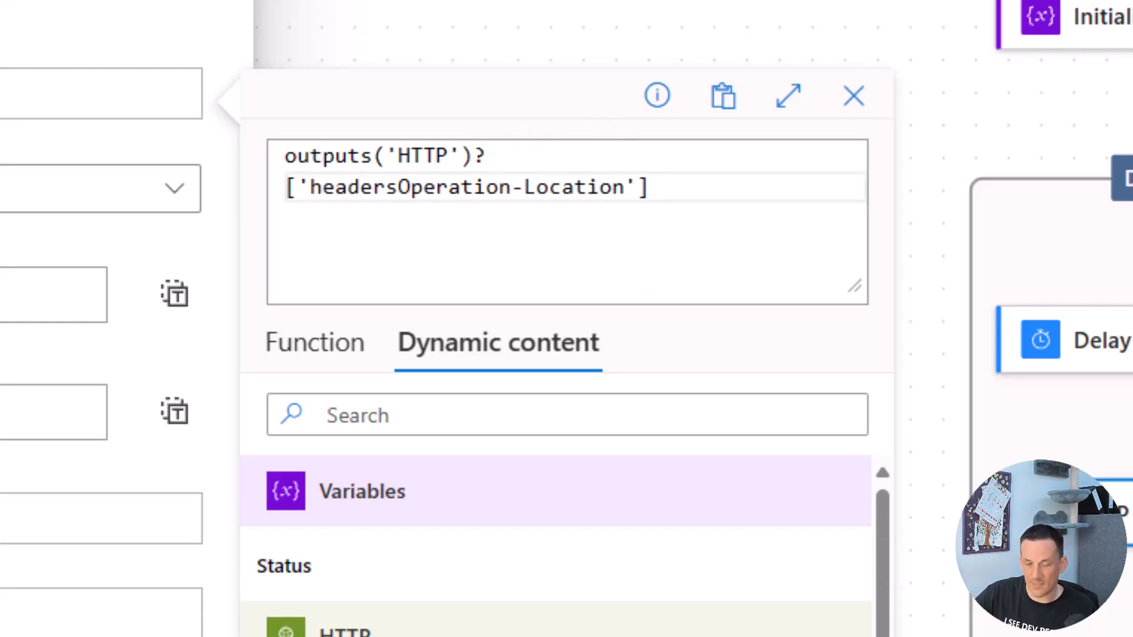
type("/")
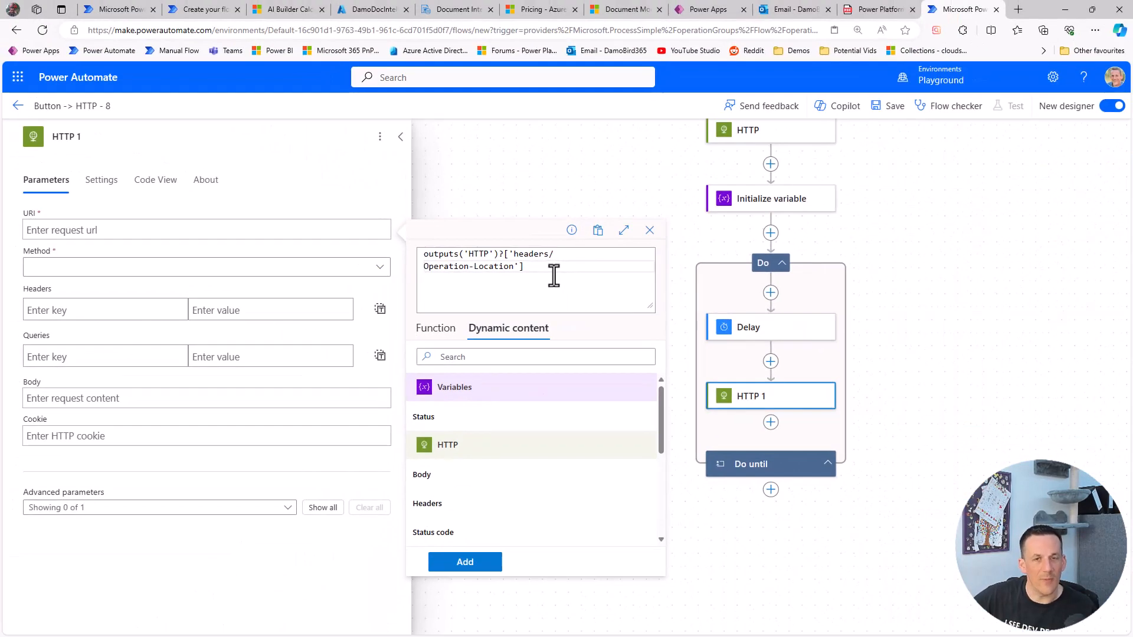
left_click(476, 565)
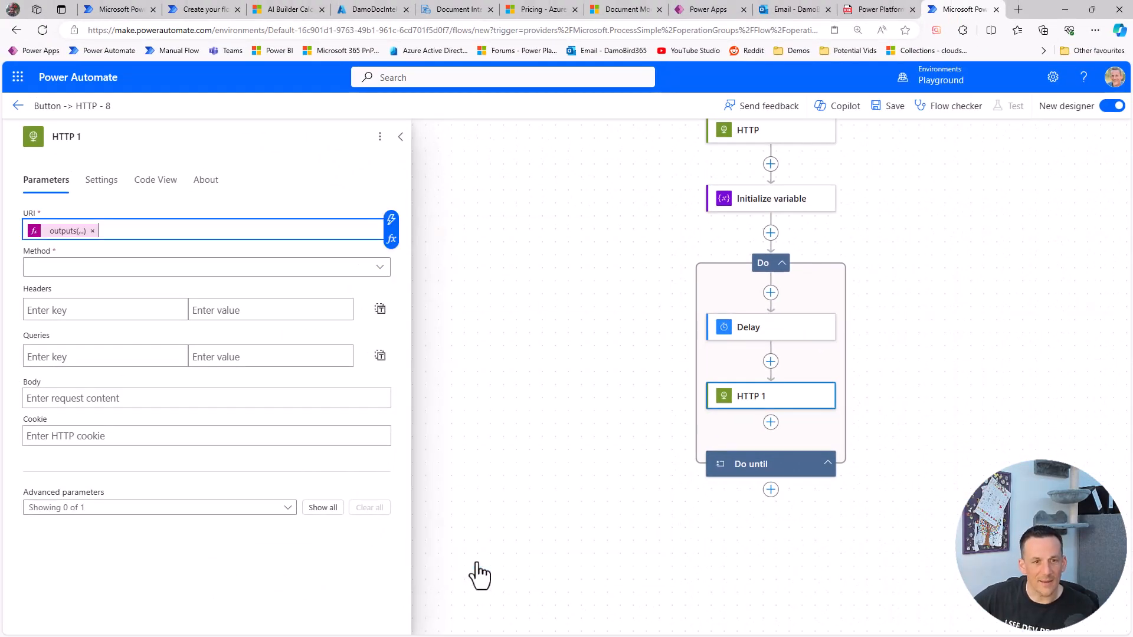
- Set the HTTP 1 method to GET and add an Ocp-Apim-Subscription-Key header with the API key as its value
left_click(361, 269)
left_click(65, 311)
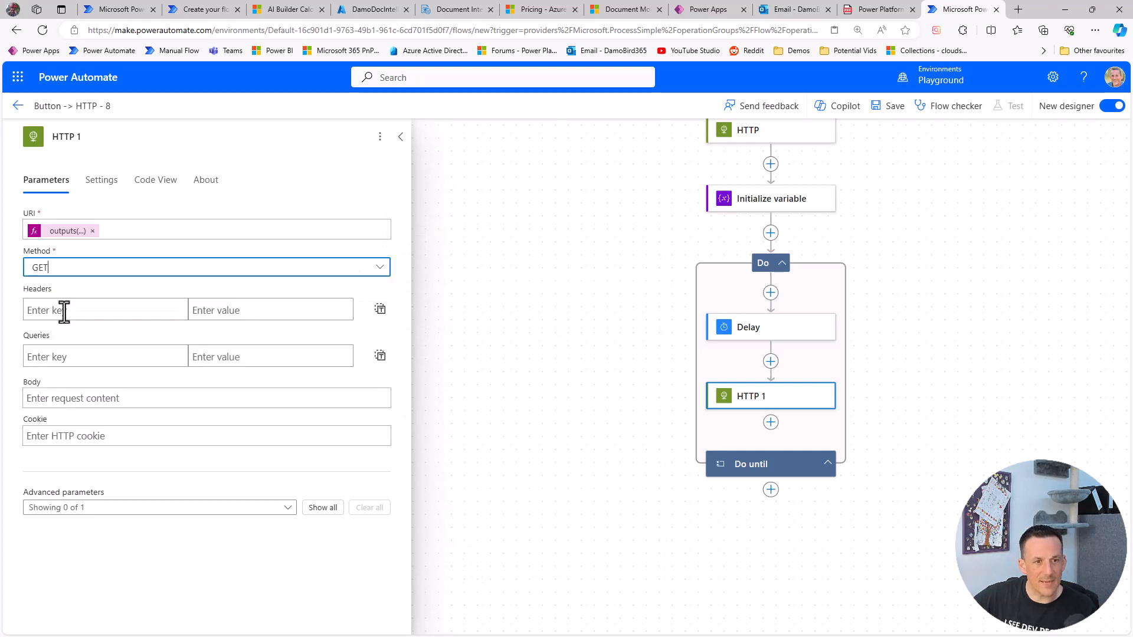
left_click(63, 311)
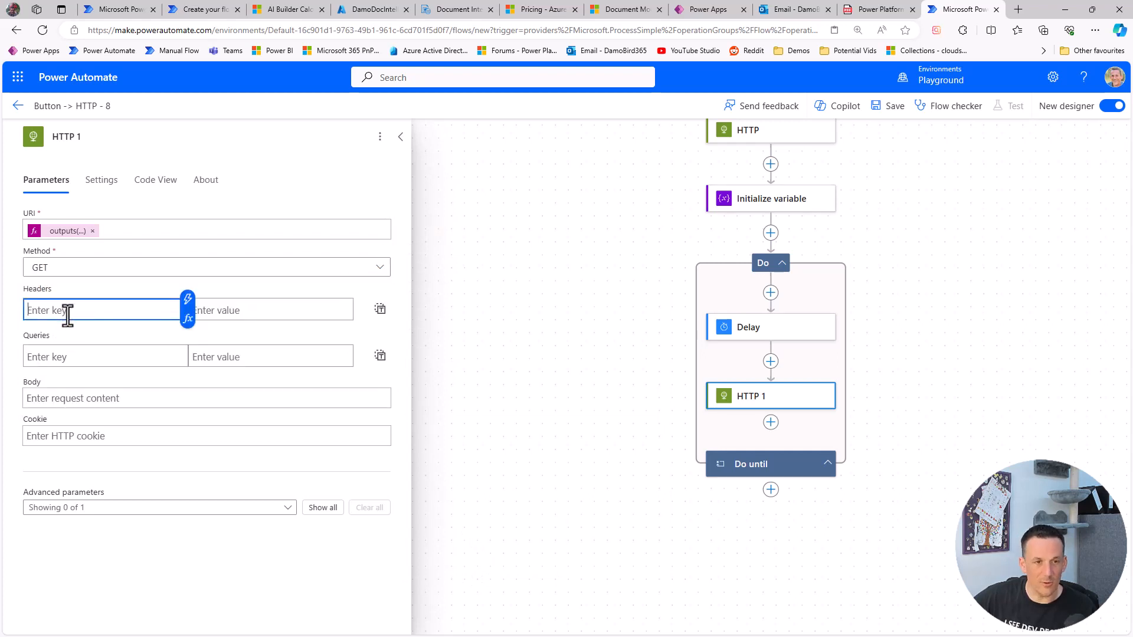
key("super+v")
left_click(95, 435)
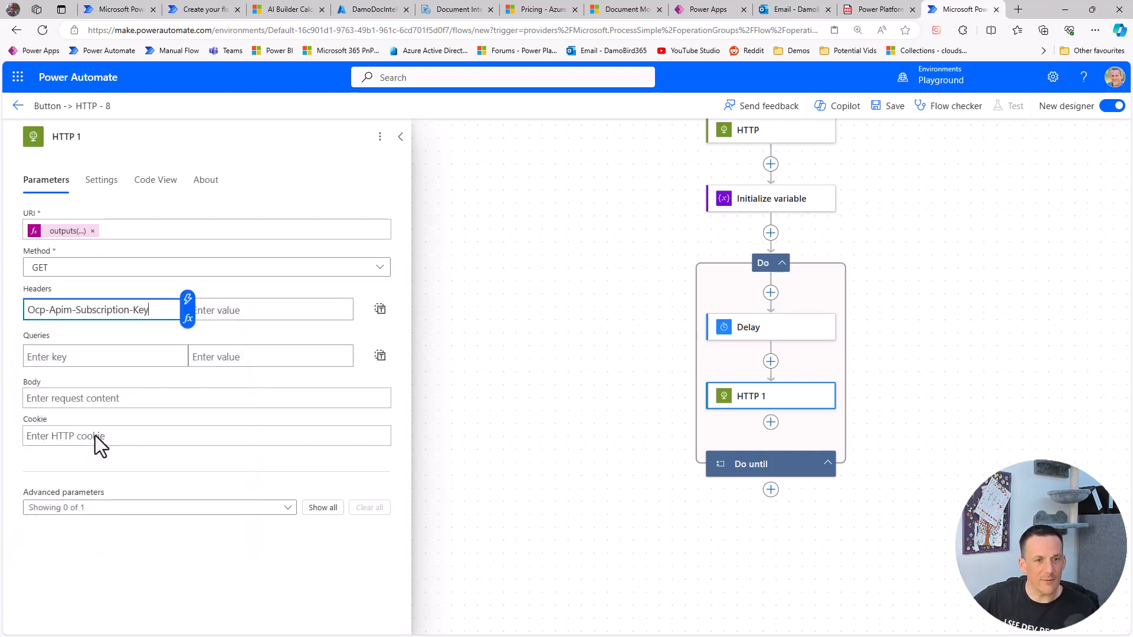
left_click(229, 308)
key("super+v")
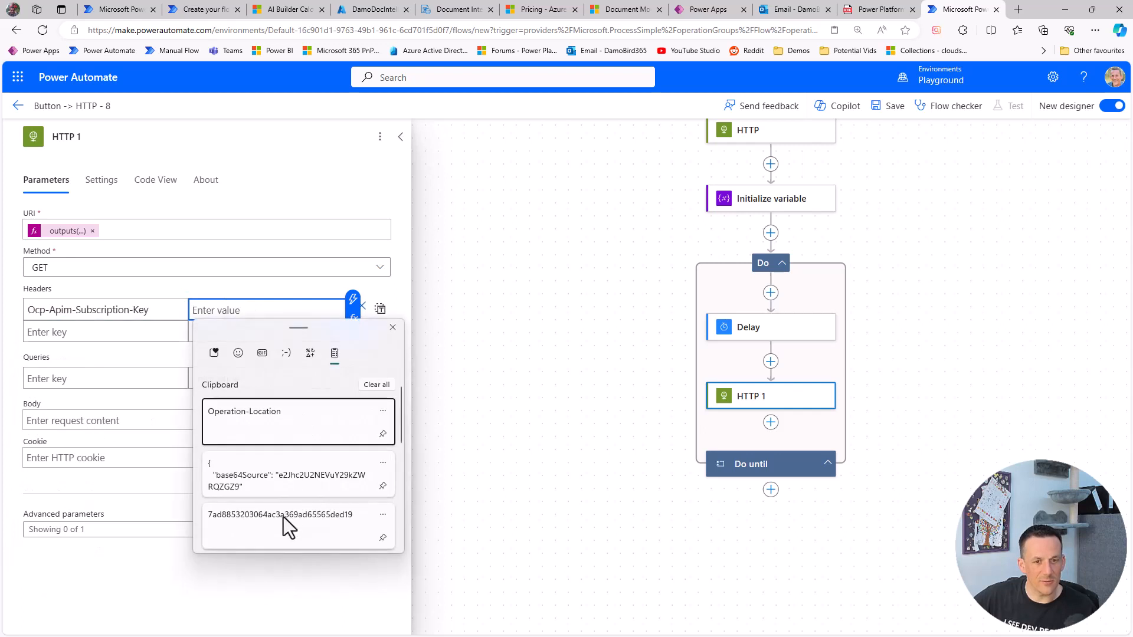
left_click(283, 517)
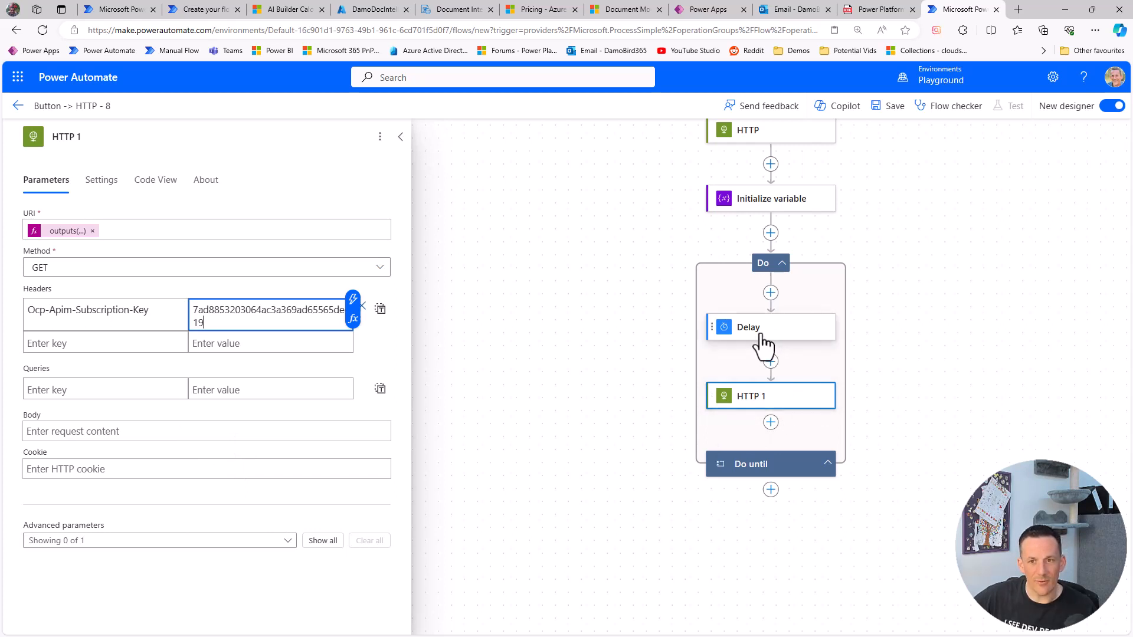
- Add a Set variable action below HTTP 1 inside the Do until loop
left_click(772, 424)
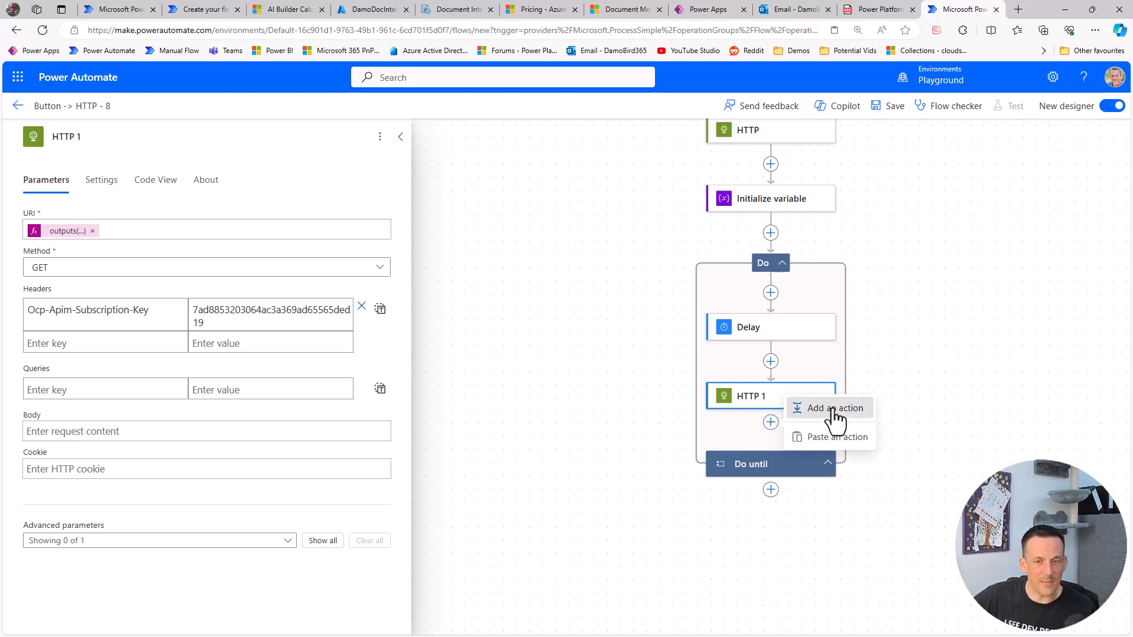
left_click(835, 414)
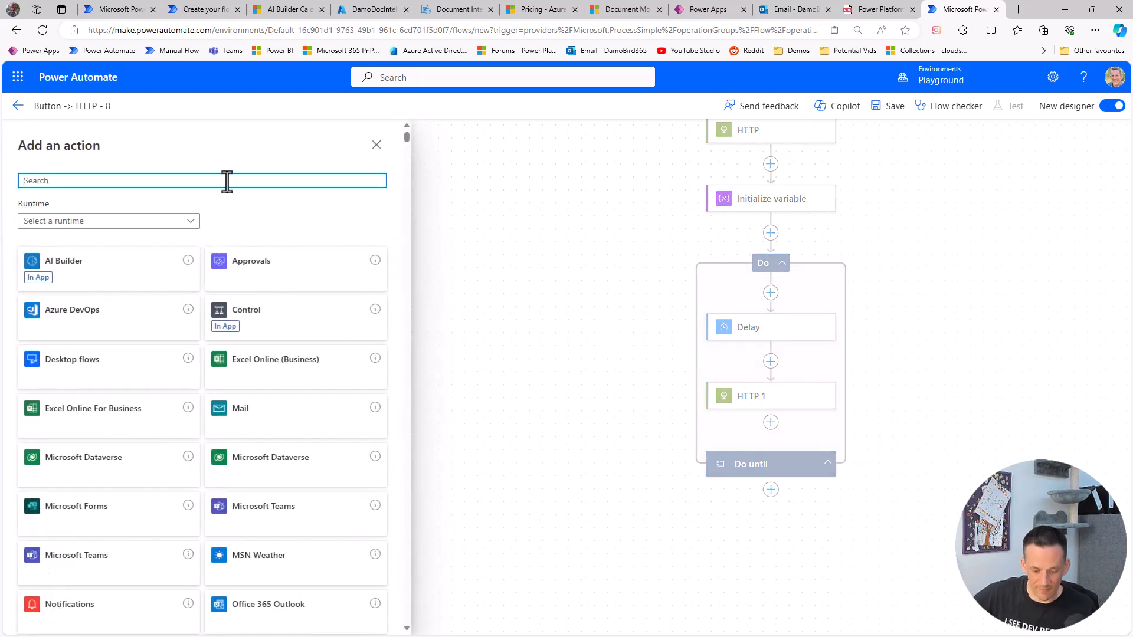
type("s")
- Make the Set variable action set Status to the expression body('HTTP_1')?['status']
left_click(204, 230)
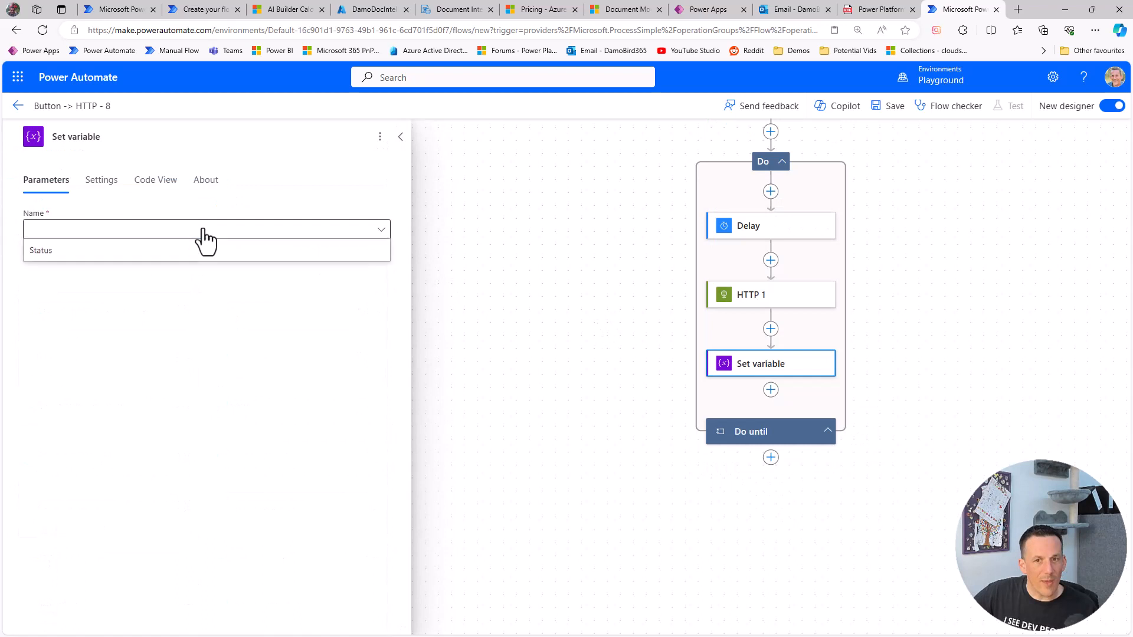
left_click(100, 252)
left_click(87, 272)
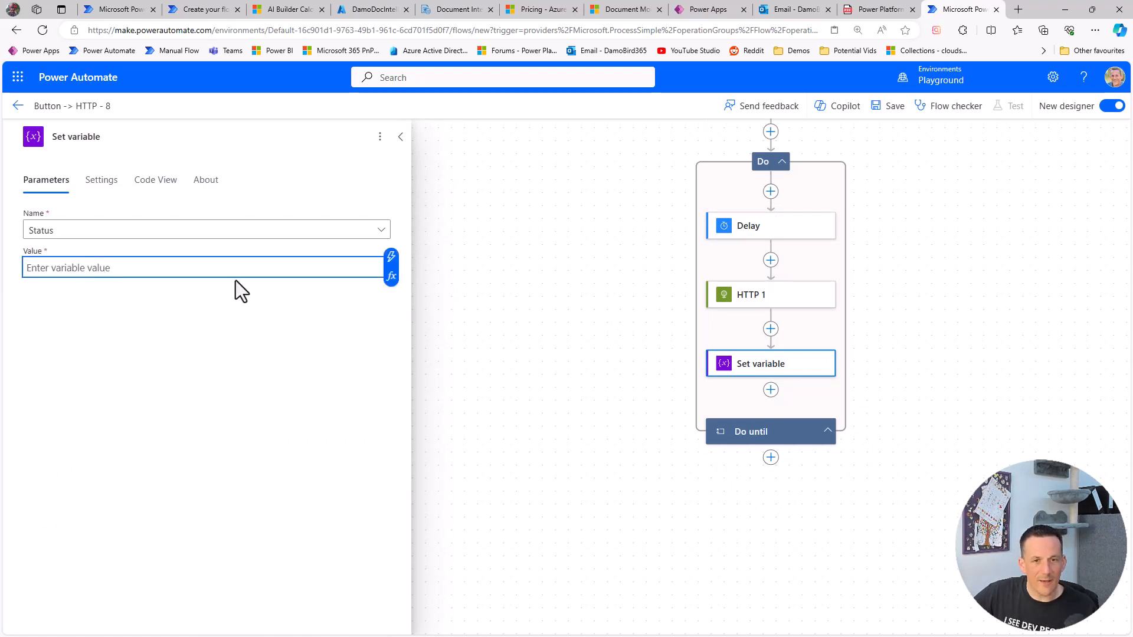
left_click(391, 277)
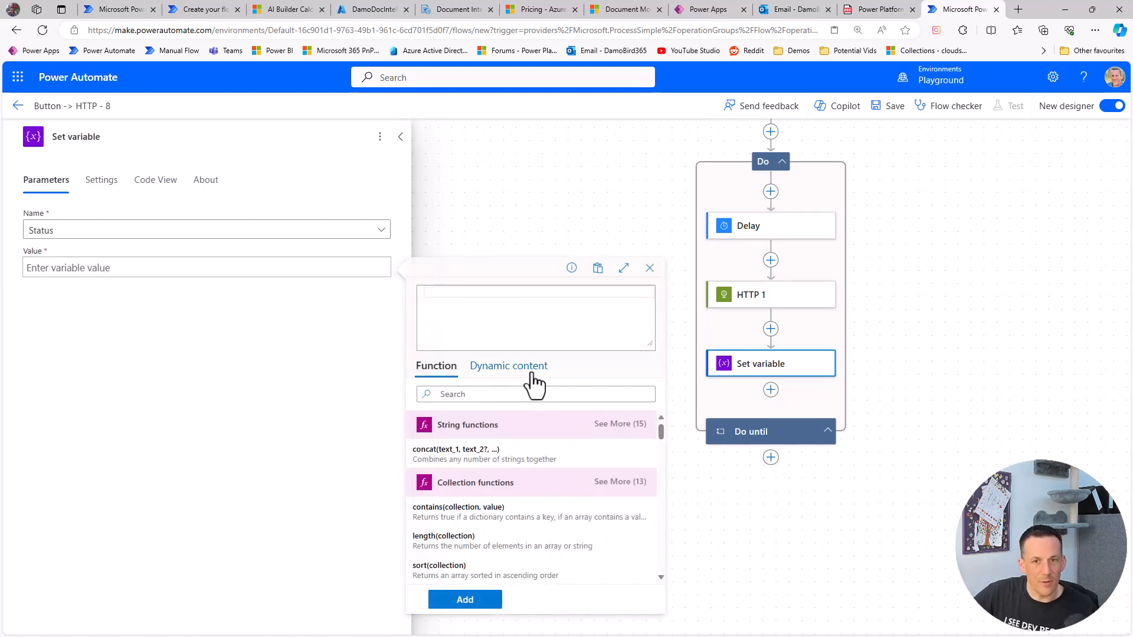
left_click(530, 375)
left_click(455, 521)
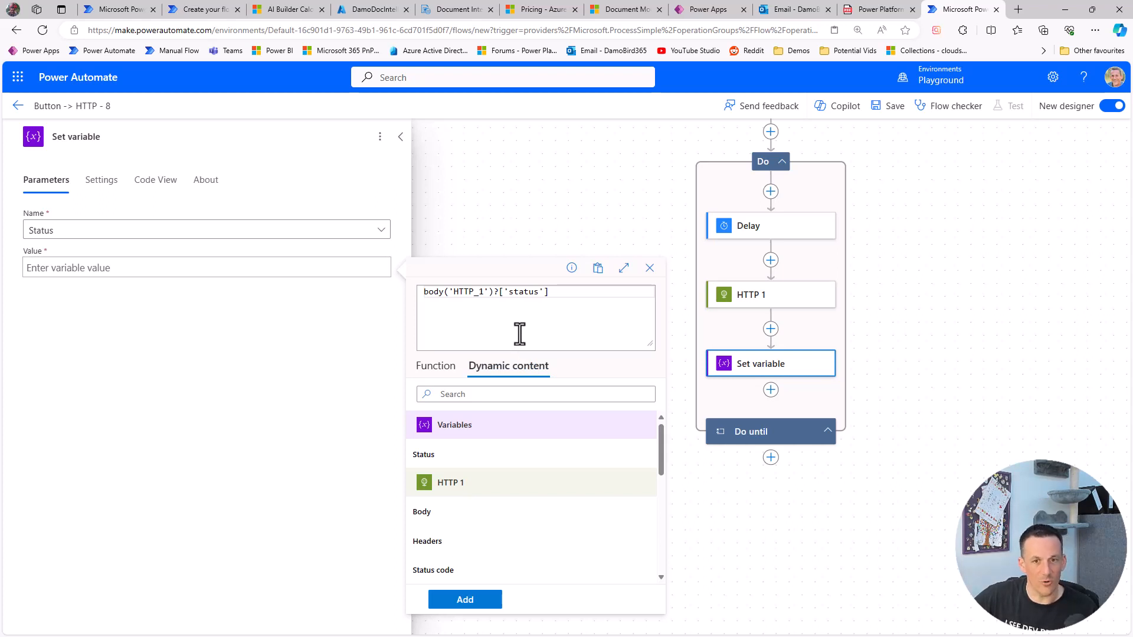
left_click(465, 599)
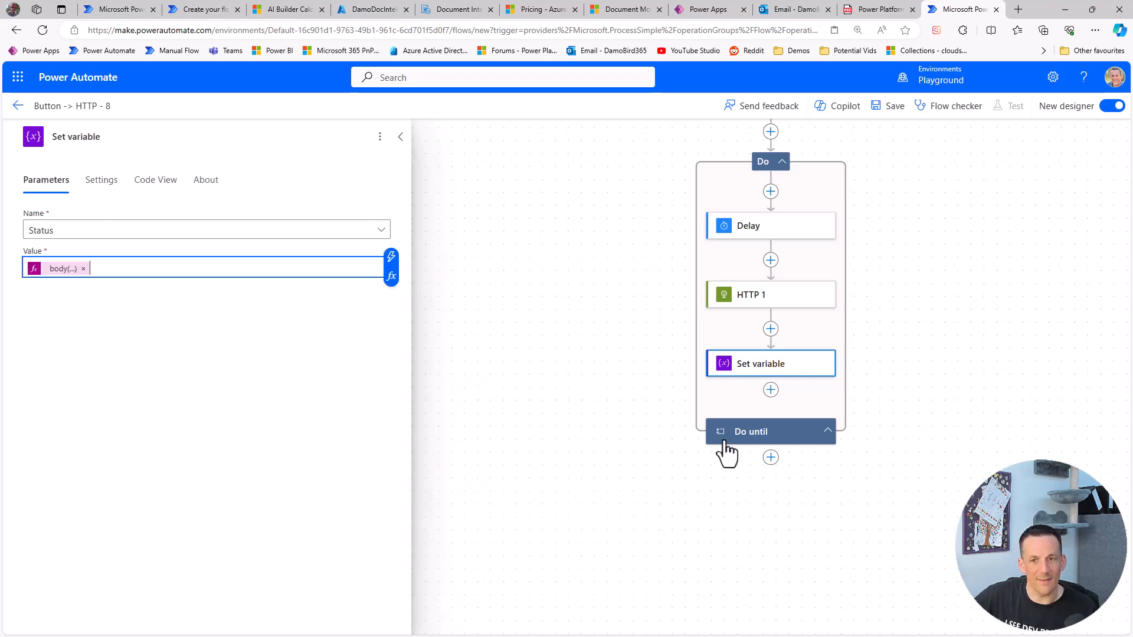
- Review the parameters of the first HTTP, Initialize variable, Delay, HTTP 1, Set variable and Do until actions
scroll(726, 455, "up", 2)
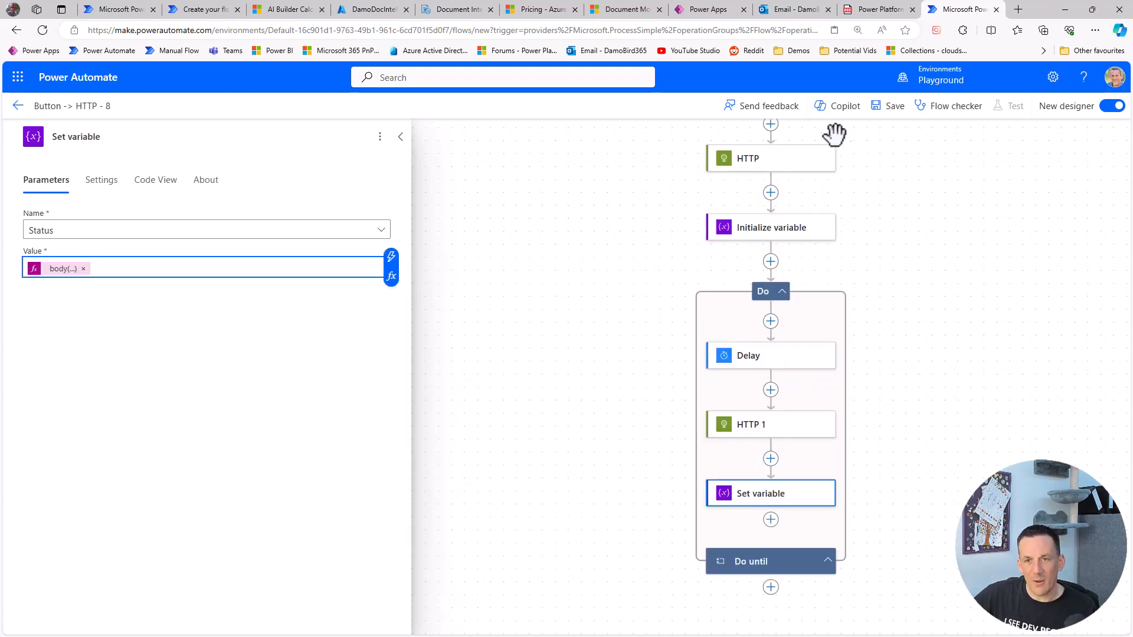
left_click(740, 168)
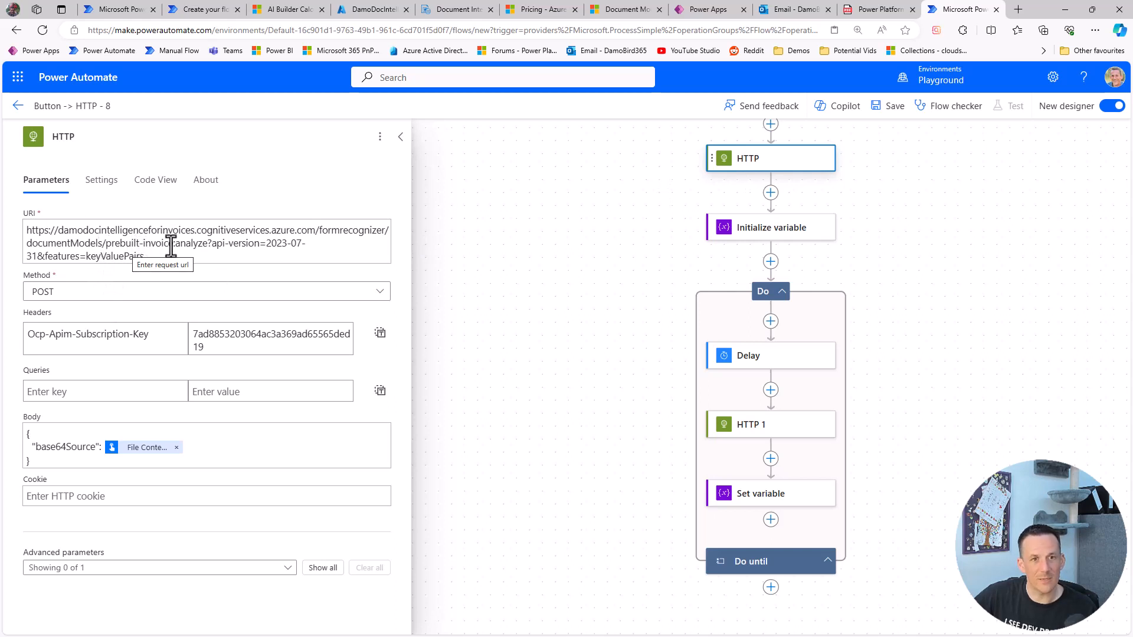
left_click(768, 234)
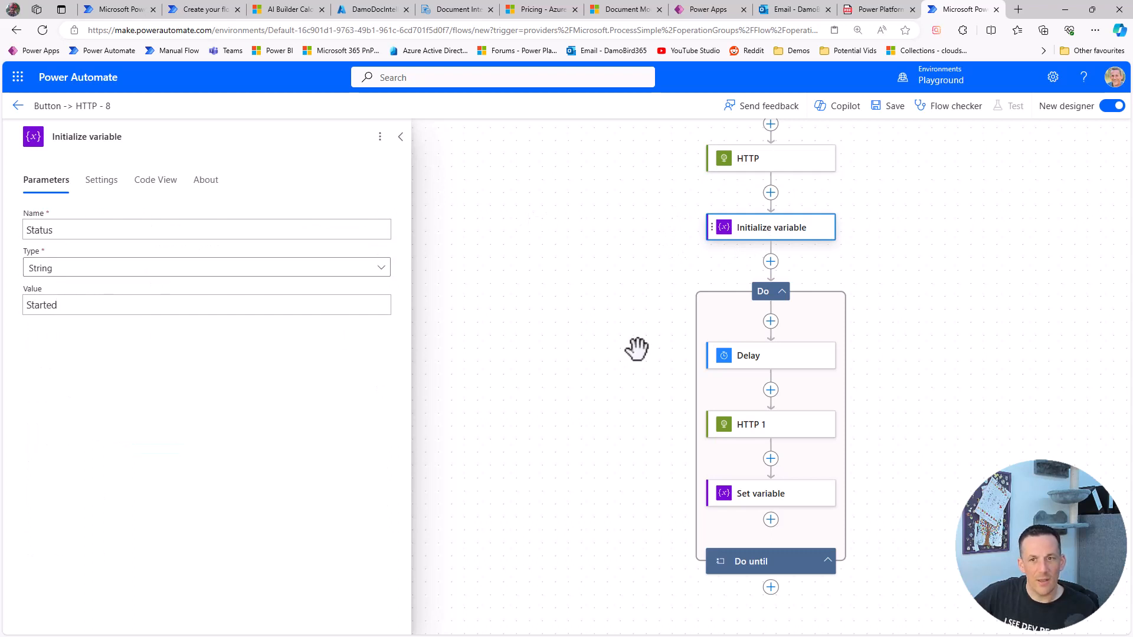
left_click(778, 567)
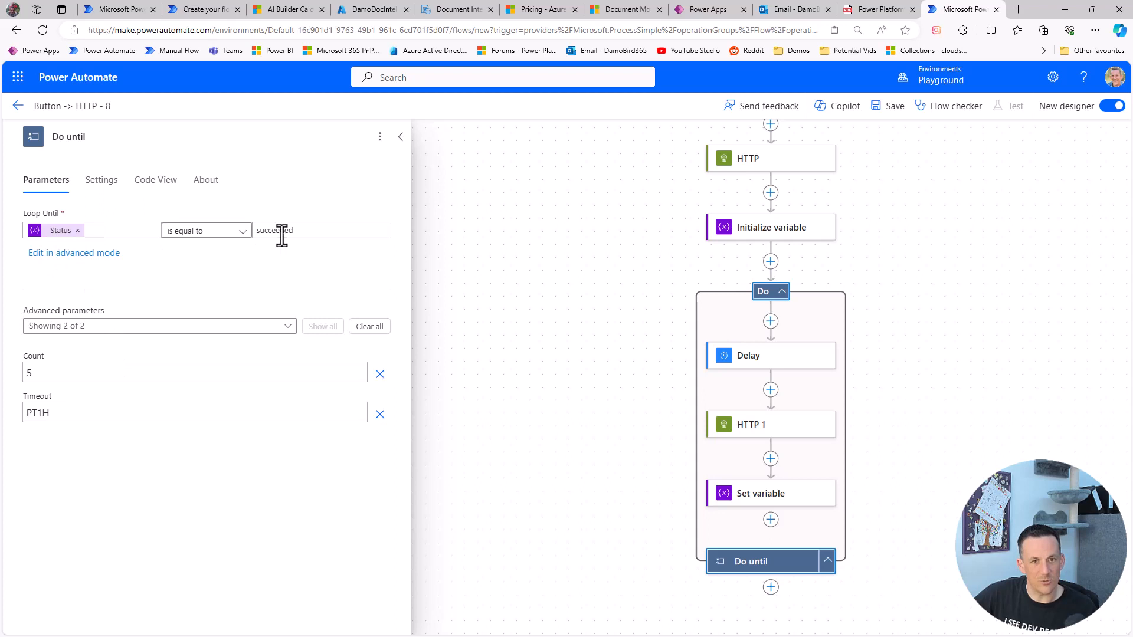
left_click(773, 360)
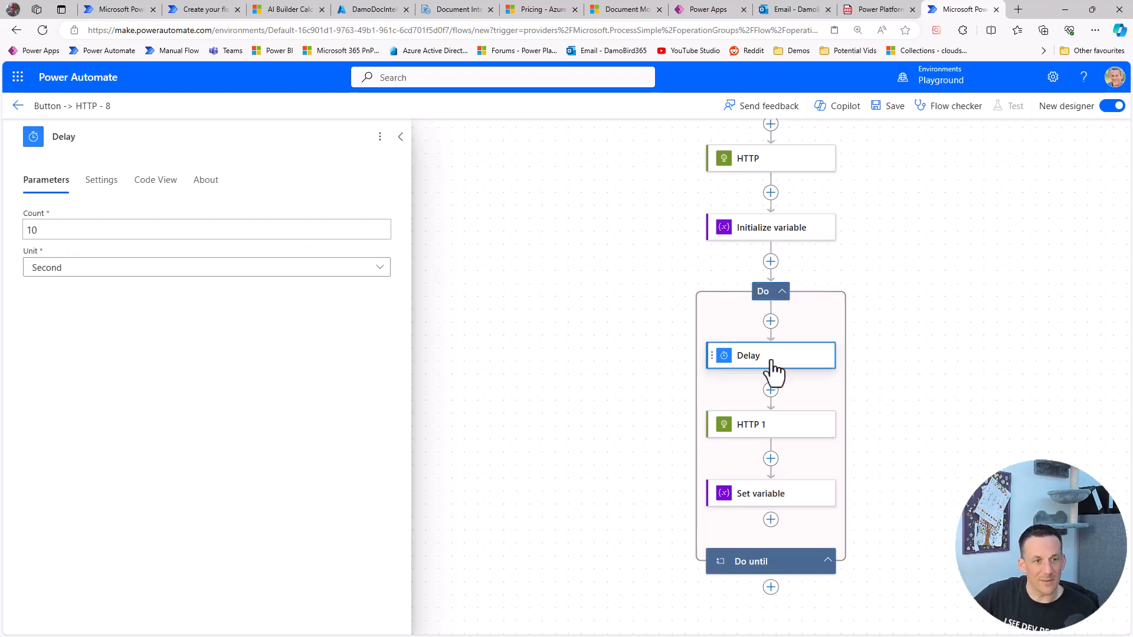
left_click(760, 429)
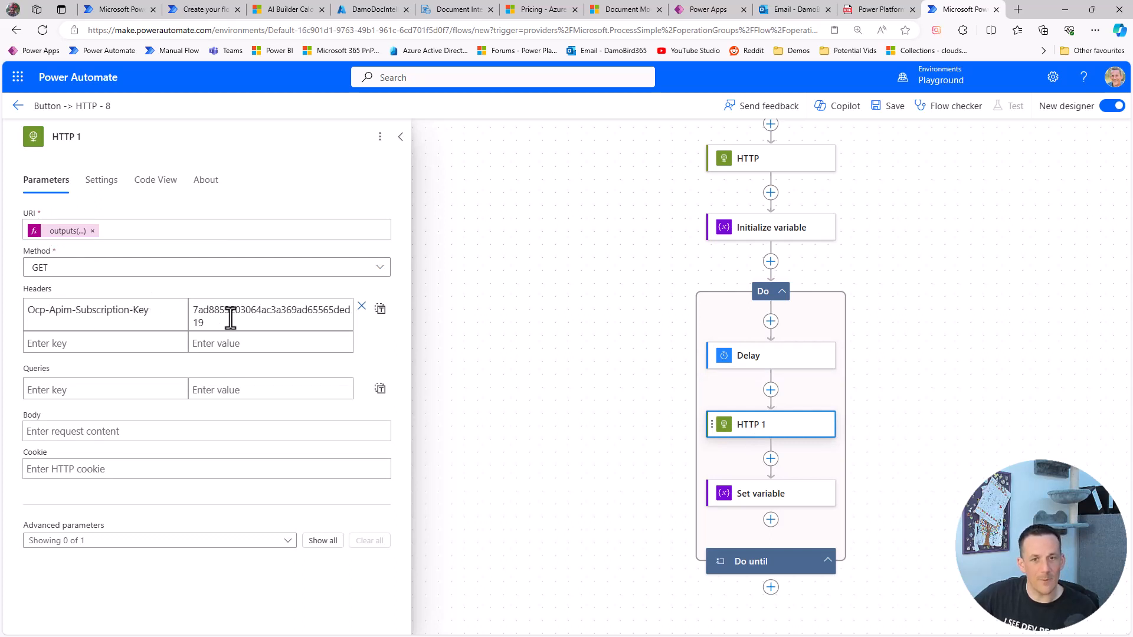
left_click(748, 506)
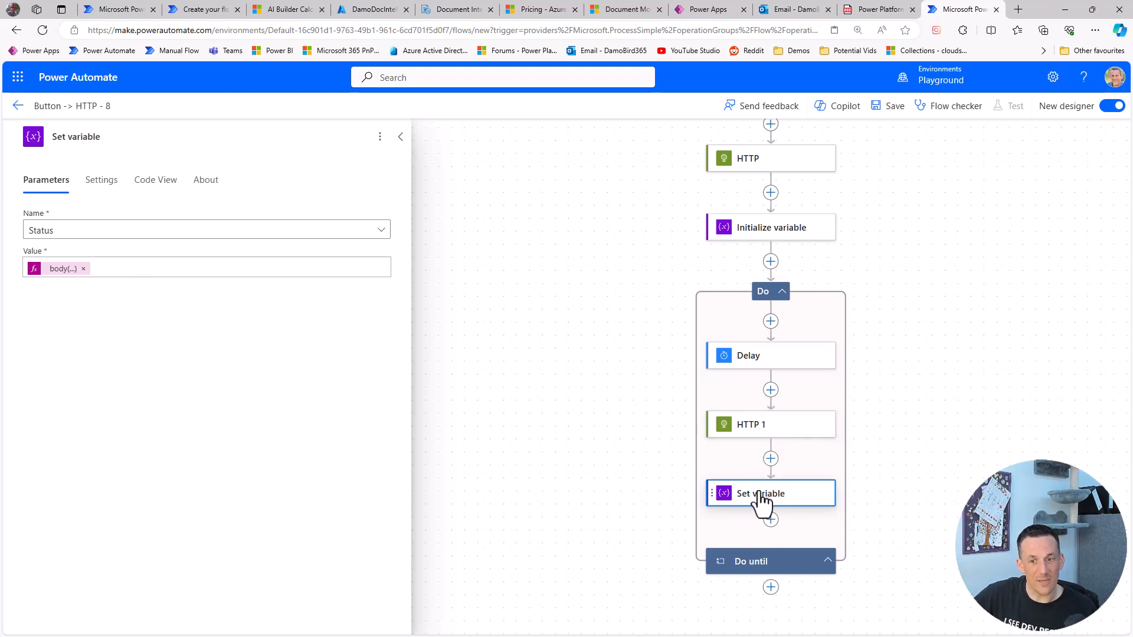
left_click(774, 568)
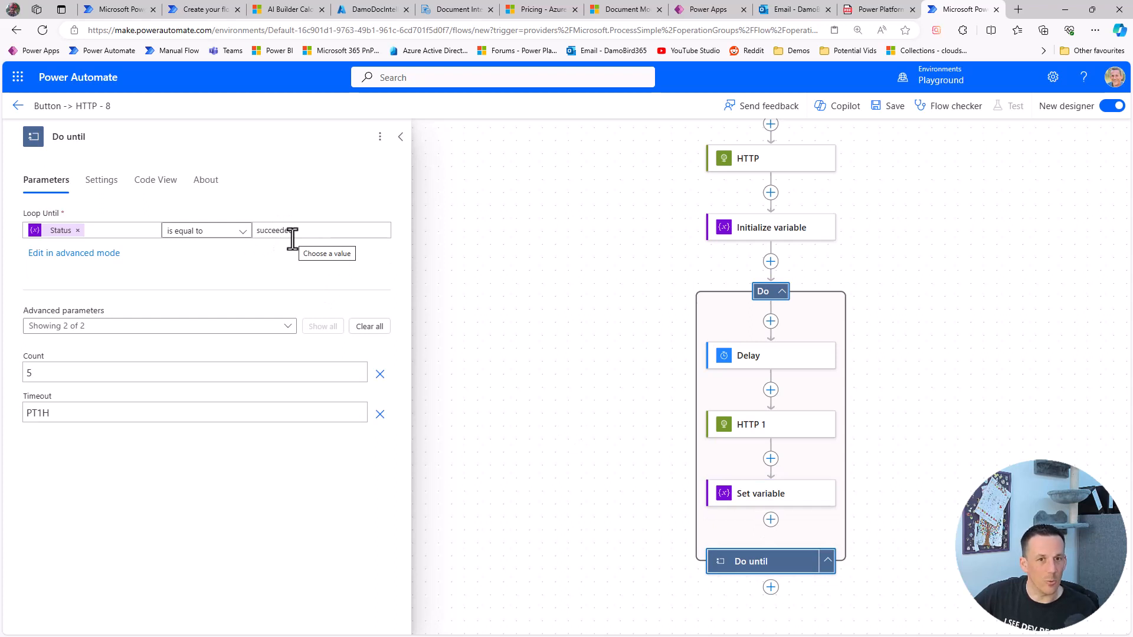
- Add a Compose action after the Do until loop and set its input to the Body output of HTTP 1
scroll(647, 476, "down", 3)
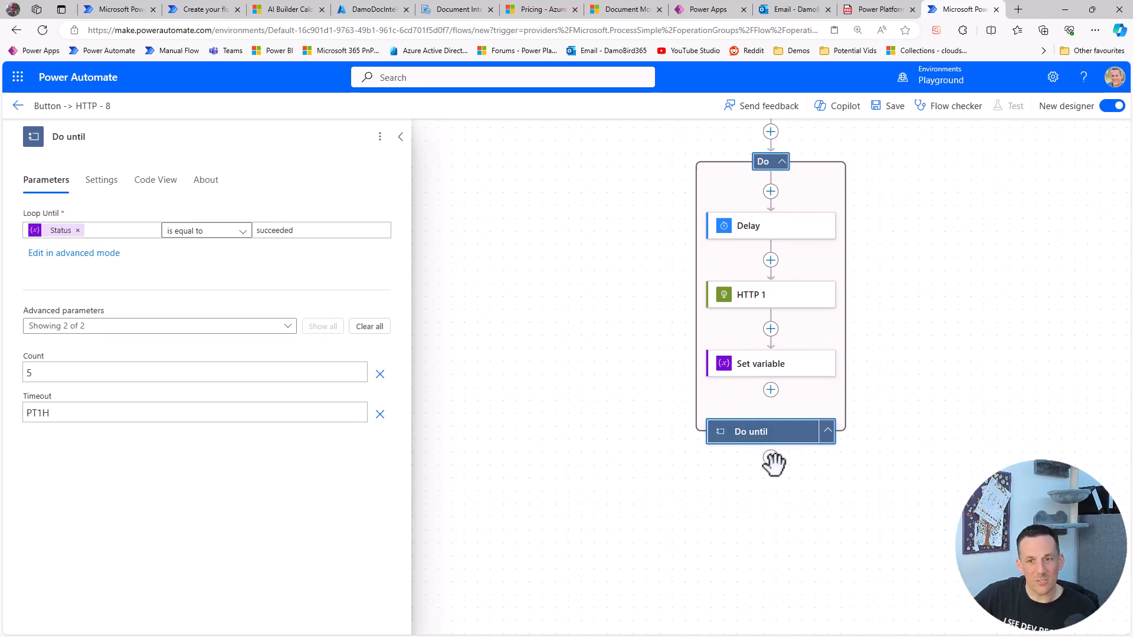
left_click(771, 459)
left_click(809, 445)
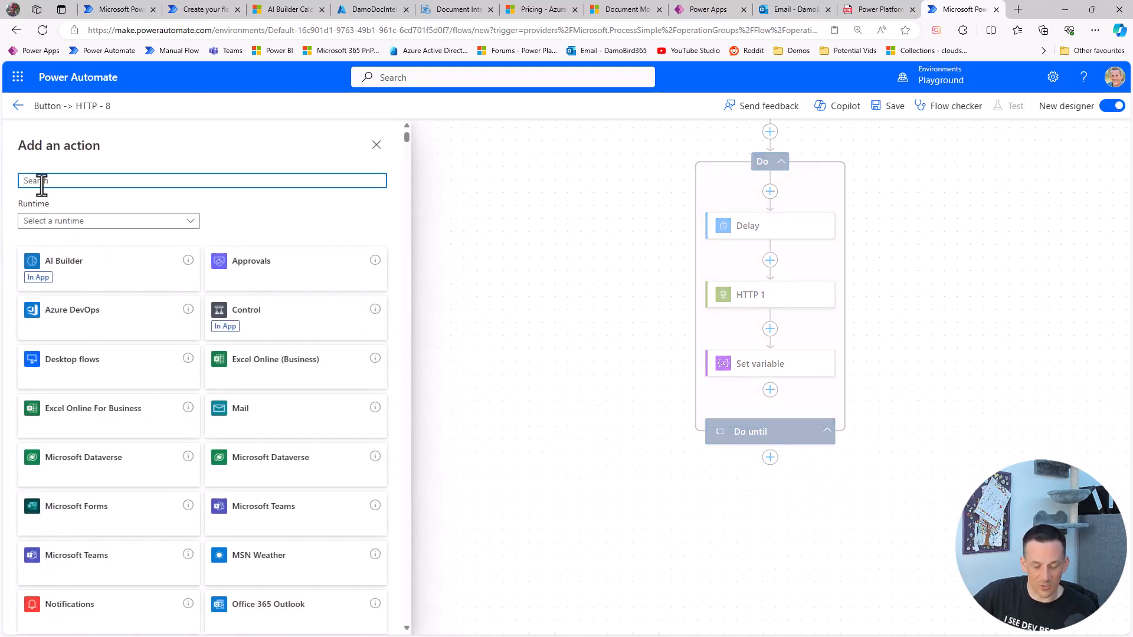
type("compose")
left_click(237, 308)
left_click(404, 241)
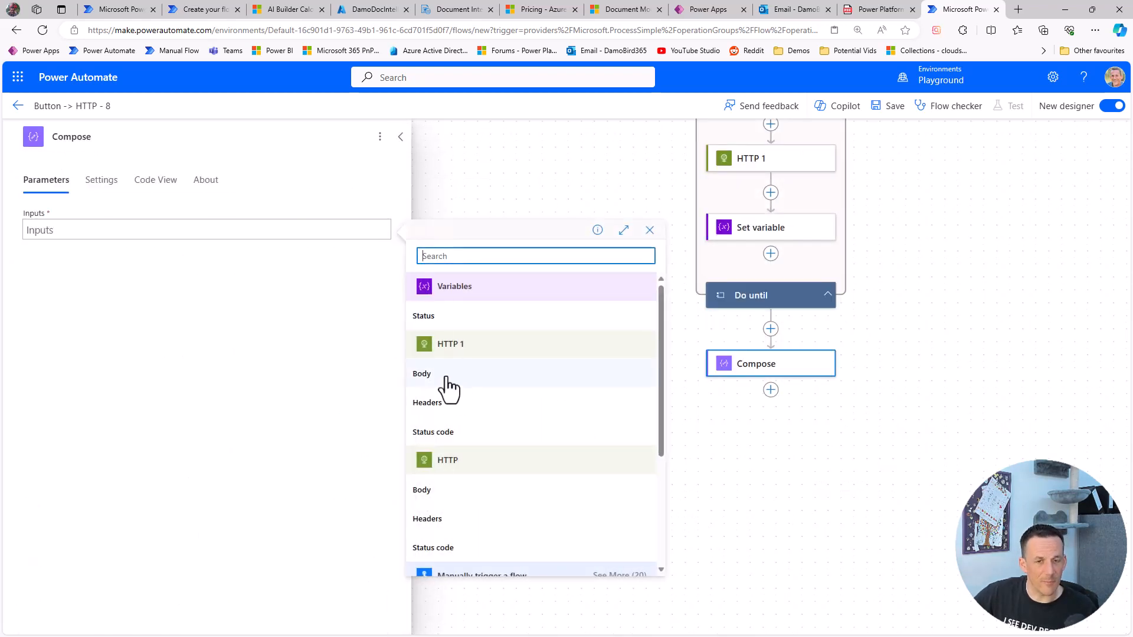
left_click(421, 374)
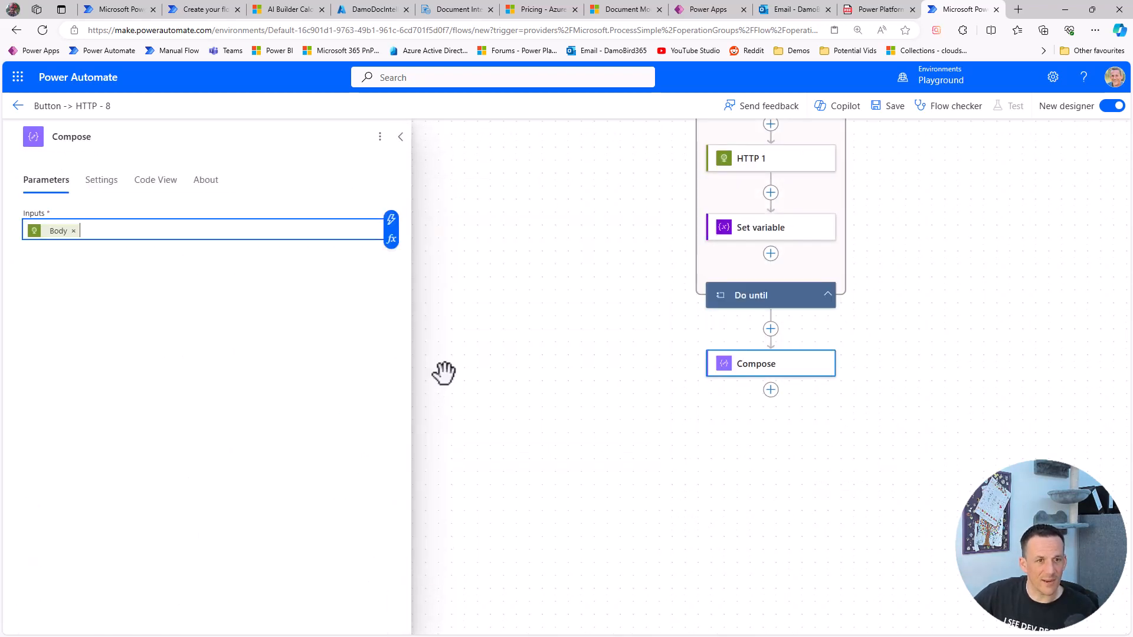
- Save the flow and run a manual test with the ICU-9429-HTML PDF as the file content
left_click(891, 112)
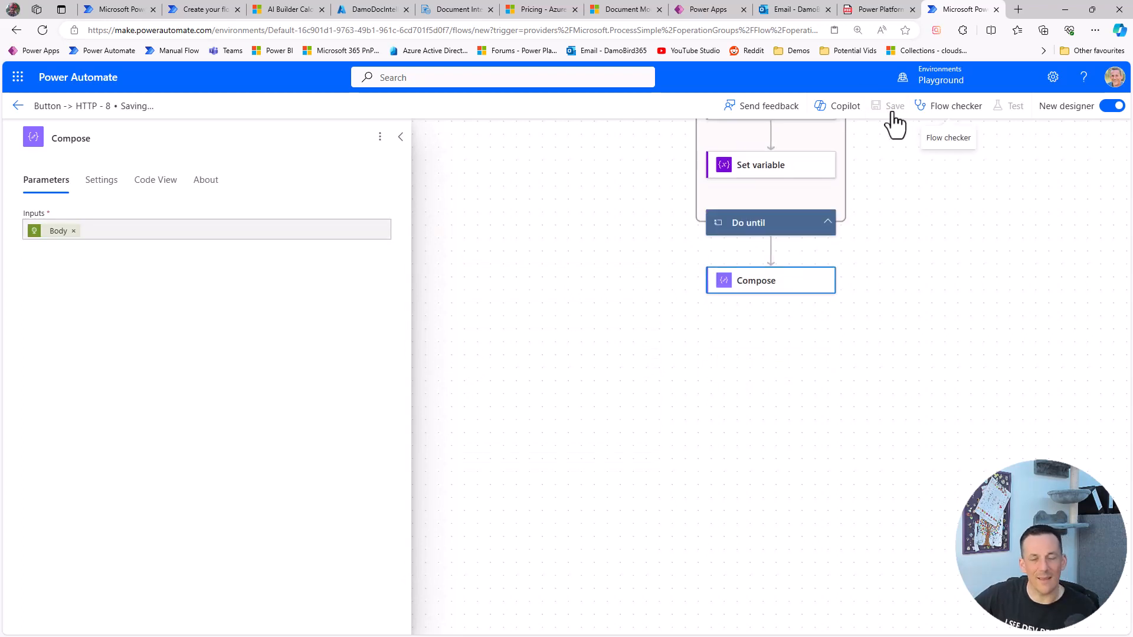
left_click(1076, 208)
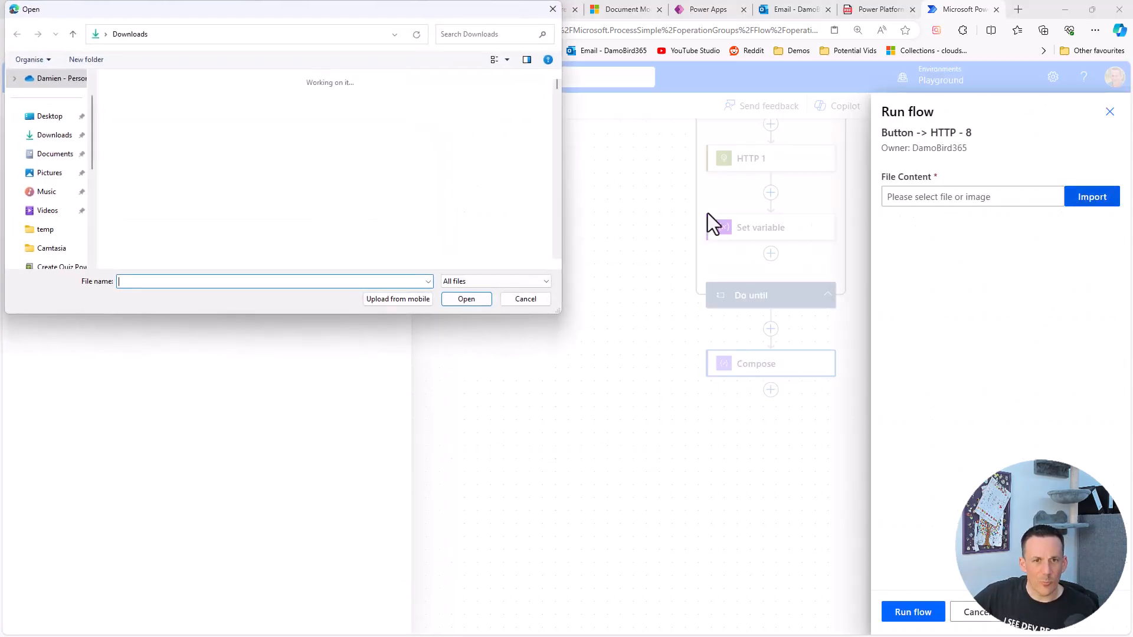
left_click(152, 109)
left_click(470, 298)
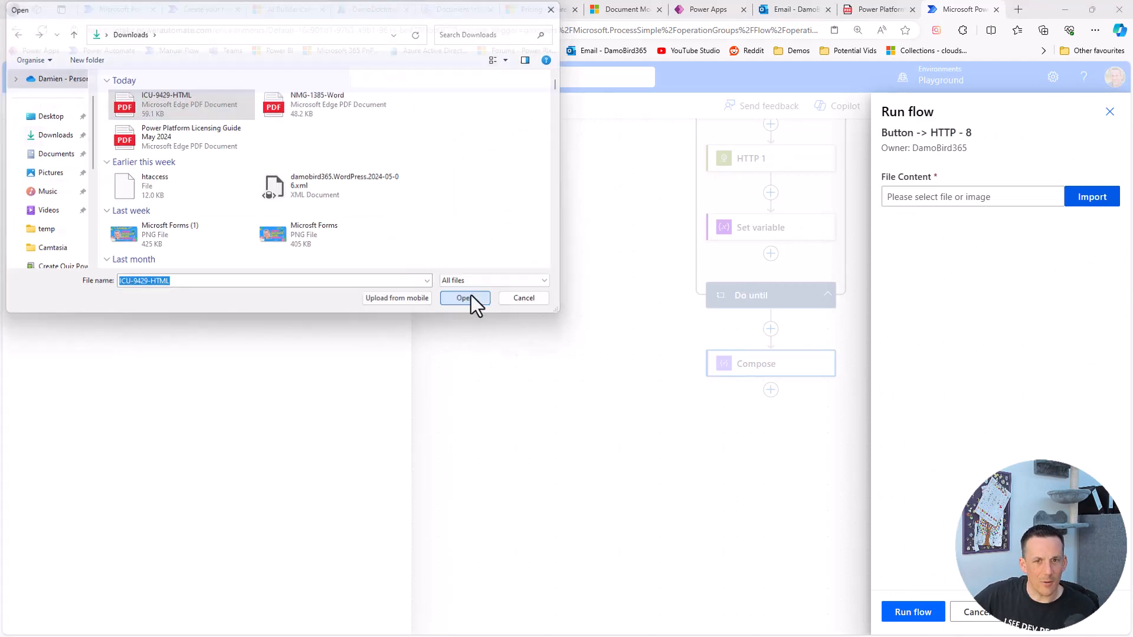
left_click(903, 611)
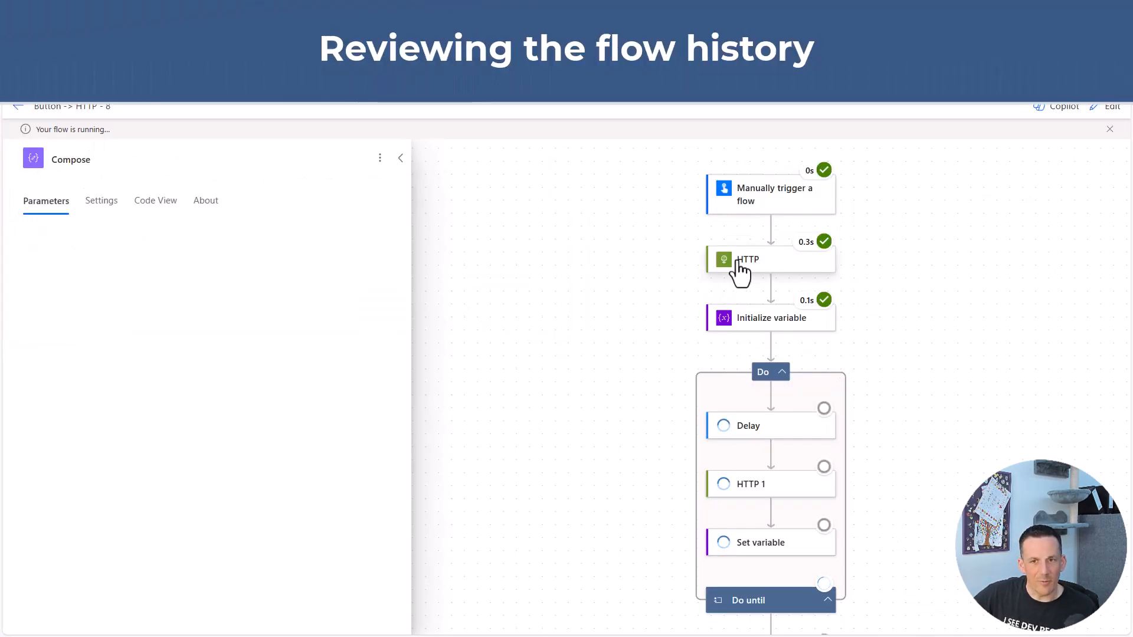
- Inspect the first HTTP action's run inputs and outputs and highlight the Operation-Location URL in its response headers
left_click(743, 264)
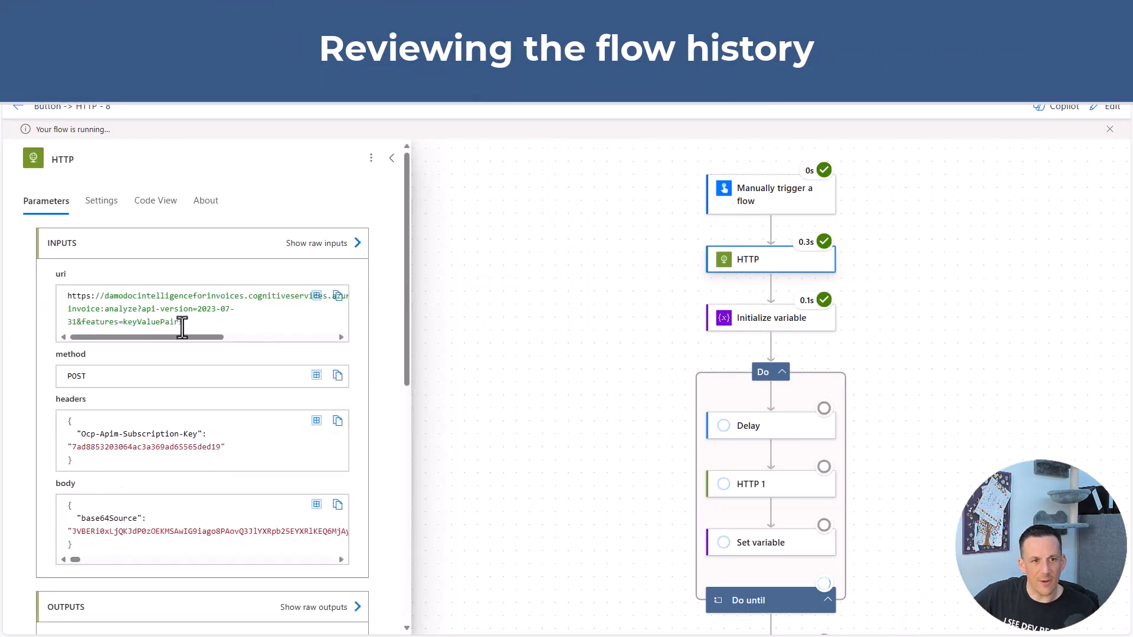
scroll(331, 462, "down", 6)
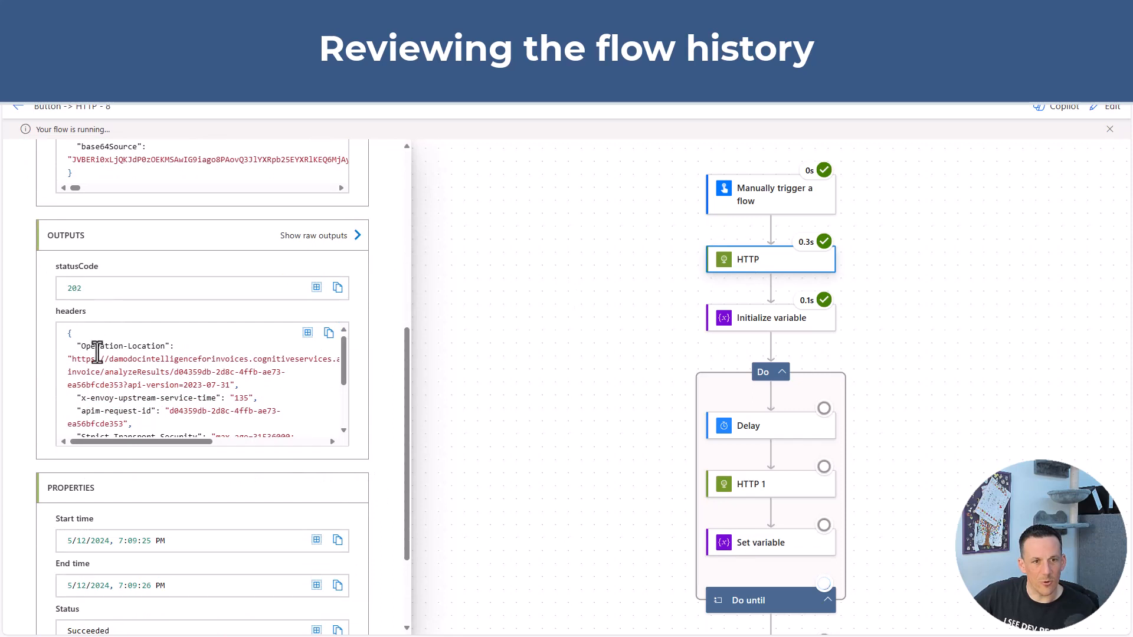
left_click_drag(69, 359, 242, 384)
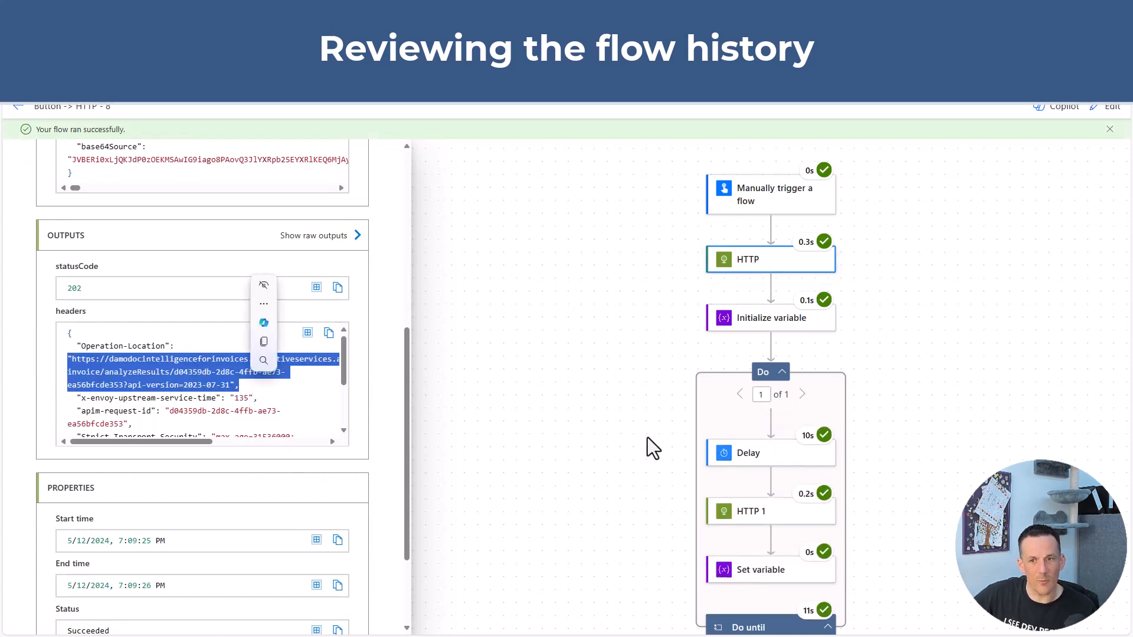
- Examine the run details of HTTP 1 and the Status value passed by Set variable inside the loop
scroll(852, 390, "down", 2)
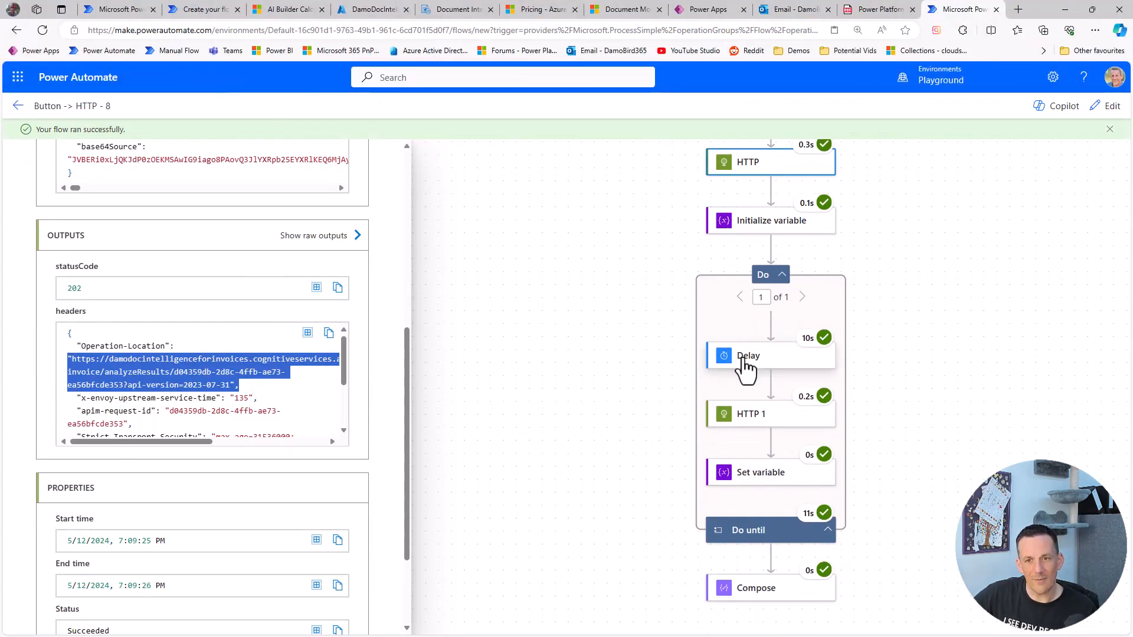
left_click(765, 420)
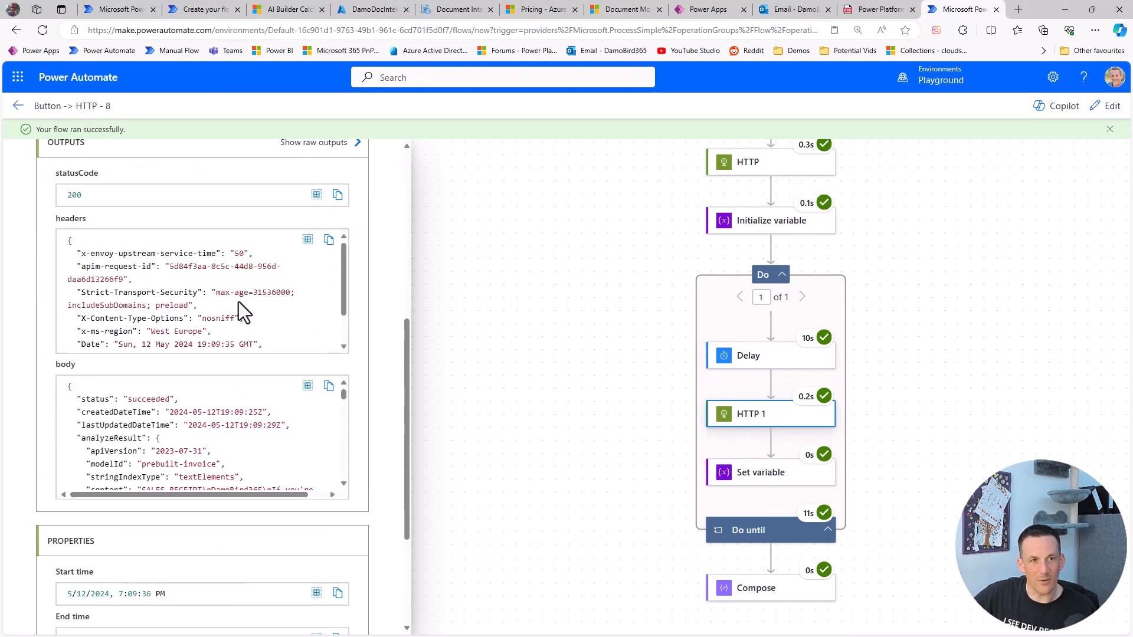
scroll(239, 302, "up", 5)
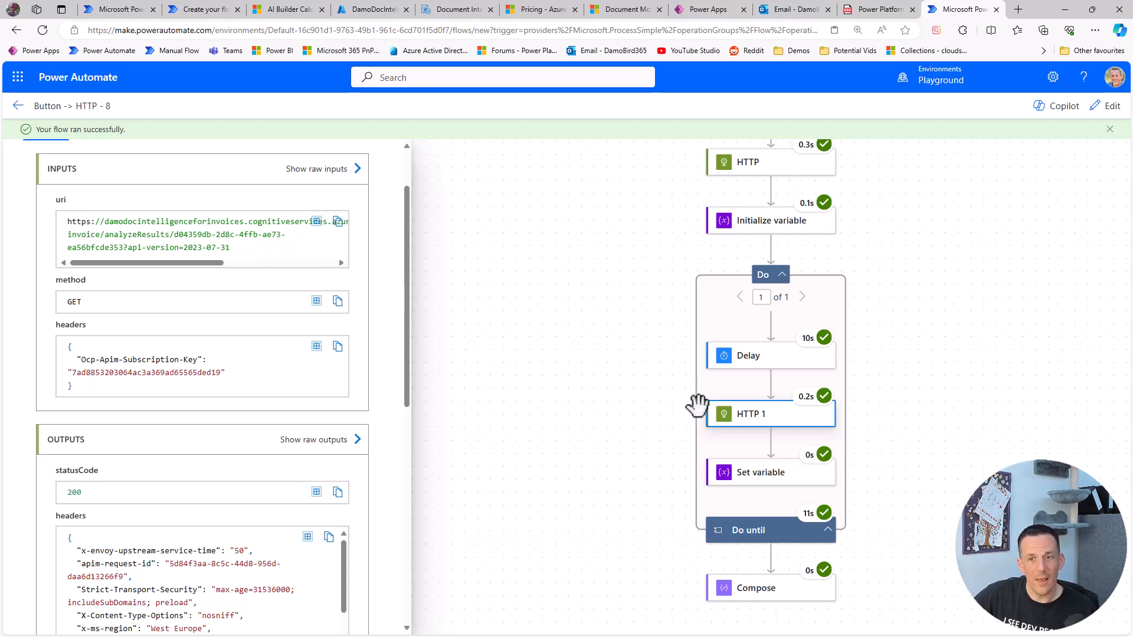
left_click(751, 481)
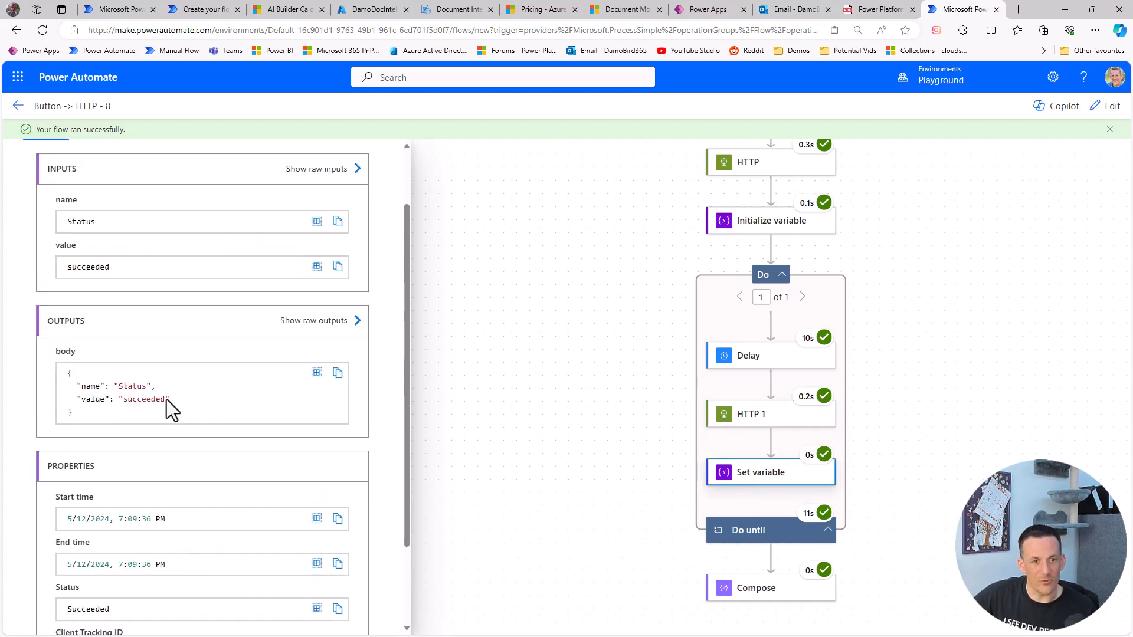
left_click_drag(122, 403, 165, 404)
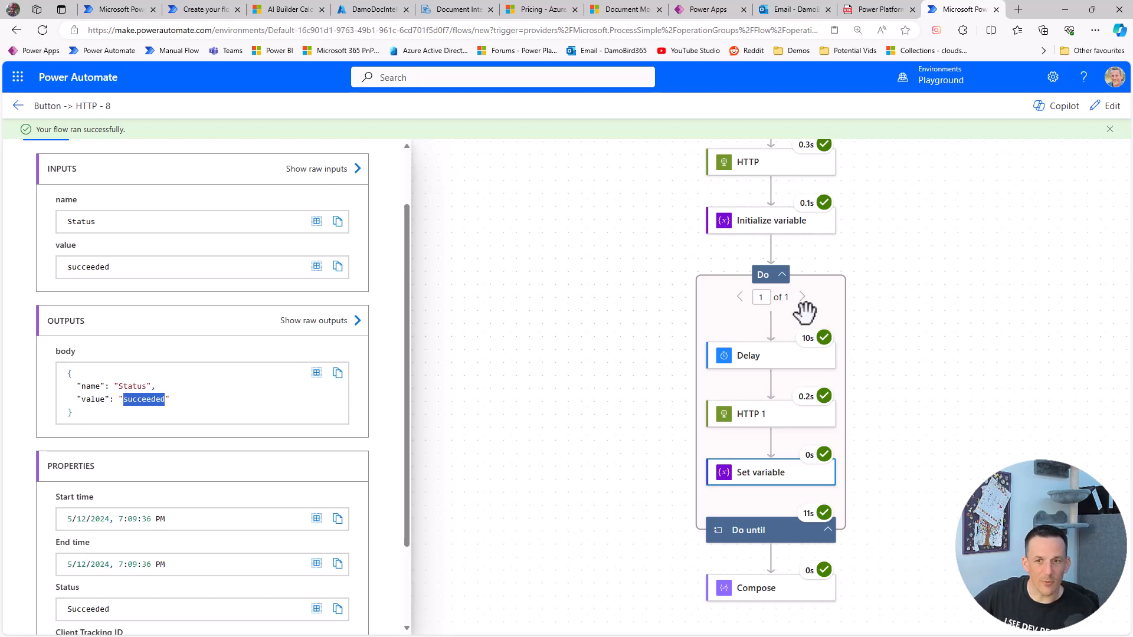
- Open the Compose action's raw outputs from the run and look through the JSON to its end
scroll(806, 312, "down", 2)
left_click(766, 499)
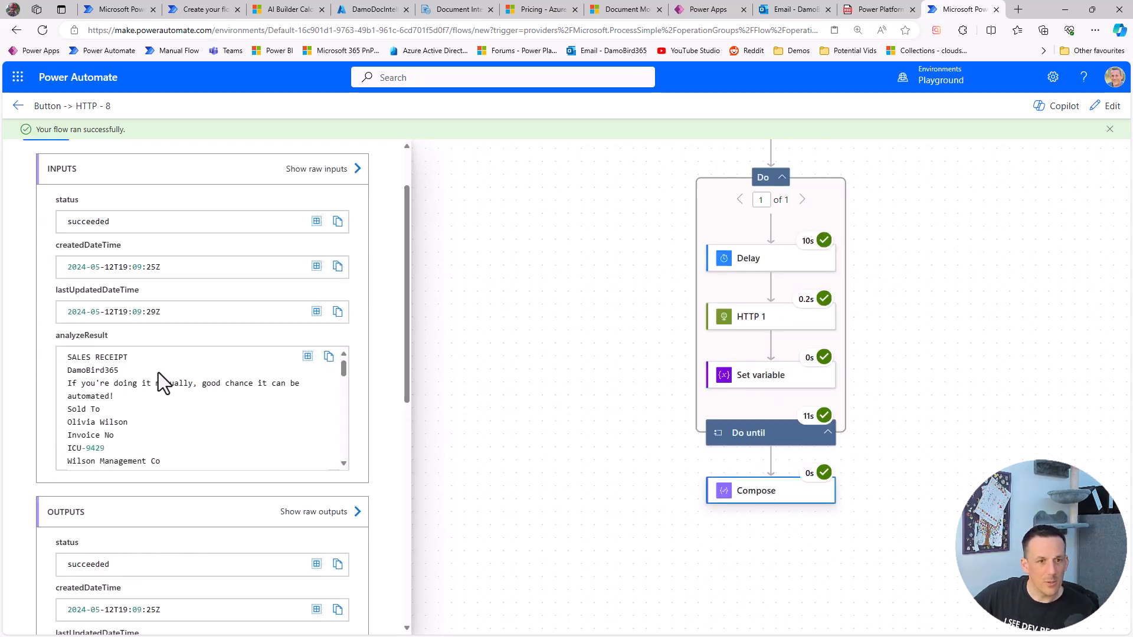
left_click(323, 512)
scroll(874, 306, "down", 10)
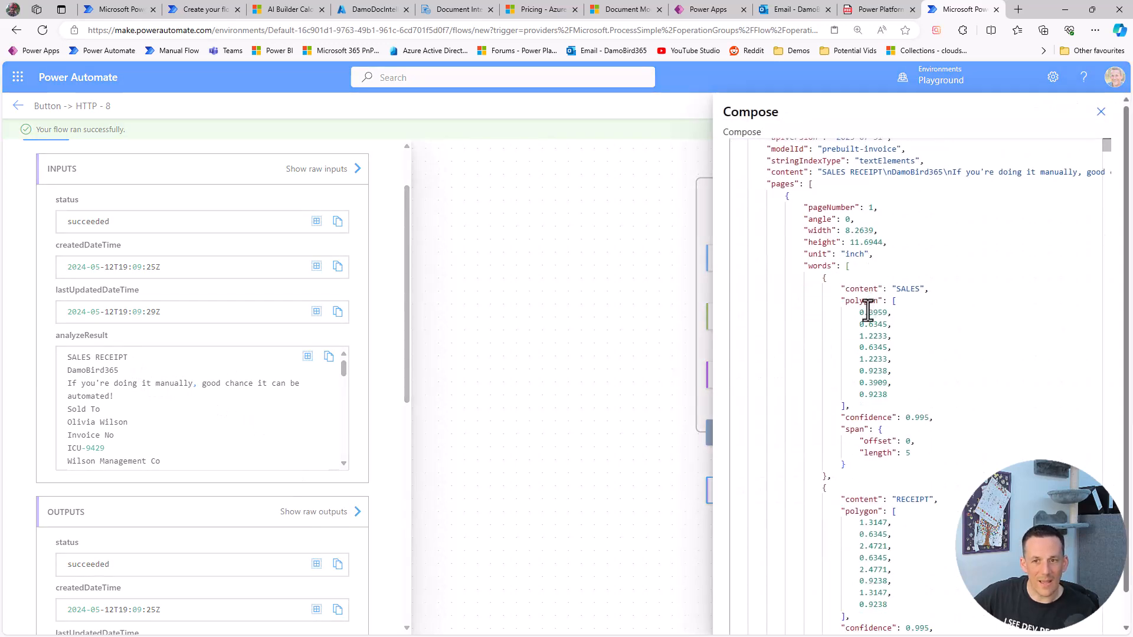
scroll(881, 341, "down", 4)
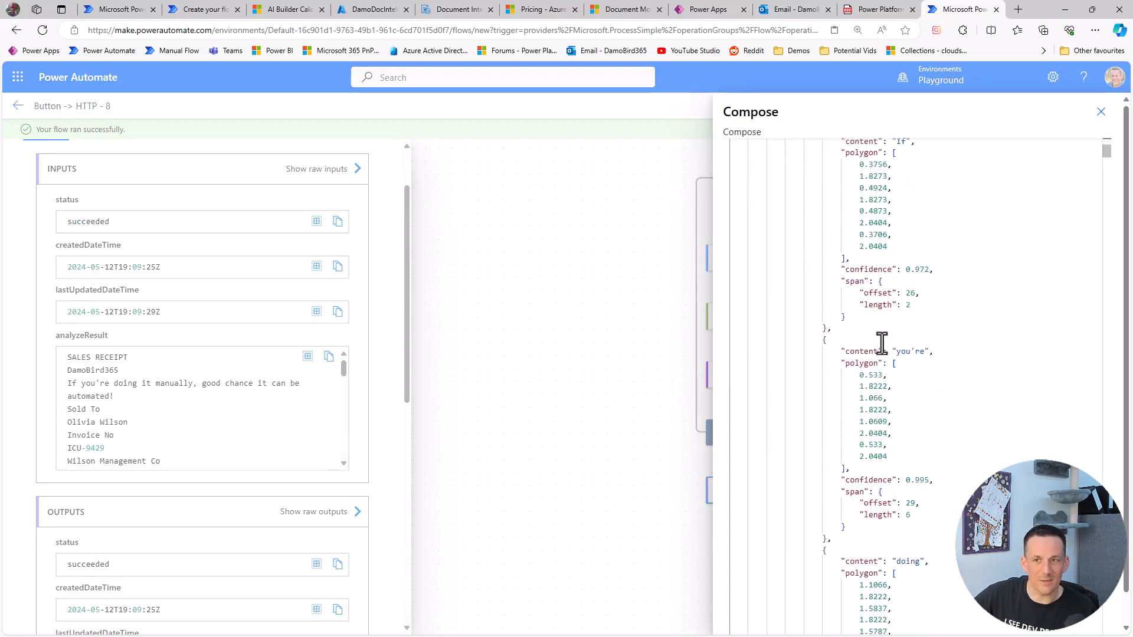
left_click_drag(1108, 156, 1110, 631)
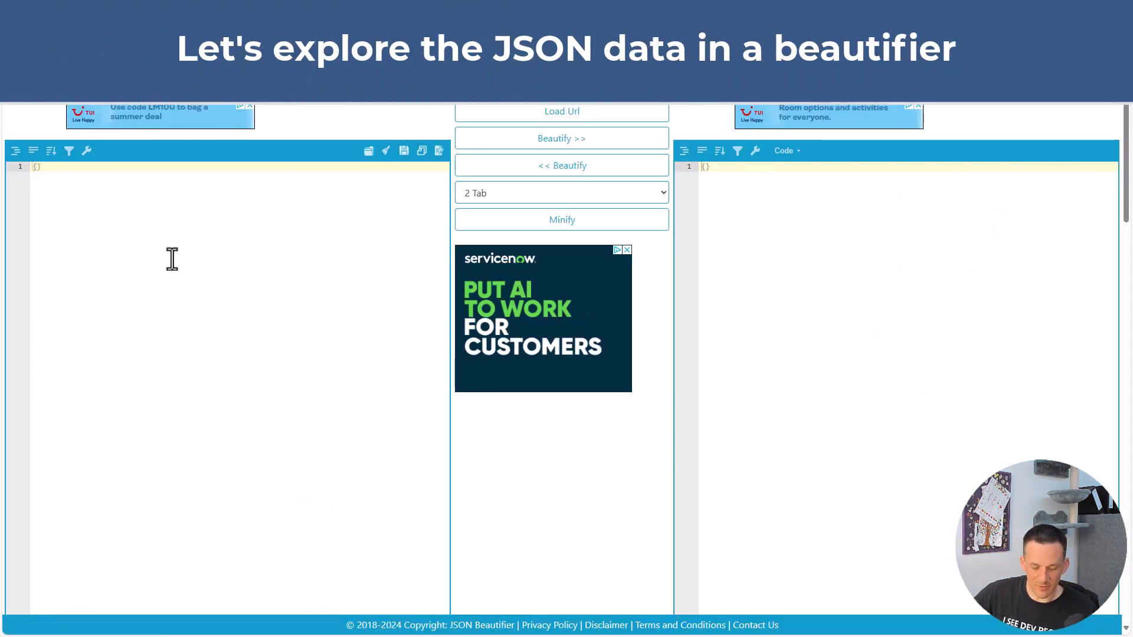
- Paste the Compose output JSON into JSON Beautifier and beautify it into the second pane in Tree mode
key("ctrl+v")
left_click(788, 150)
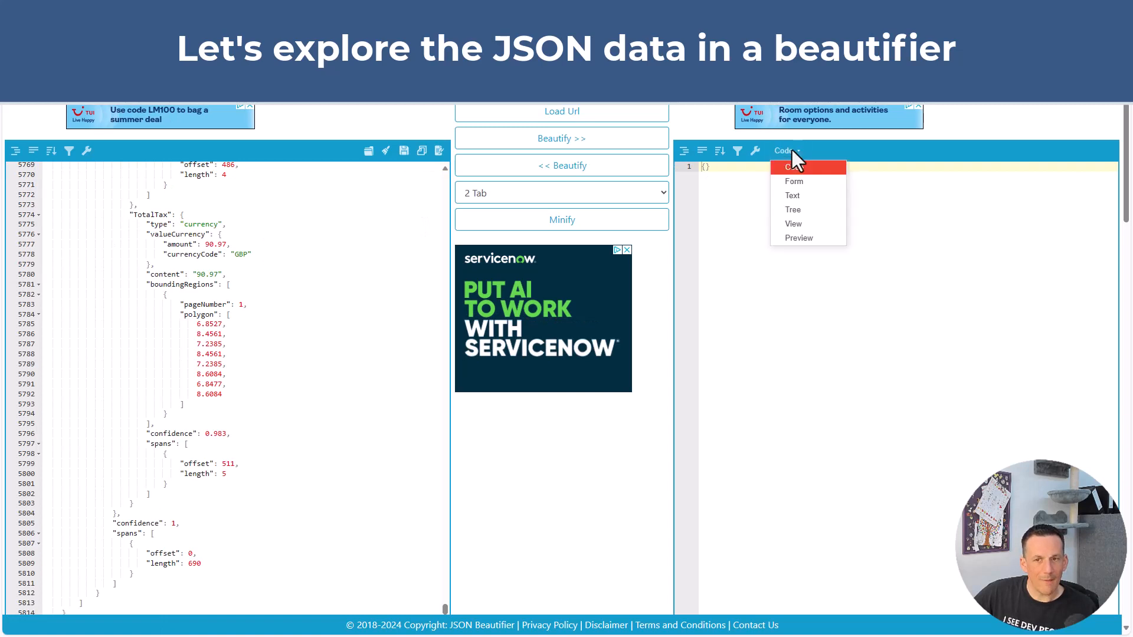
left_click(803, 211)
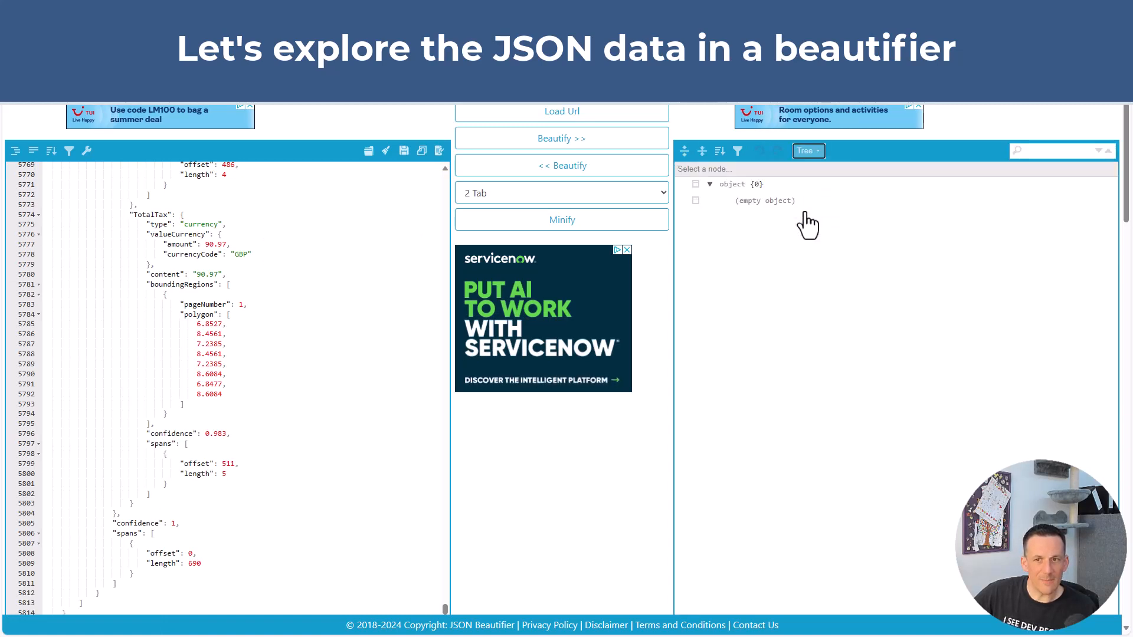
left_click(564, 142)
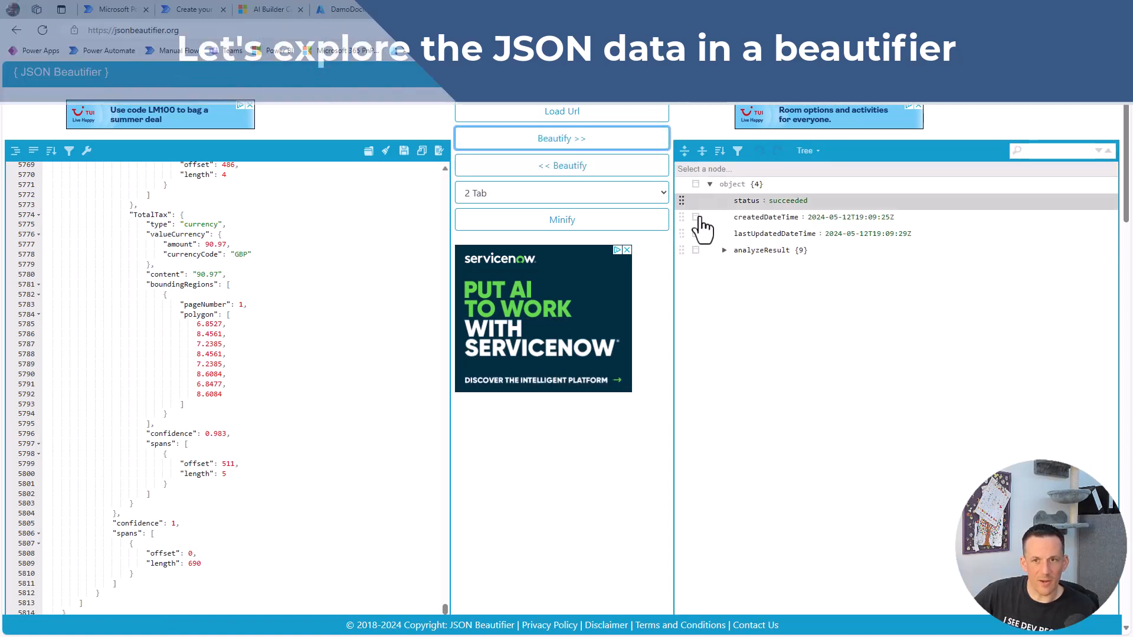
- Expand analyzeResult and keyValuePairs in the tree and examine the key of entry 3
left_click(724, 252)
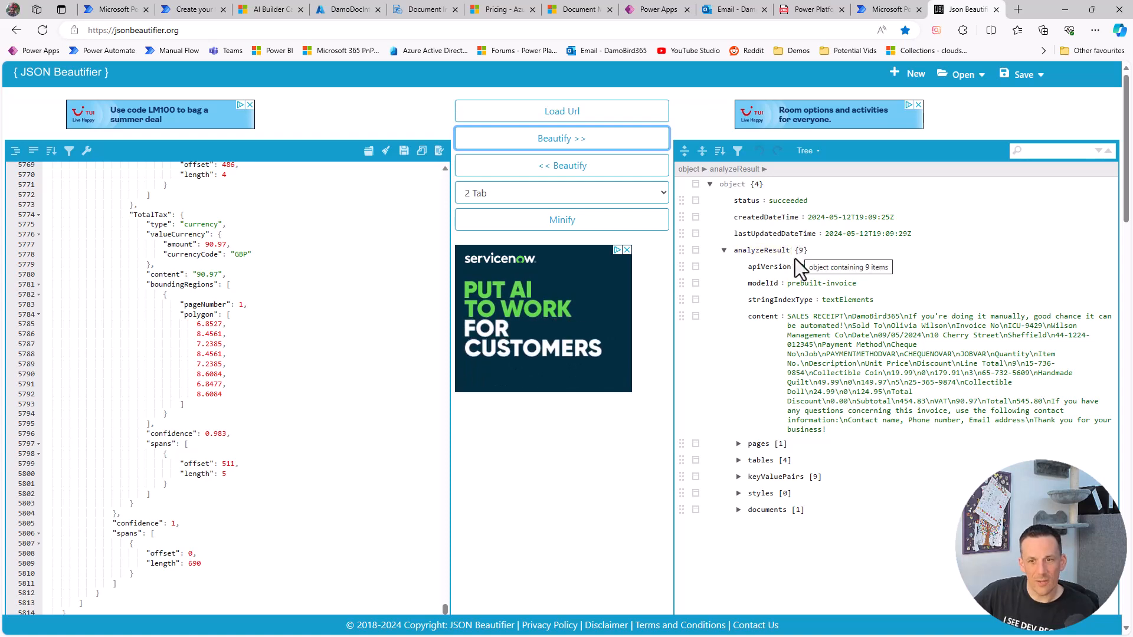
left_click(738, 476)
scroll(742, 490, "down", 1)
scroll(739, 487, "down", 3)
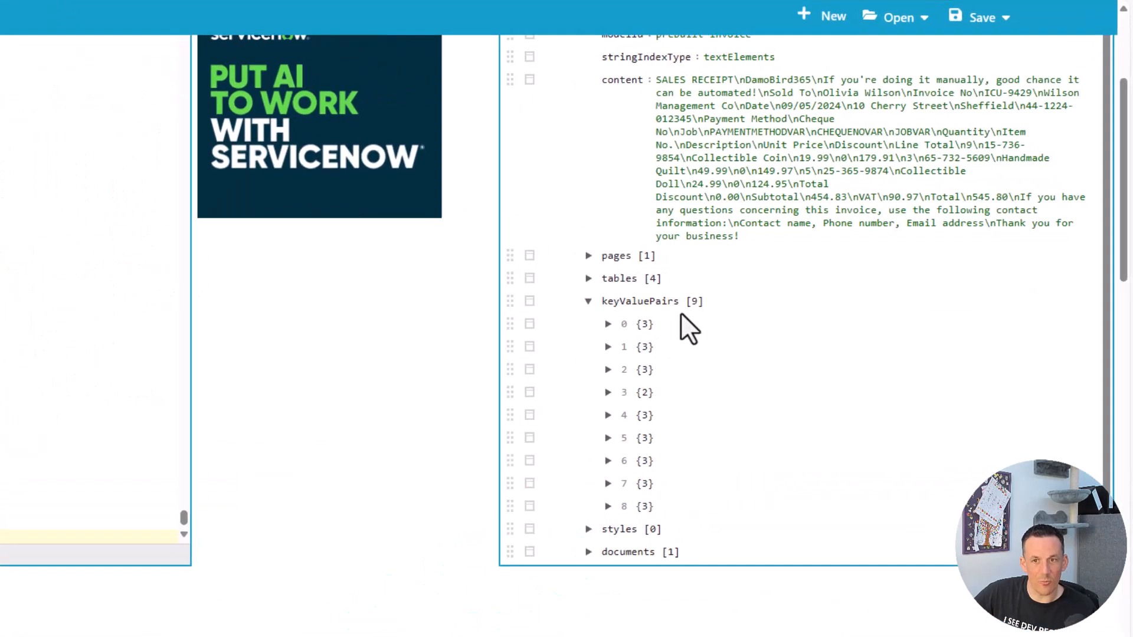
left_click(496, 428)
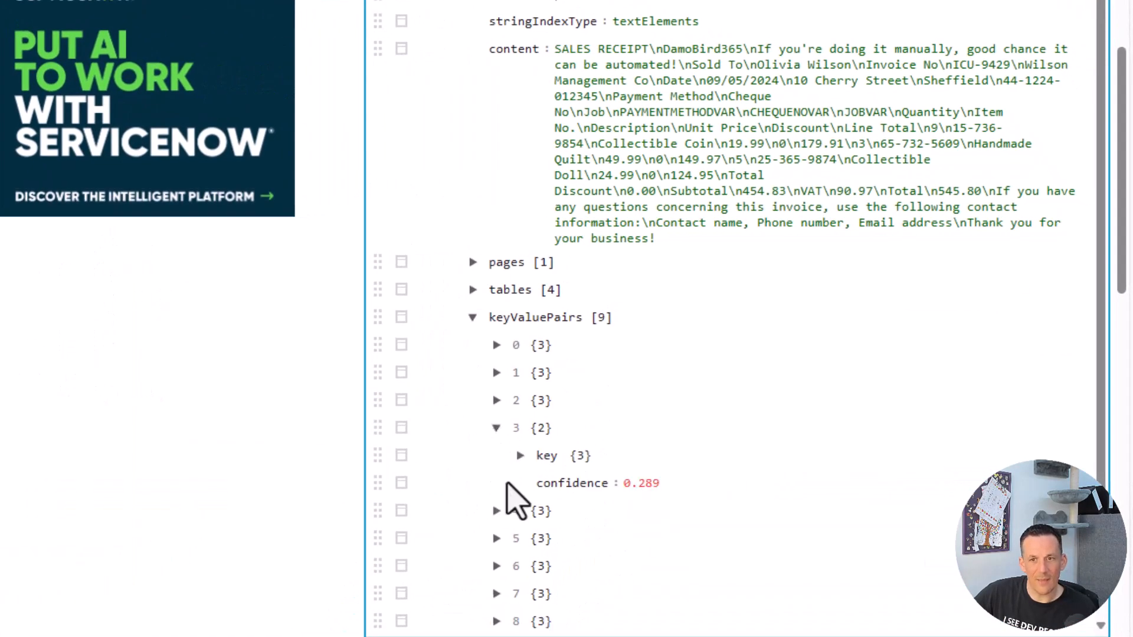
left_click(519, 457)
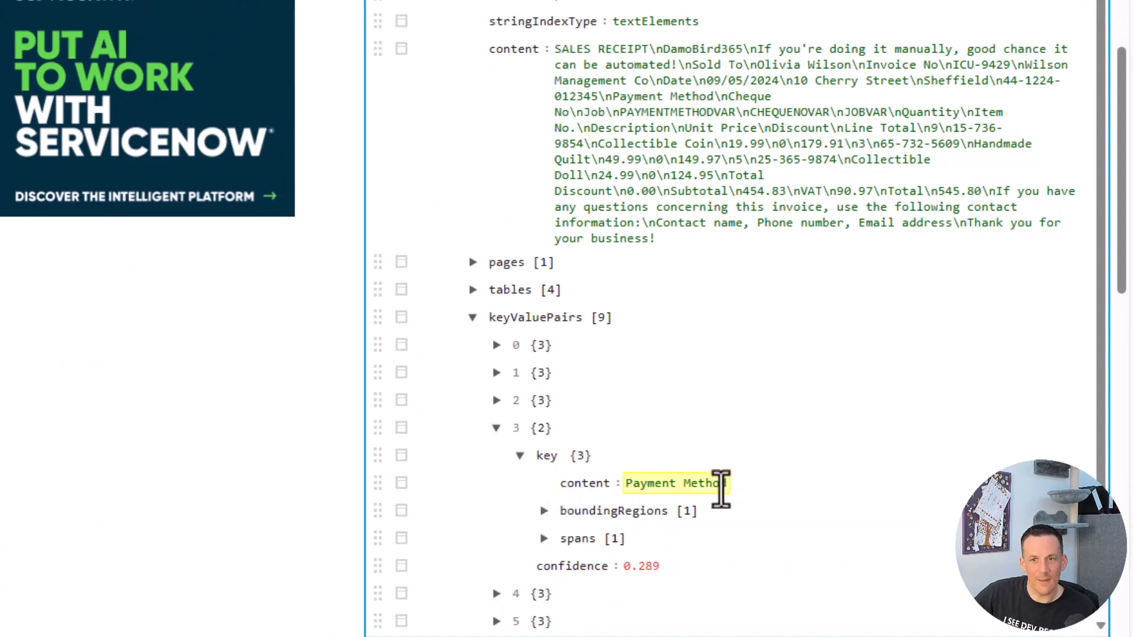
- Expand the key and value of keyValuePairs entry 1 and compare its confidence with that of entry 3
left_click(496, 373)
left_click(520, 404)
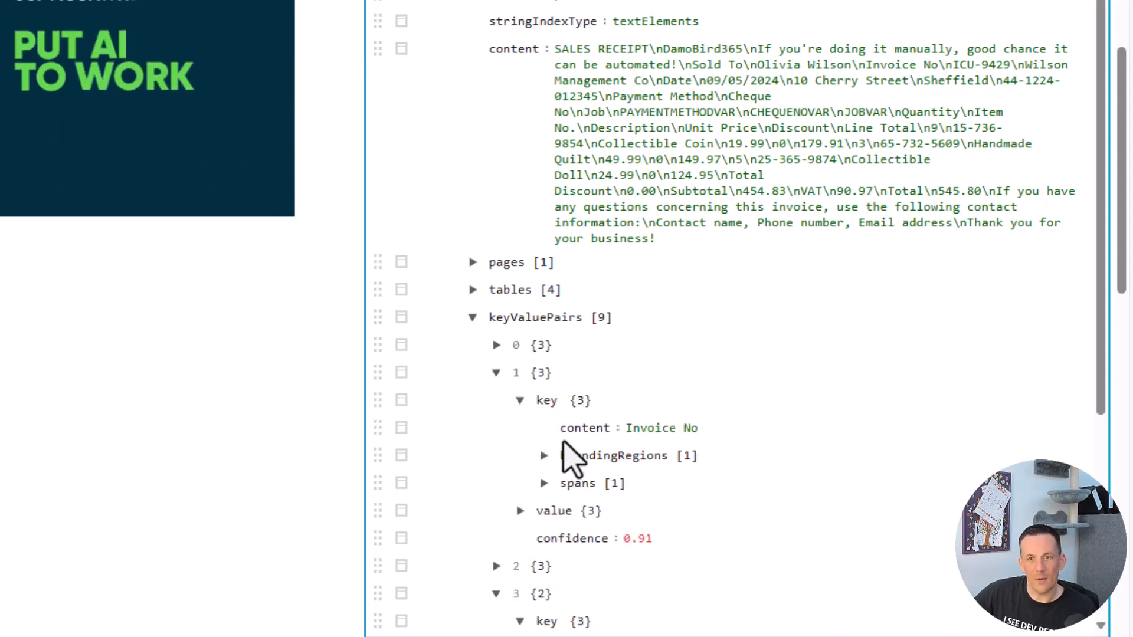
left_click(519, 511)
scroll(524, 531, "down", 4)
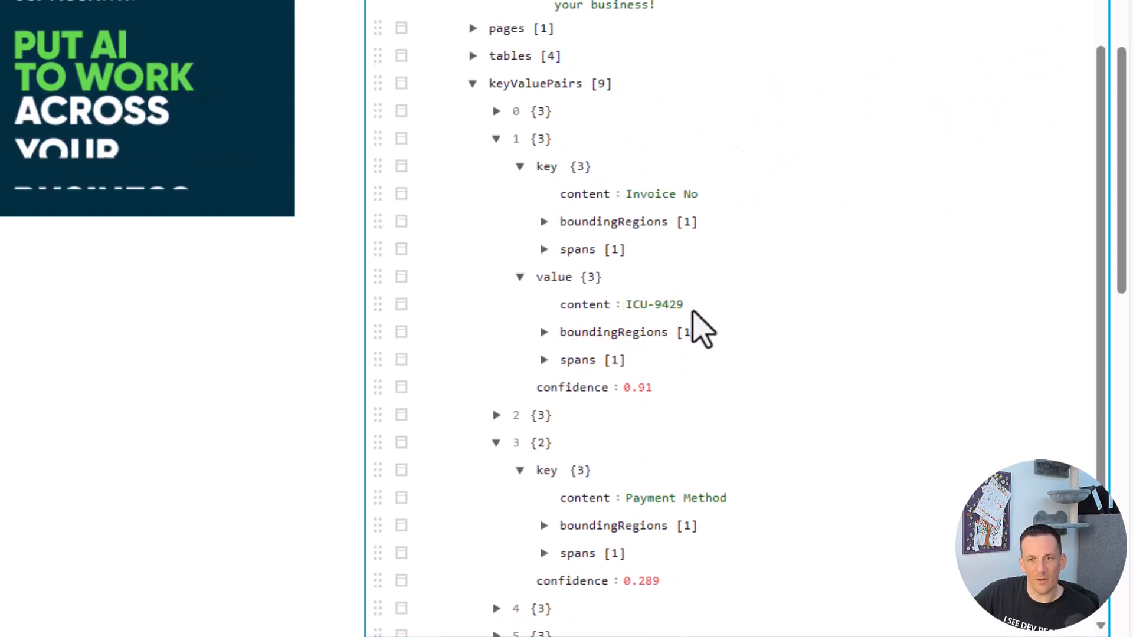
scroll(644, 548, "down", 2)
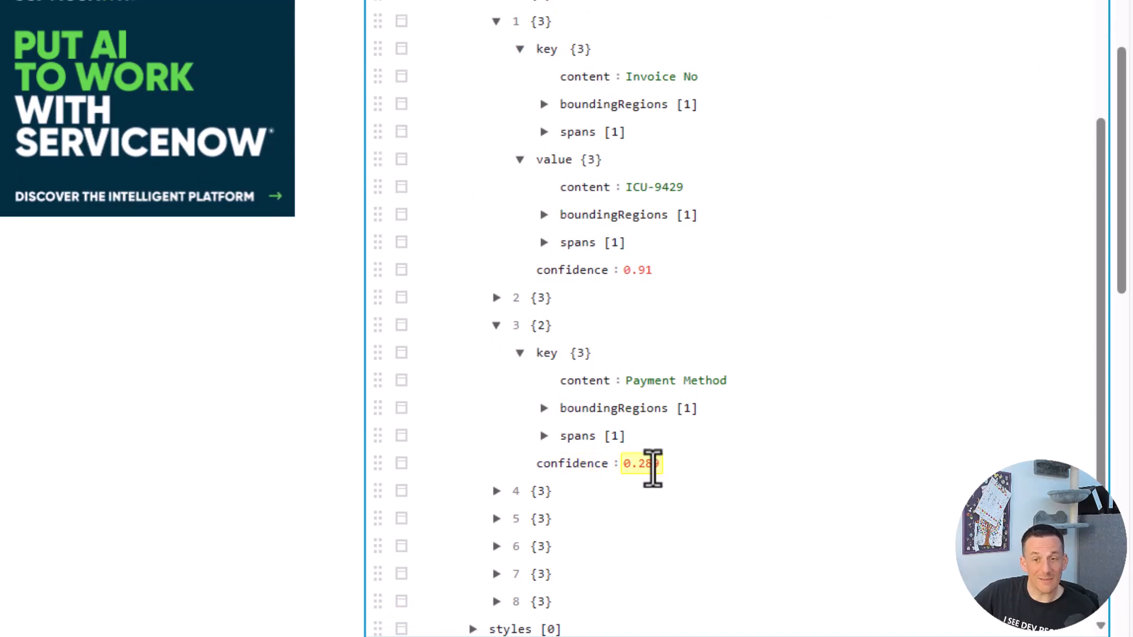
- Expand the key of keyValuePairs entry 6 and check the Subtotal amount against the invoice PDF
left_click(497, 547)
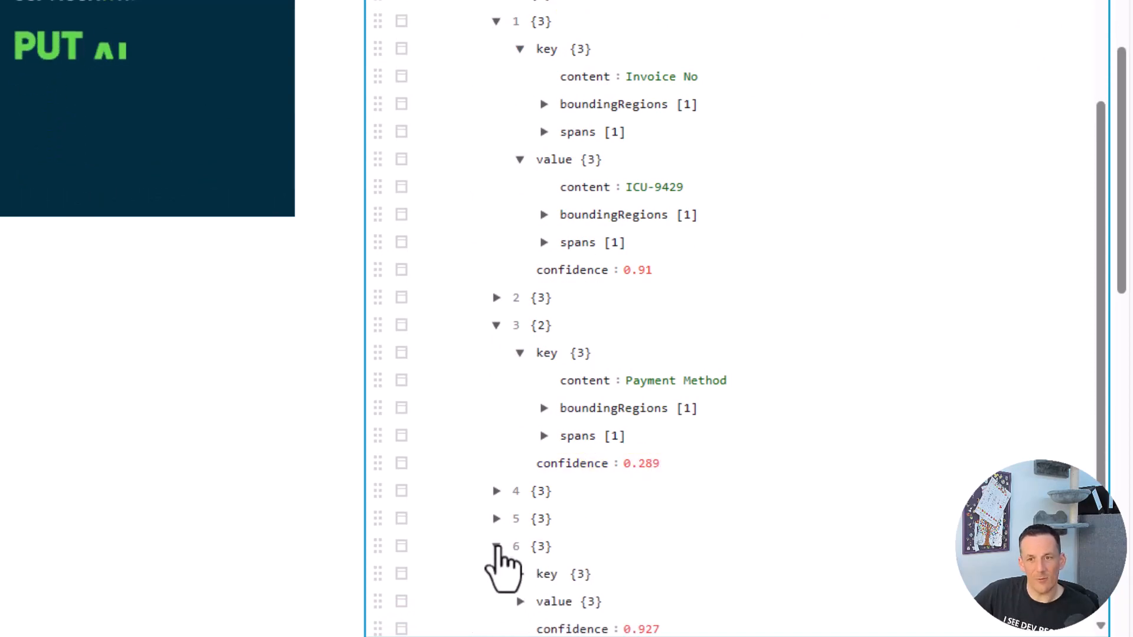
scroll(497, 549, "down", 2)
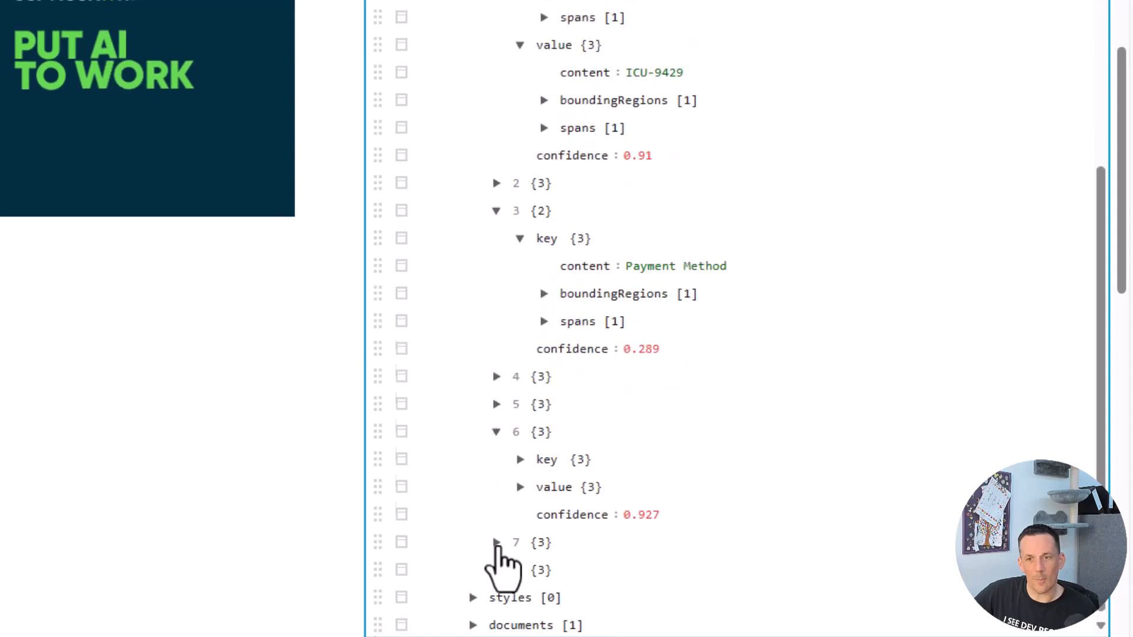
left_click(520, 458)
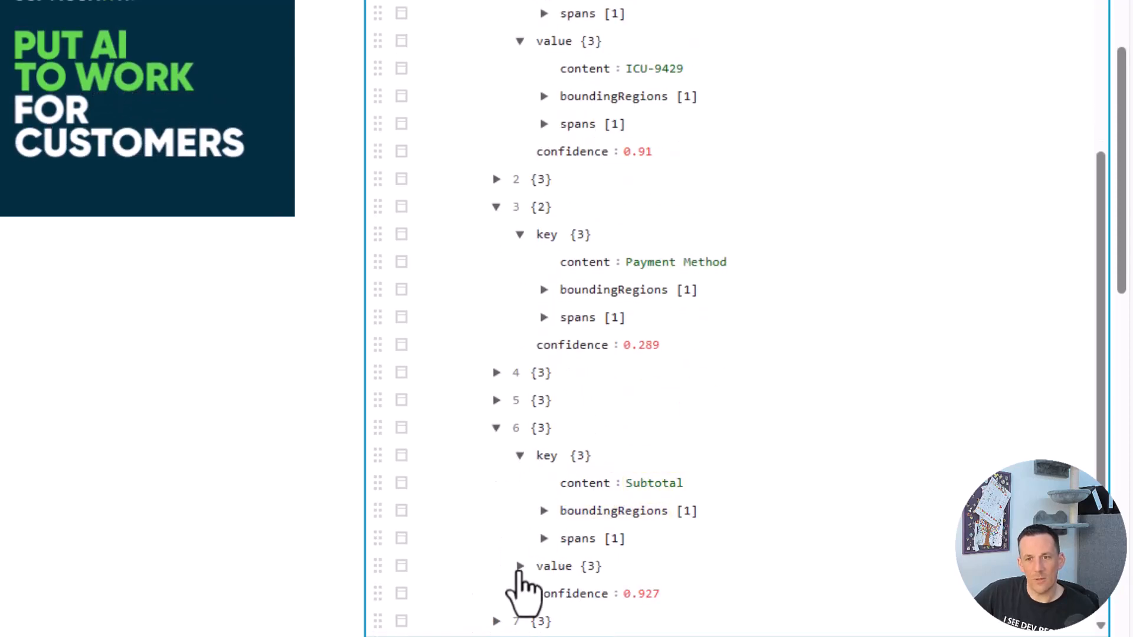
scroll(522, 584, "down", 1)
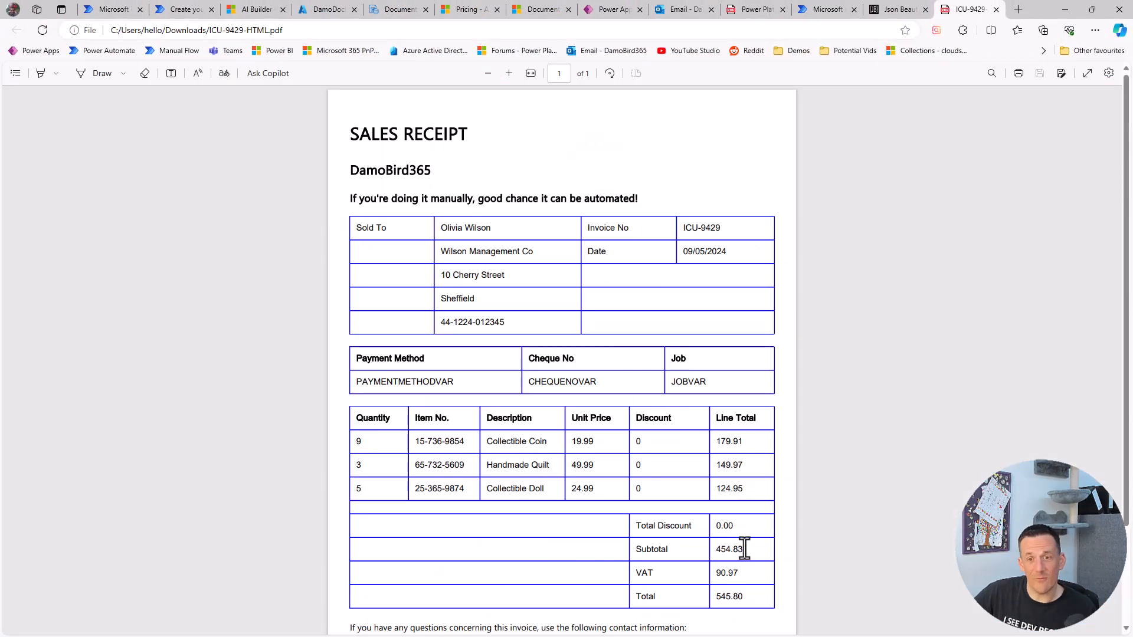
left_click_drag(747, 549, 721, 549)
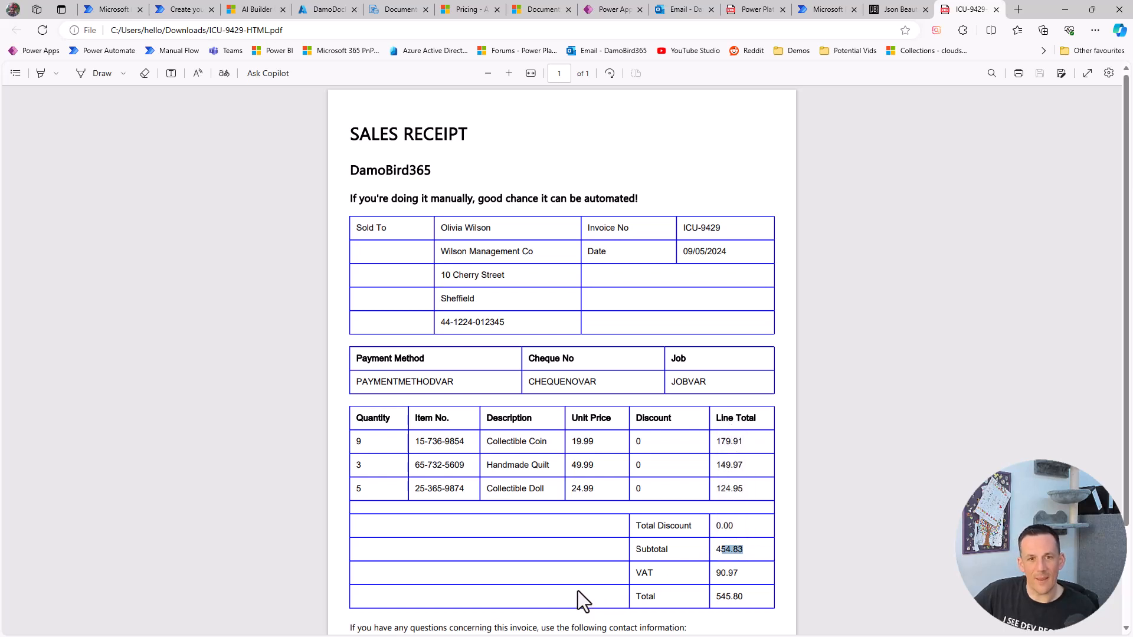
- Return from the invoice PDF to the JSON tree and expand documents entry 0 down through fields and Items to valueArray
scroll(579, 590, "down", 1)
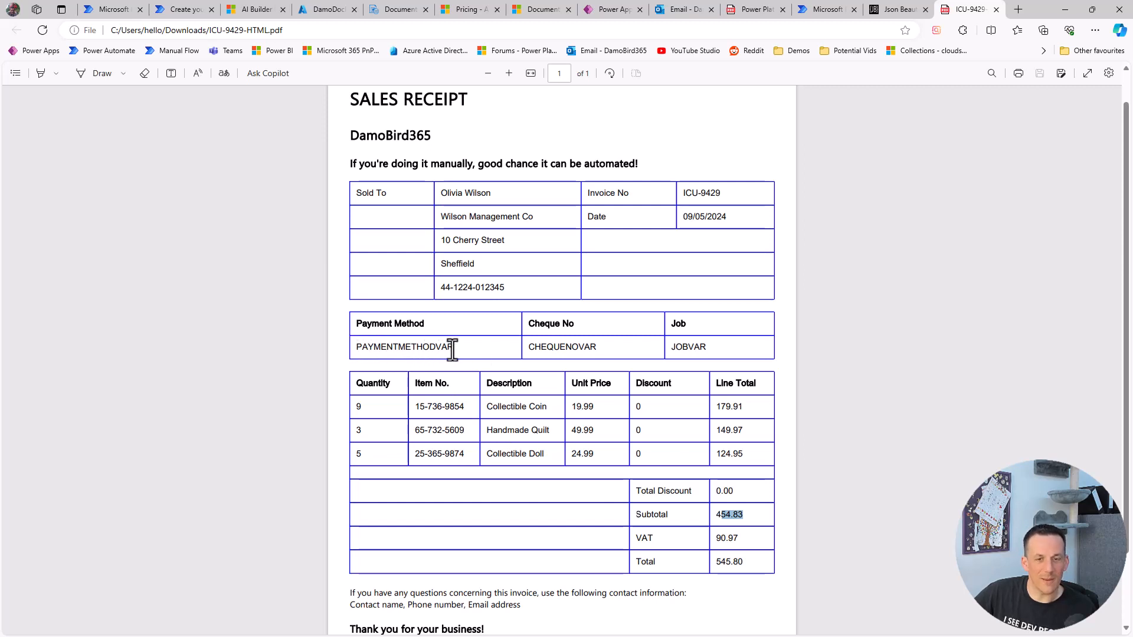
left_click(898, 9)
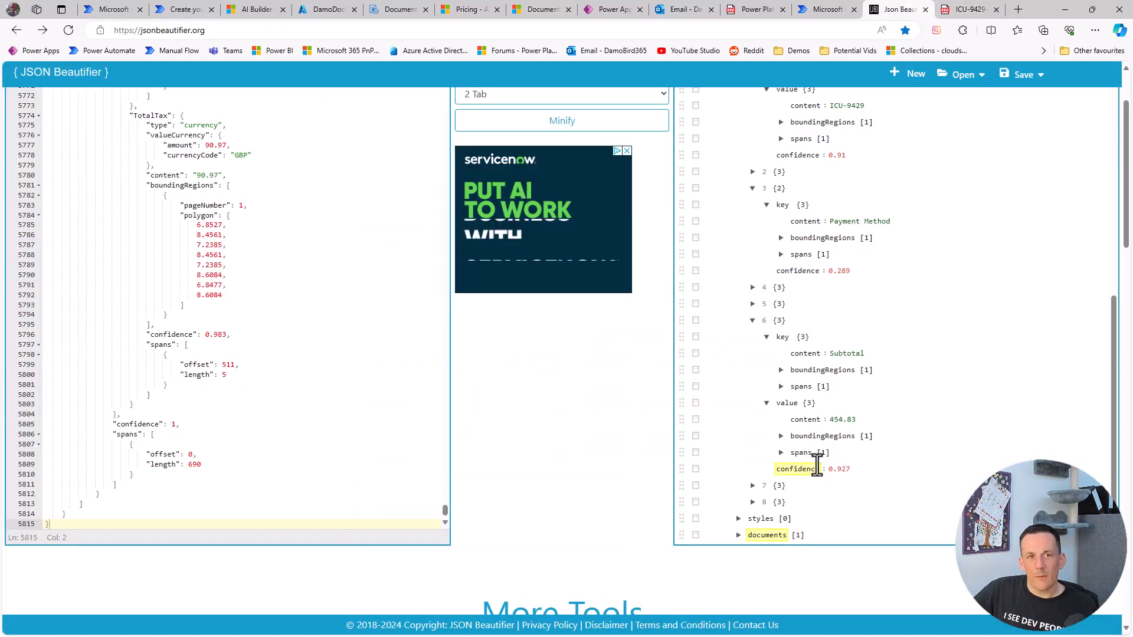
left_click(738, 536)
scroll(793, 472, "down", 5)
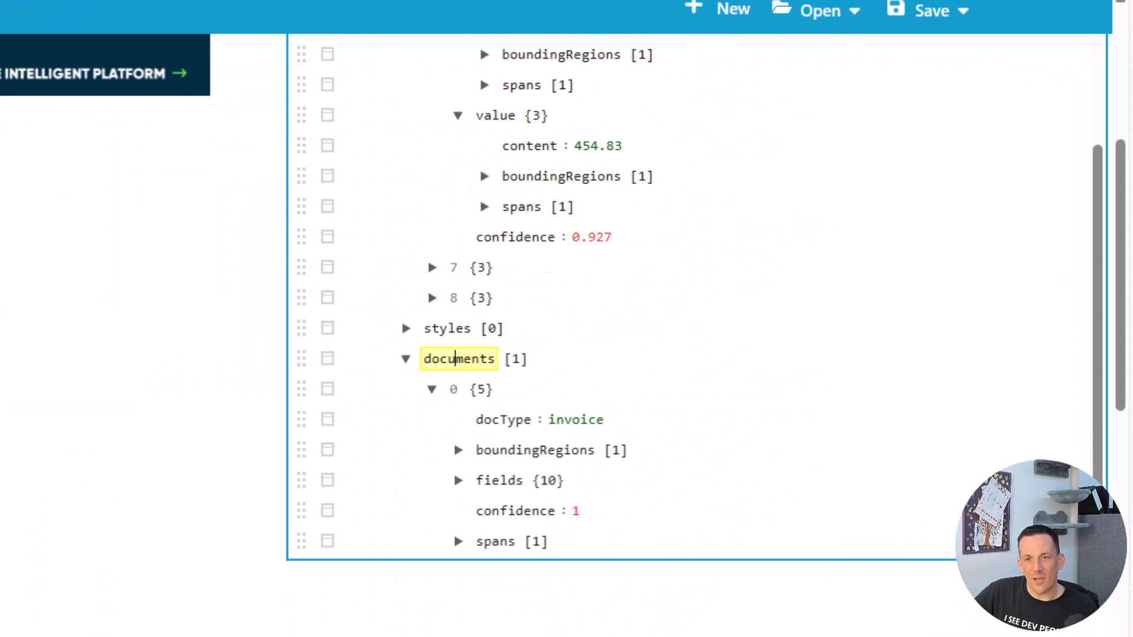
left_click(458, 480)
scroll(451, 469, "down", 5)
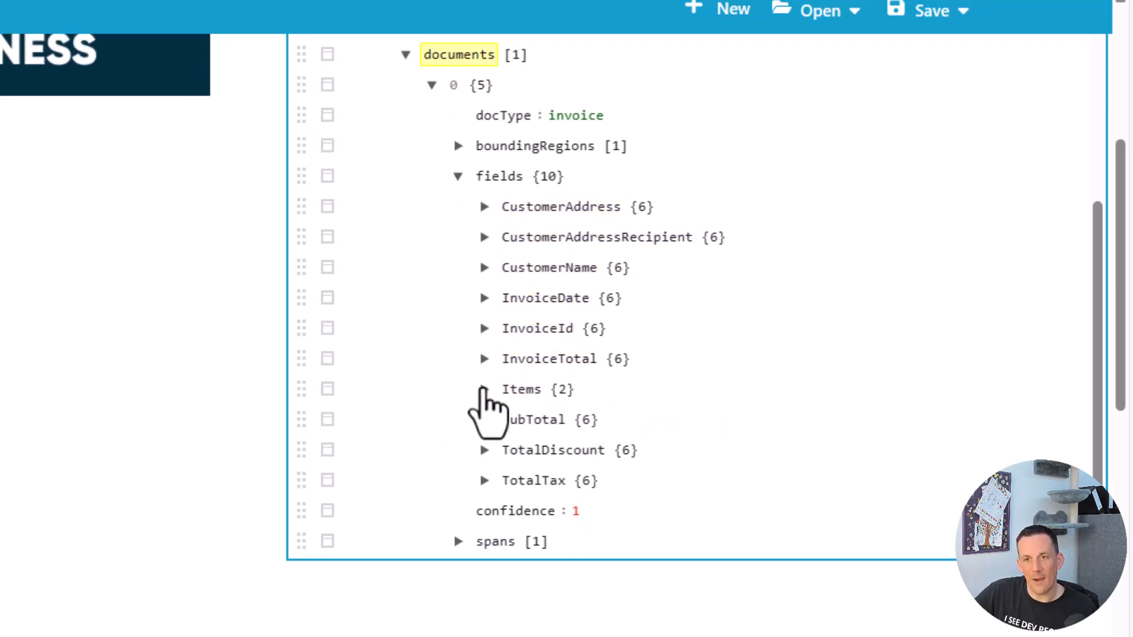
left_click(478, 389)
scroll(483, 389, "down", 1)
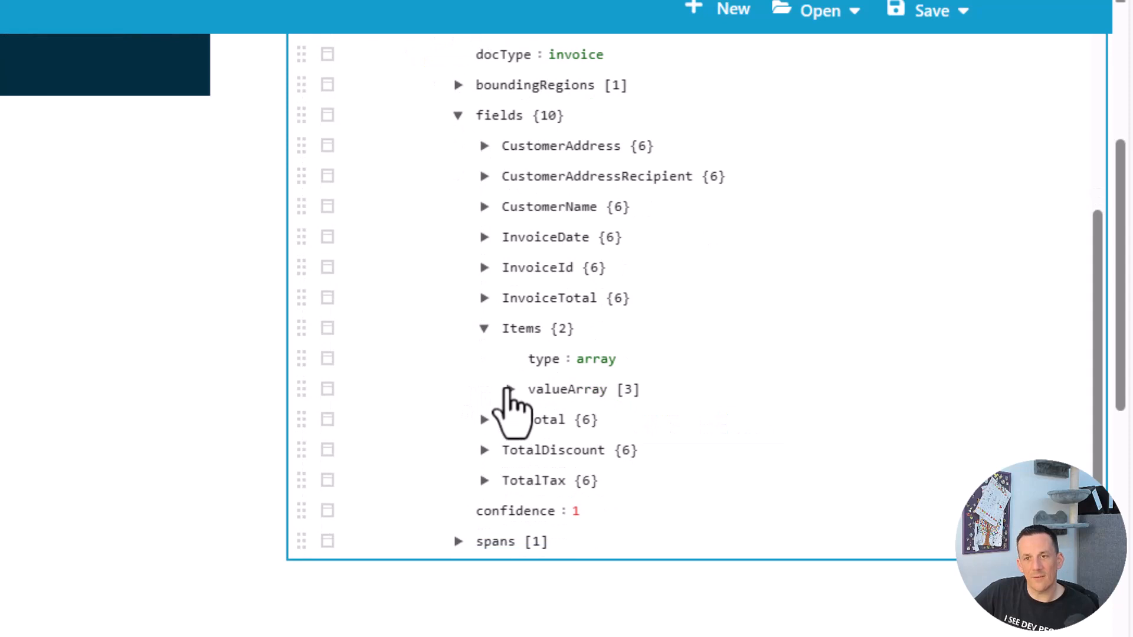
left_click(510, 390)
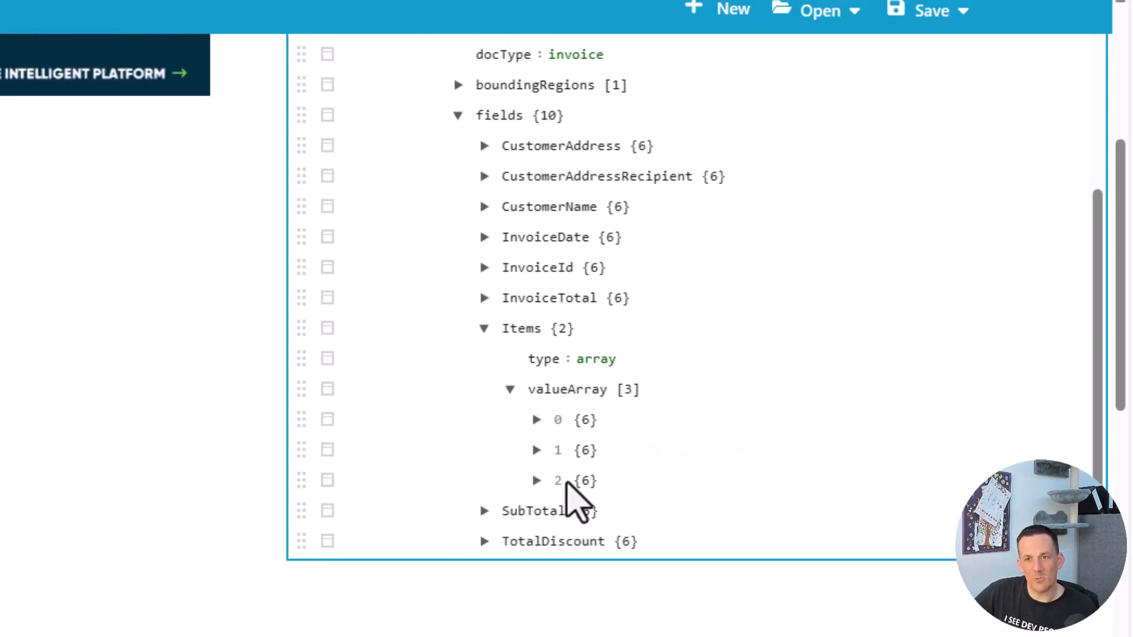
- Expand valueArray entry 0 and its valueObject, and examine the Amount, Description and ProductCode fields
left_click(536, 420)
scroll(538, 433, "down", 4)
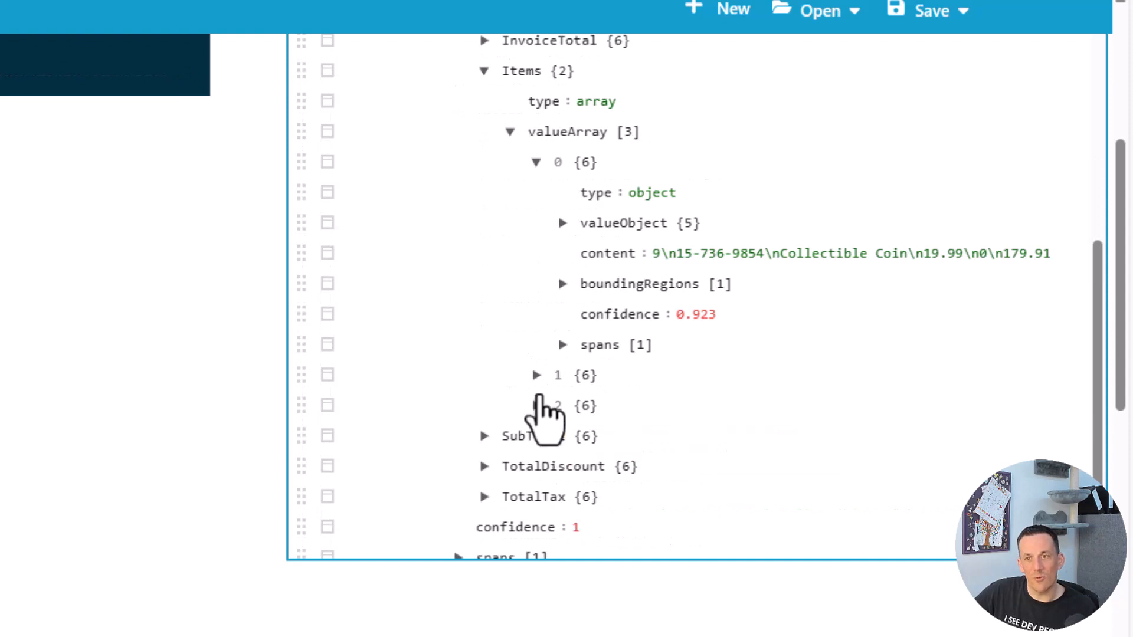
left_click(562, 223)
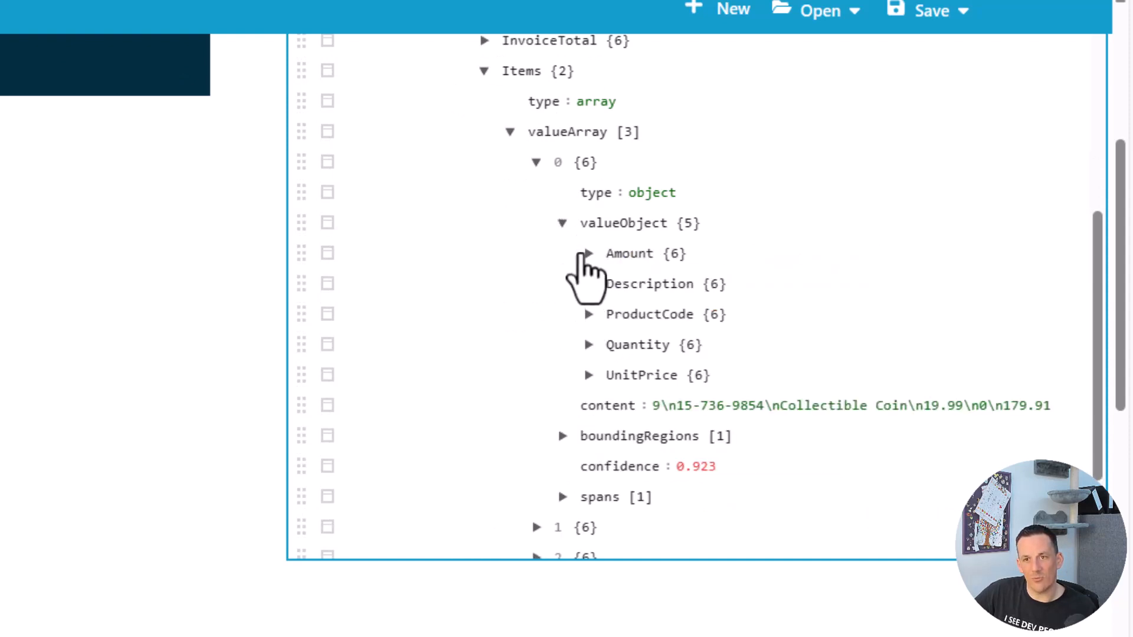
left_click(588, 254)
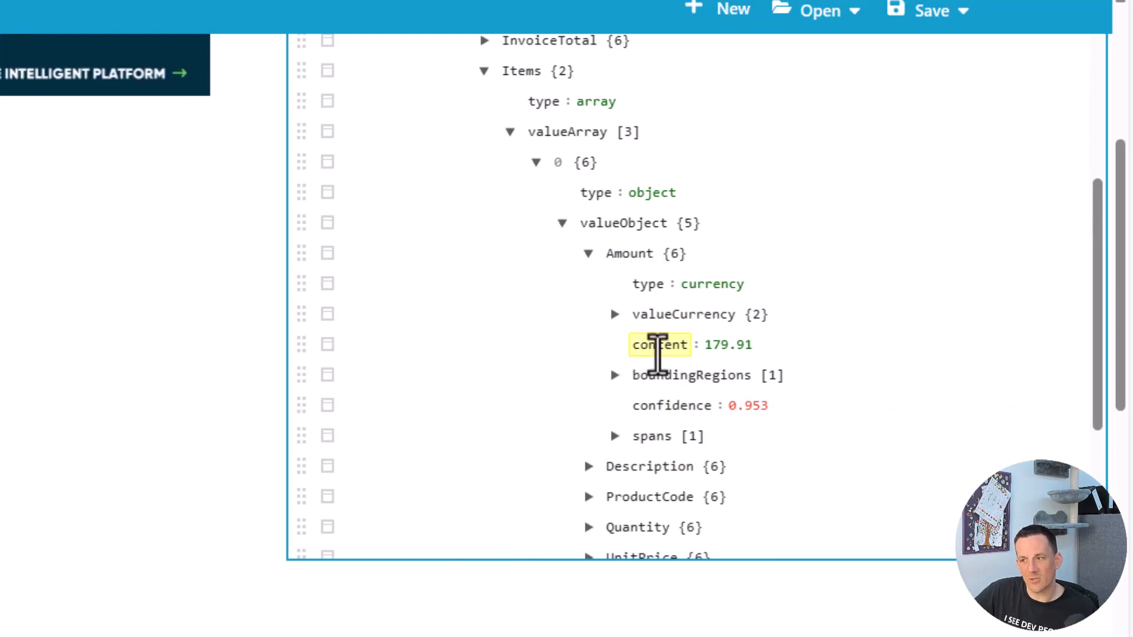
scroll(619, 331, "down", 4)
left_click(588, 208)
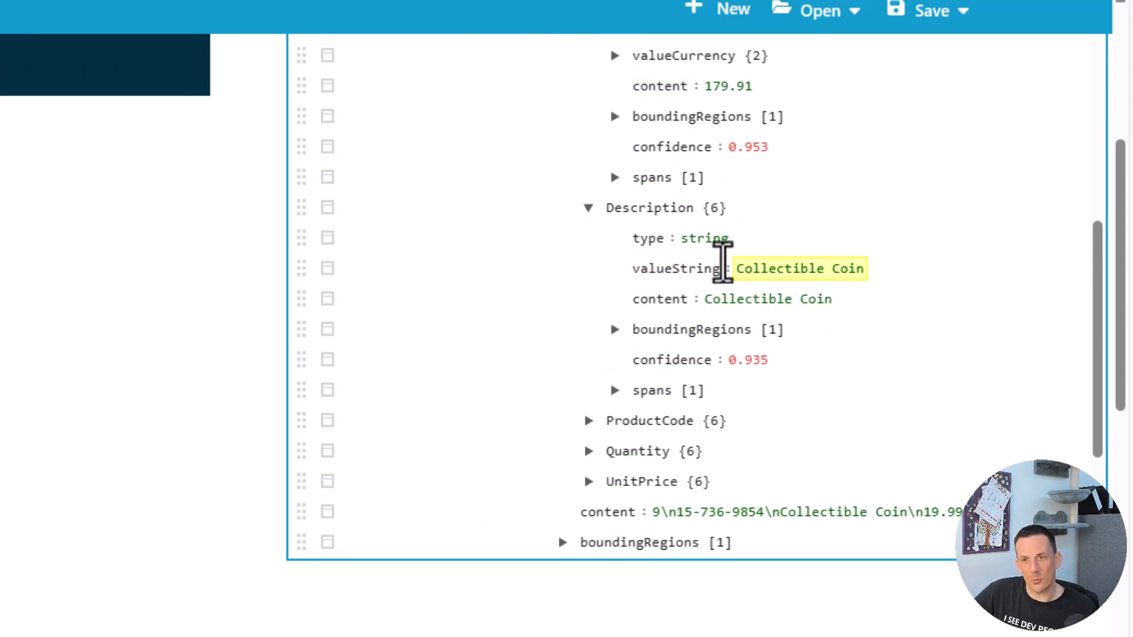
scroll(702, 272, "down", 4)
left_click(588, 162)
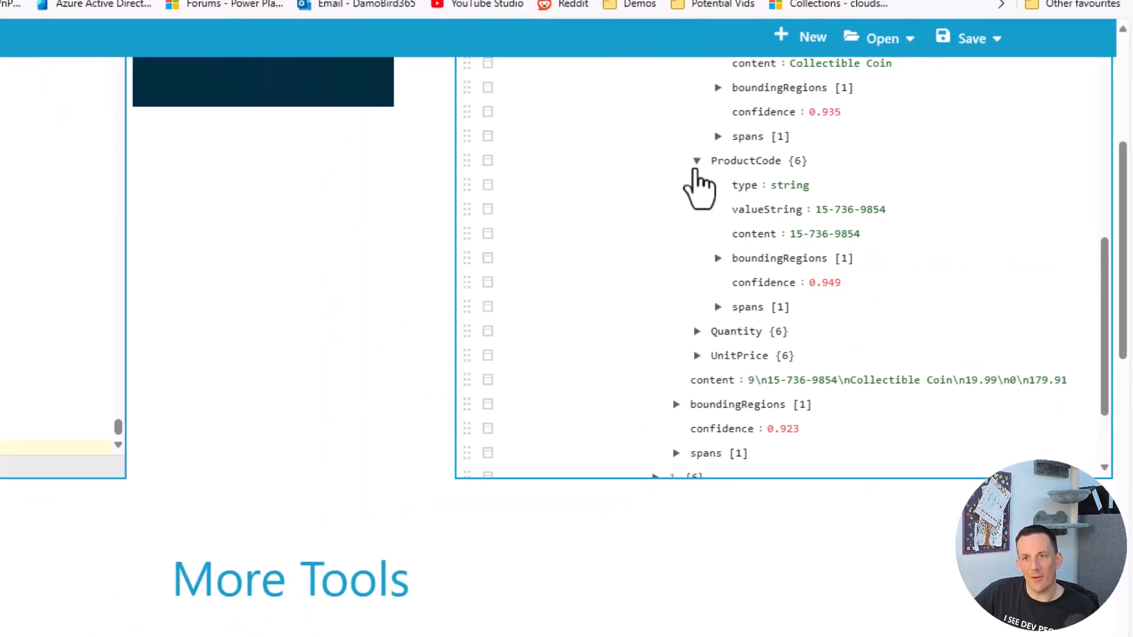
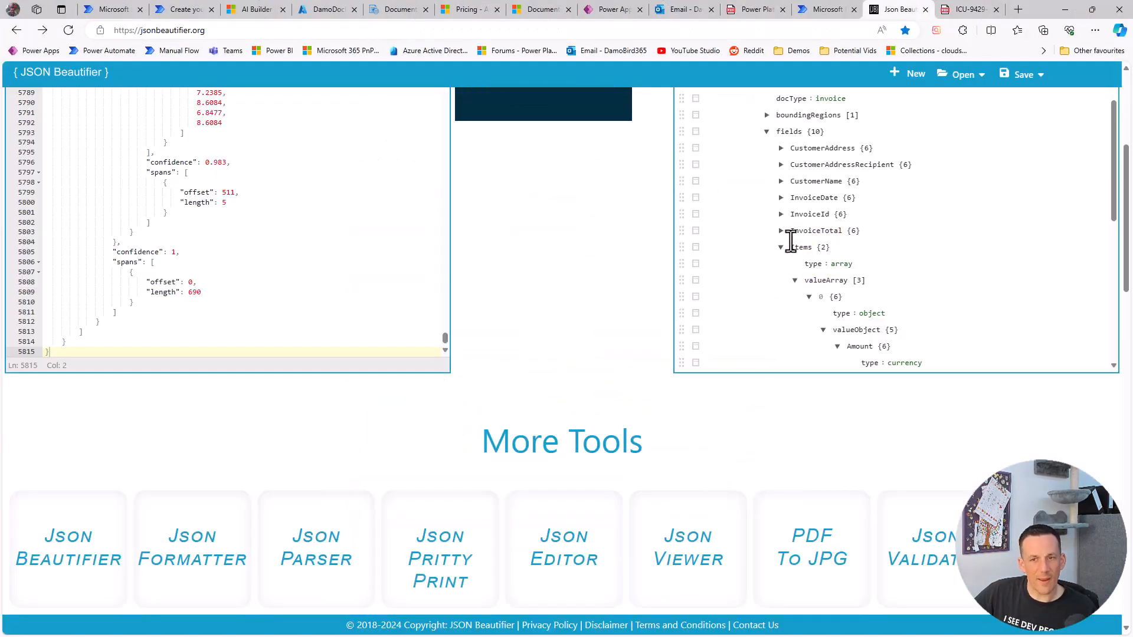
scroll(746, 236, "up", 5)
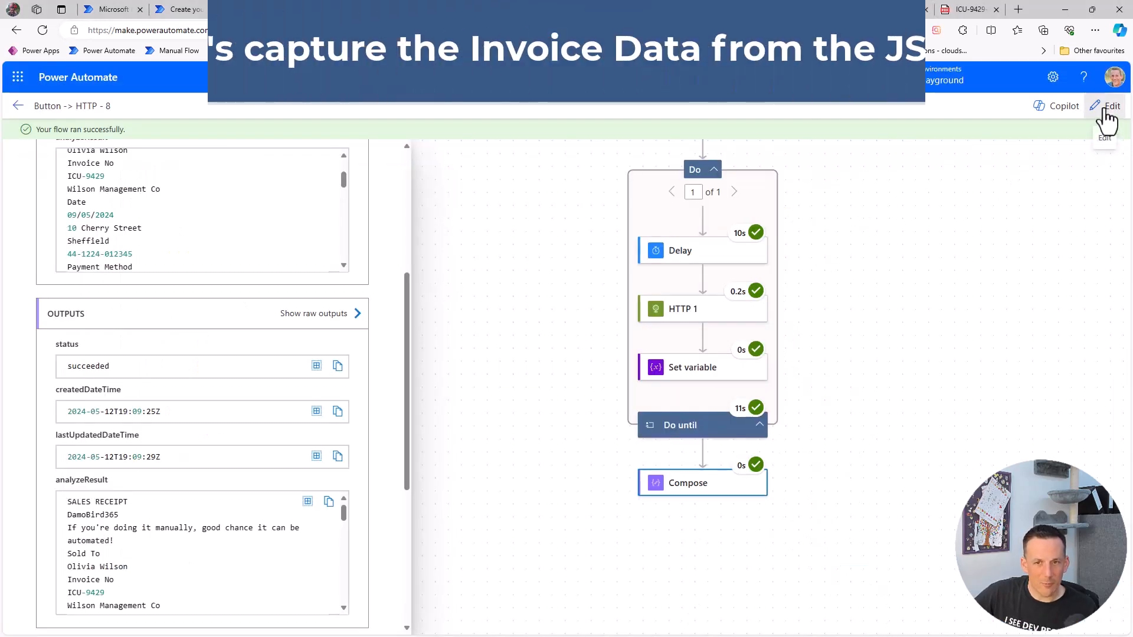
- Open the Button -> HTTP - 8 flow for editing and add a Select action after Compose
left_click(1106, 109)
scroll(885, 382, "down", 3)
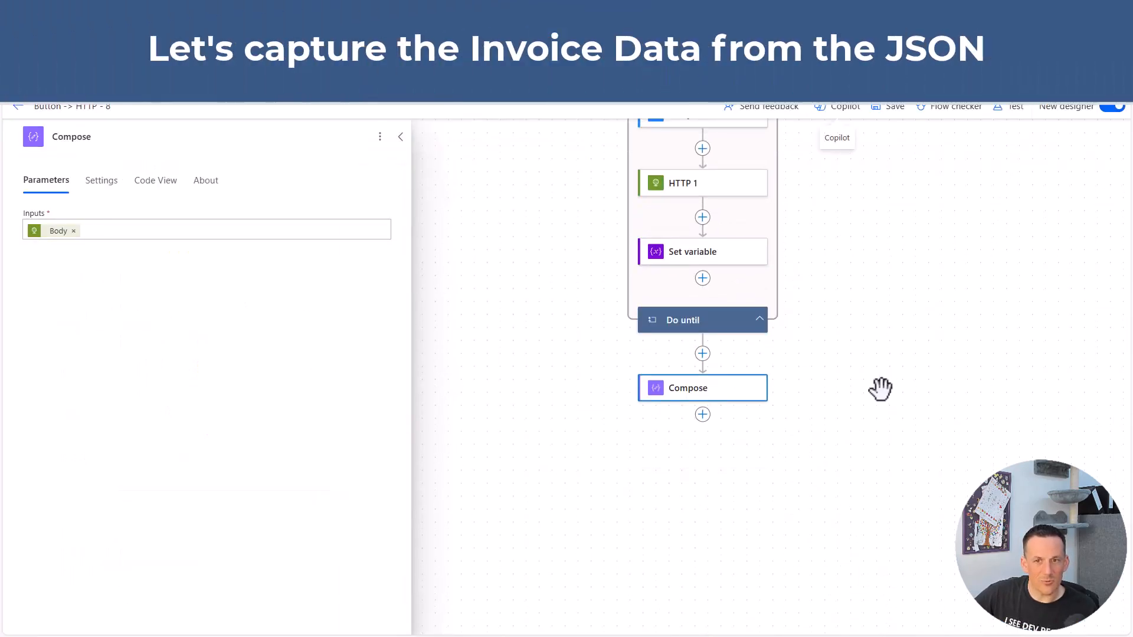
scroll(881, 389, "down", 4)
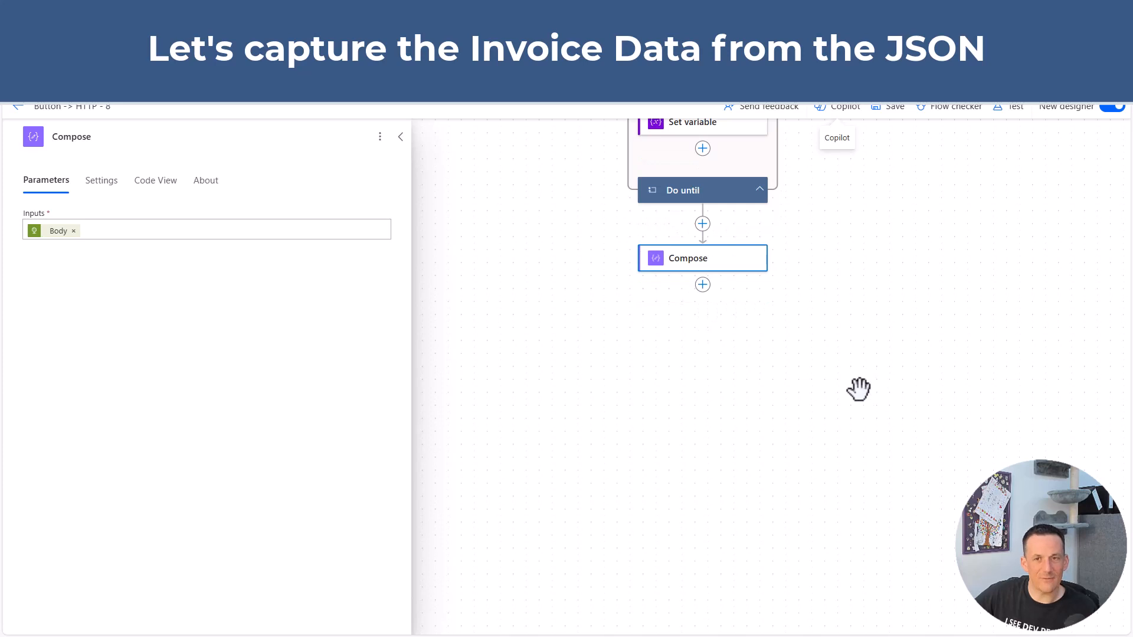
left_click(702, 285)
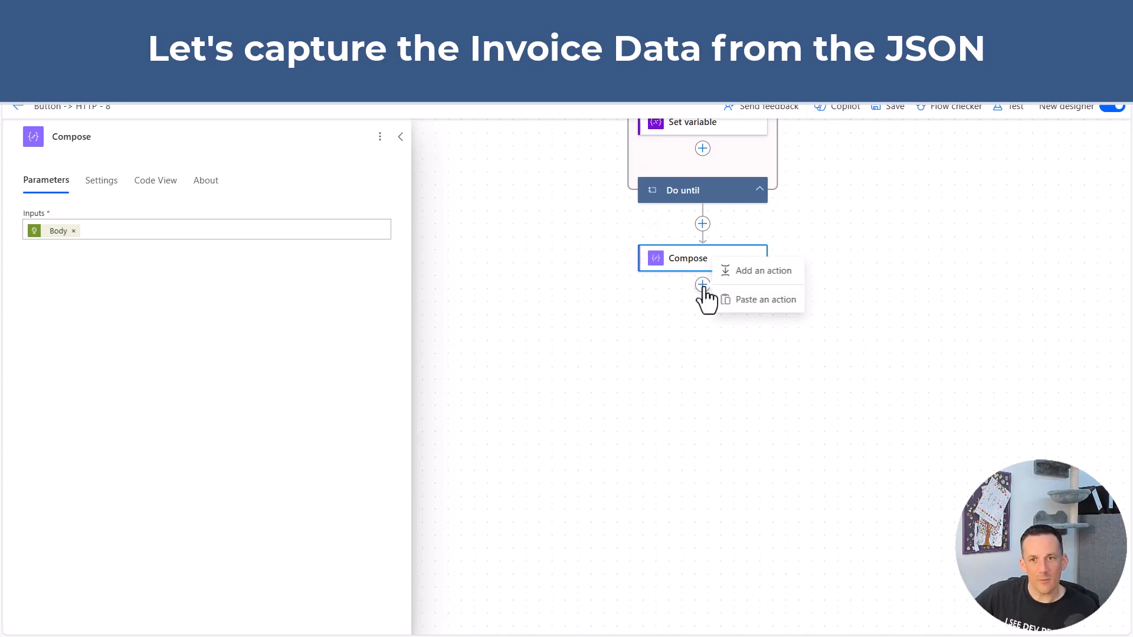
left_click(751, 271)
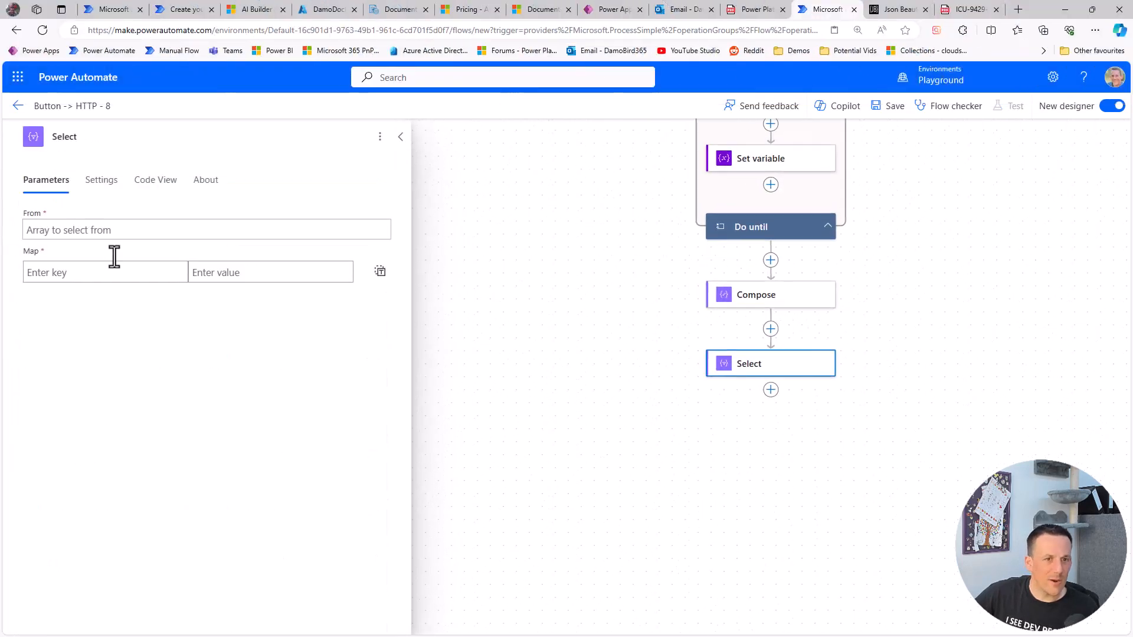
- Start the Select action's From expression with the HTTP 1 body and the path body('HTTP_1')?['analyzeresult/document']
left_click(105, 232)
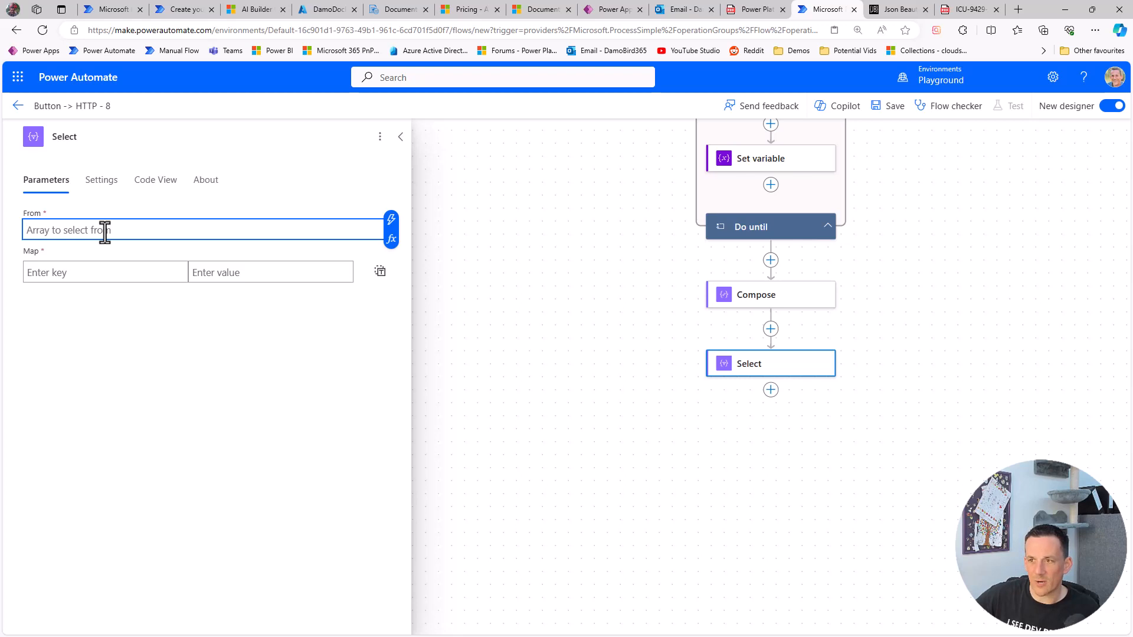
left_click(391, 239)
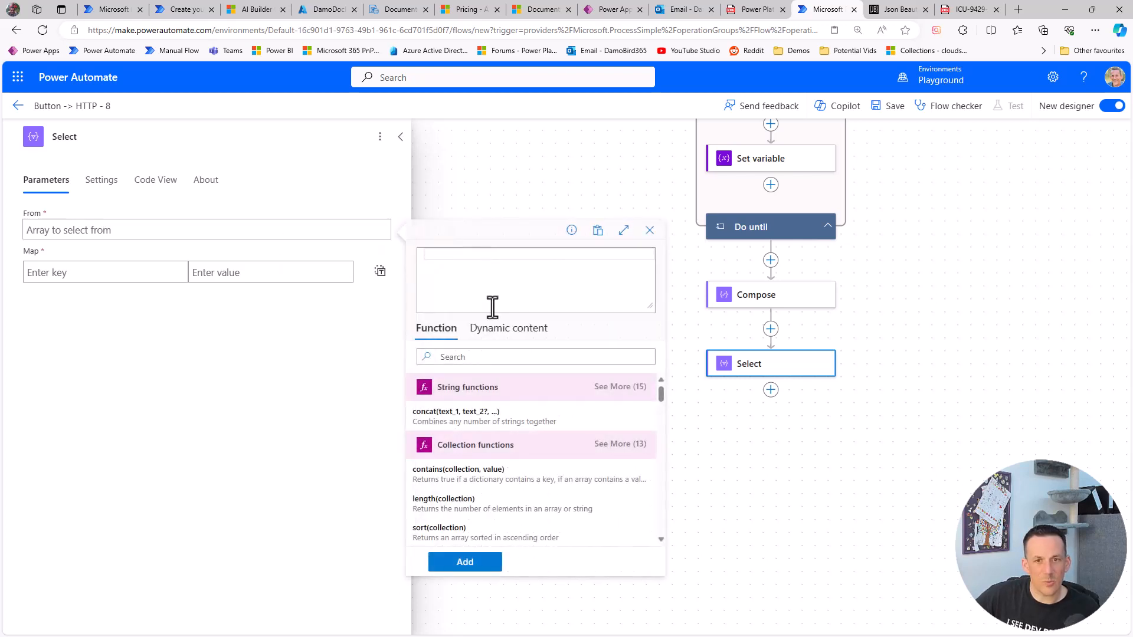
left_click(497, 331)
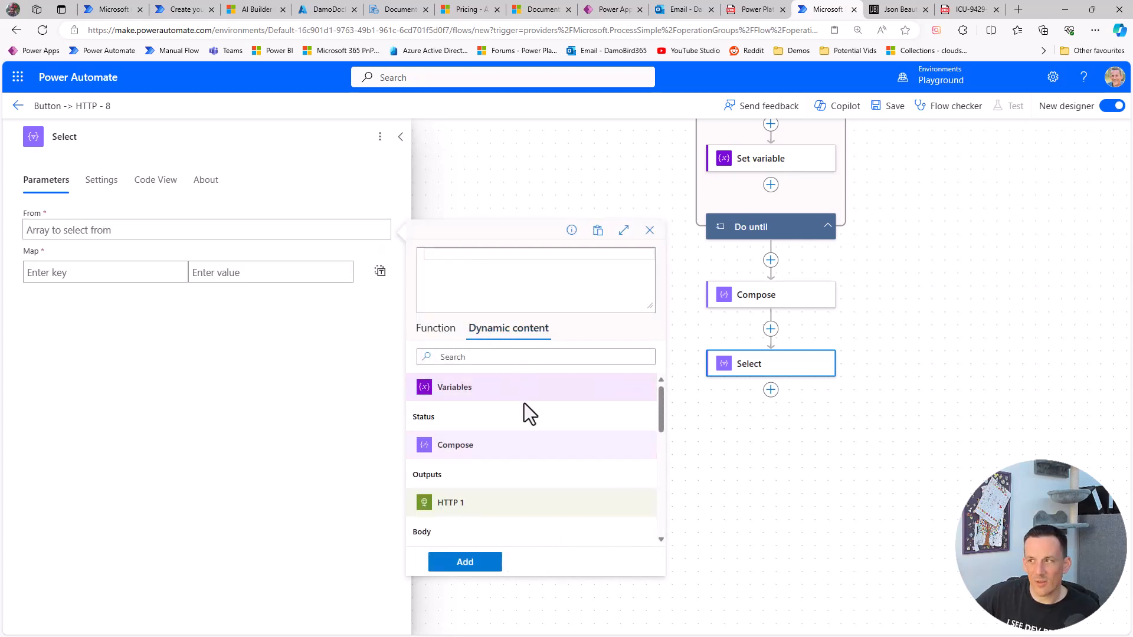
left_click(455, 534)
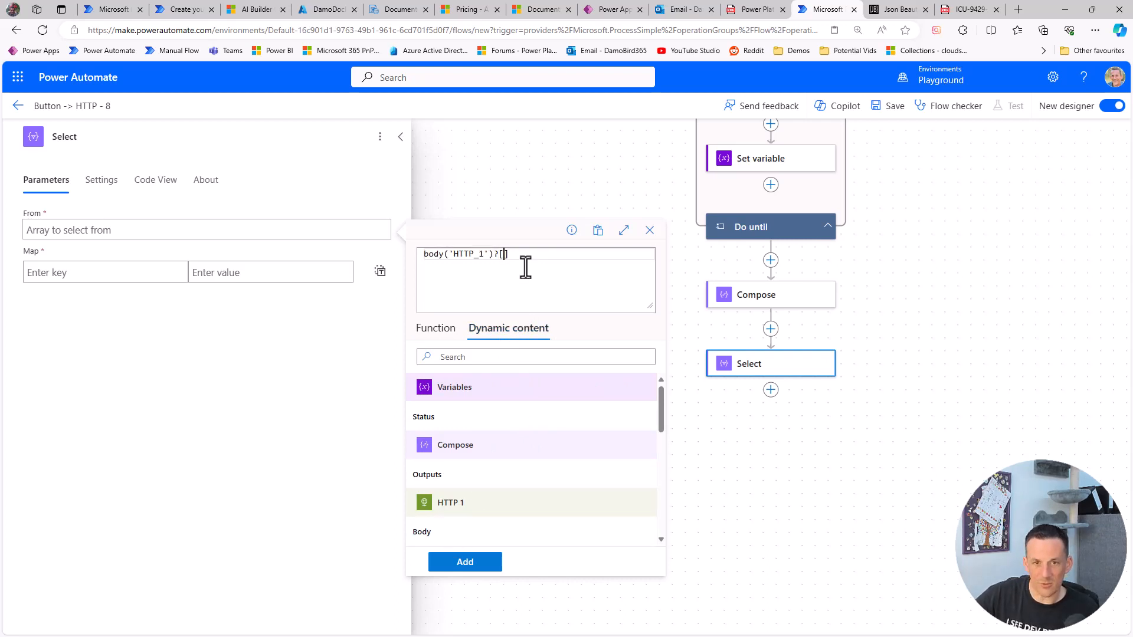
type("?['")
type("analyz")
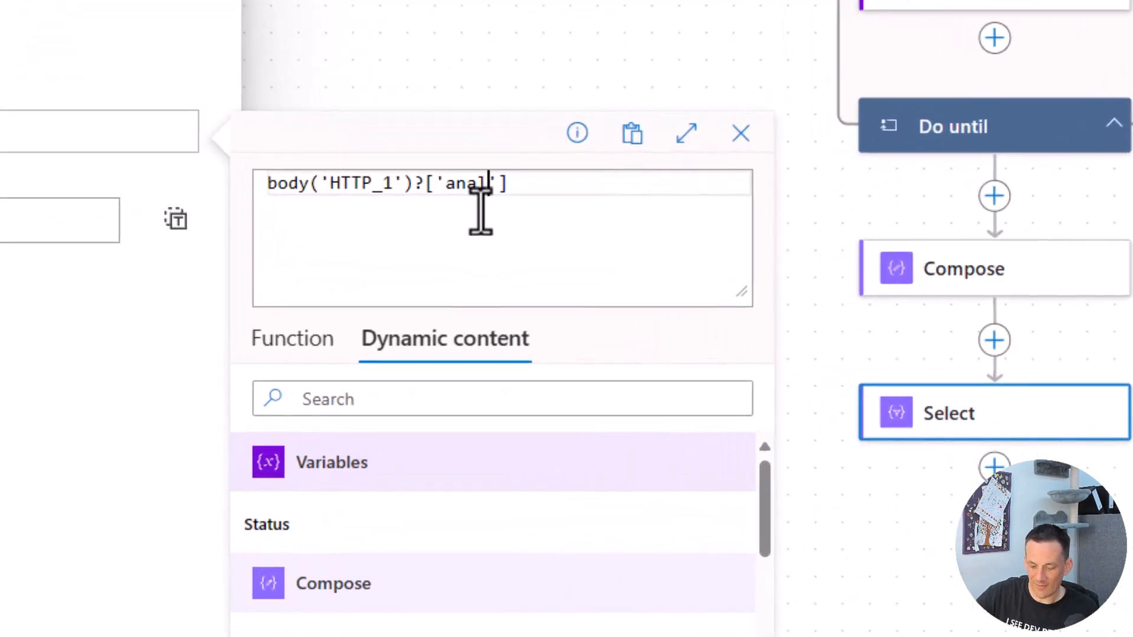
type("eresult")
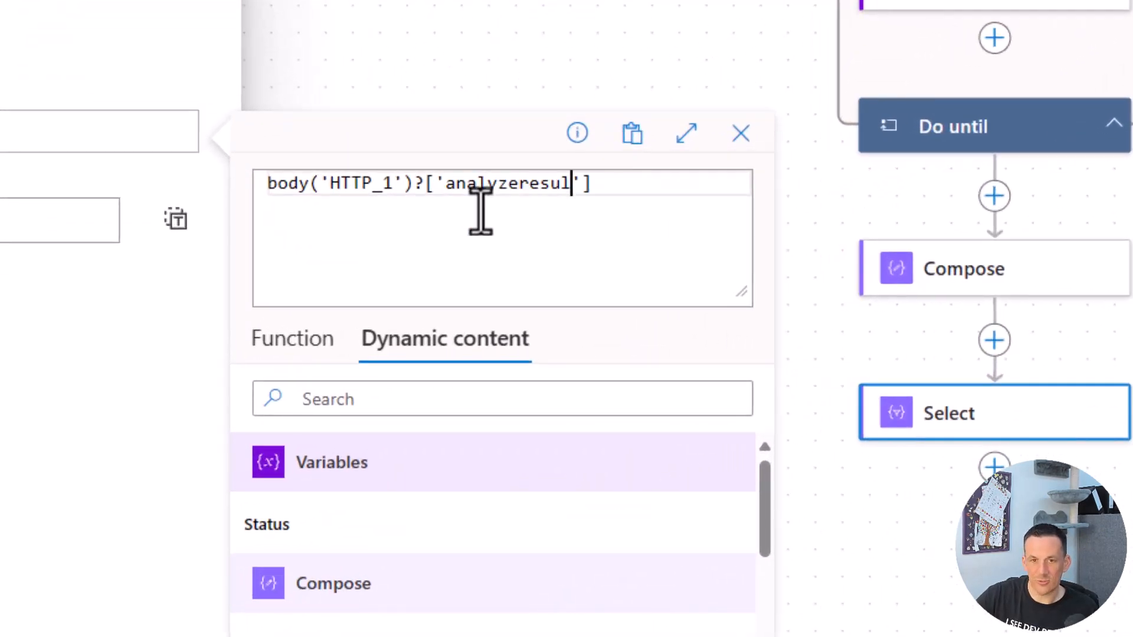
type("/")
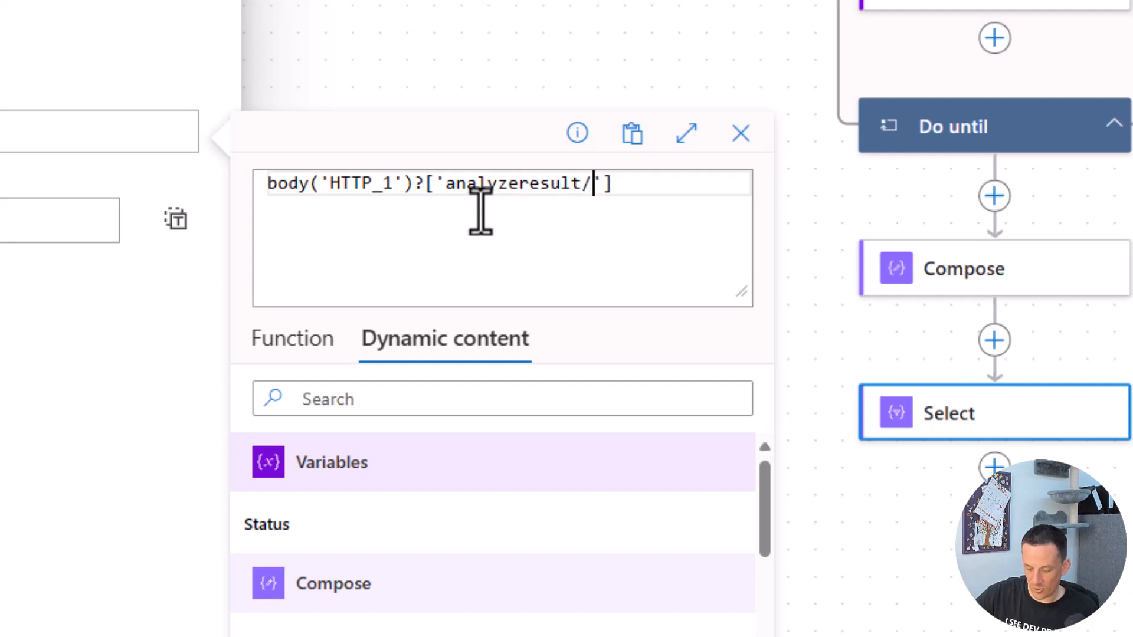
type("document")
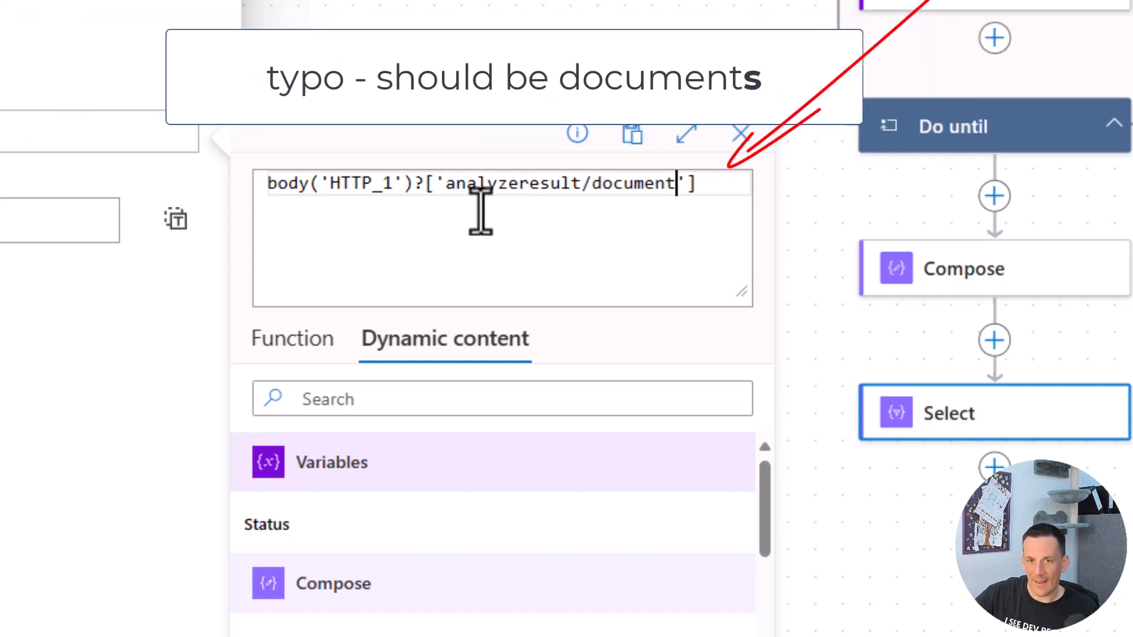
- Extend the From expression with ?[0]?['fields/items/valuearray']
key("End")
type("?")
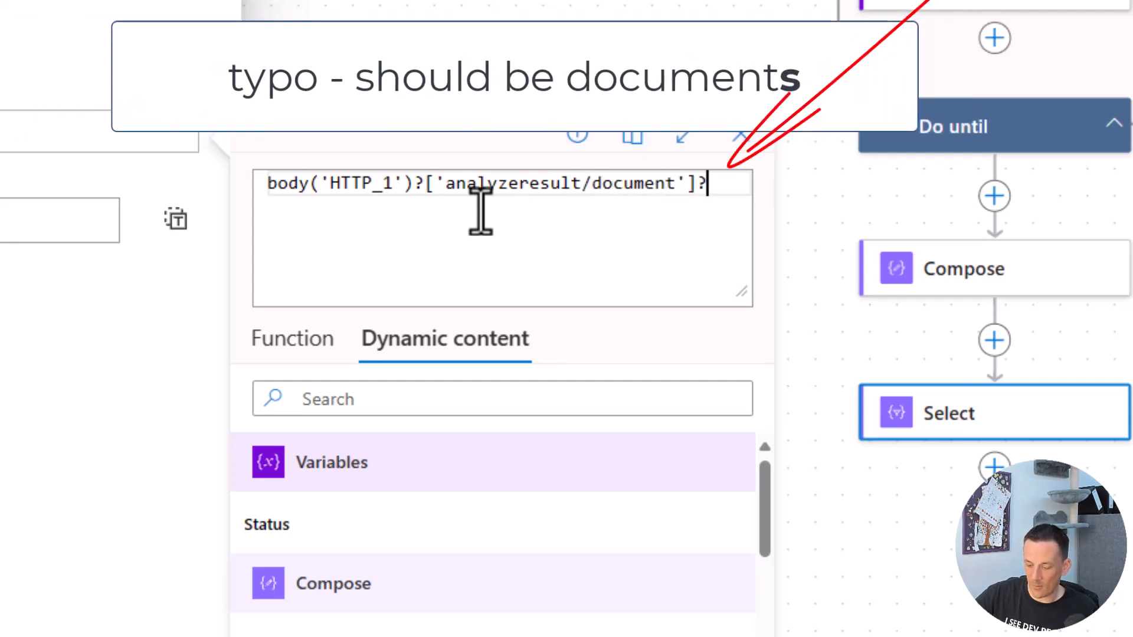
type("[0]")
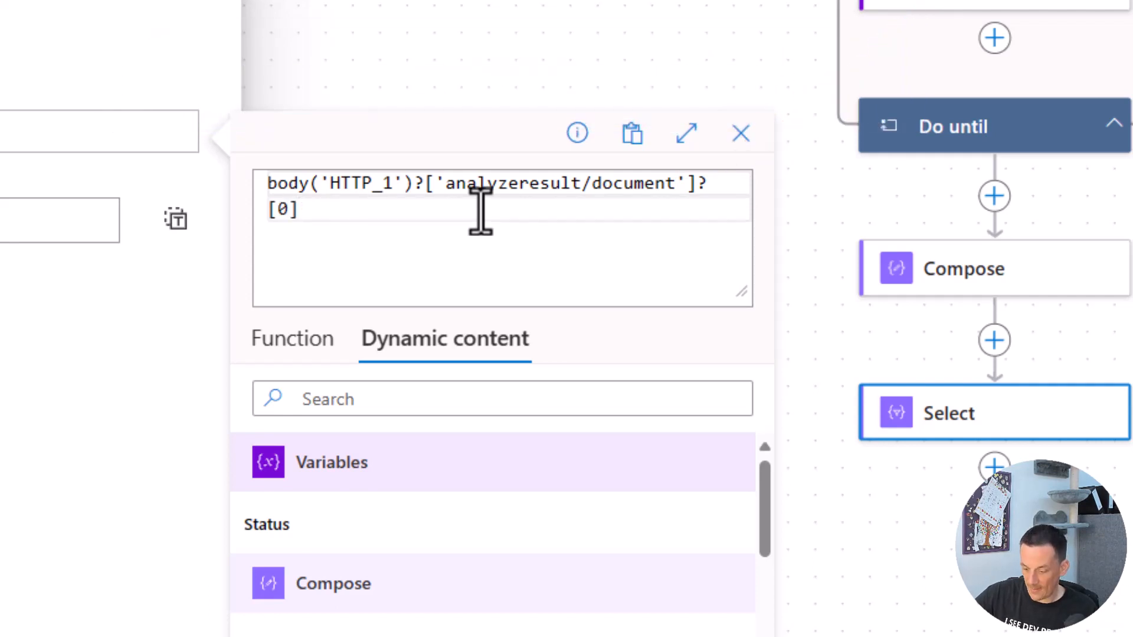
type("?['fields")
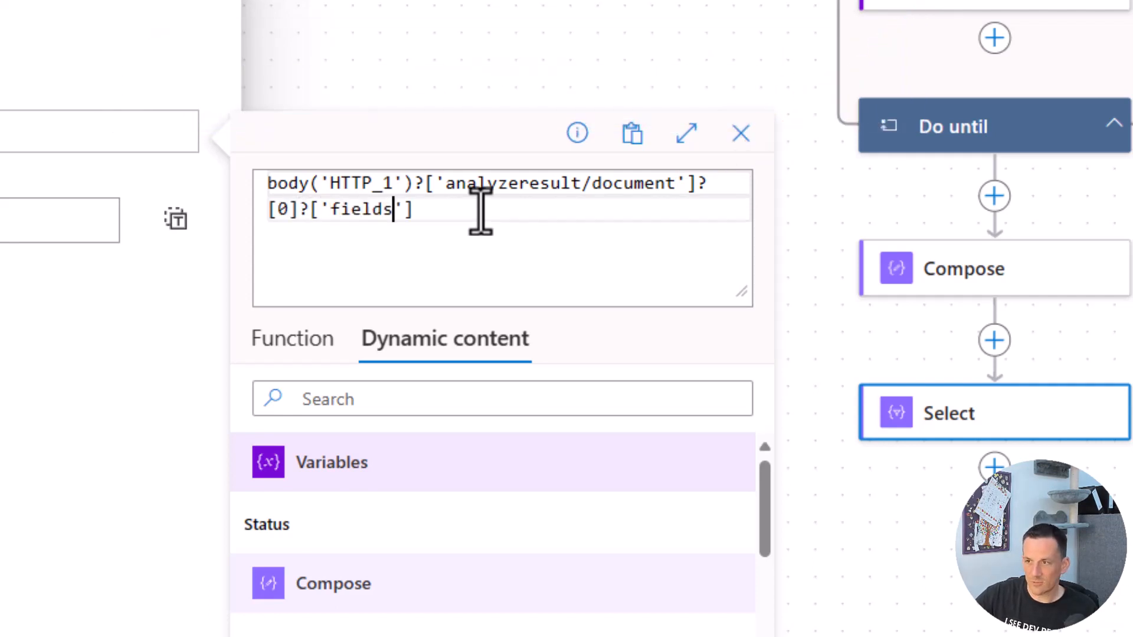
type("/i")
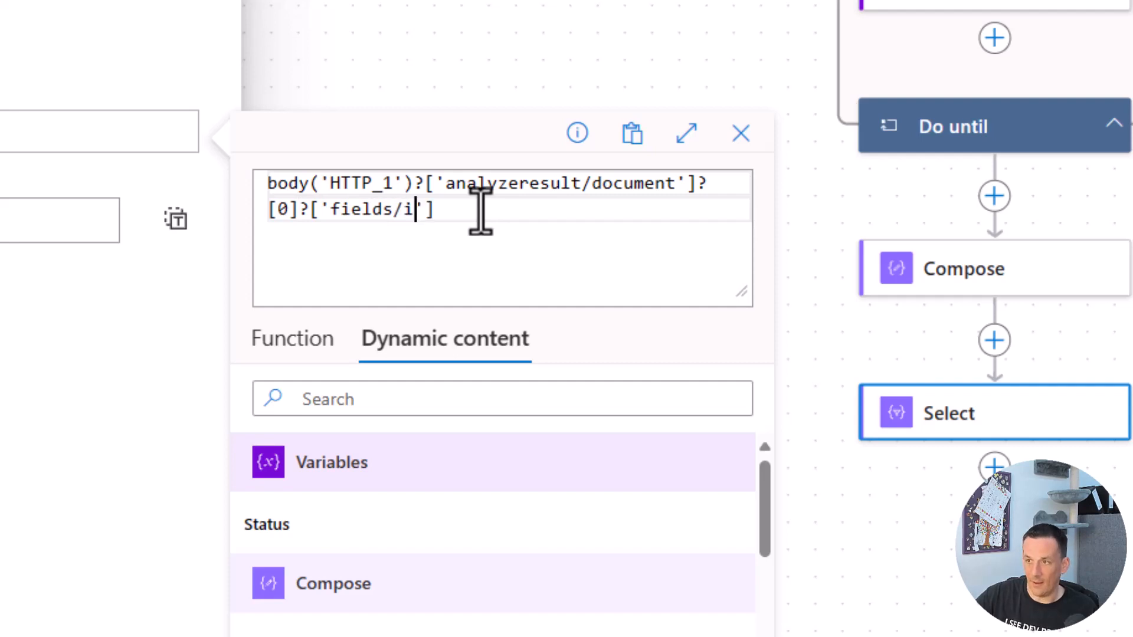
type("tems/")
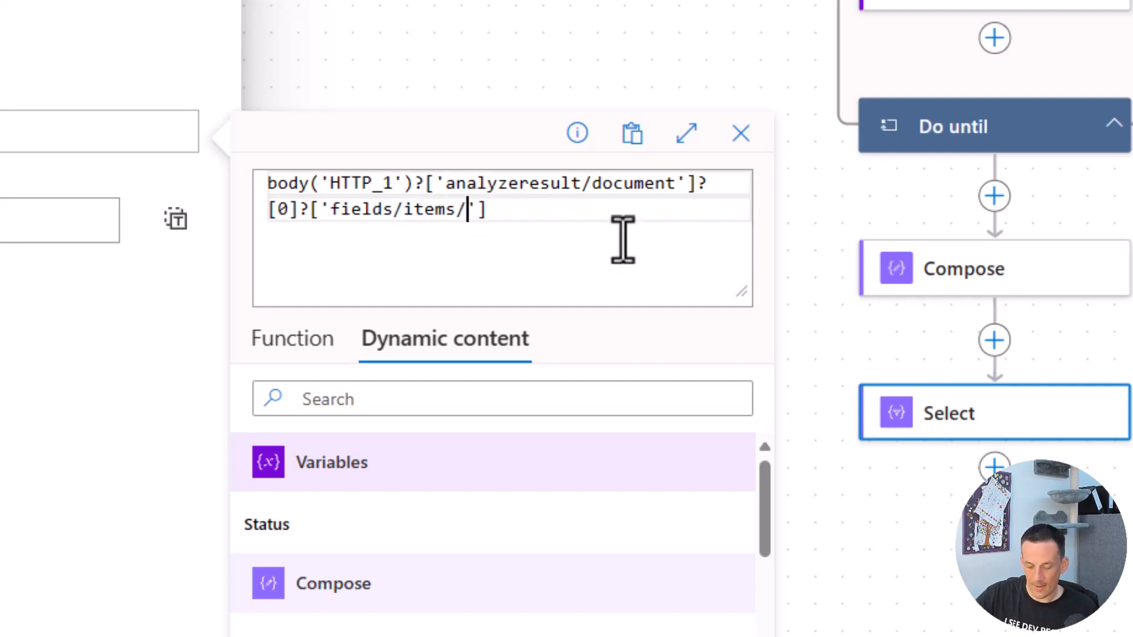
type("valuearray")
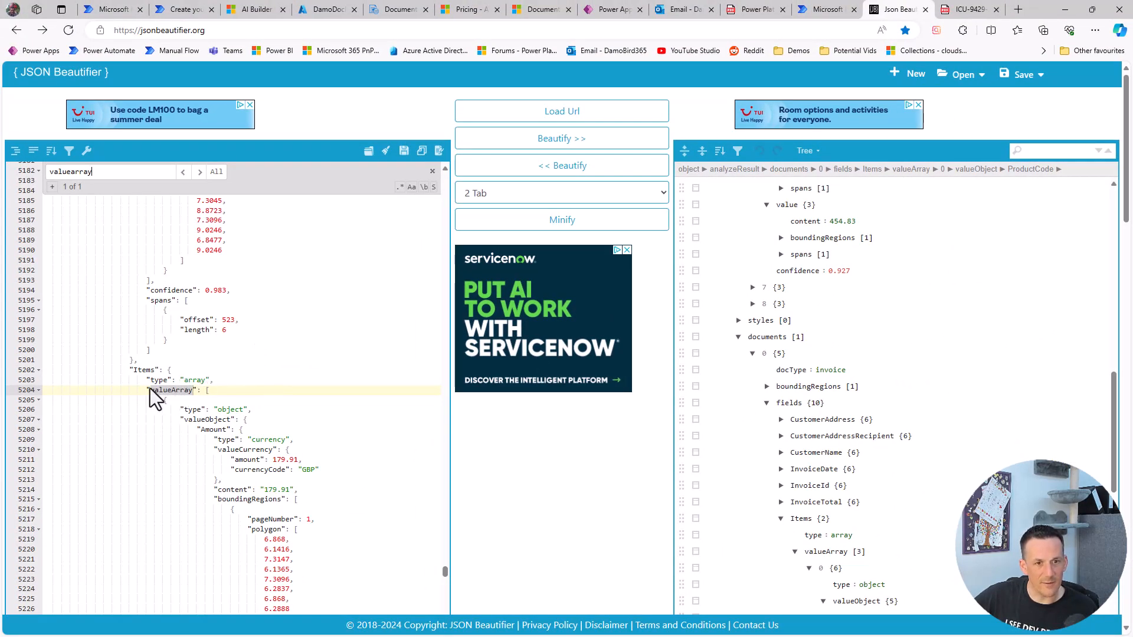
- Examine the Items valueArray in JSON Beautifier's source text and compare it with the same node in the tree
left_click_drag(204, 391, 217, 500)
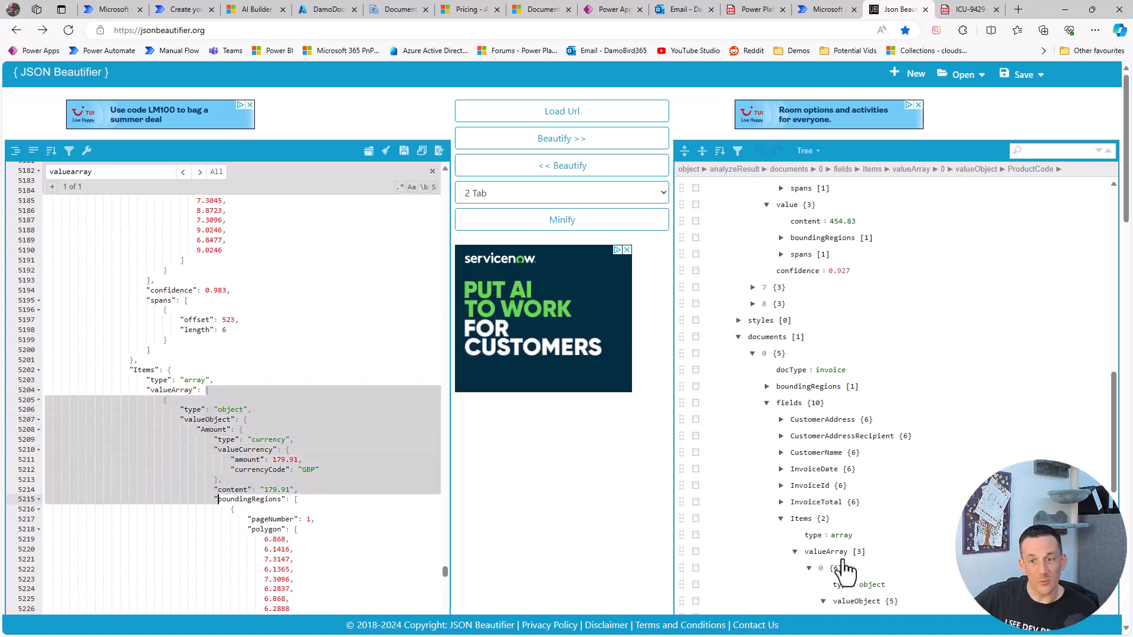
scroll(785, 413, "down", 2)
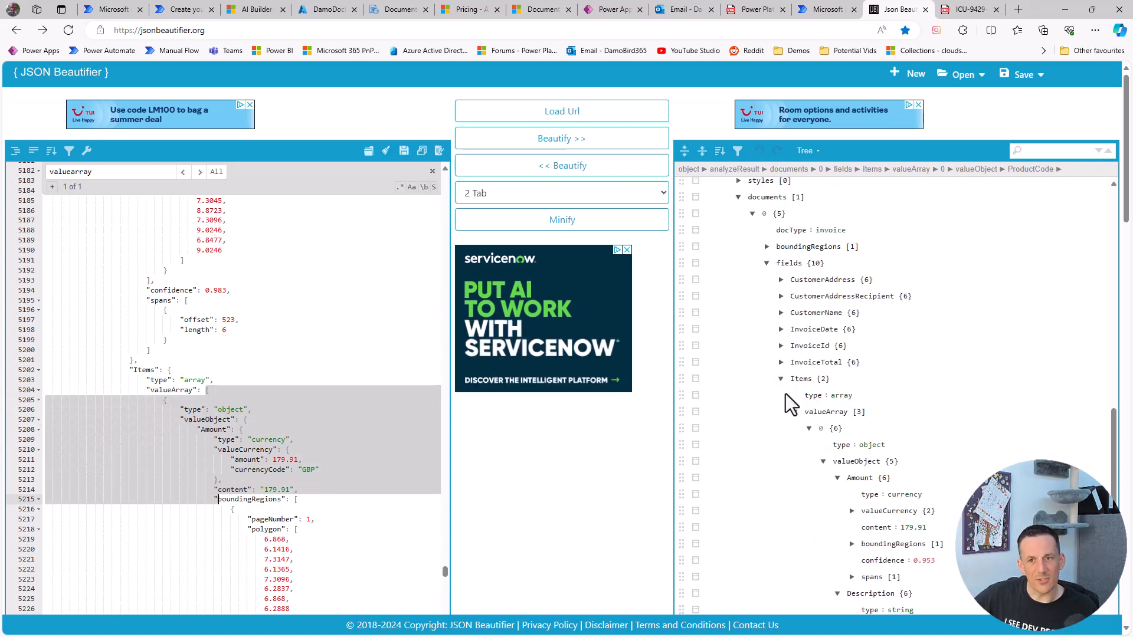
scroll(791, 469, "down", 1)
left_click(115, 391)
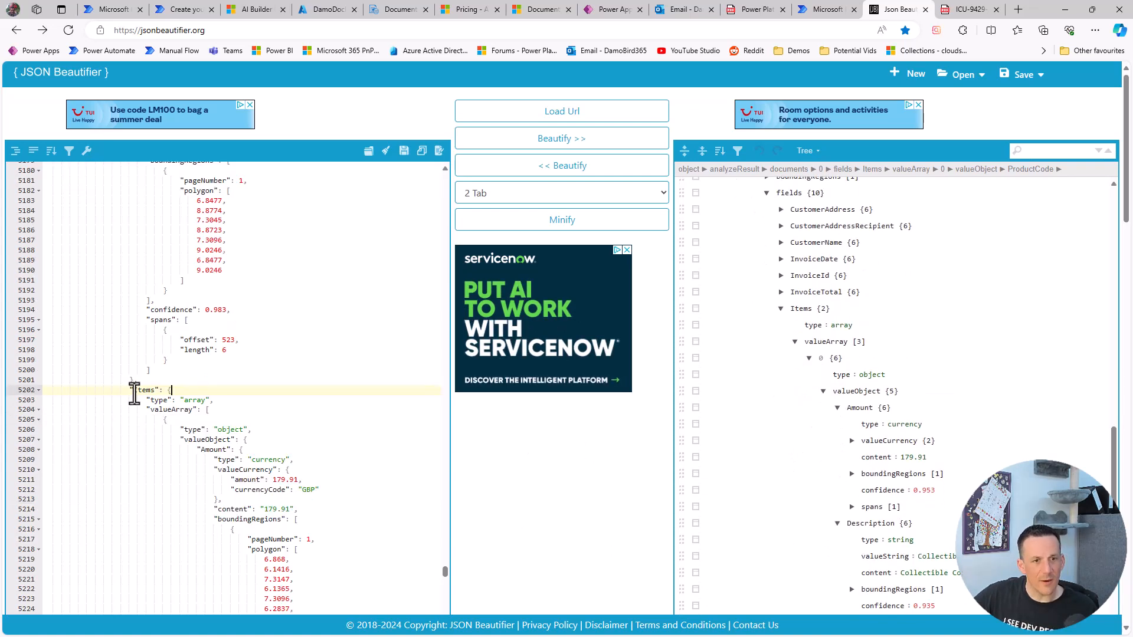
double_click(158, 409)
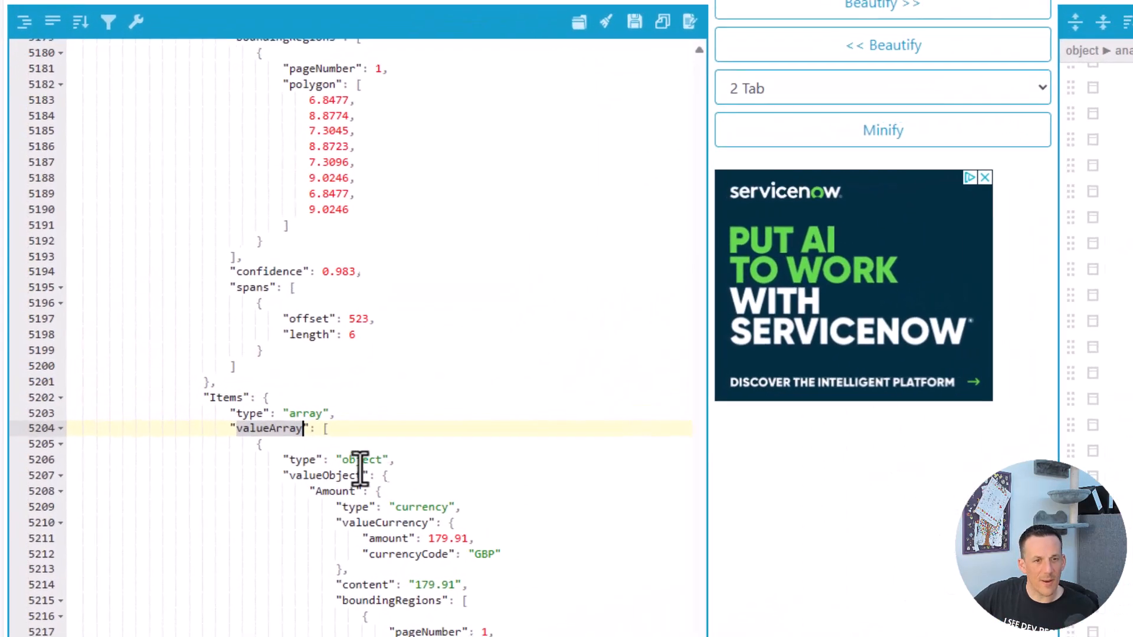
- Examine the first invoice item's valueObject in the JSON source, locating the value keys for Amount, Description, ProductCode, Quantity and UnitPrice
scroll(236, 434, "down", 3)
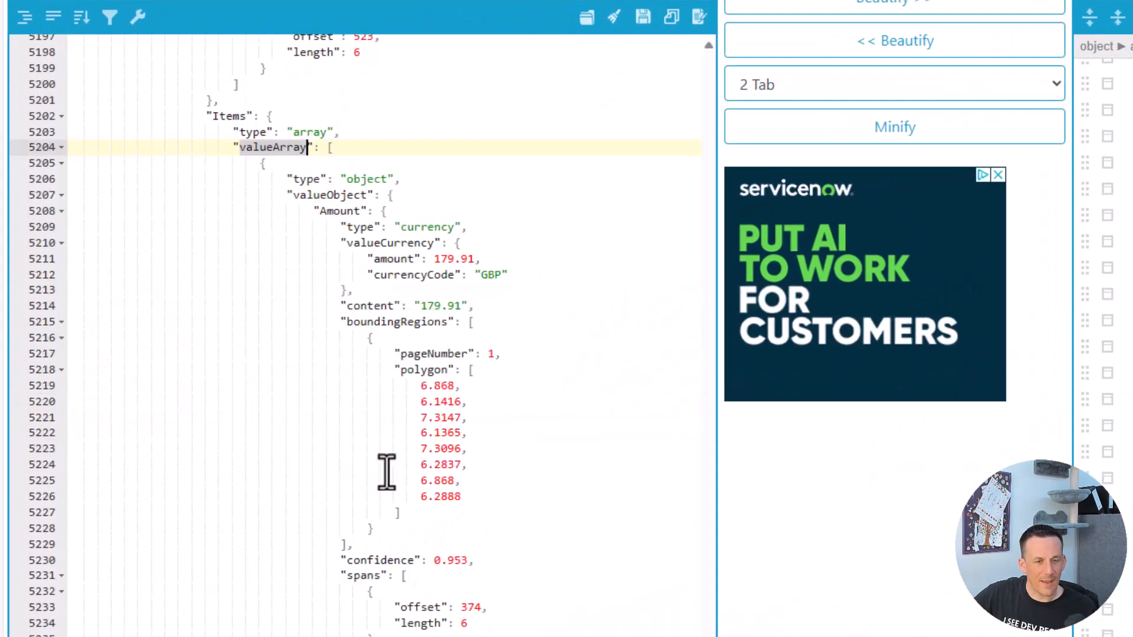
scroll(386, 470, "down", 2)
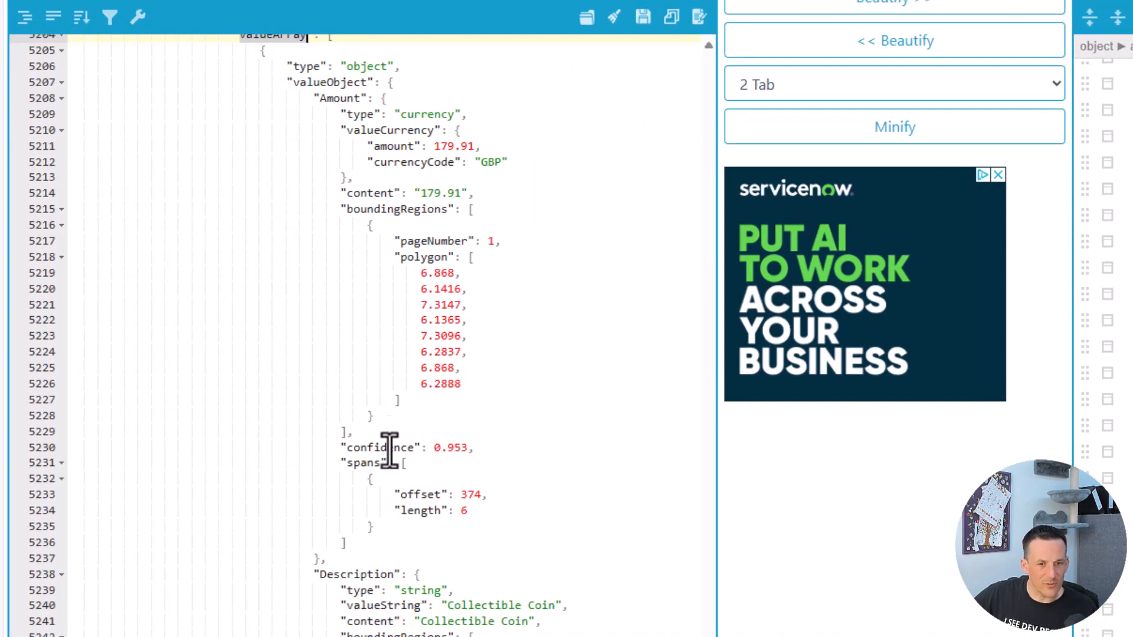
scroll(389, 451, "down", 2)
left_click_drag(318, 462, 400, 466)
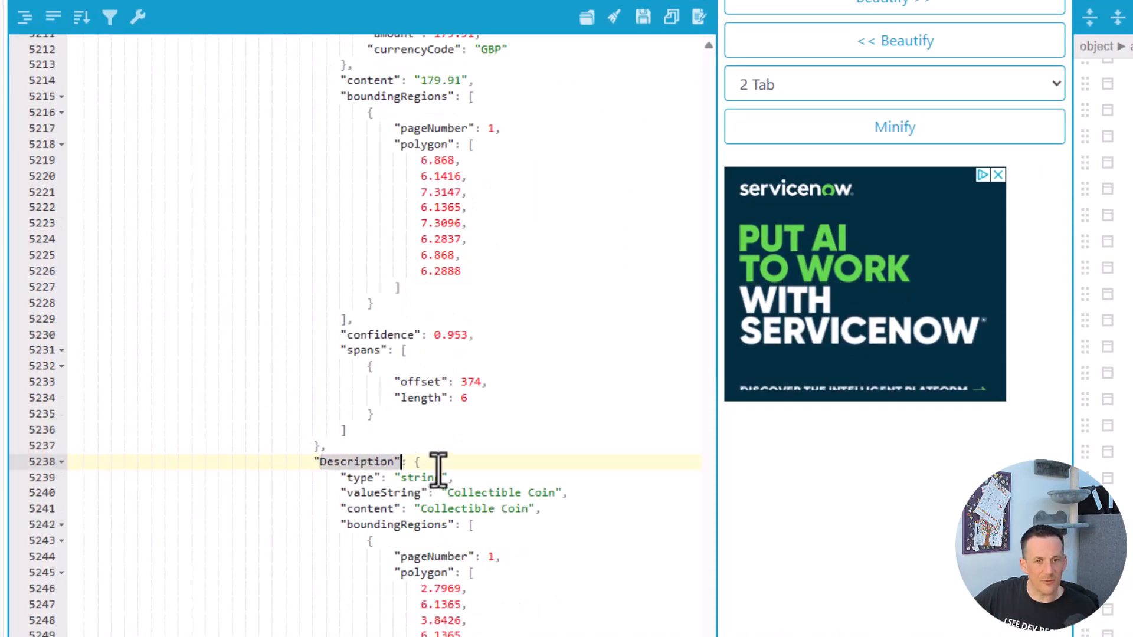
scroll(441, 471, "down", 2)
left_click(360, 379)
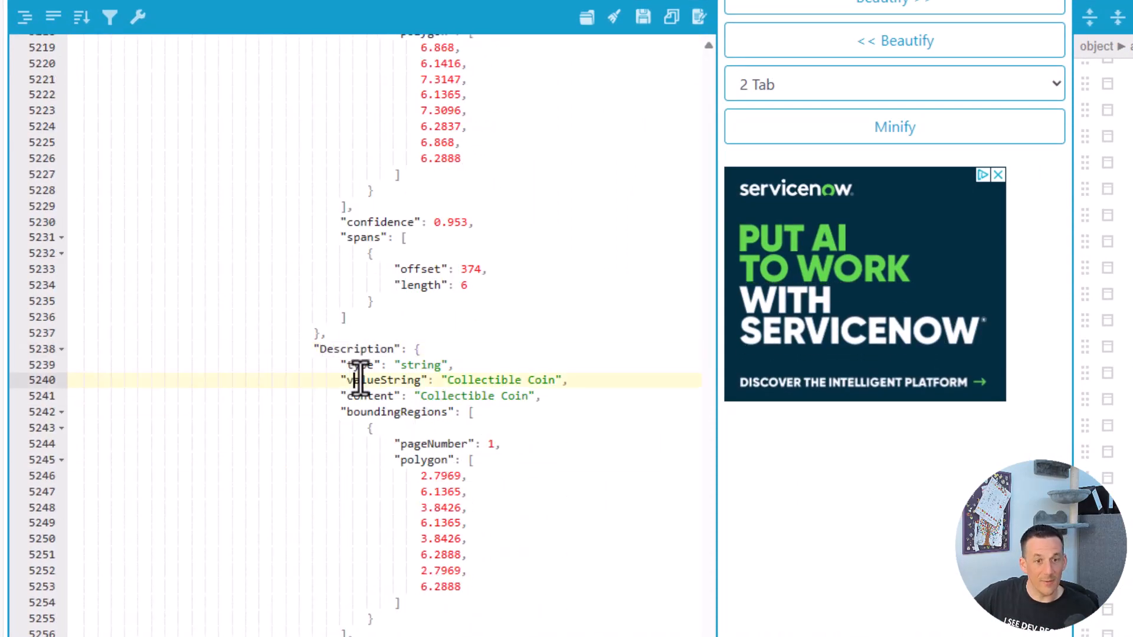
double_click(360, 379)
scroll(508, 454, "down", 5)
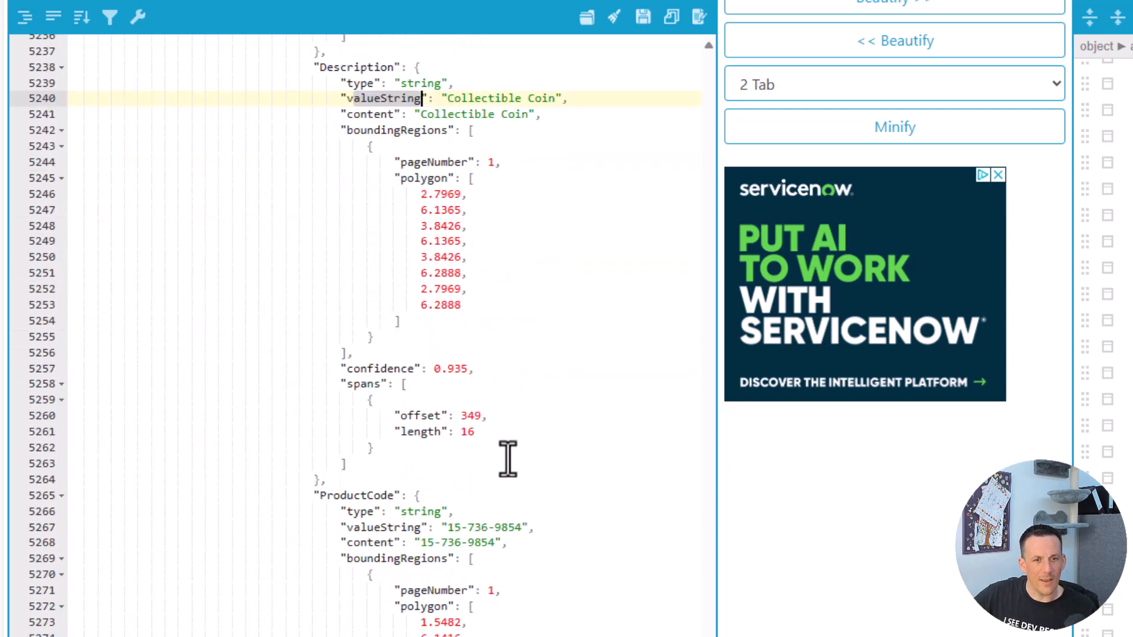
scroll(508, 459, "down", 8)
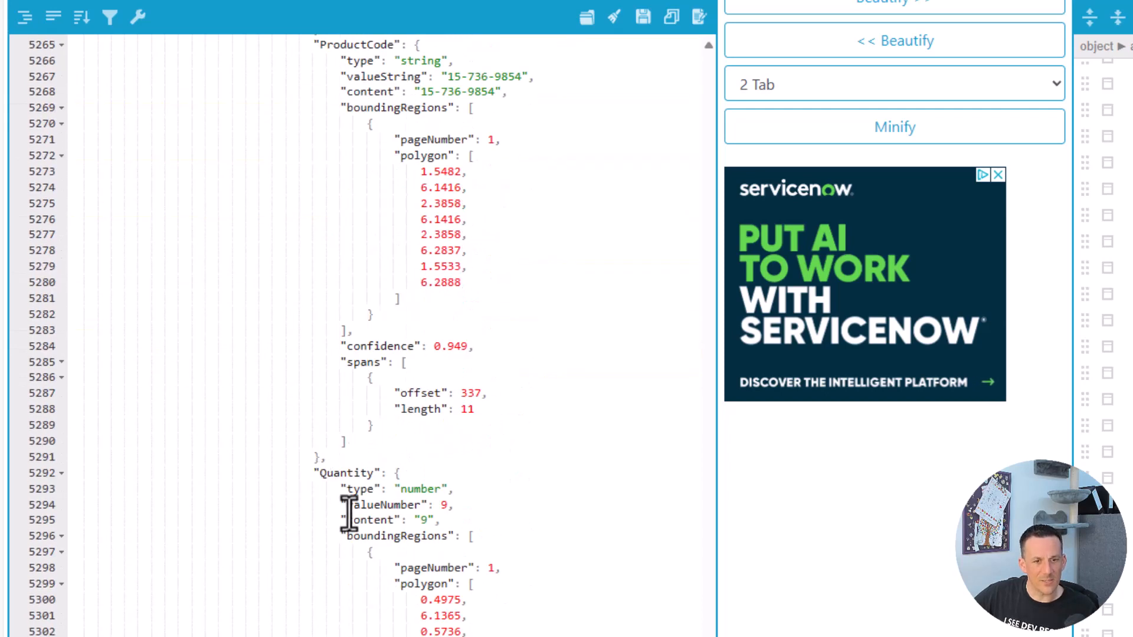
double_click(407, 505)
scroll(424, 513, "down", 7)
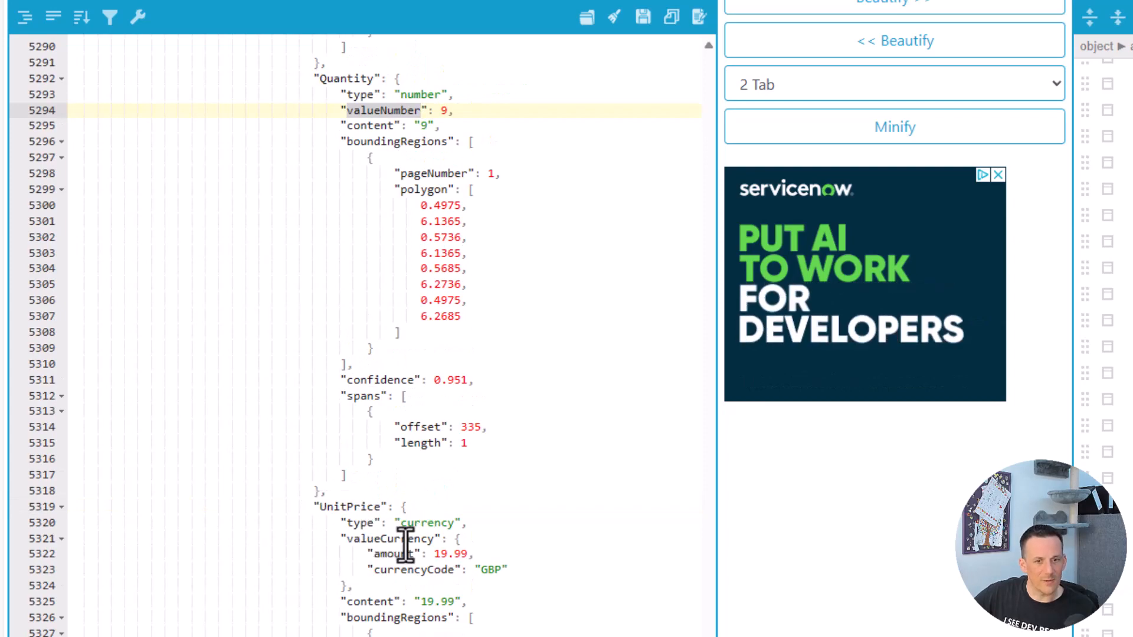
double_click(378, 554)
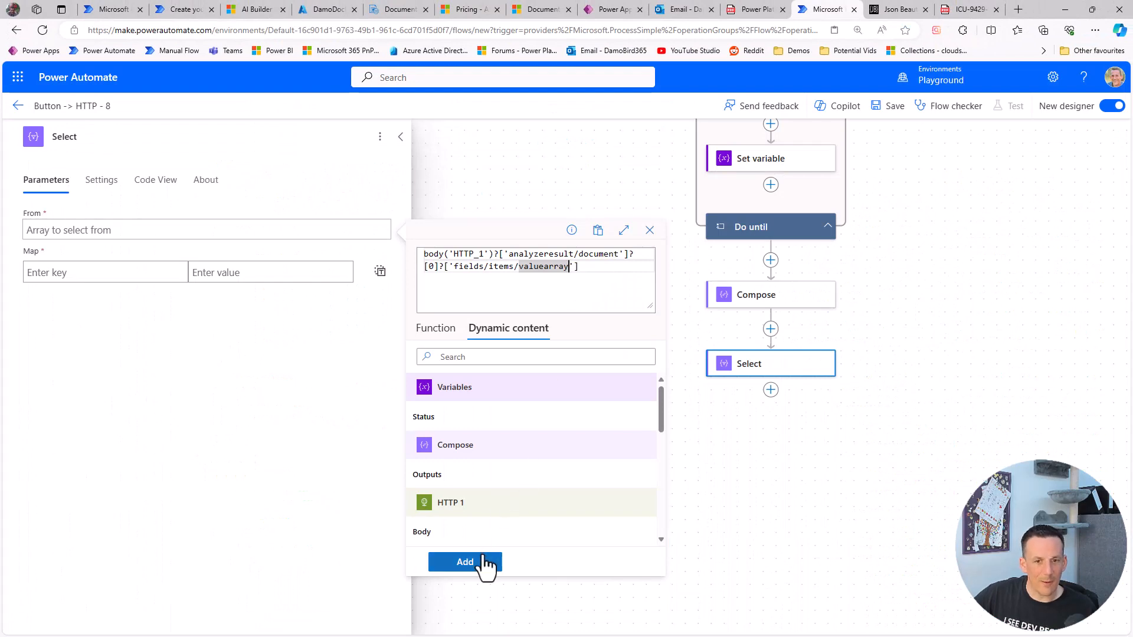
- Add the finished expression to the Select action's From and enter the map keys Desc, Qty and Amount
left_click(483, 554)
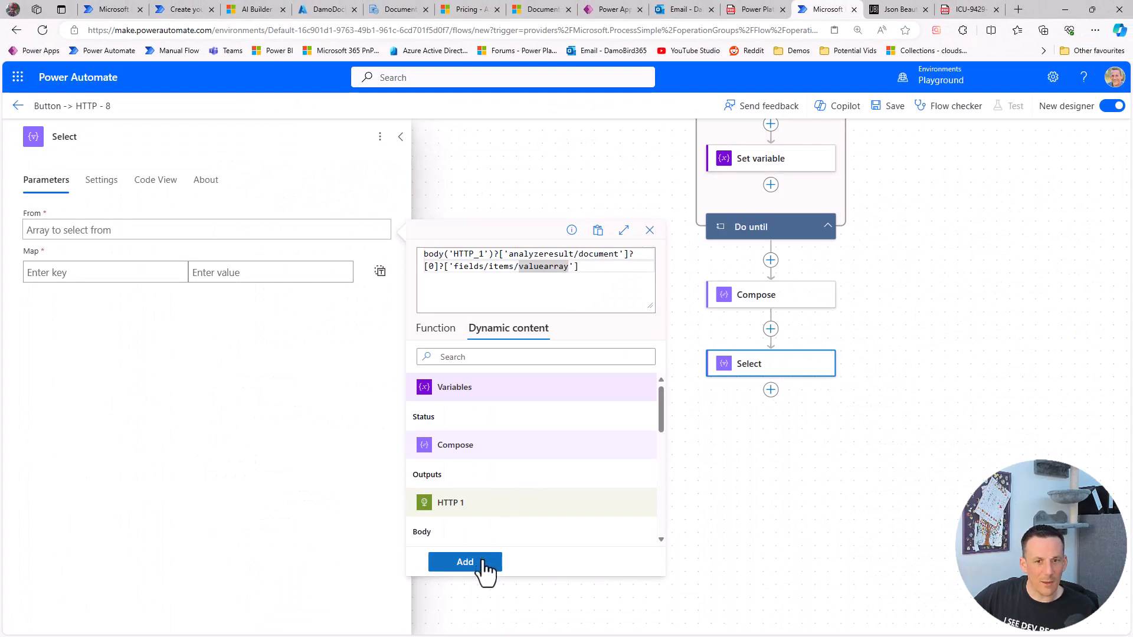
left_click(128, 273)
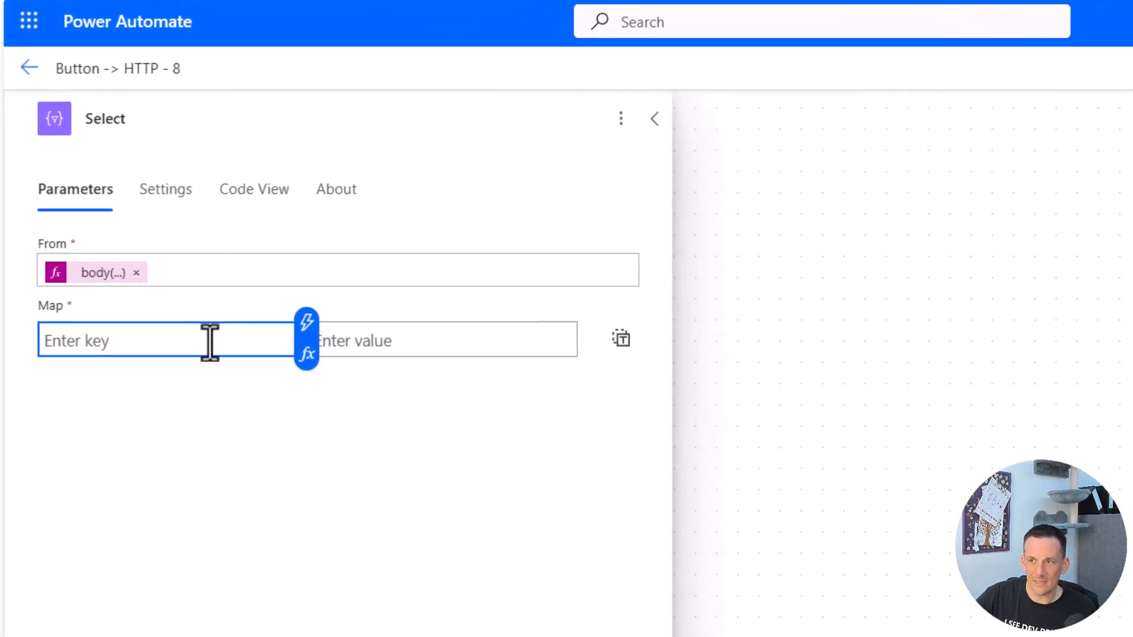
type("Desc")
left_click(197, 376)
type("Qty")
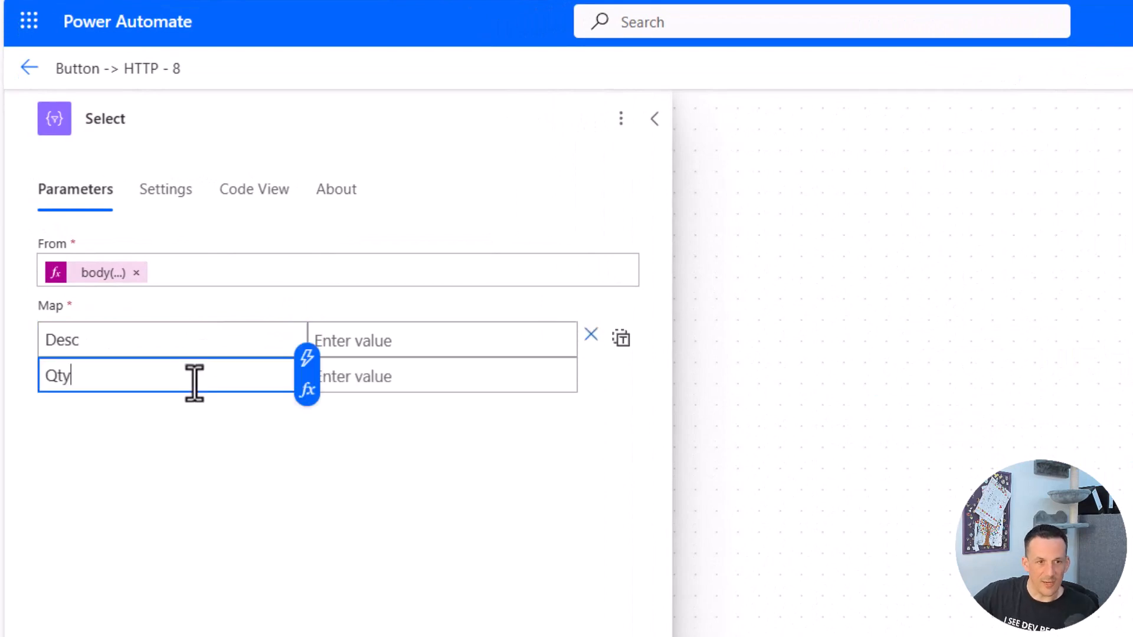
left_click(137, 413)
type("Amount")
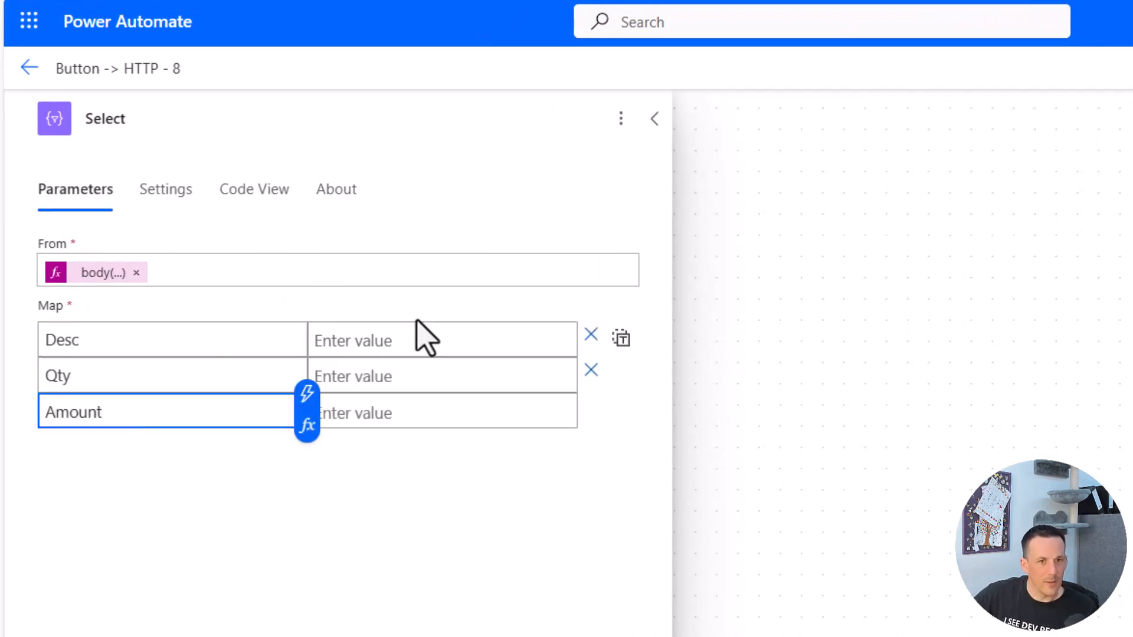
- Map Desc to the expression item()?['valueobject/description/valuestring']
left_click(412, 337)
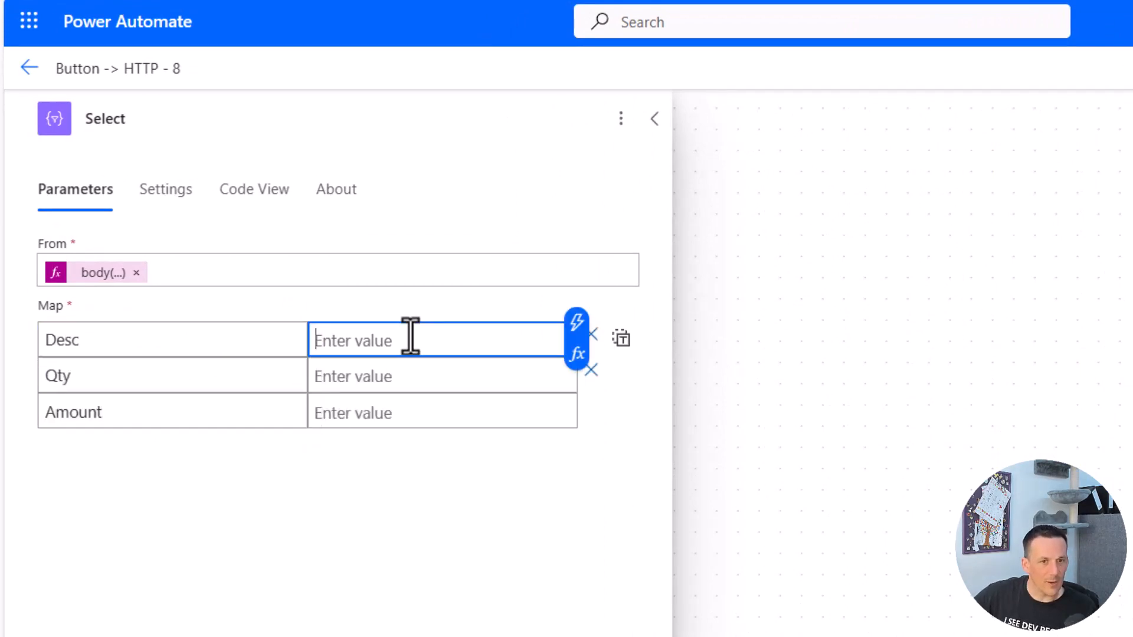
left_click(579, 355)
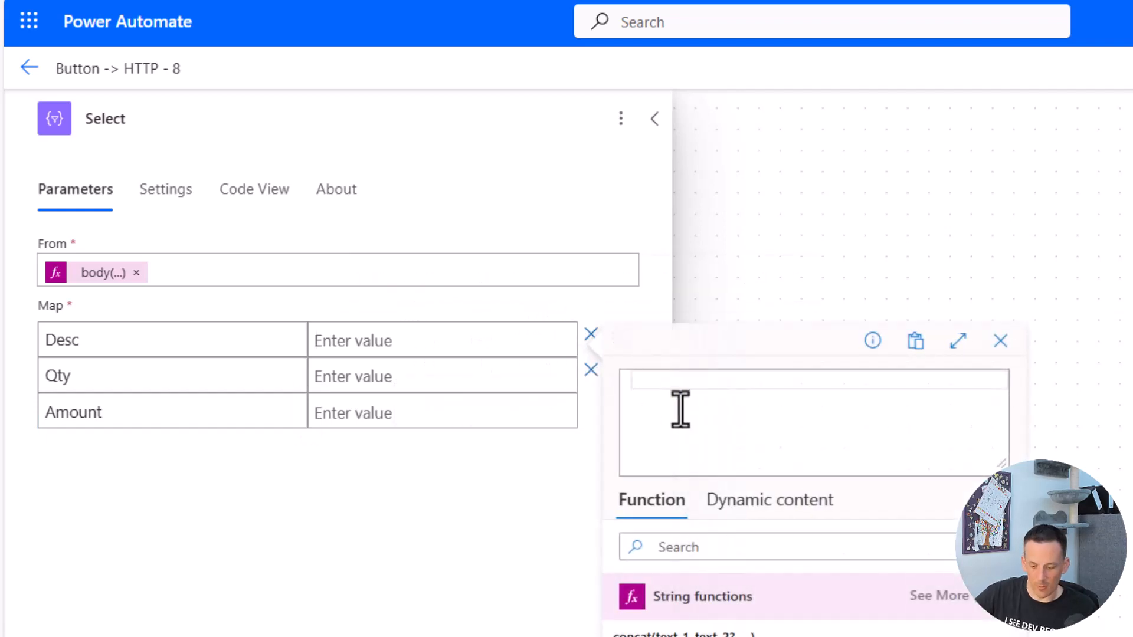
type("item()?['")
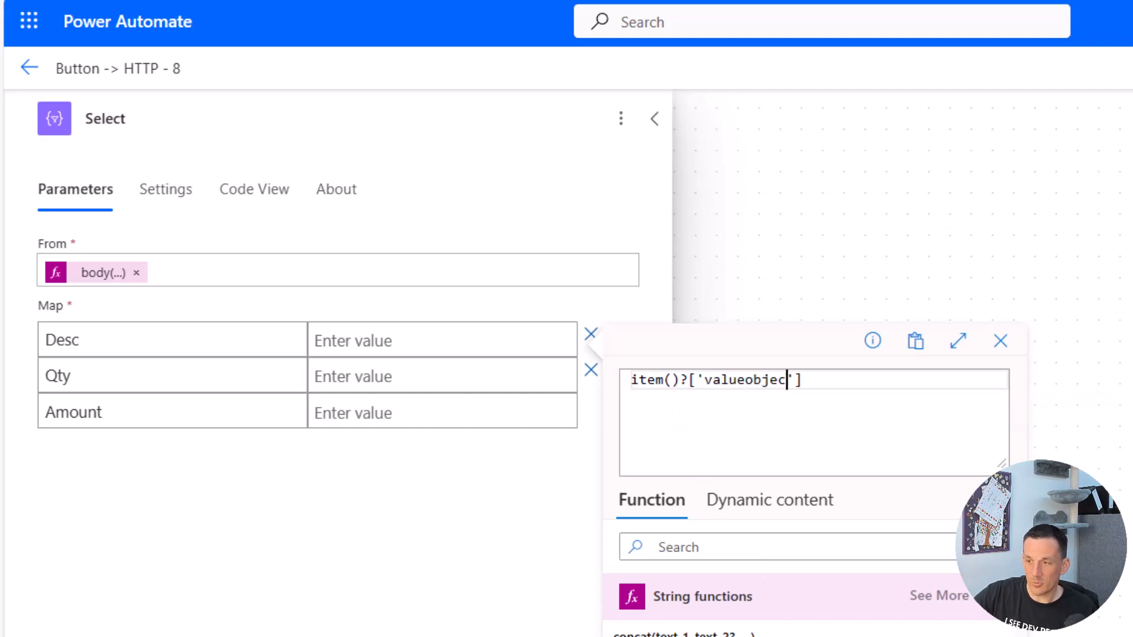
type("valueobject/descrip")
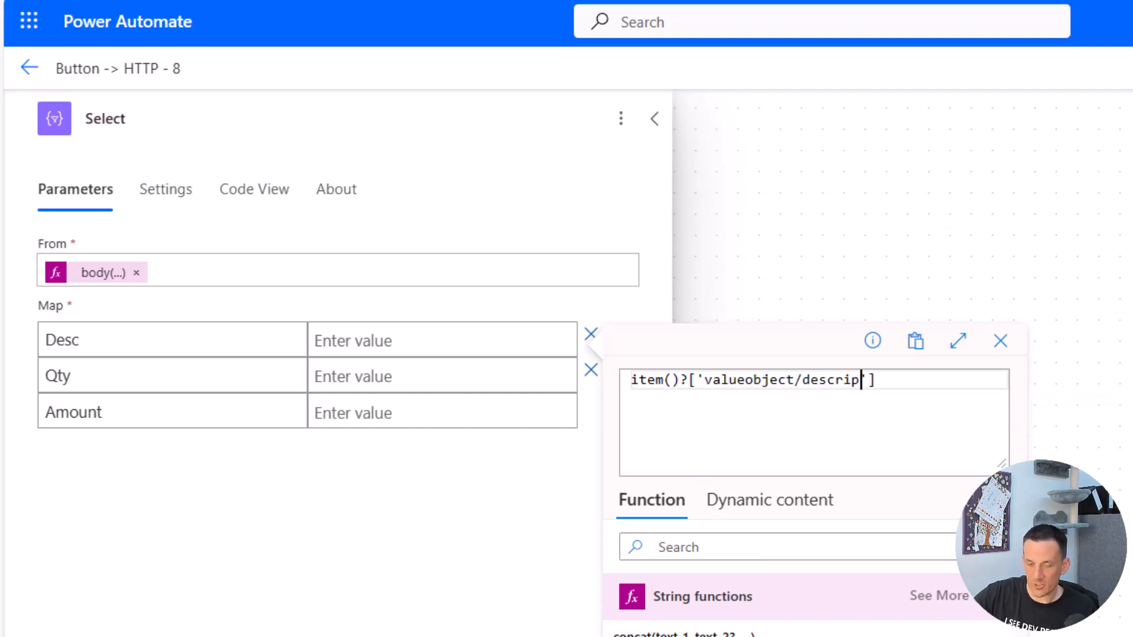
type("tion/valuestring")
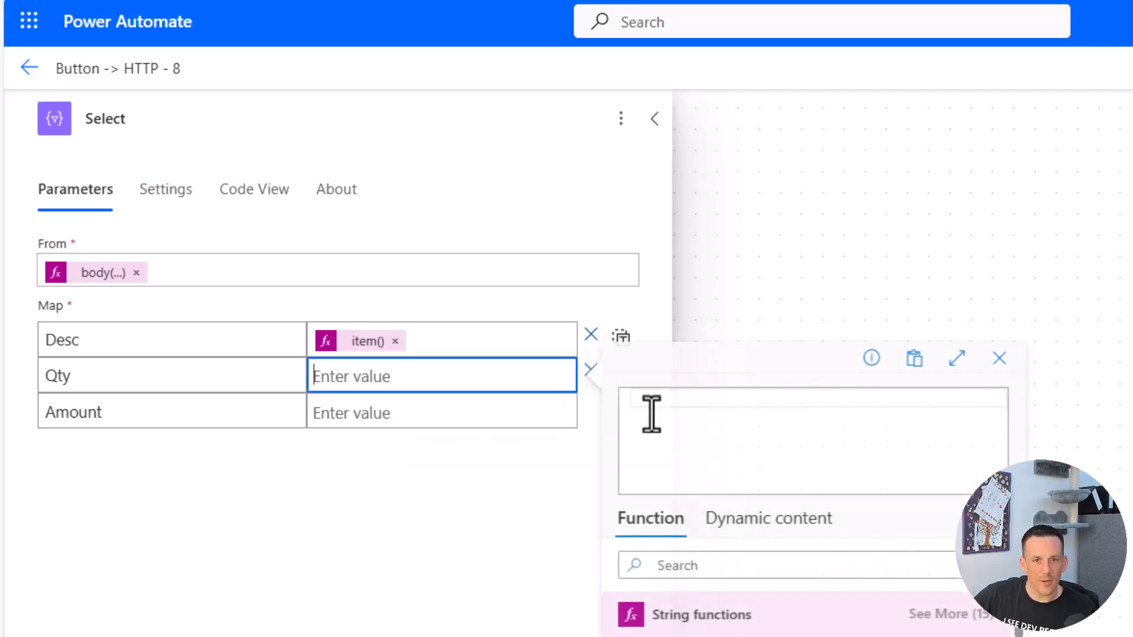
- Map Qty to the expression item()?['valueobject/quantity/valuenumber']
left_click(670, 416)
type("item()?['valueobject/quantity/")
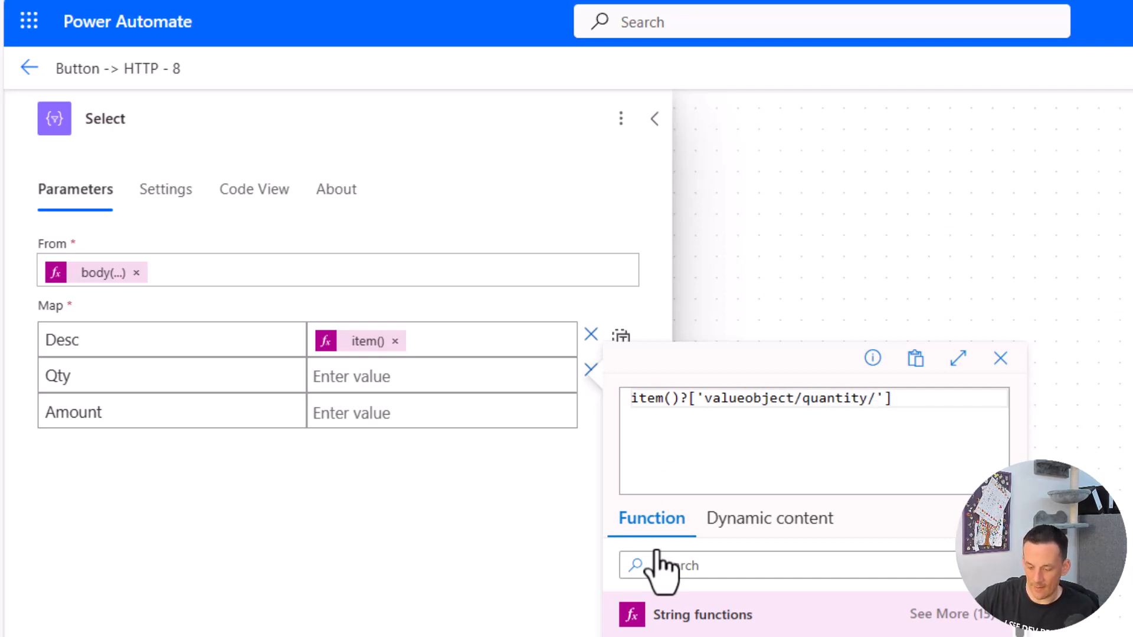
type("umb")
- Map Amount to the expression item()?['valueobject/amount/valuecurrency/amount']
left_click(417, 413)
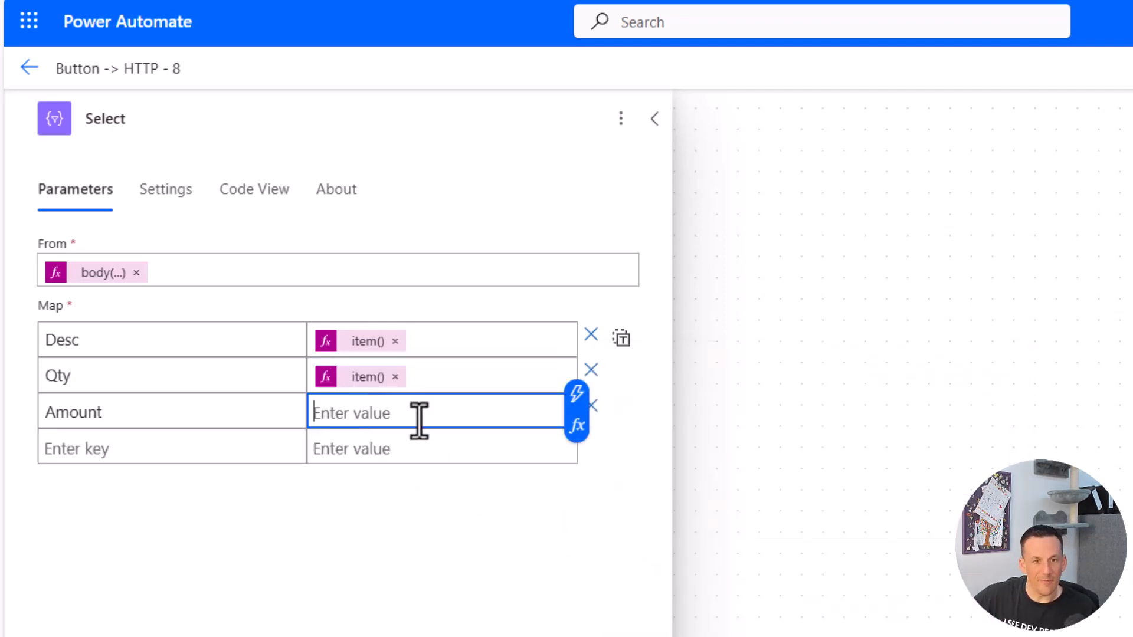
left_click(577, 425)
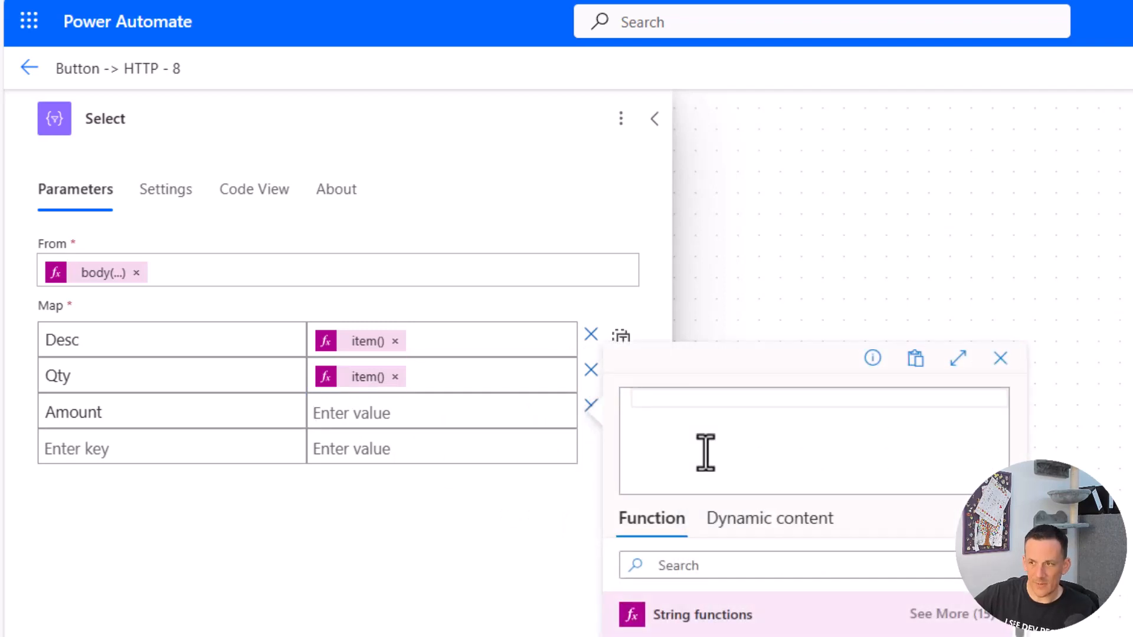
type("item")
key("Return")
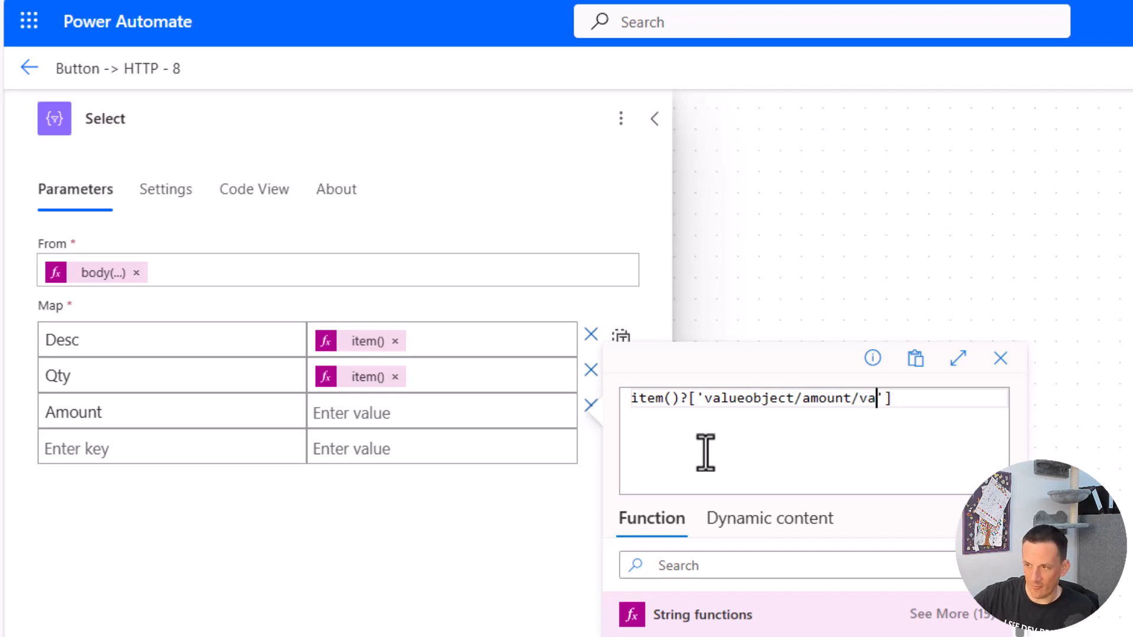
type("currency")
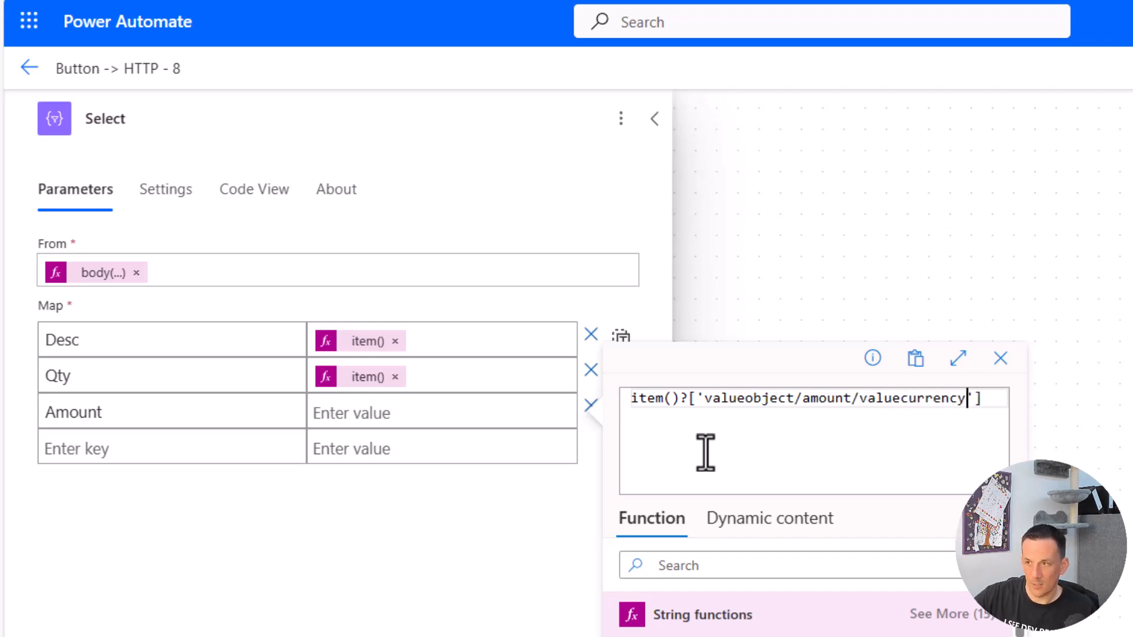
type("/amount")
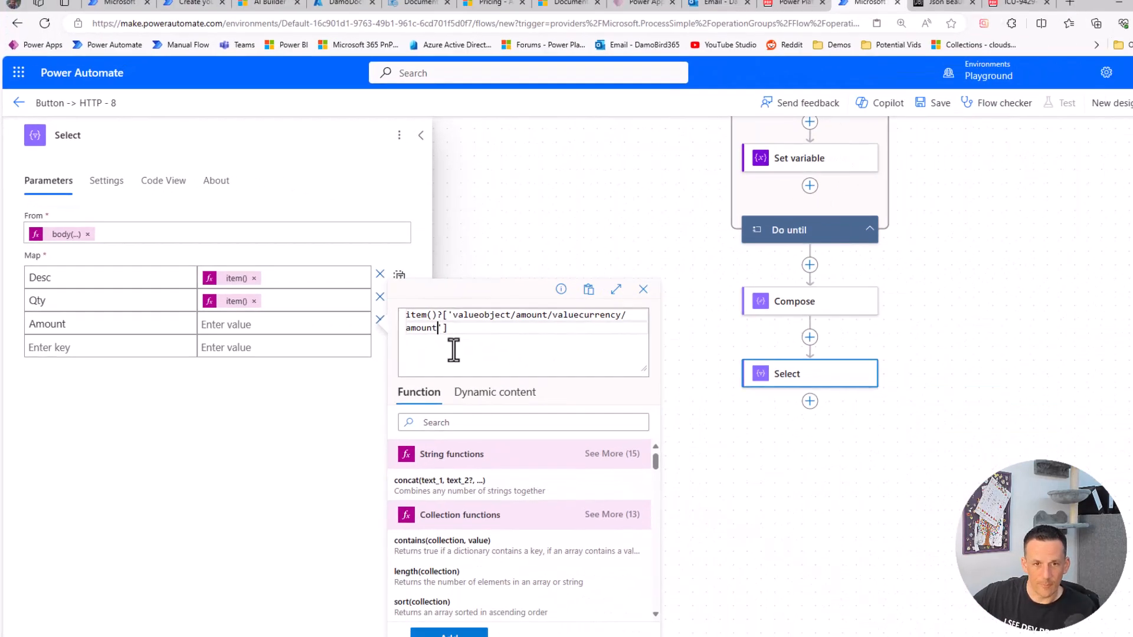
left_click(439, 617)
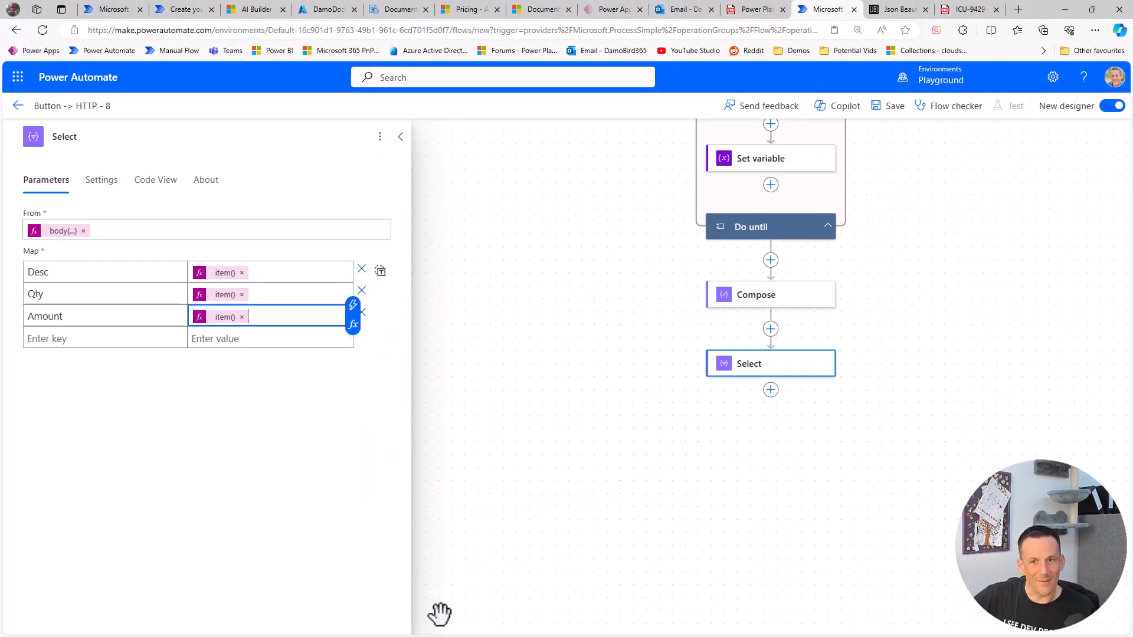
- Add a Create HTML table action after Select and use the Select action's Output as its From array
left_click(771, 390)
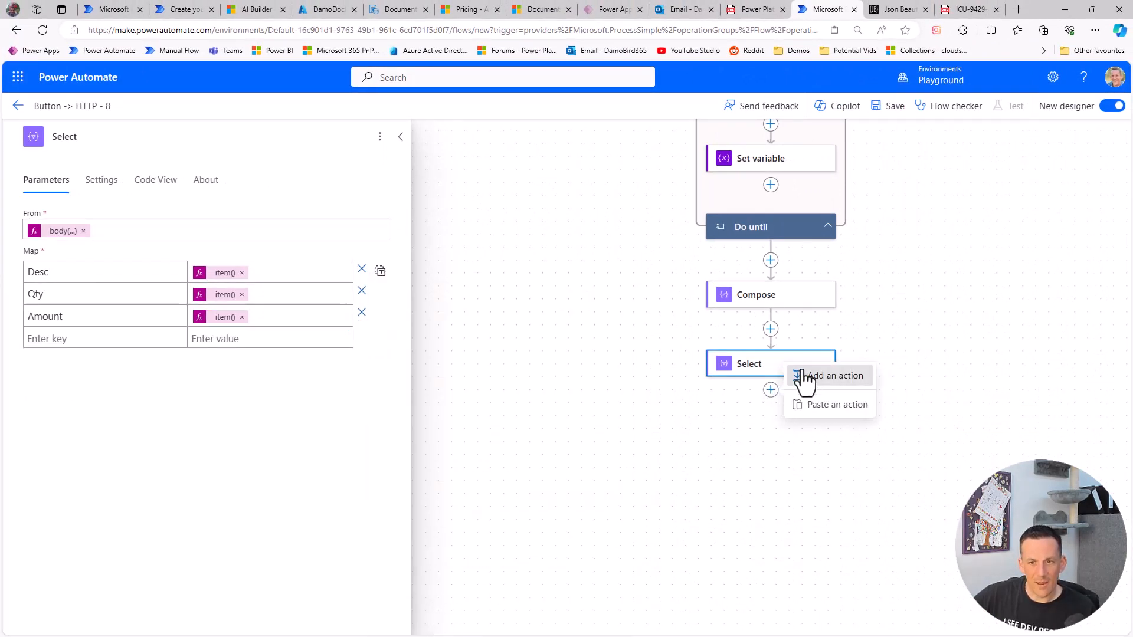
left_click(802, 376)
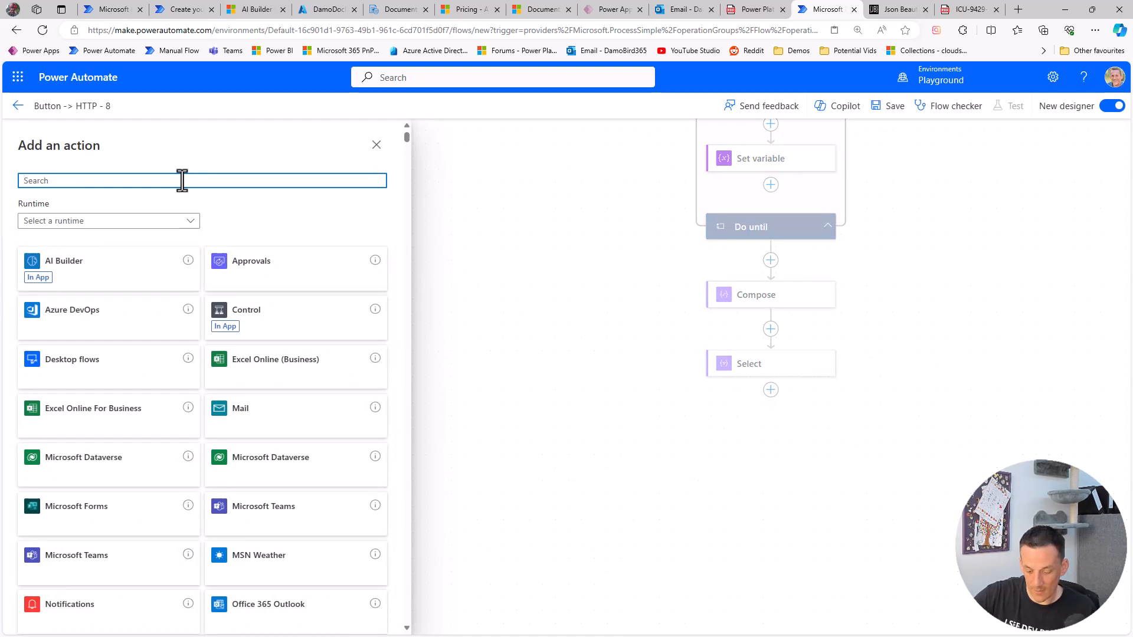
type("create html")
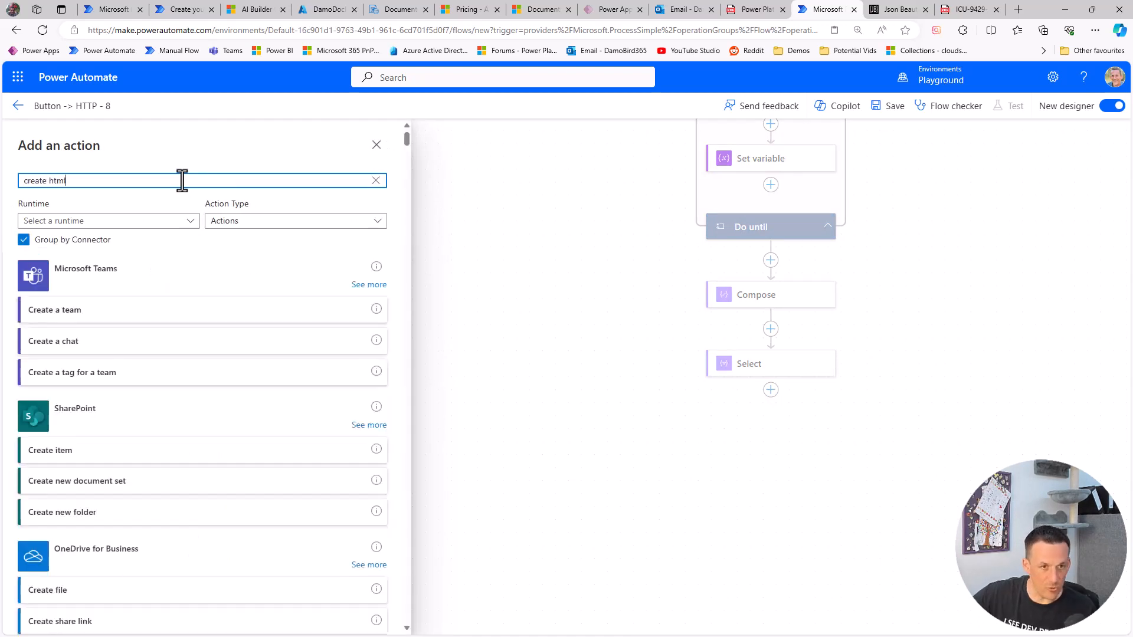
left_click(93, 321)
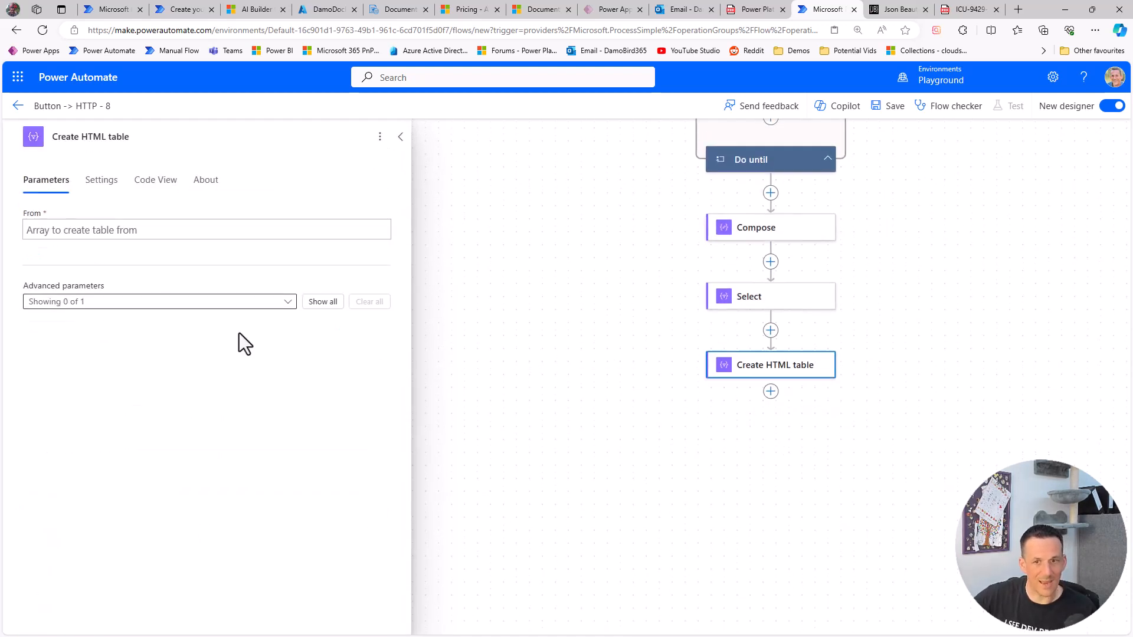
left_click(121, 224)
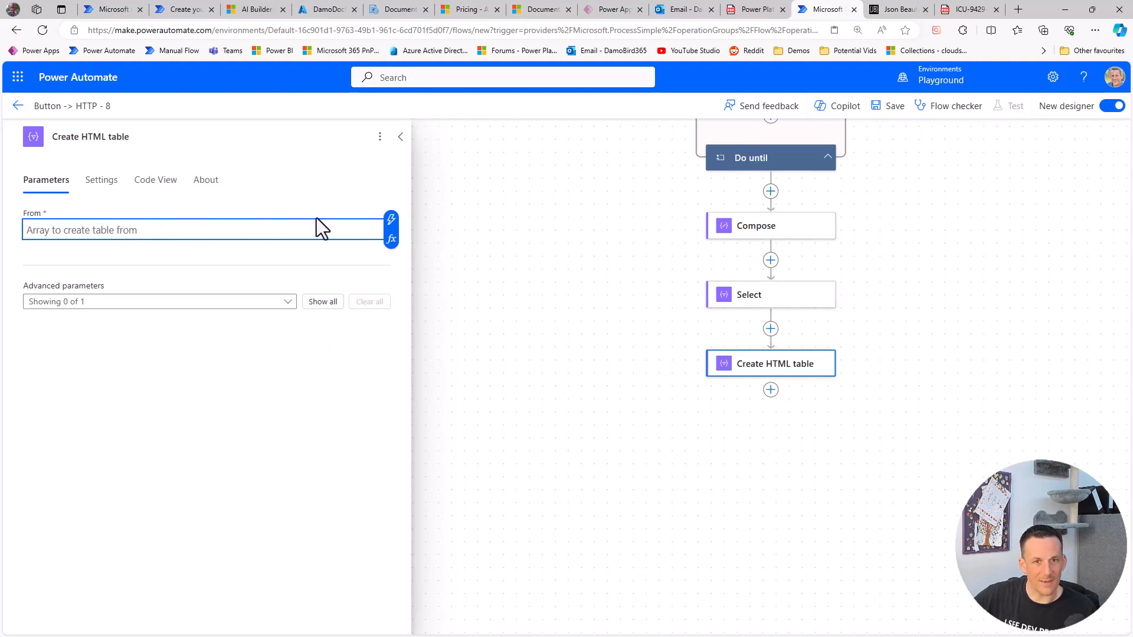
left_click(391, 220)
left_click(436, 318)
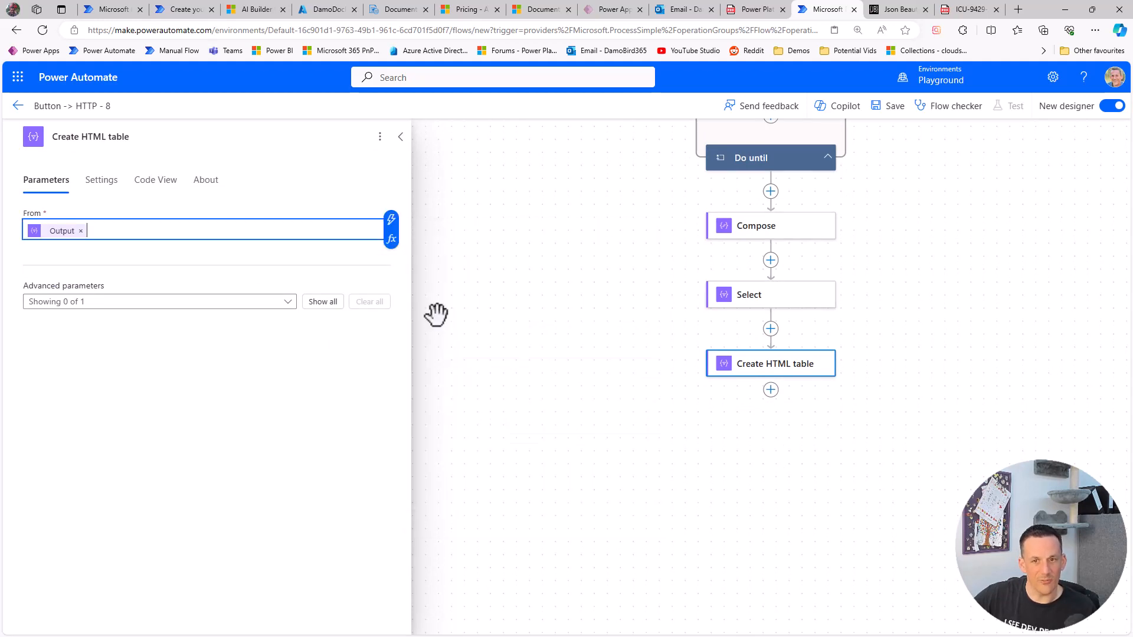
left_click(401, 136)
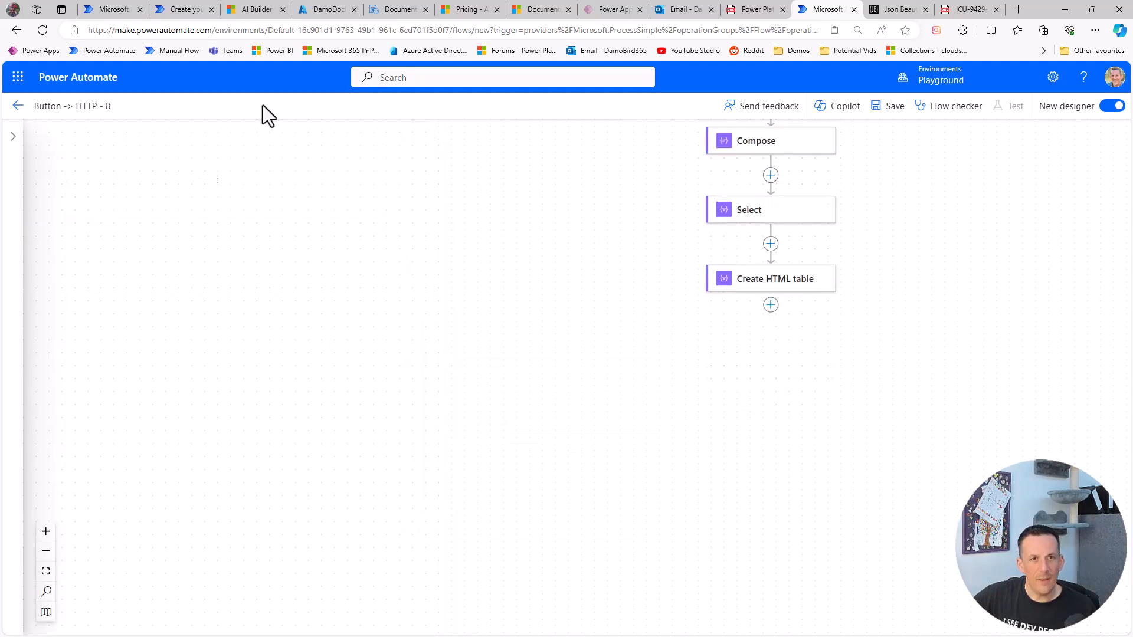
- Copy the Send an email (V2) action from the Read information from invoices - 3 flow and paste it after Create HTML table
left_click(182, 10)
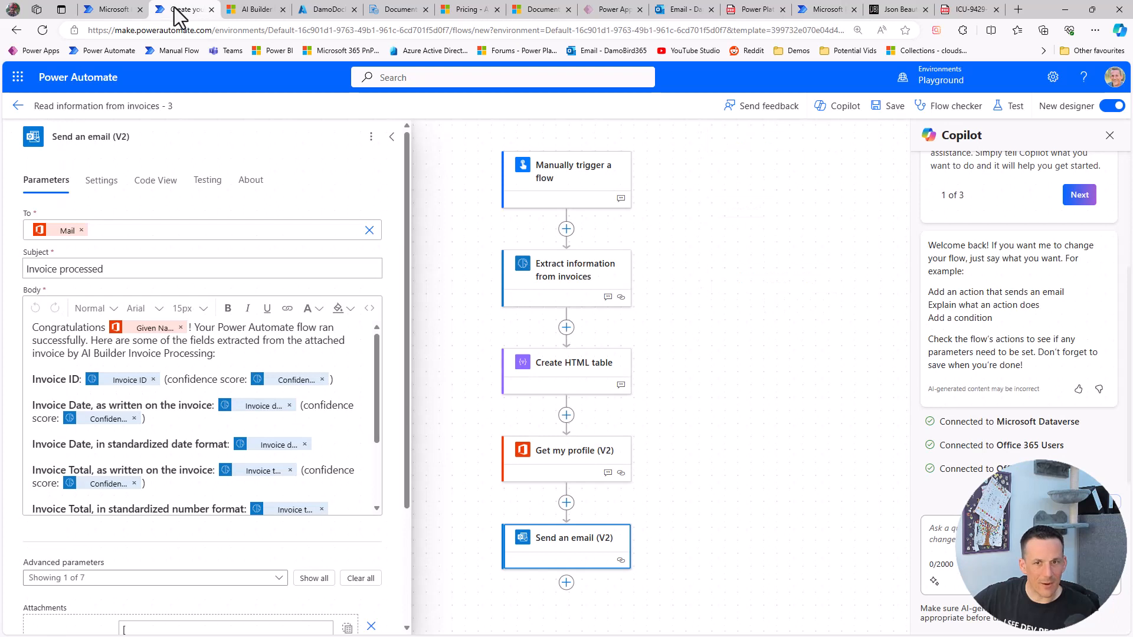
right_click(579, 550)
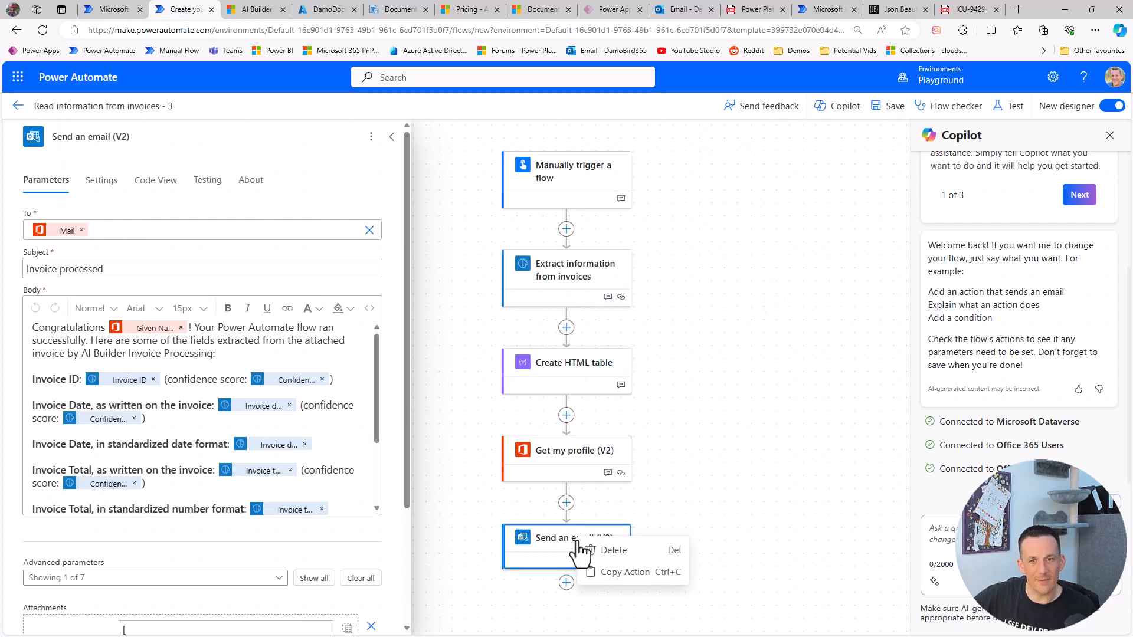
left_click(608, 570)
left_click(826, 10)
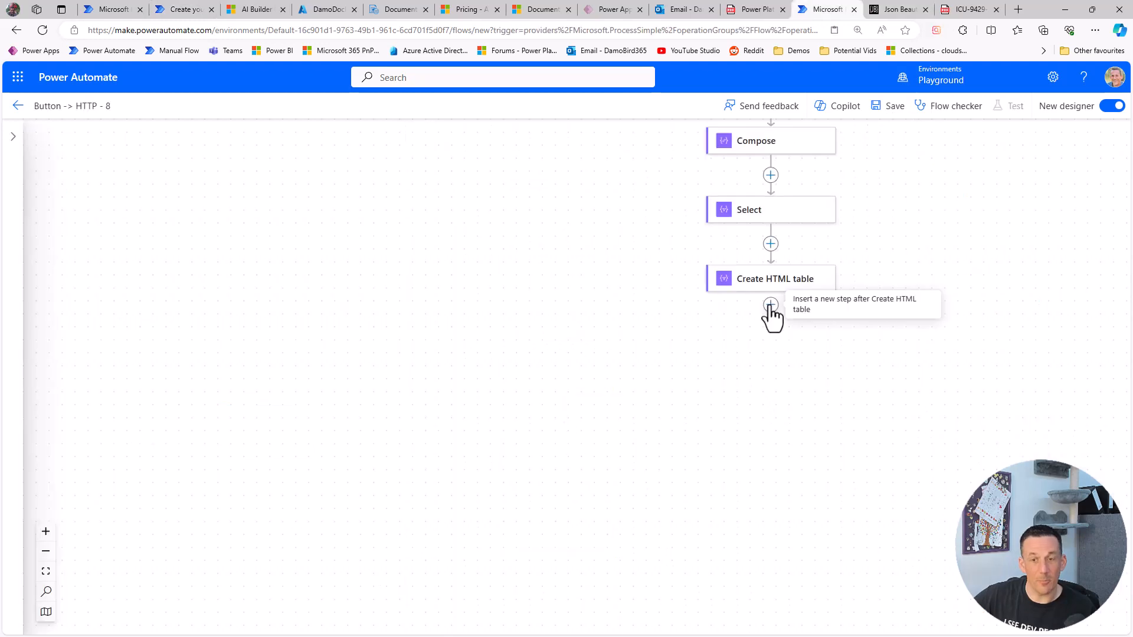
left_click(771, 306)
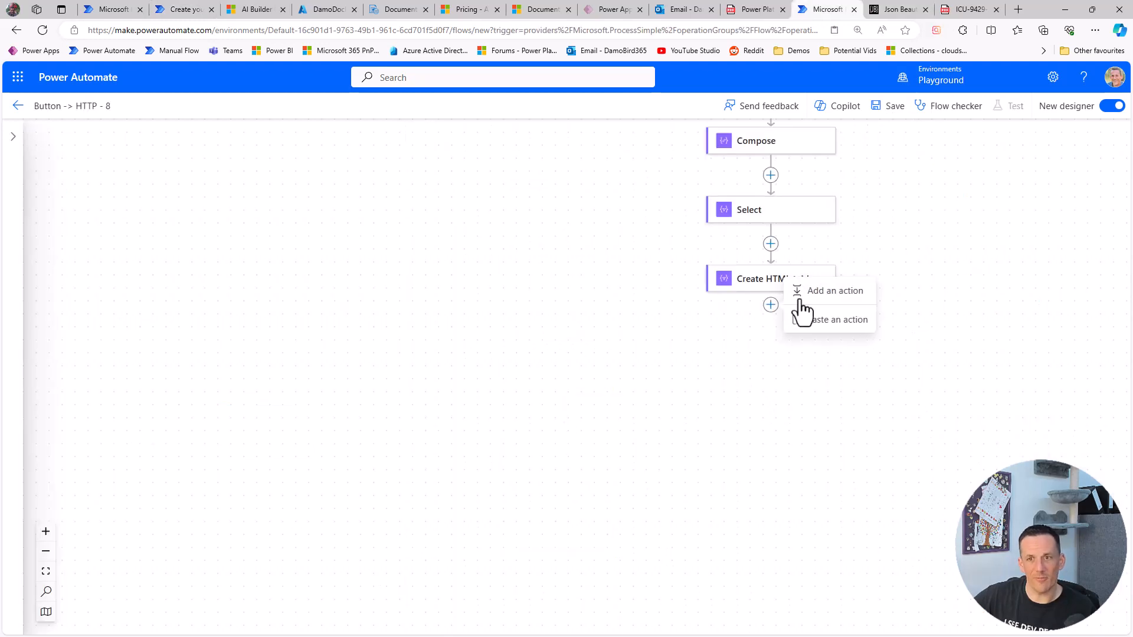
left_click(812, 324)
- Copy the Get my profile (V2) action from the invoice template flow and paste it between Create HTML table and the email action
left_click(183, 9)
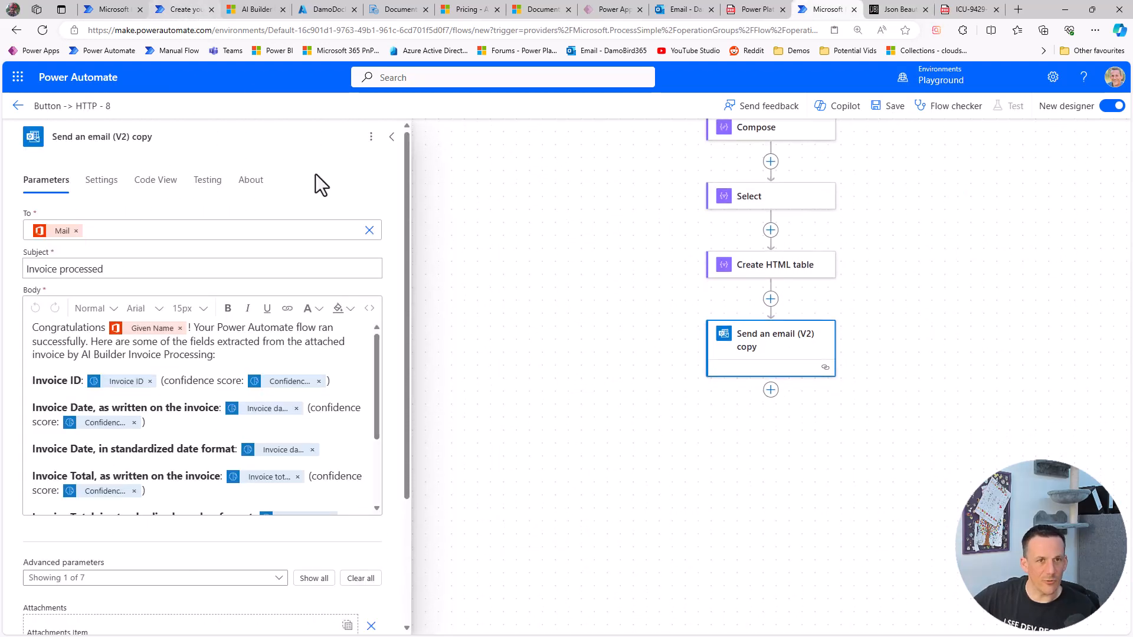
right_click(559, 462)
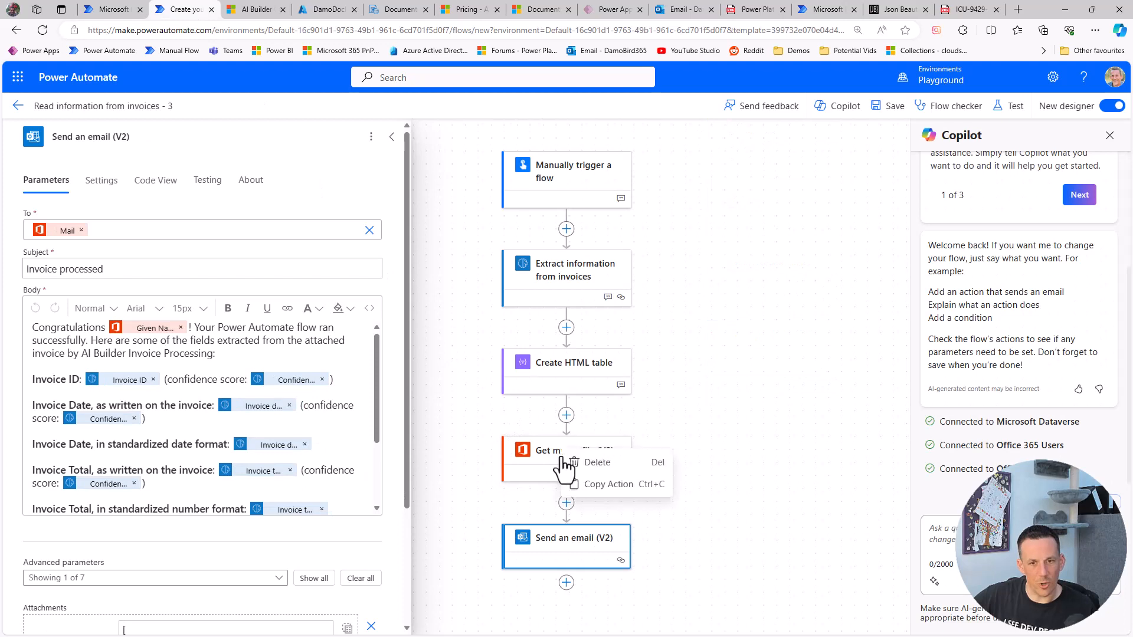
left_click(611, 493)
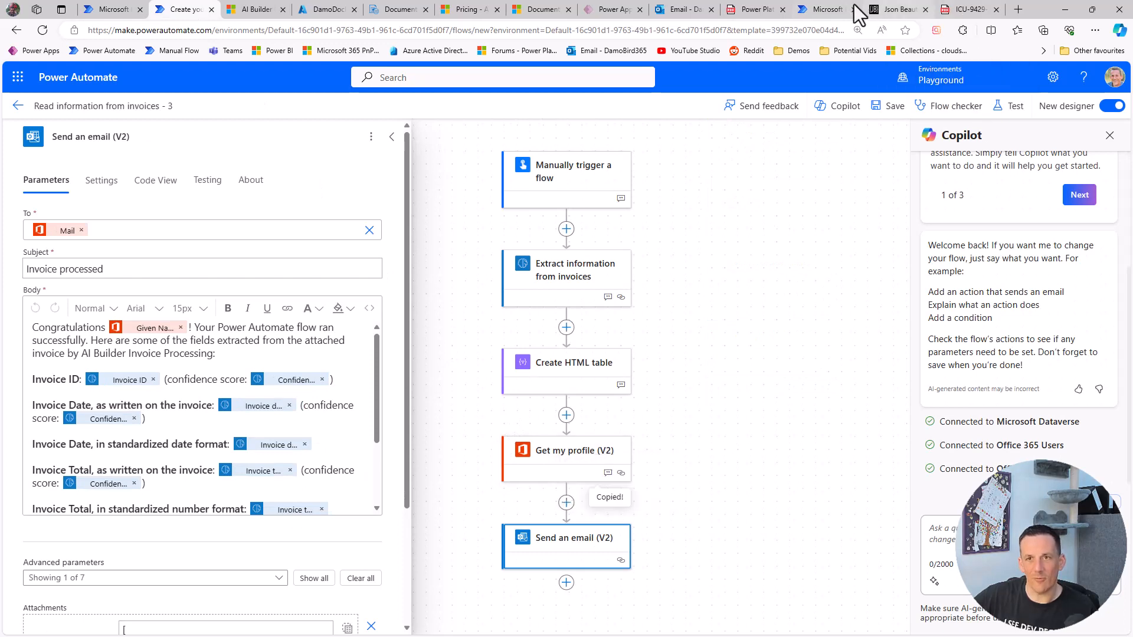
left_click(826, 9)
left_click(770, 299)
left_click(822, 324)
- Remove the "copy" suffix from the names of the pasted Get my profile (V2) and Send an email (V2) actions
left_click_drag(134, 137, 210, 142)
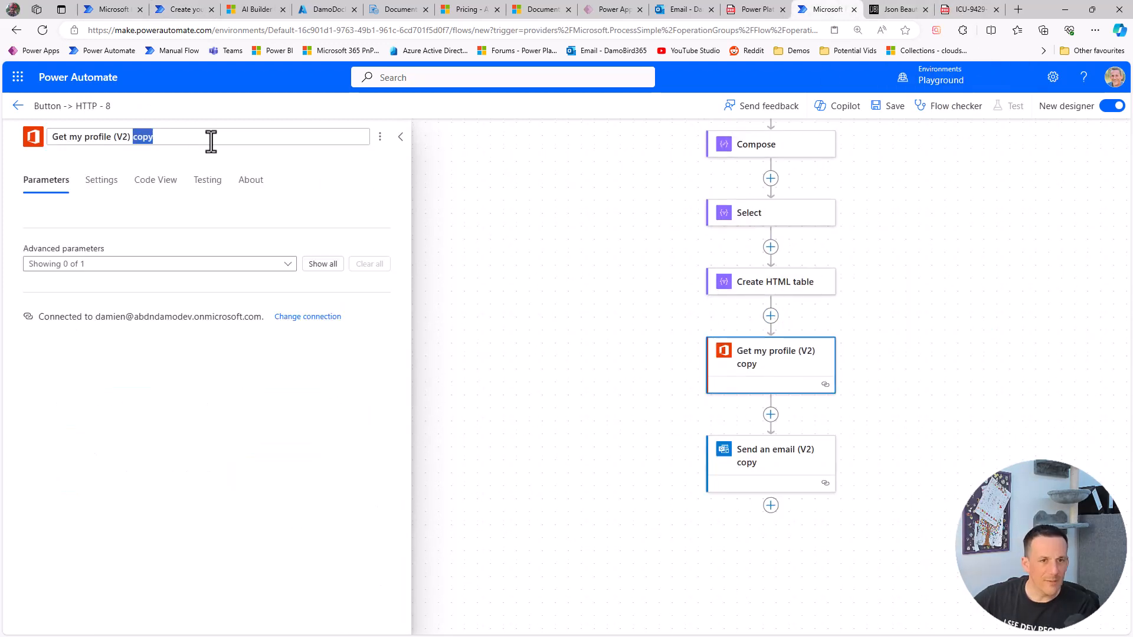
key("BackSpace")
left_click(761, 448)
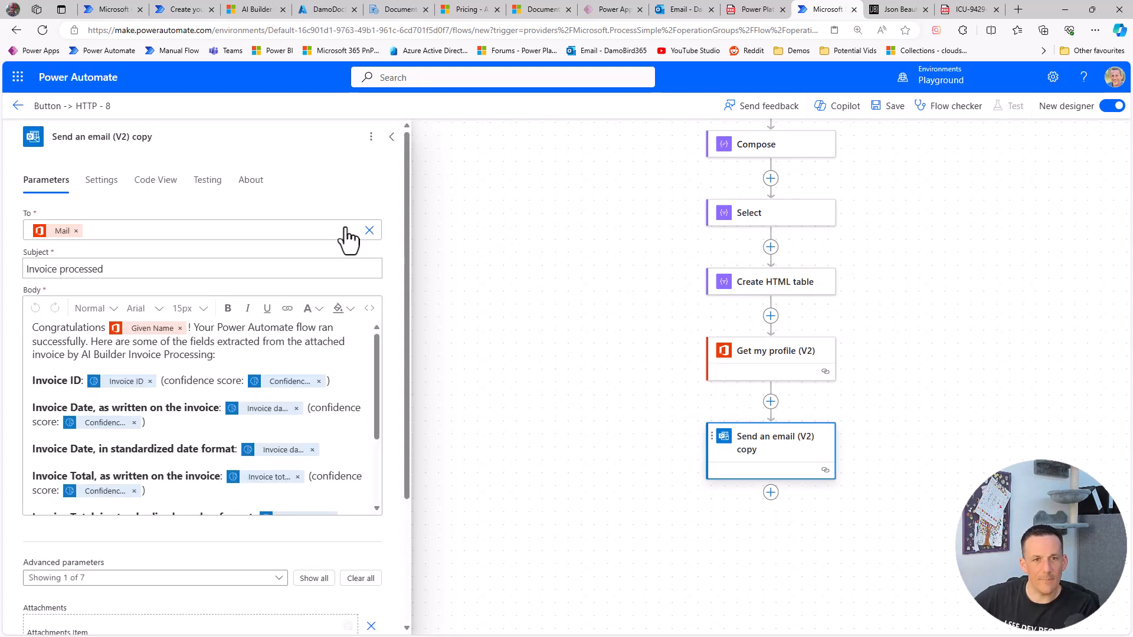
left_click(180, 145)
key("BackSpace")
key("BackSpace")
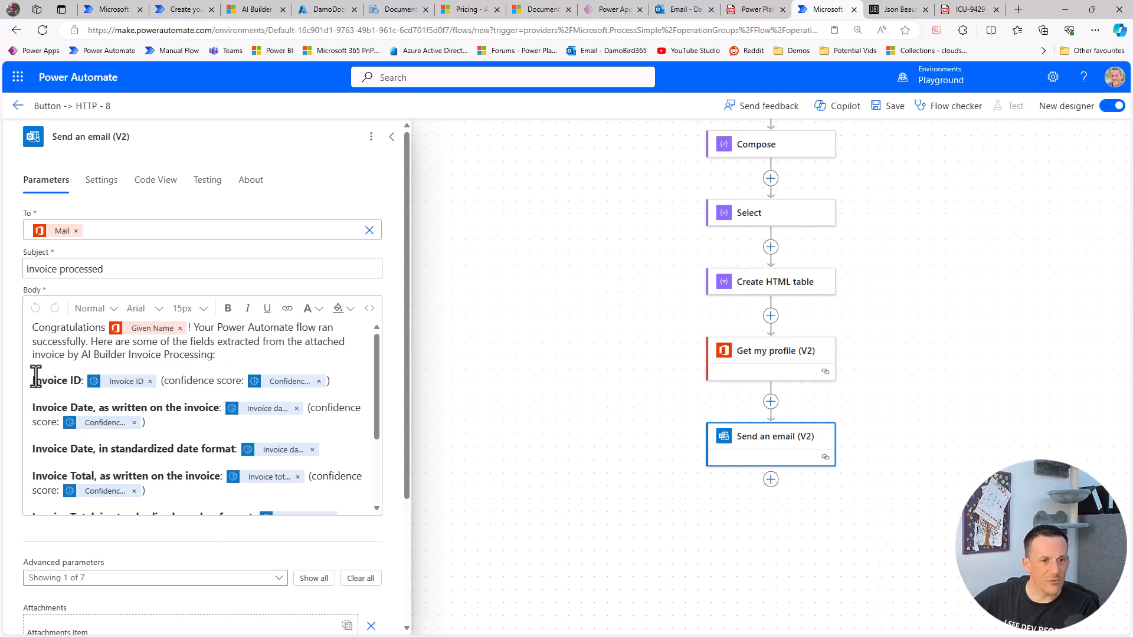
- Delete the invoice ID, date and total lines from the email body, replace the Line items token with the Create HTML table Output, and save
left_click_drag(34, 380, 347, 431)
key("BackSpace")
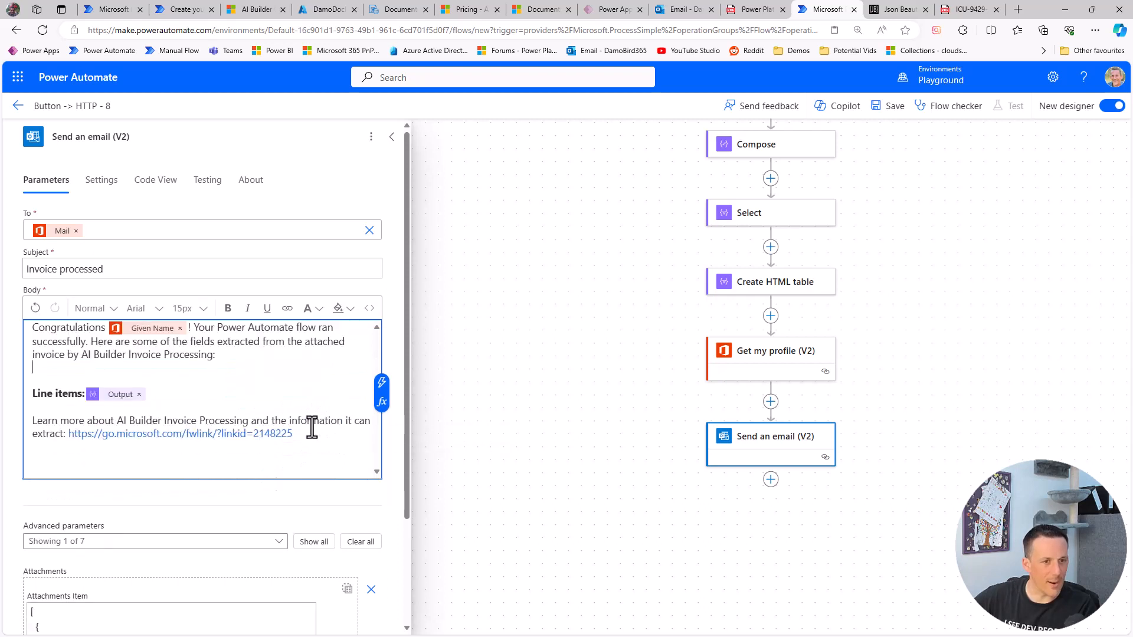
left_click(139, 381)
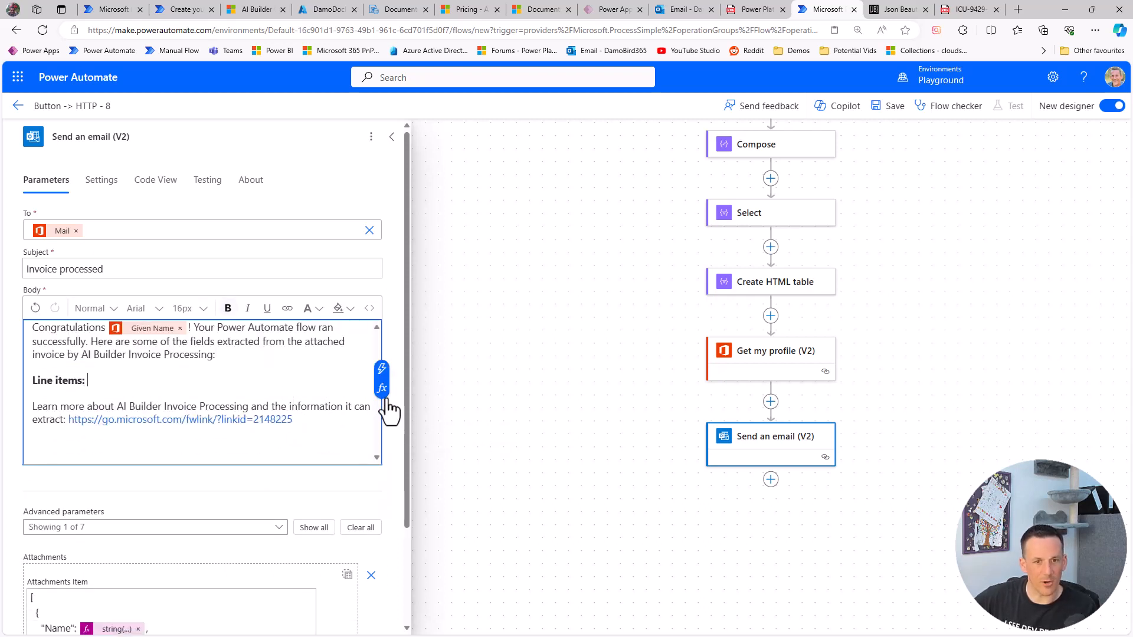
left_click(382, 372)
scroll(555, 455, "up", 10)
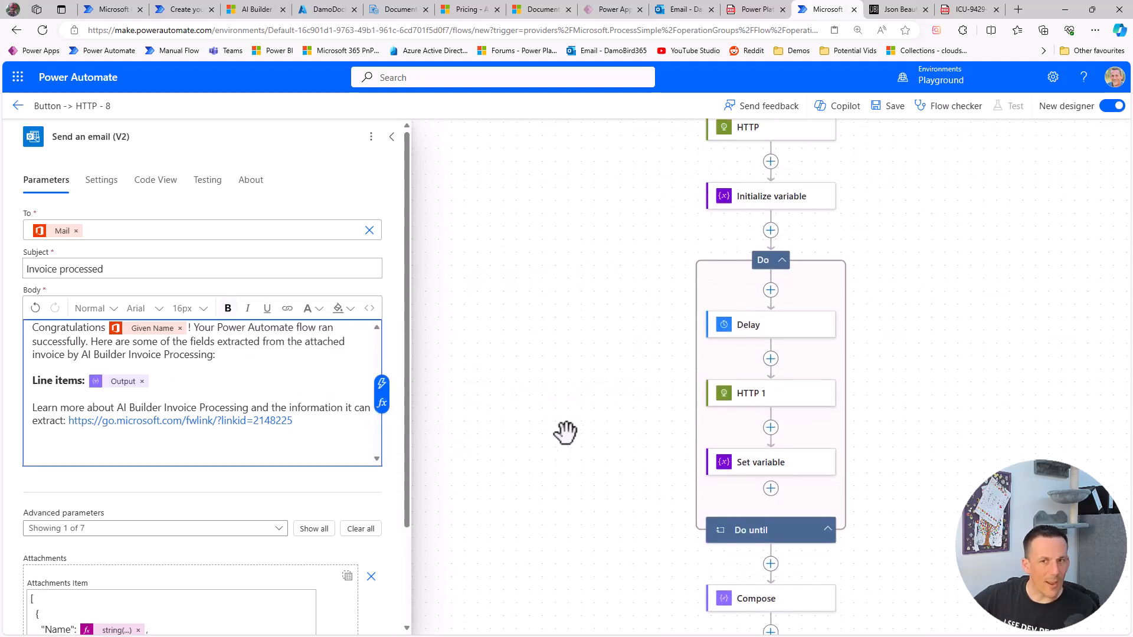
left_click(891, 107)
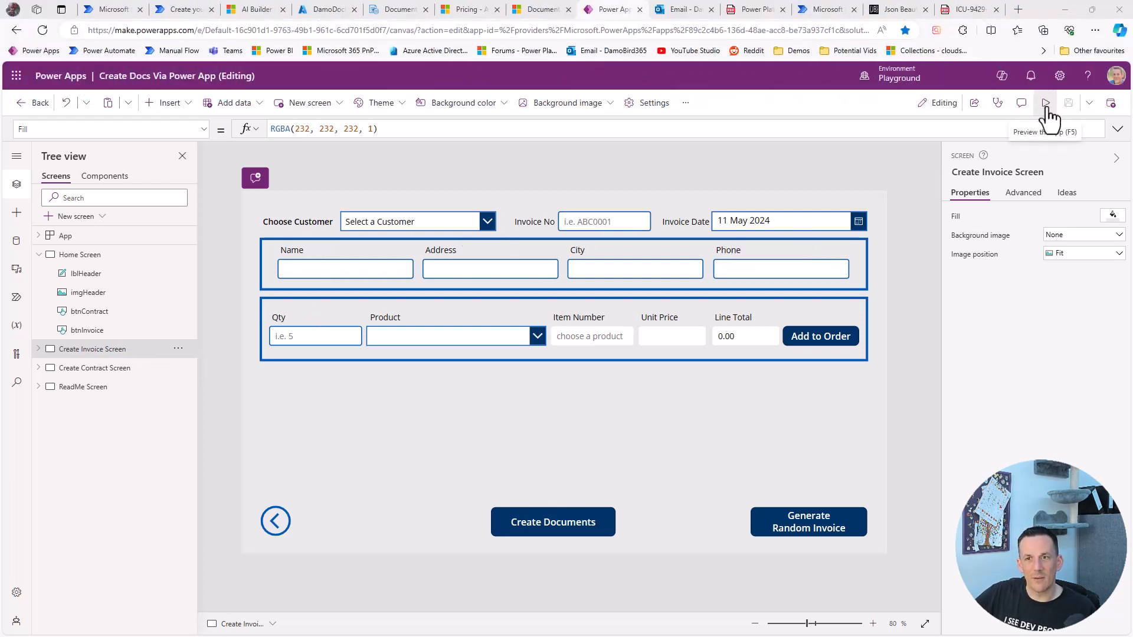
- Preview the Create Docs Via Power App in Power Apps, choose customer IT Automation Co and enter invoice number ABC120524
left_click(1047, 109)
left_click(359, 171)
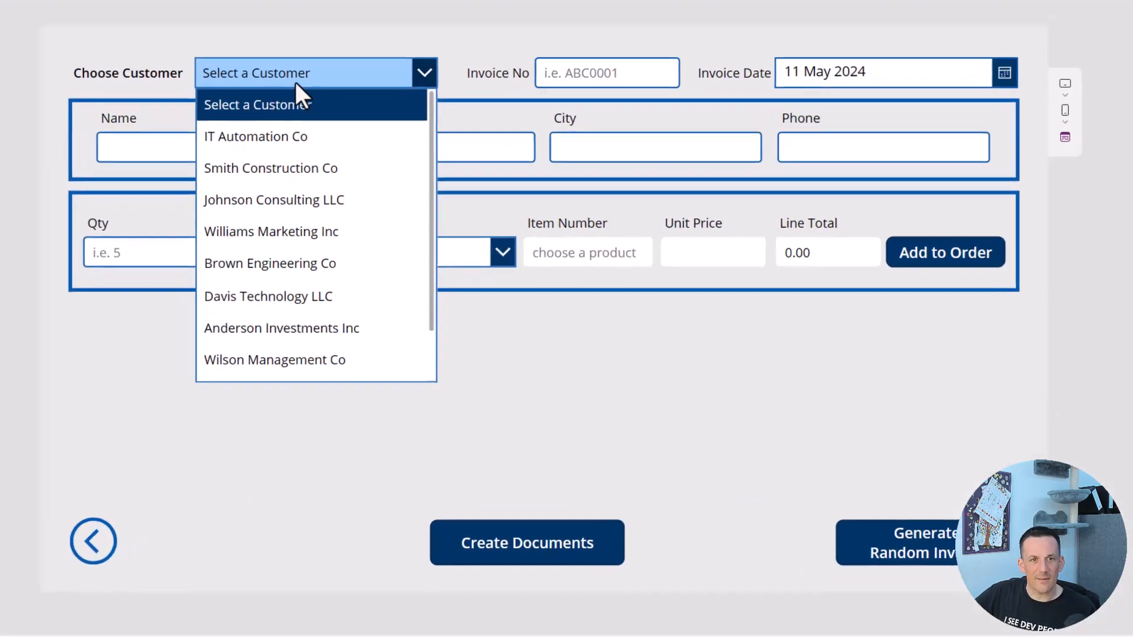
left_click(246, 135)
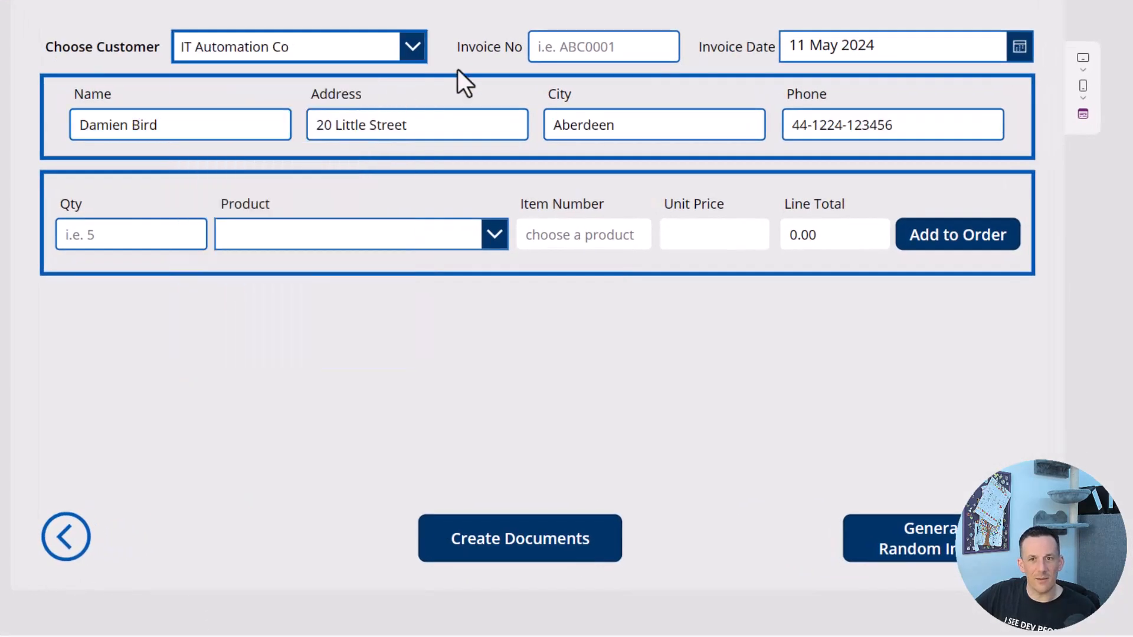
left_click(582, 45)
type("A")
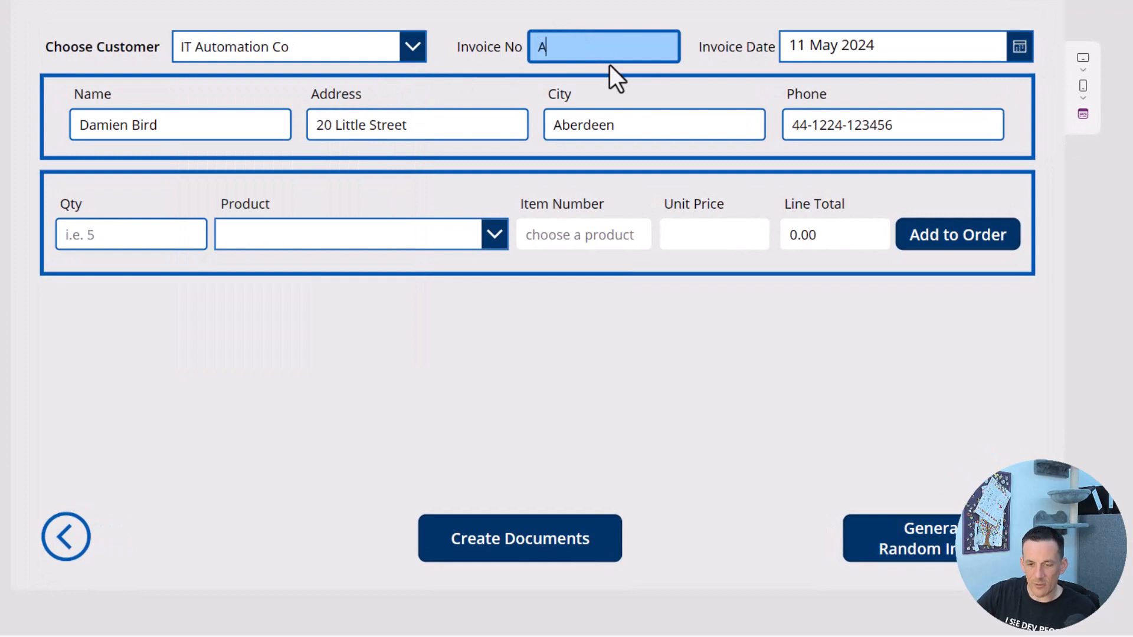
type("BC")
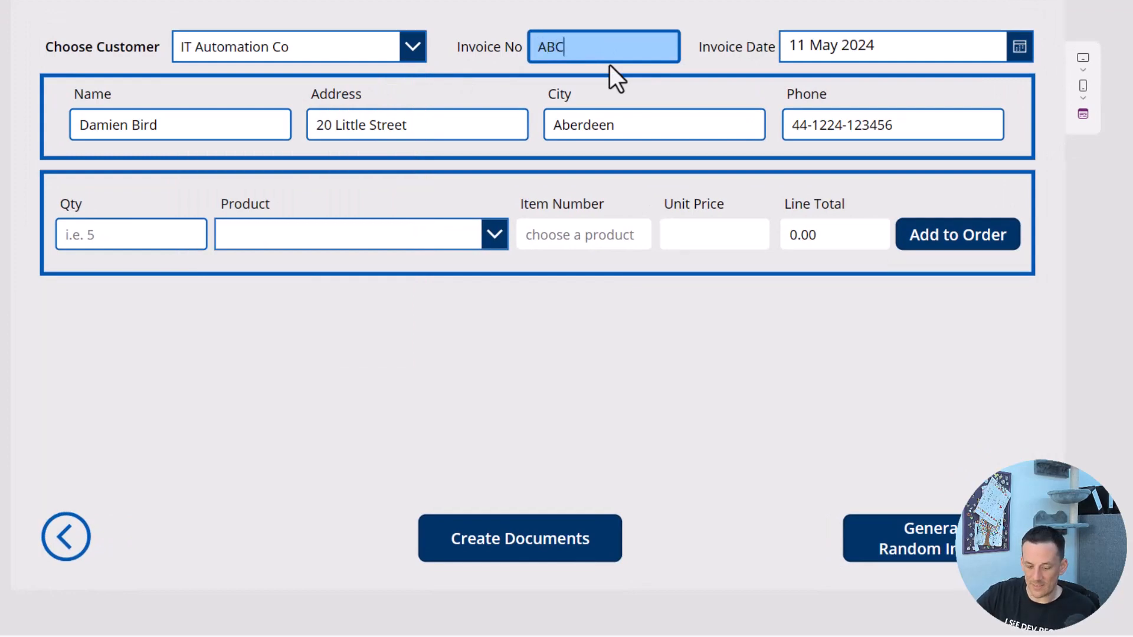
type("120524")
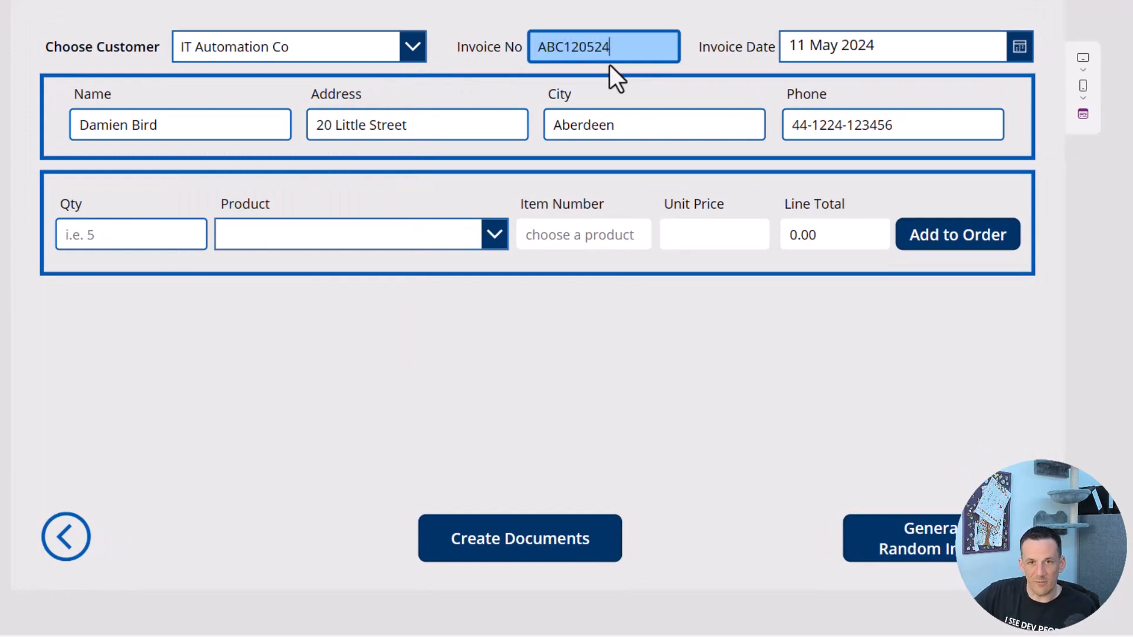
- Add a line with quantity 1 of Retro Record Player to the order
left_click(142, 243)
type("1")
left_click(373, 242)
left_click(310, 358)
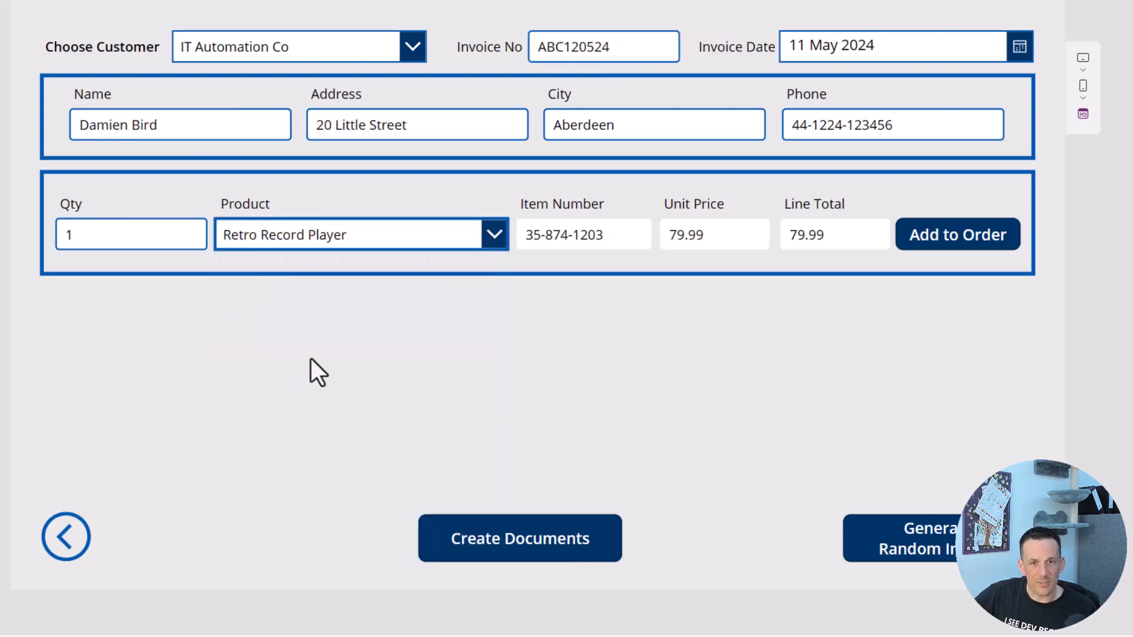
left_click(905, 242)
- Add a second Retro Record Player line with quantity 2 to the order
left_click(133, 238)
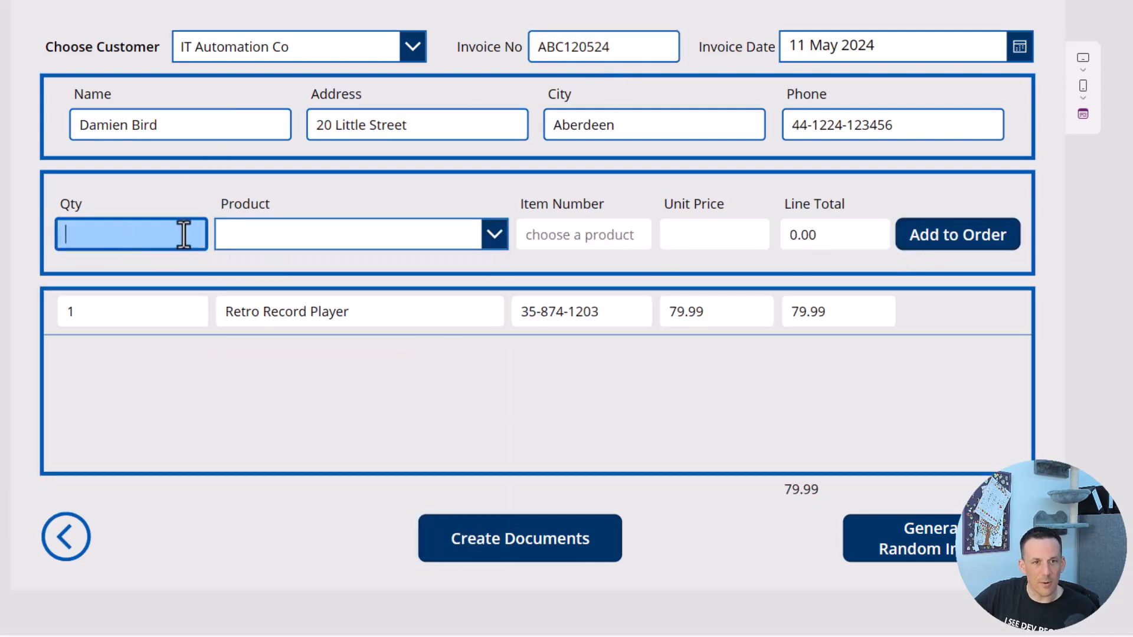
type("2")
left_click(303, 231)
left_click(282, 369)
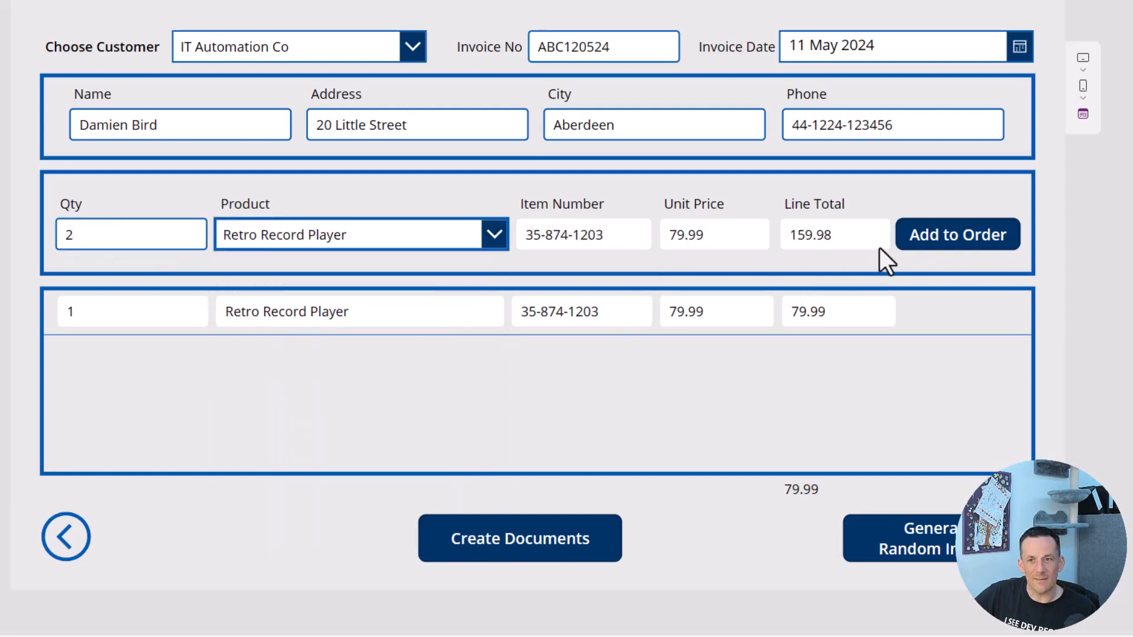
left_click(921, 236)
- Add a line with quantity 3 of Collectible Coin to the order
left_click(161, 235)
type("3")
left_click(299, 235)
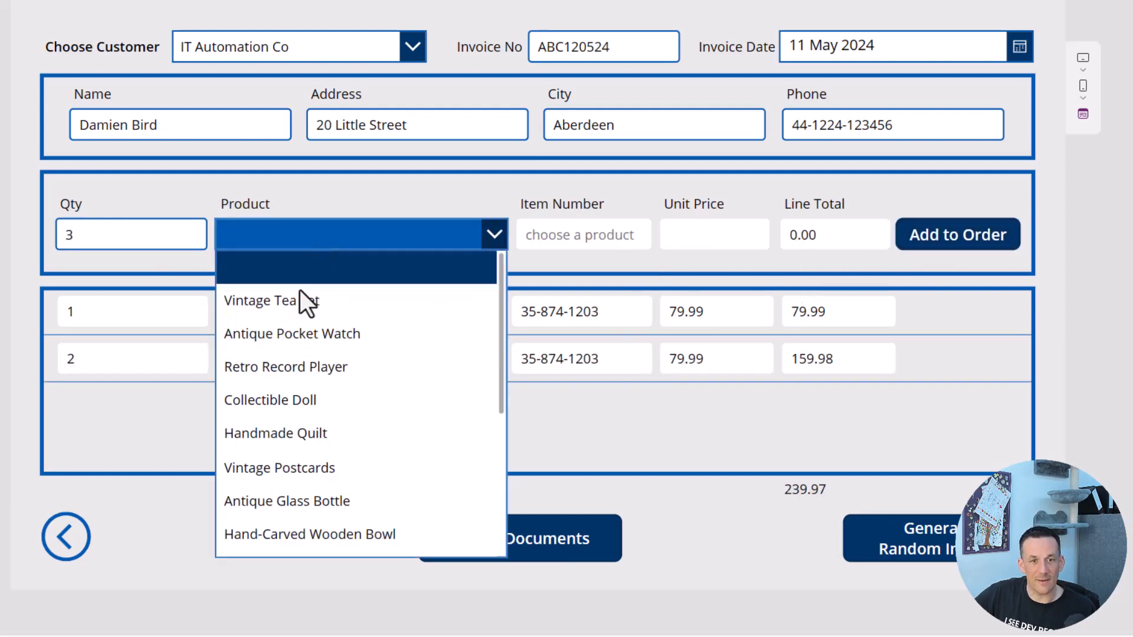
scroll(272, 410, "down", 3)
left_click(292, 497)
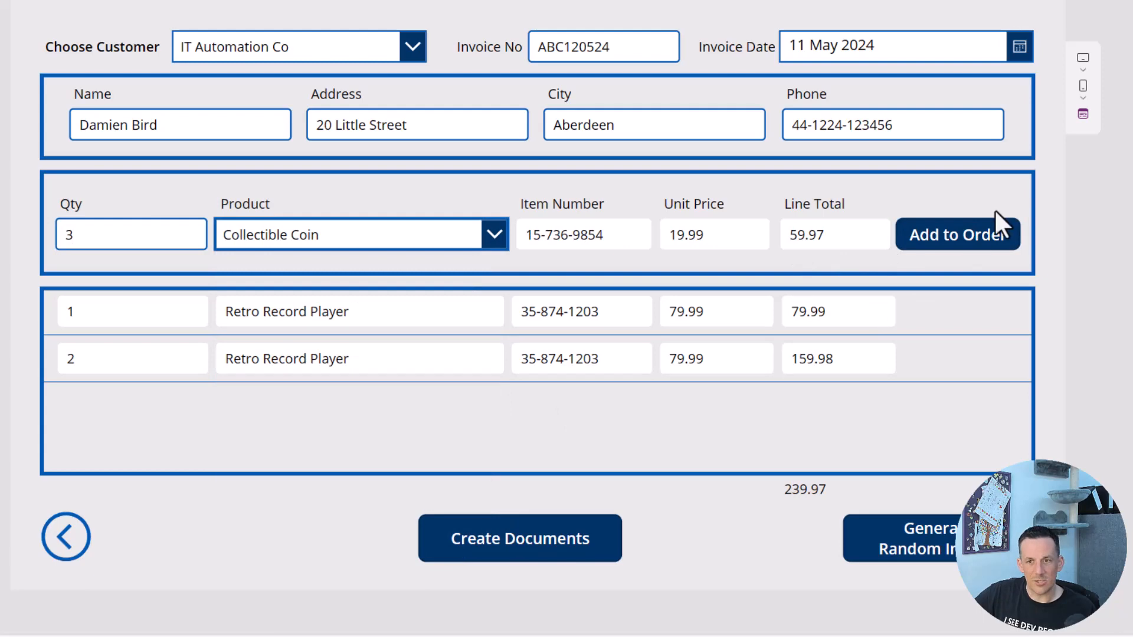
left_click(980, 236)
- Add a line with quantity 5 of Handmade Quilt to the order and create the invoice documents
left_click(200, 236)
type("5")
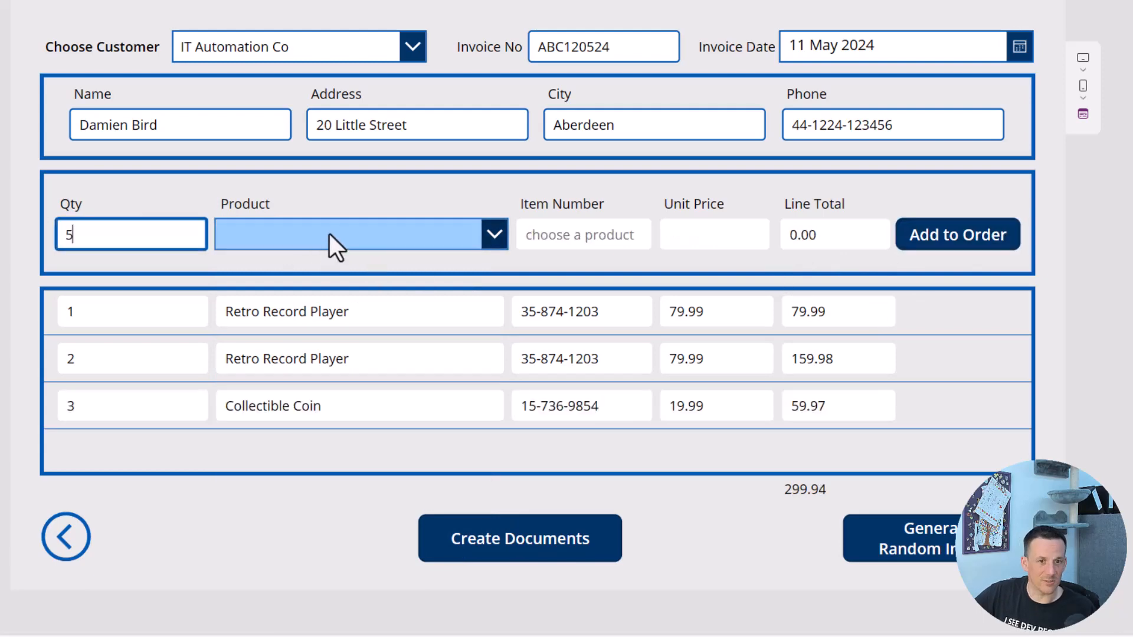
left_click(336, 245)
left_click(331, 432)
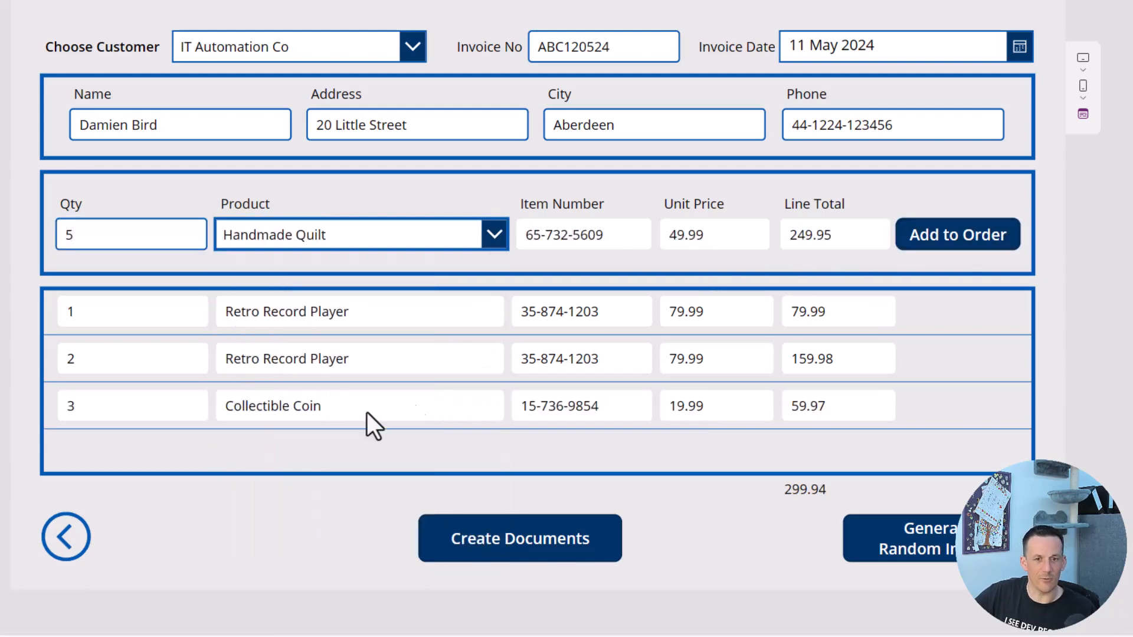
left_click(944, 235)
left_click(555, 546)
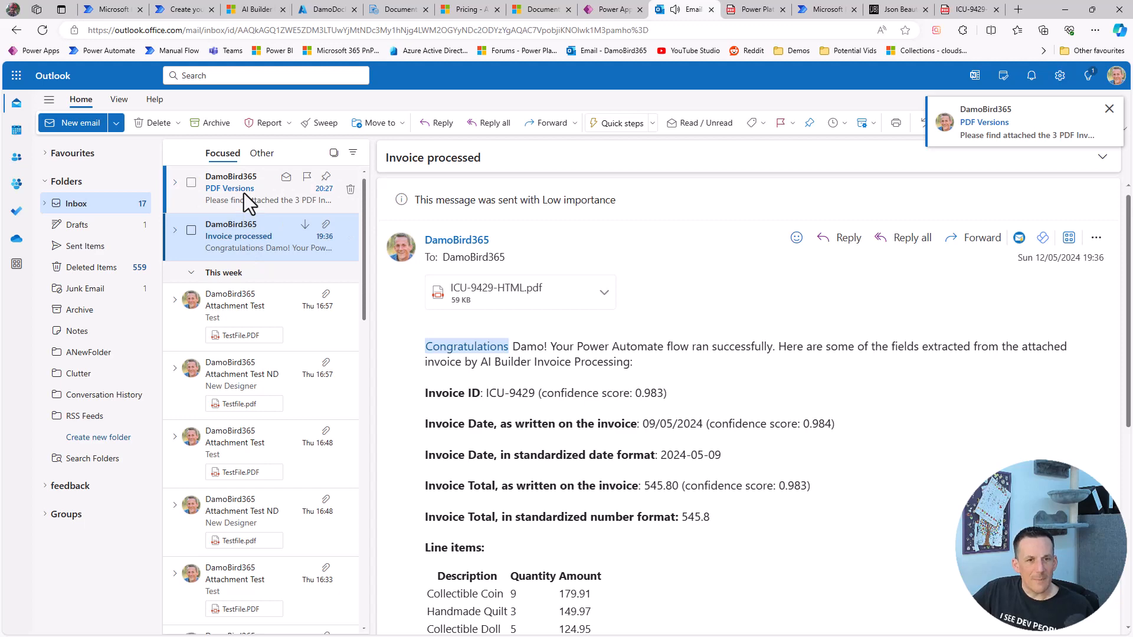
- Open the PDF Versions email in Outlook, review the ABC120524-Excel.pdf attachment down to its totals and download it
left_click(244, 193)
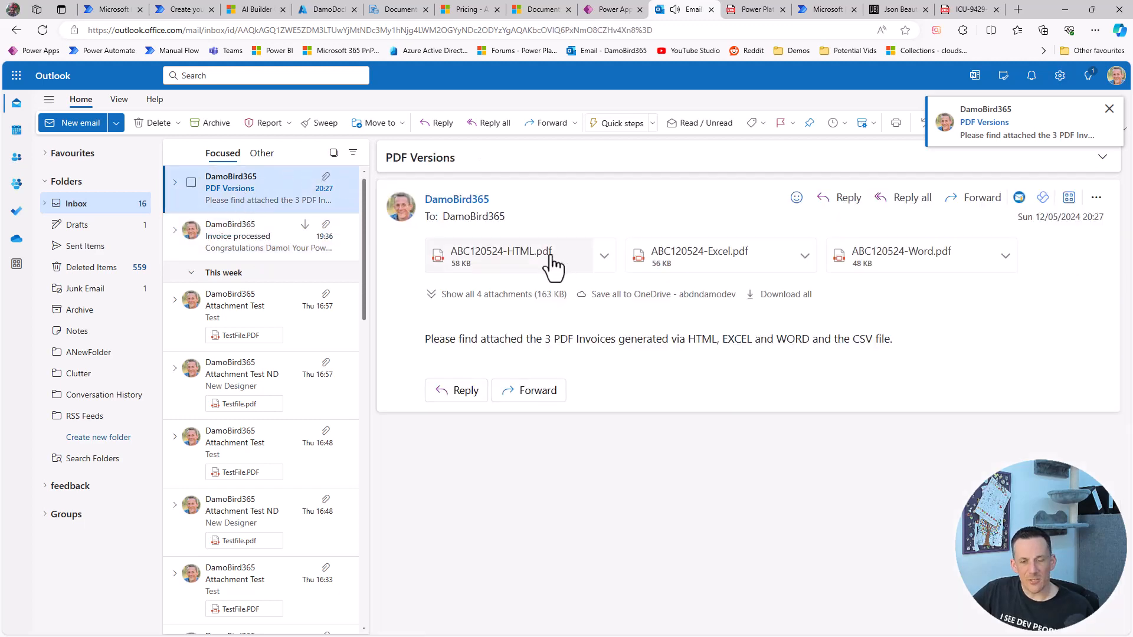
left_click(726, 270)
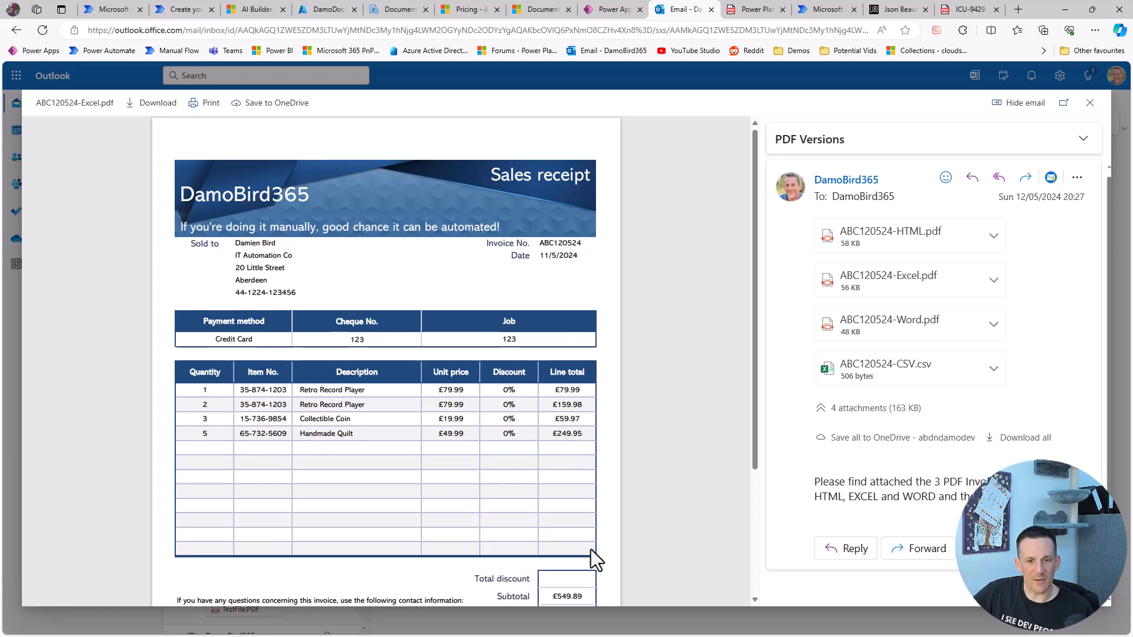
scroll(591, 550, "down", 1)
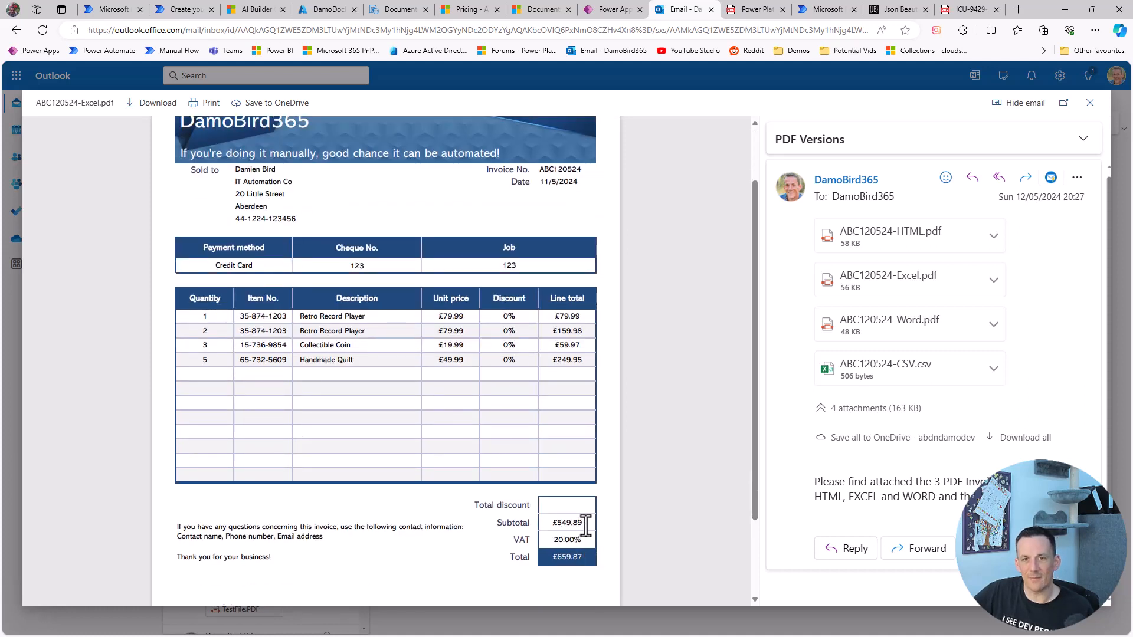
left_click(152, 107)
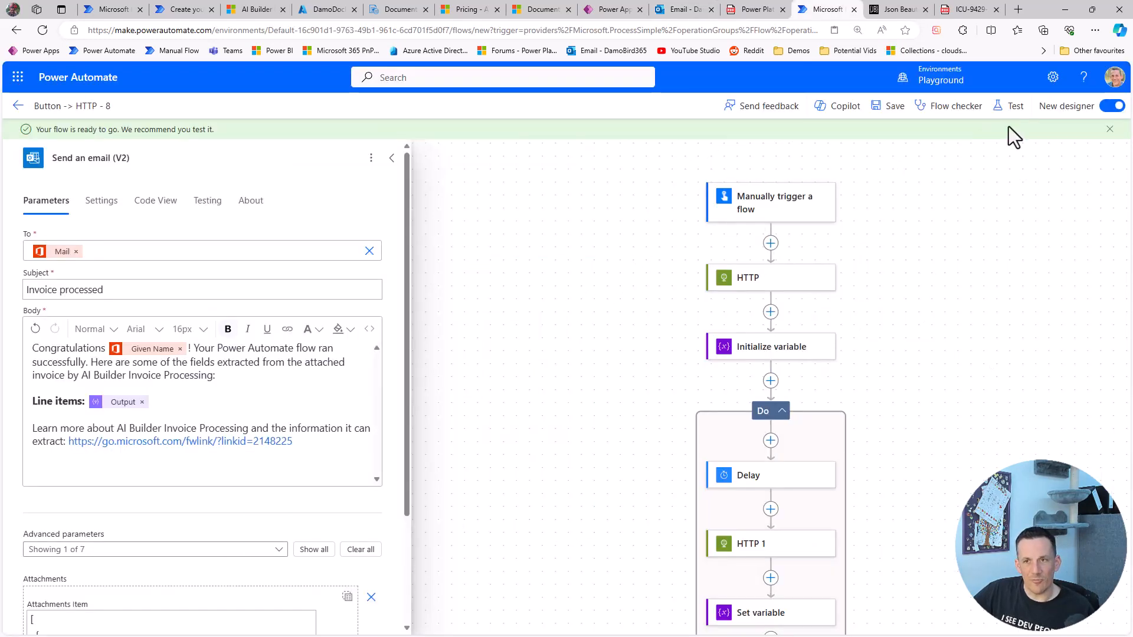
- Test the Button -> HTTP - 8 flow in Power Automate, using the downloaded ABC120524-Excel PDF as the File Content
left_click(1011, 108)
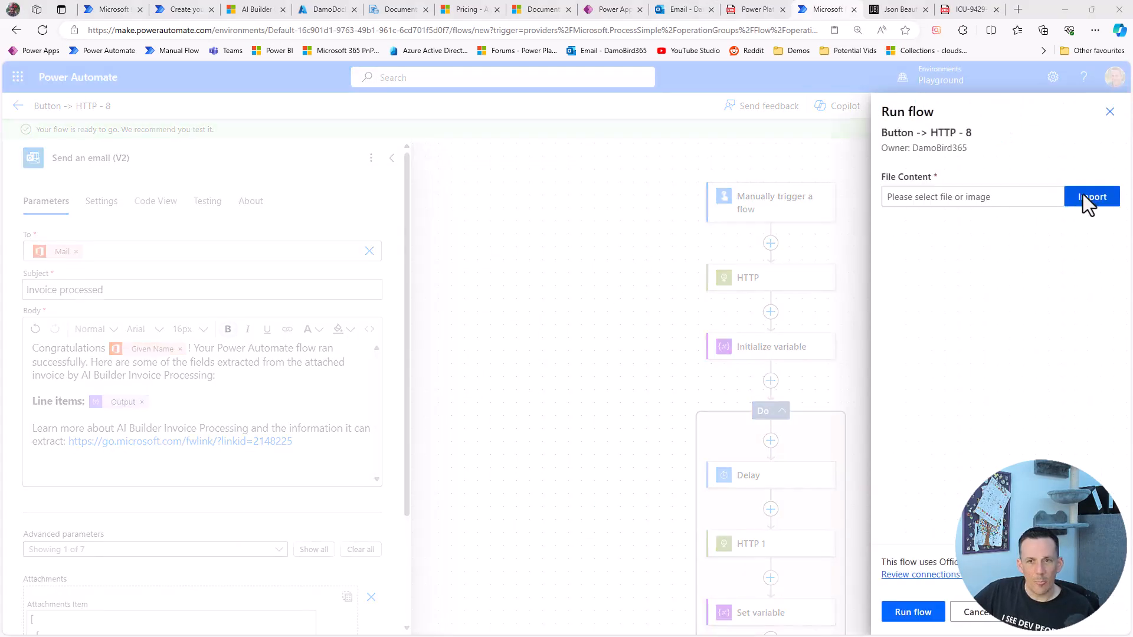
left_click(1084, 196)
left_click(180, 109)
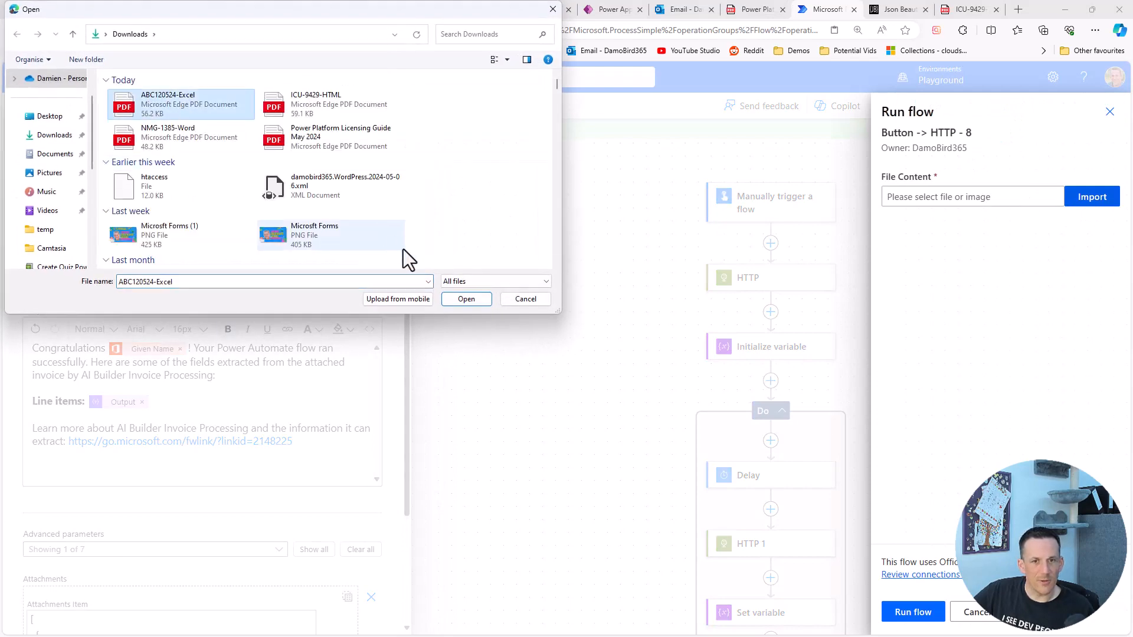
left_click(466, 299)
left_click(912, 616)
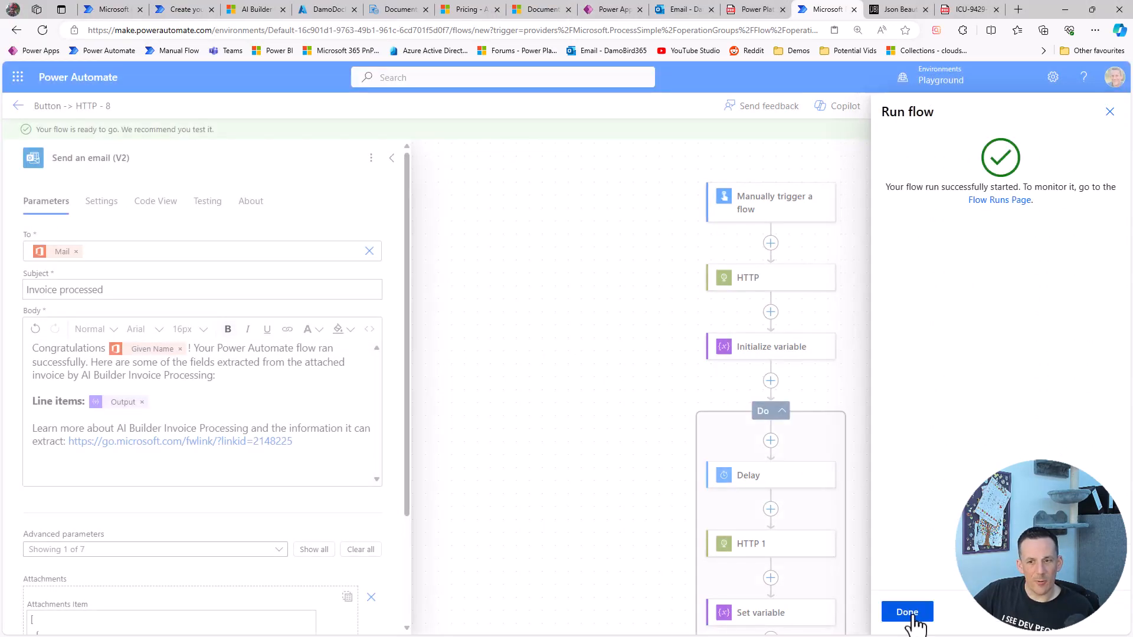
left_click(907, 614)
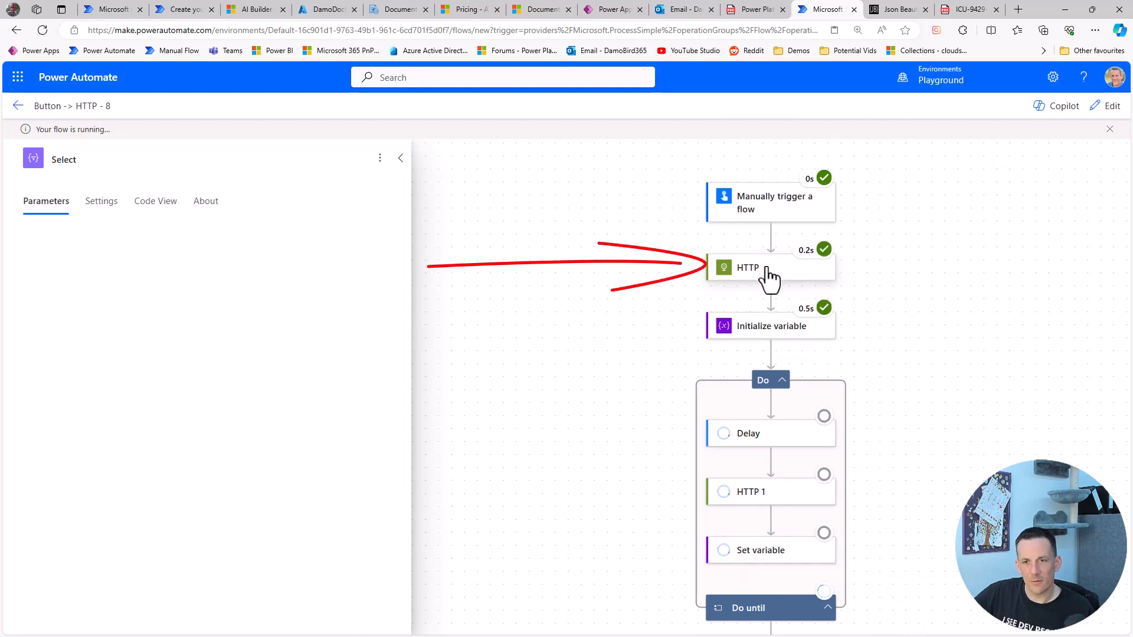
- Inspect the completed run: examine the raw outputs of the Compose action and the inputs and raw outputs of the Select action
scroll(879, 485, "down", 2)
scroll(879, 485, "down", 1)
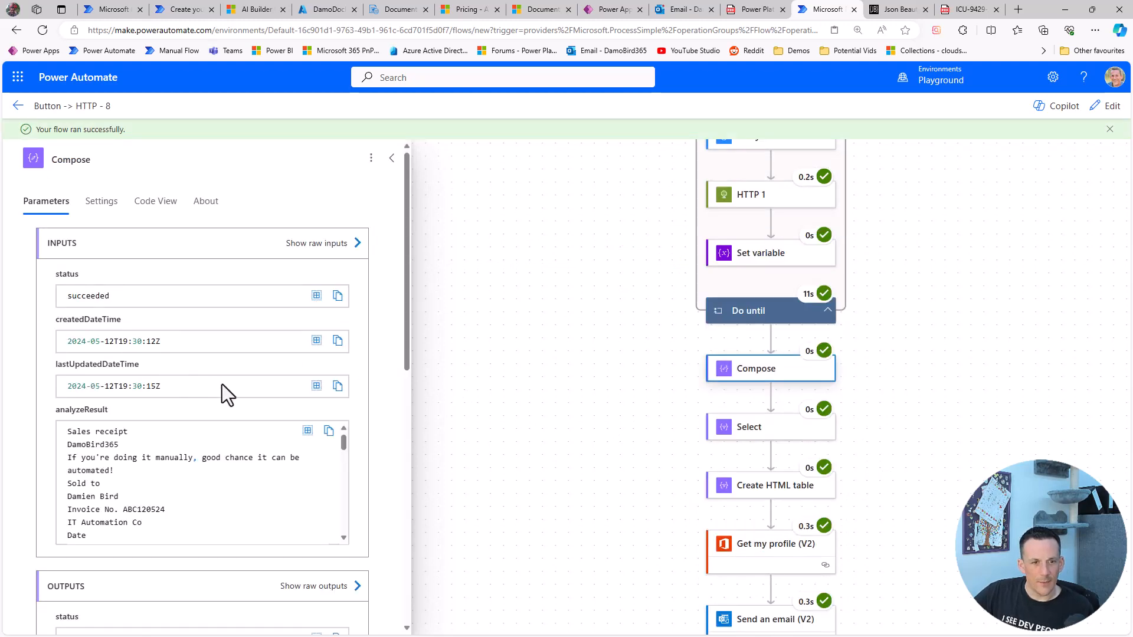
scroll(224, 390, "down", 5)
left_click(295, 289)
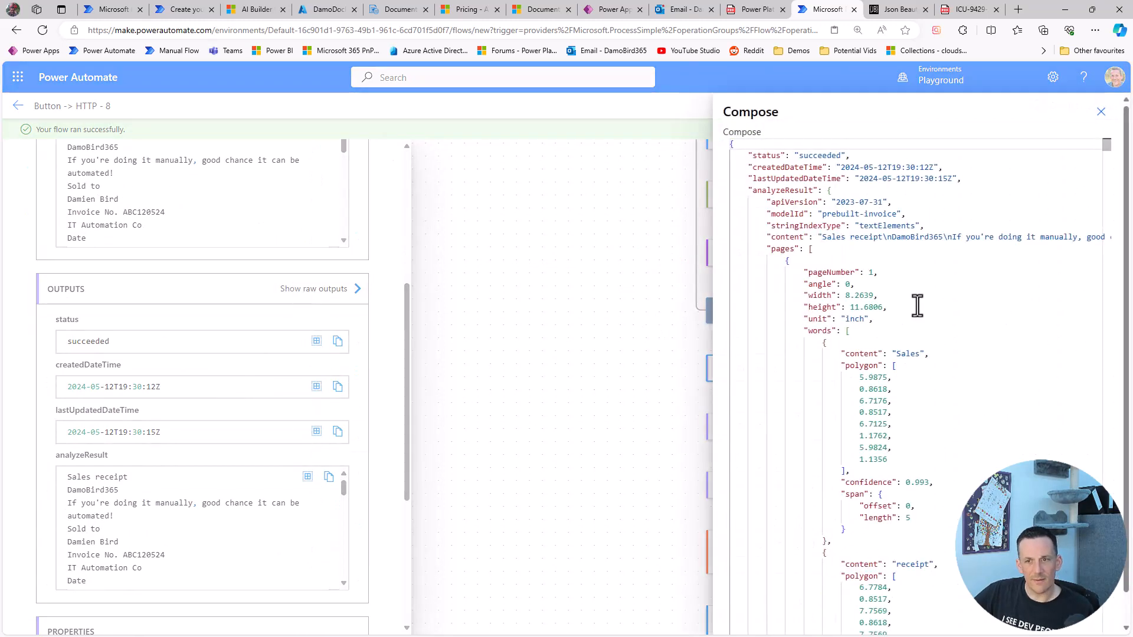
scroll(856, 360, "down", 2)
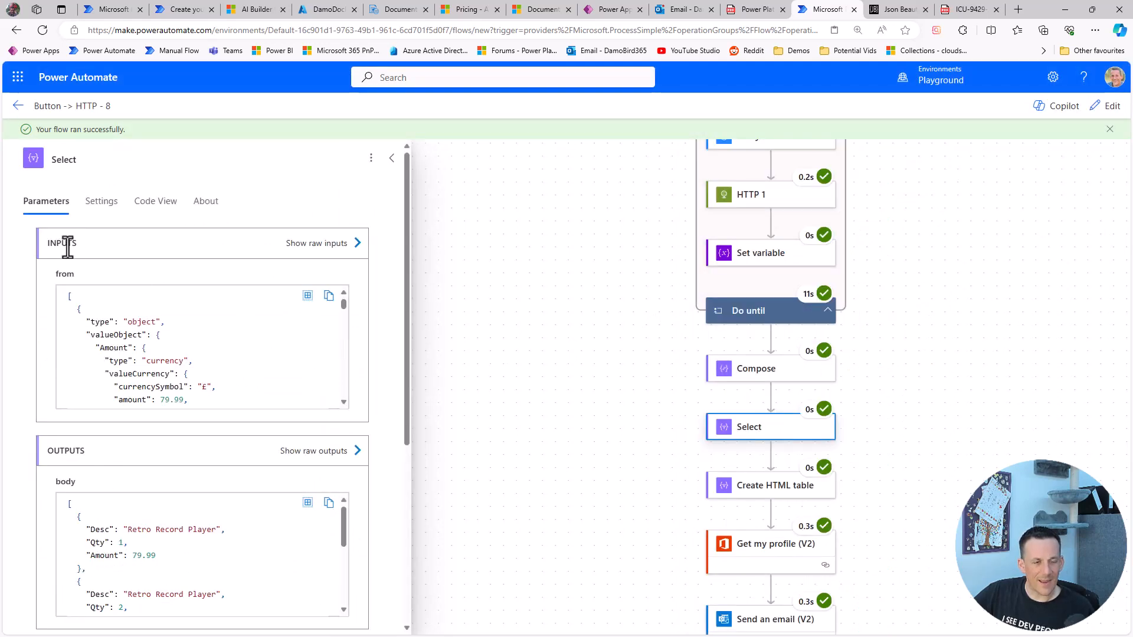
scroll(112, 342, "down", 1)
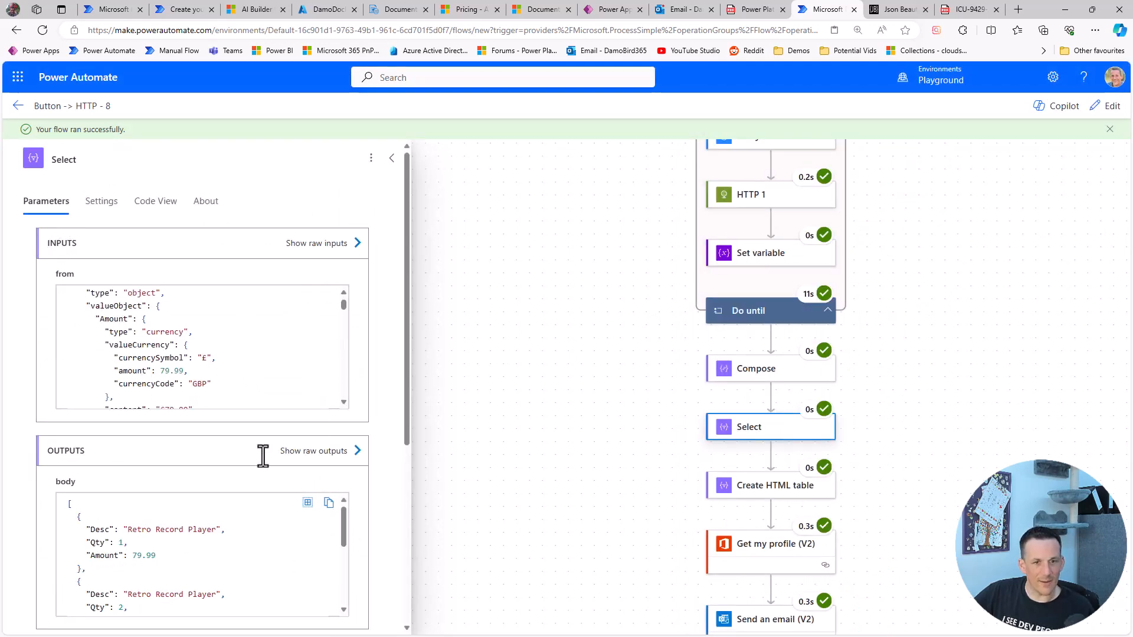
left_click(339, 457)
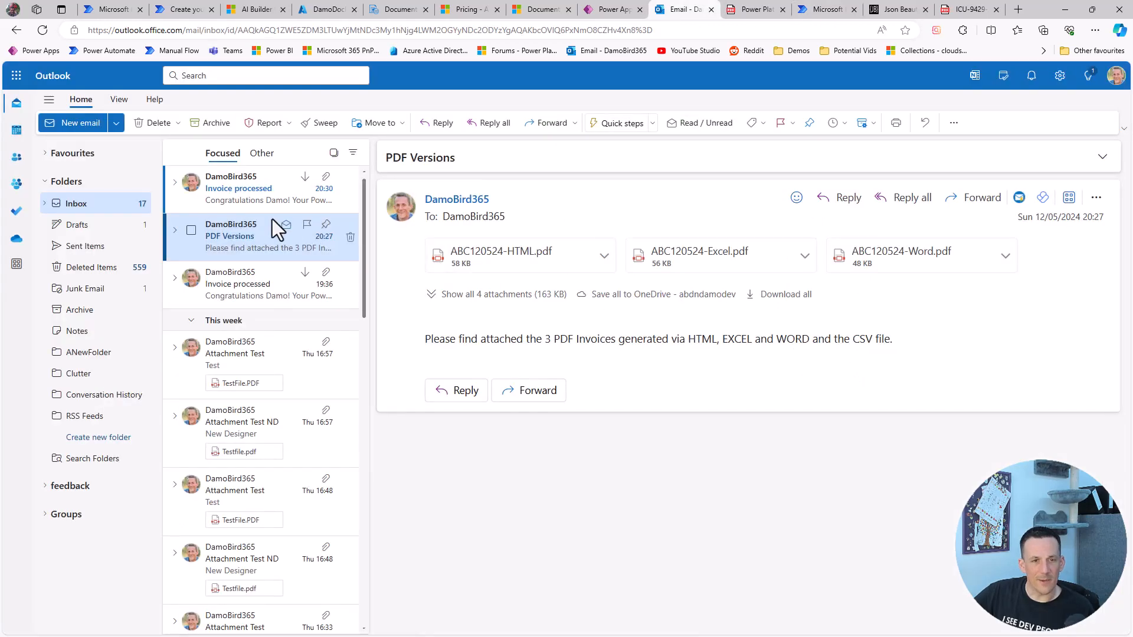
- Open the newest Invoice processed email in Outlook and preview its ABC120524-Excel.pdf attachment to compare the line items
left_click(242, 191)
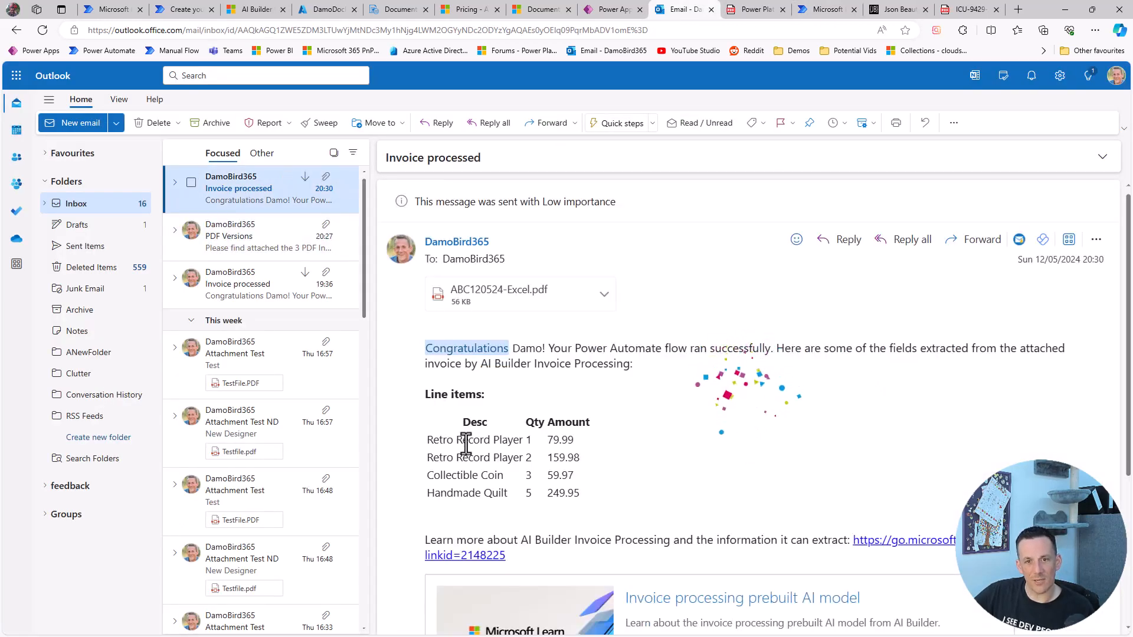
left_click(466, 295)
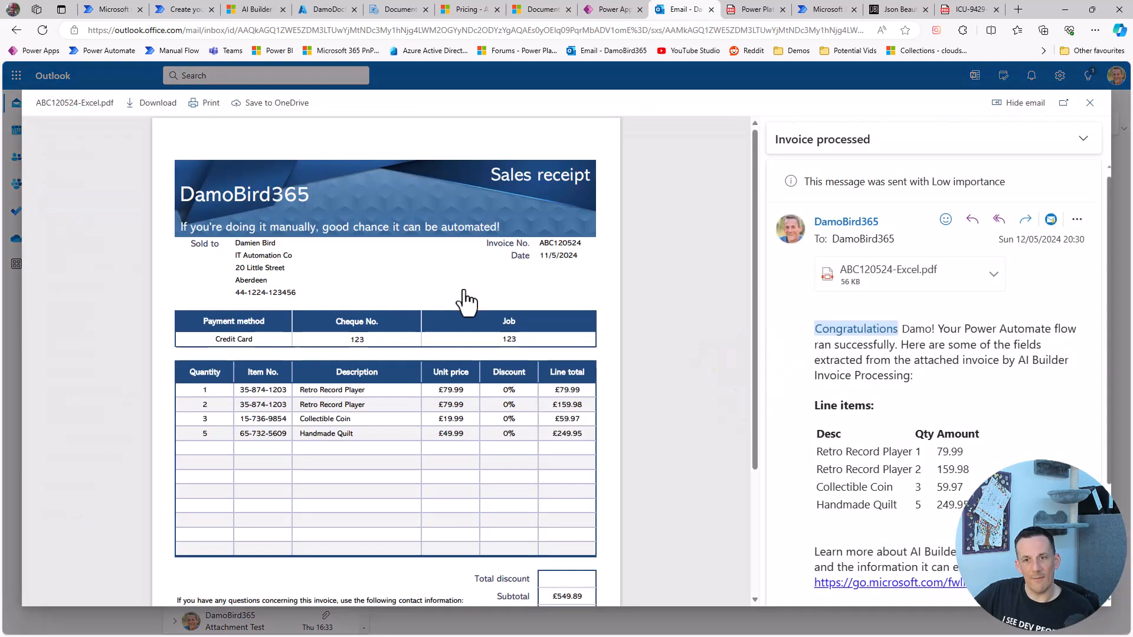